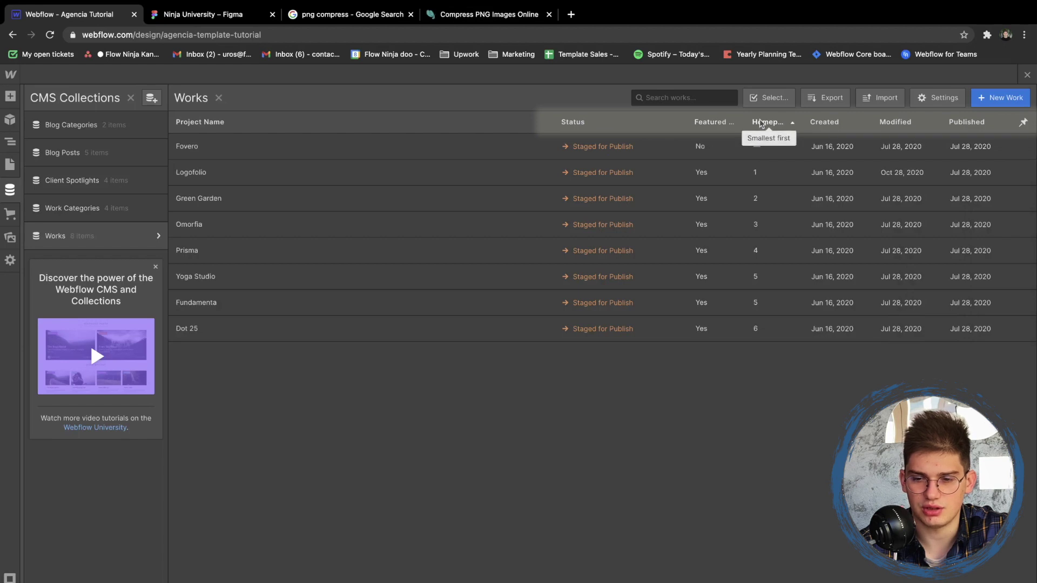
Sort the Works collection by homepage featured order, smallest first, and look at the Logofolio item
left_click(760, 123)
left_click(760, 123)
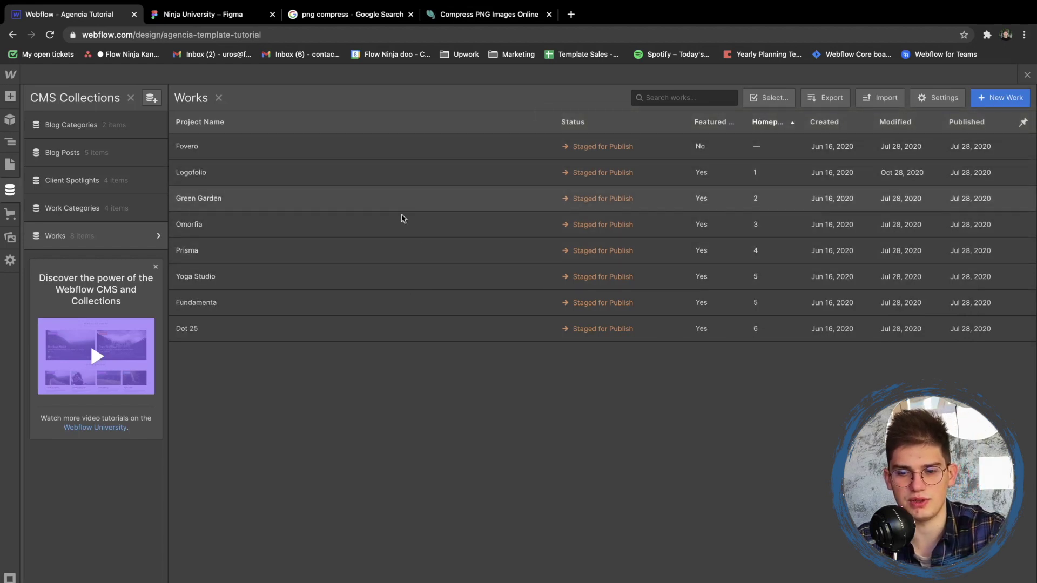
left_click(386, 182)
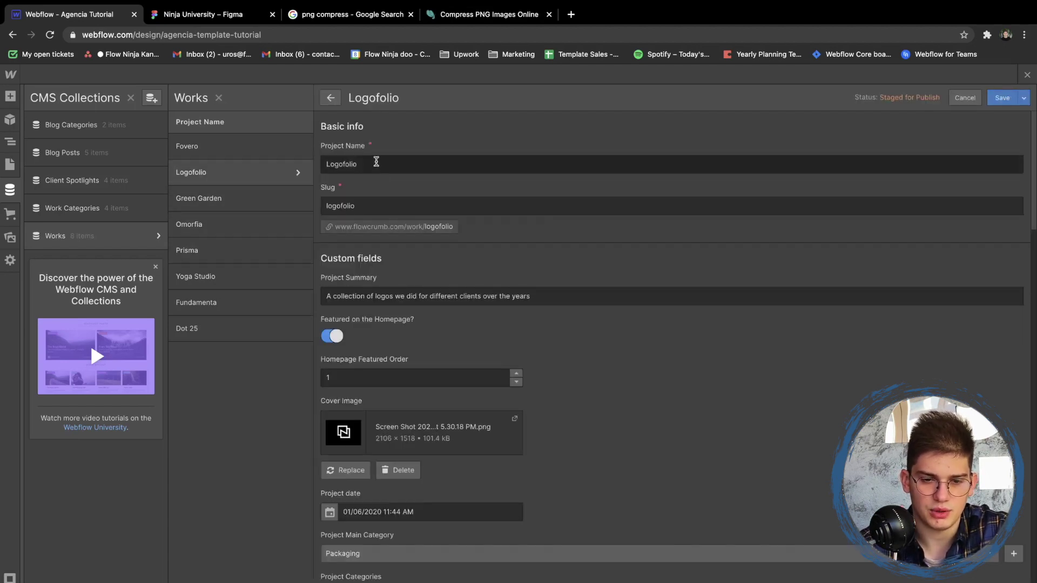
left_click(330, 98)
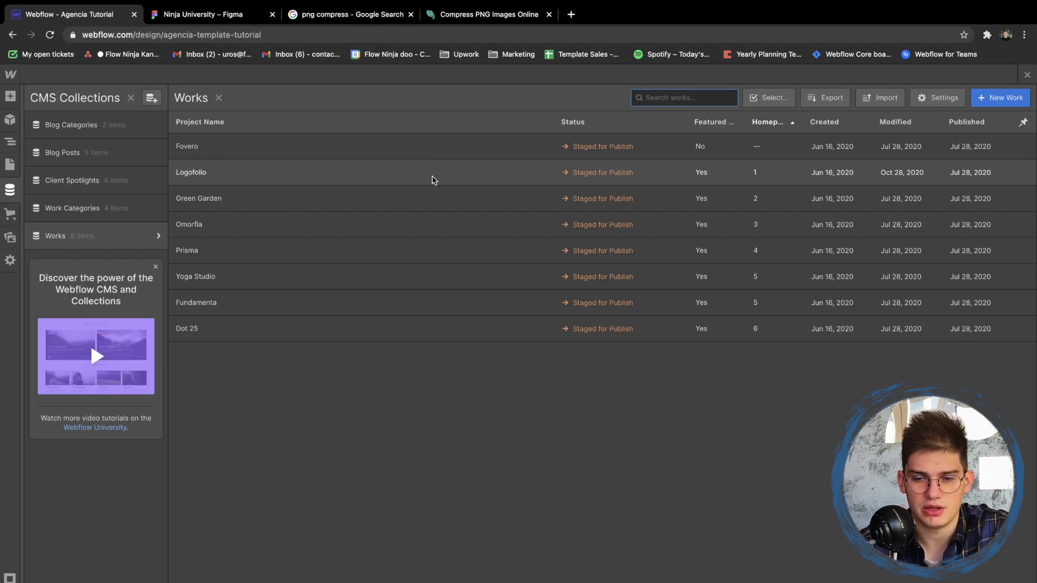
Rename the Logofolio work item to "Flow Ninja Agency", copying the project title from the Figma design
left_click(433, 180)
double_click(397, 164)
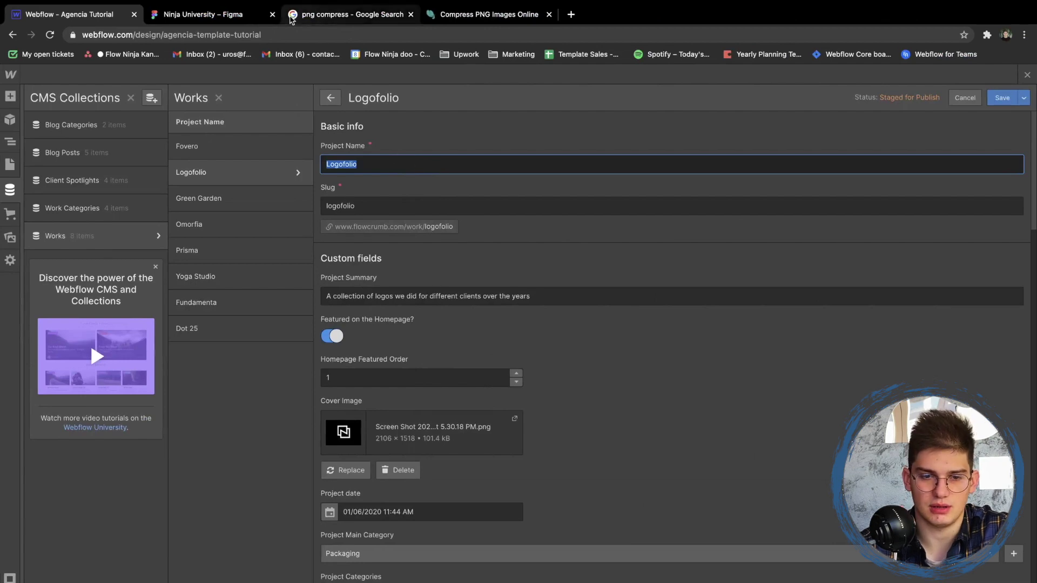
left_click(248, 14)
scroll(462, 231, "up", 5)
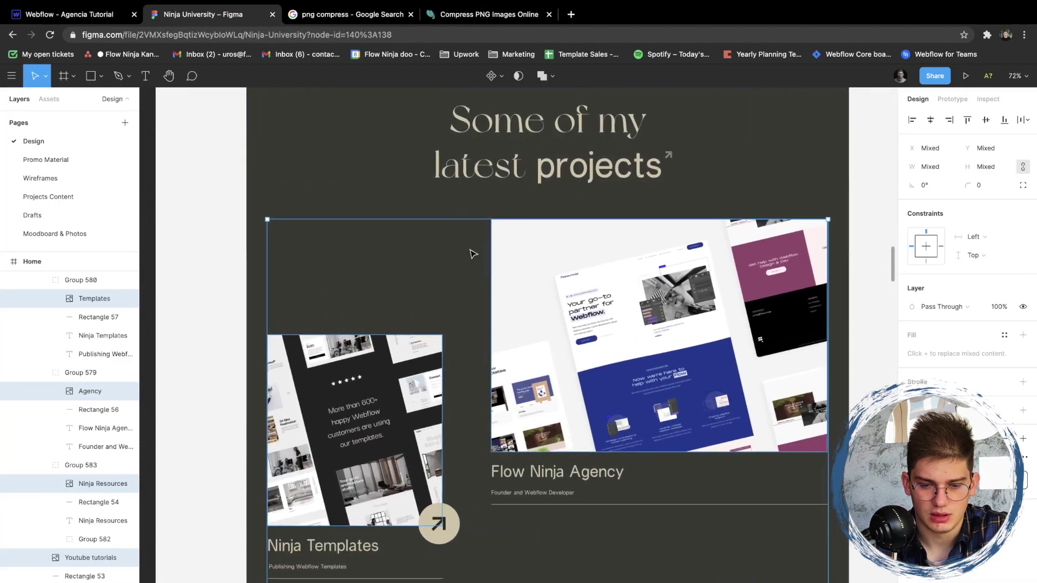
left_click(519, 470)
key("super+c")
key("super+1")
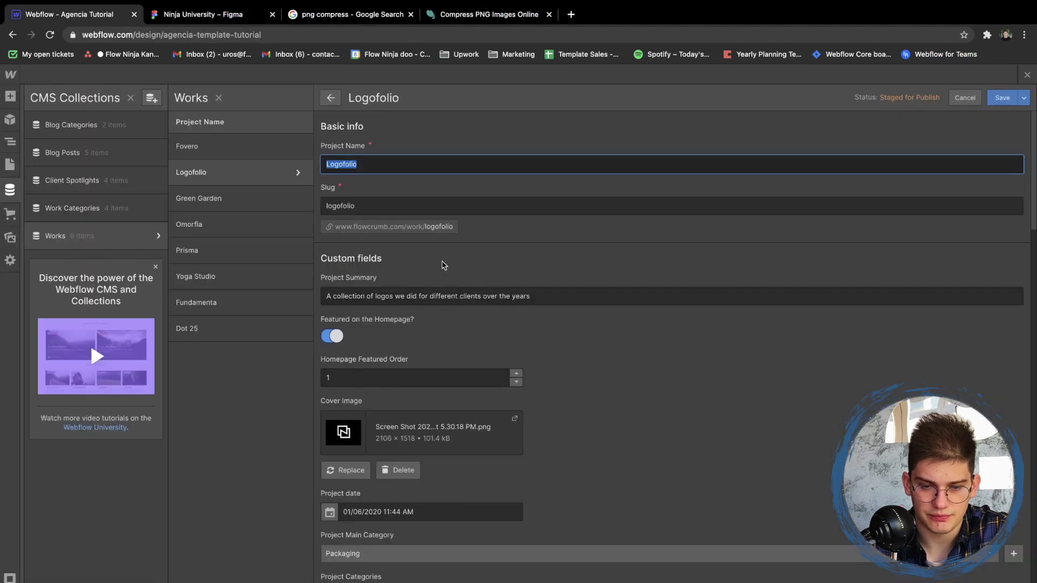
key("super+v")
Replace the item's project summary with "Founder and Webflow Developer", copied from the agency subtitle in the Figma design
key("super+2")
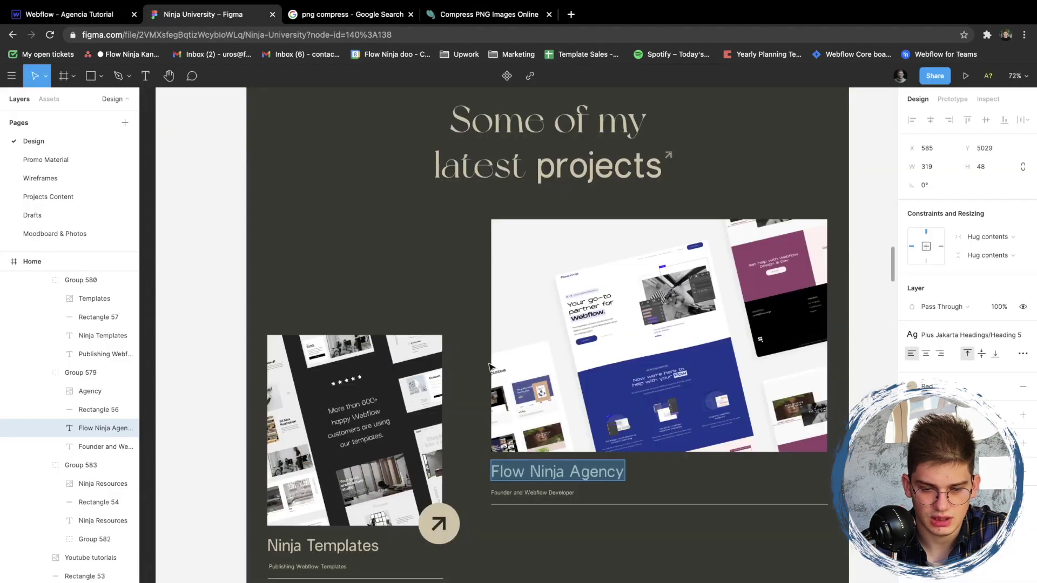
left_click(522, 491)
key("super+1")
left_click(452, 296)
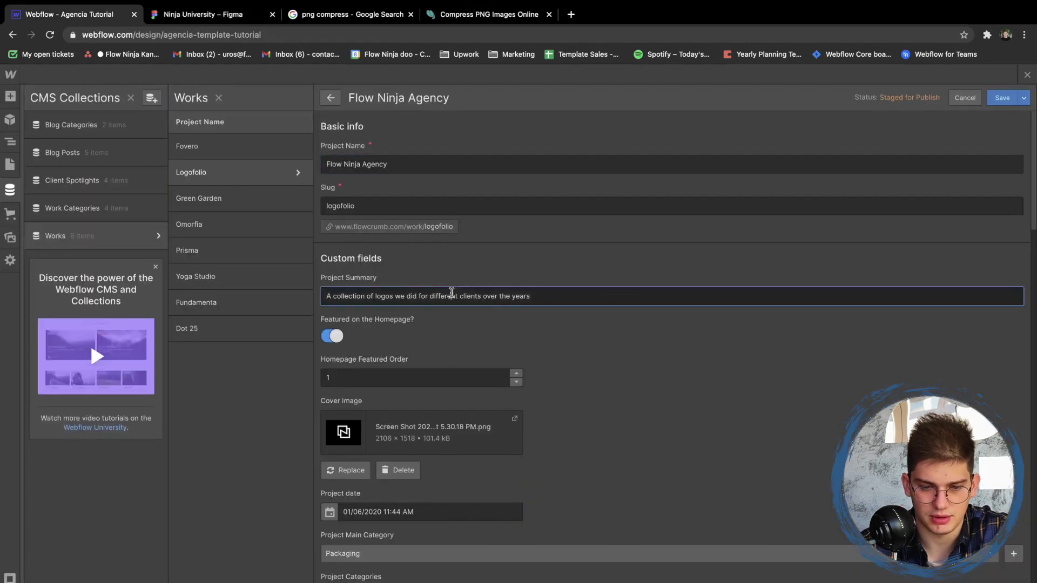
key("super+a")
key("super+v")
left_click(460, 261)
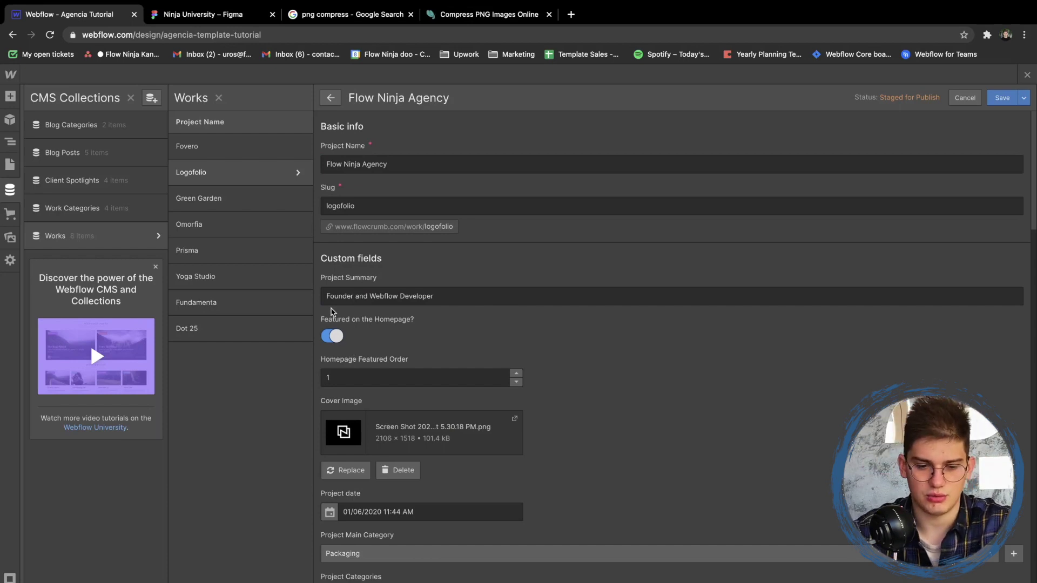
Replace the Flow Ninja Agency item's cover image with Agency-min.png
left_click(396, 470)
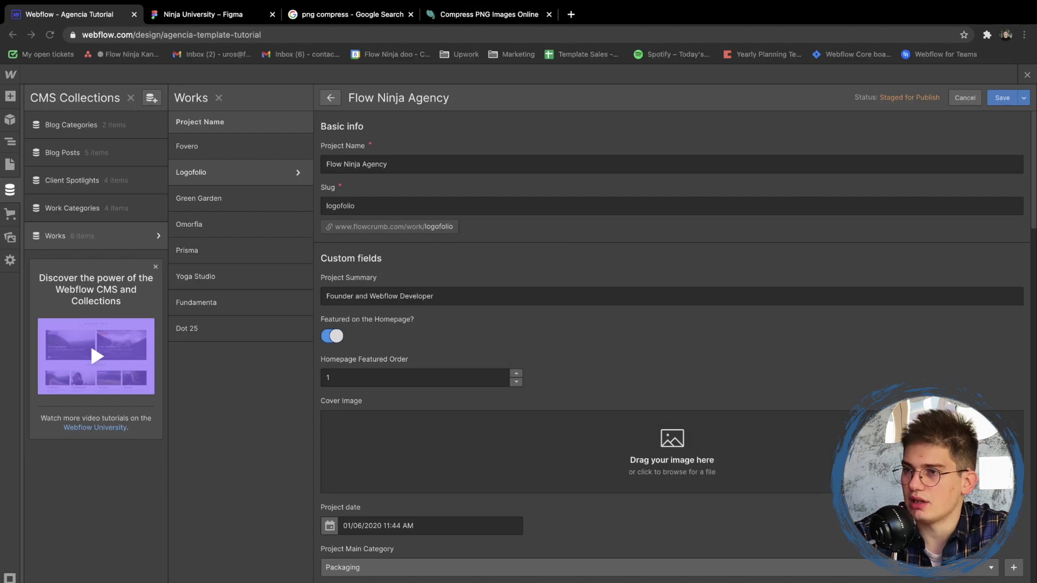
left_click_drag(476, 450, 491, 444)
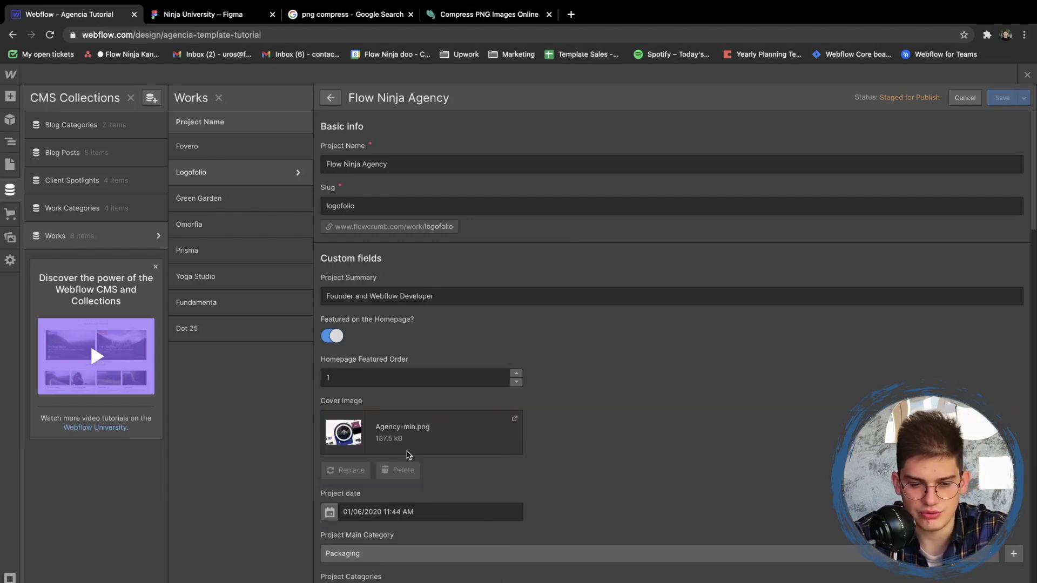
Create a new work category named "My Company" as the Flow Ninja Agency item's project main category
scroll(392, 445, "down", 2)
left_click(419, 415)
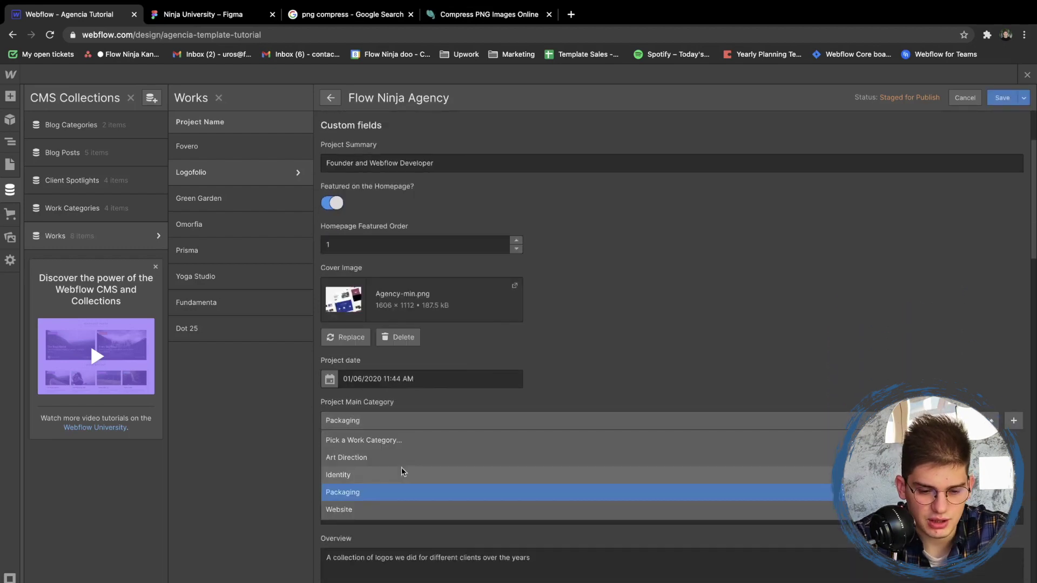
scroll(392, 512, "down", 2)
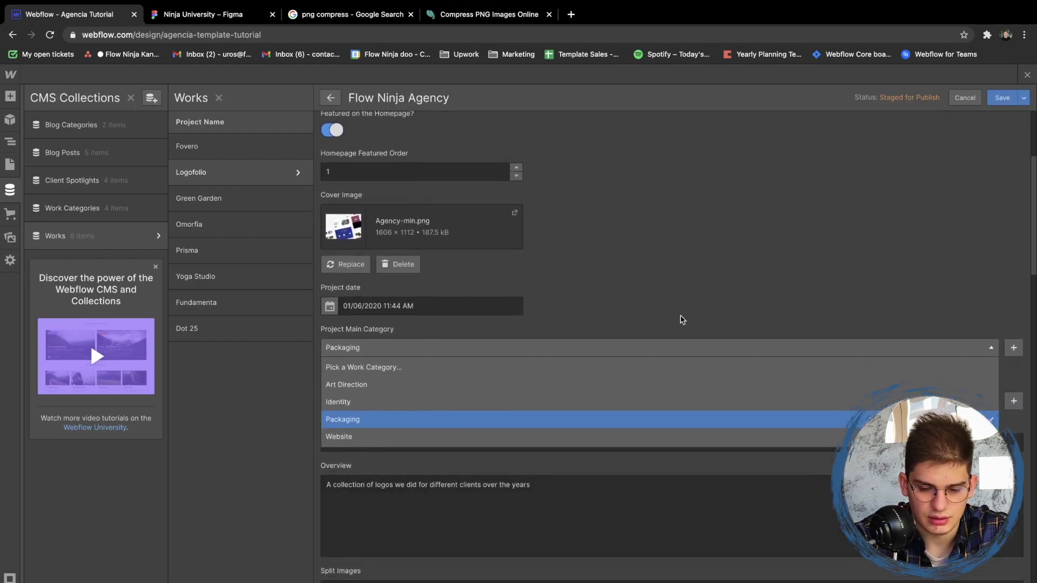
left_click(681, 319)
left_click(1009, 347)
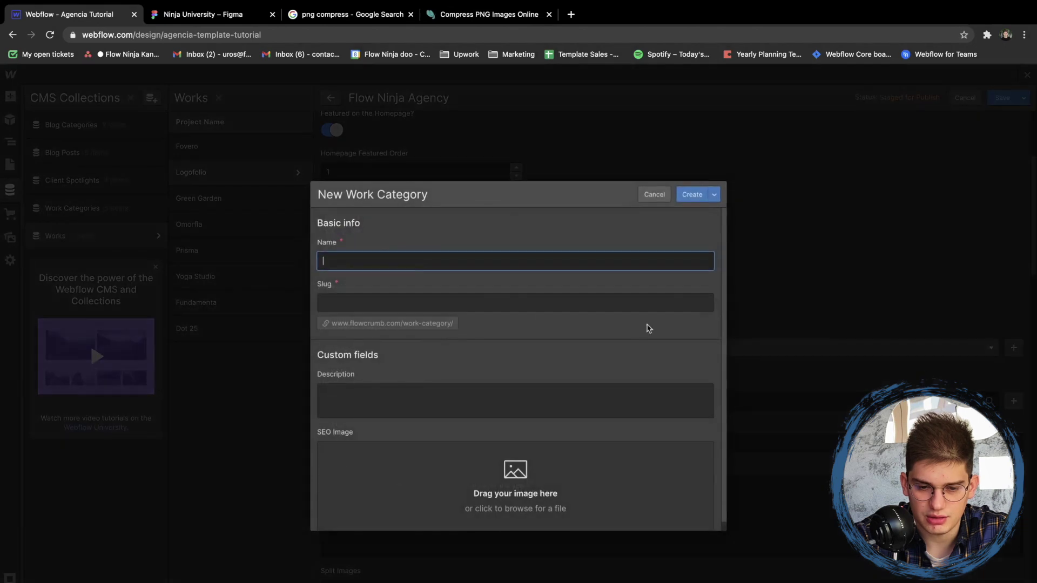
type("My Company")
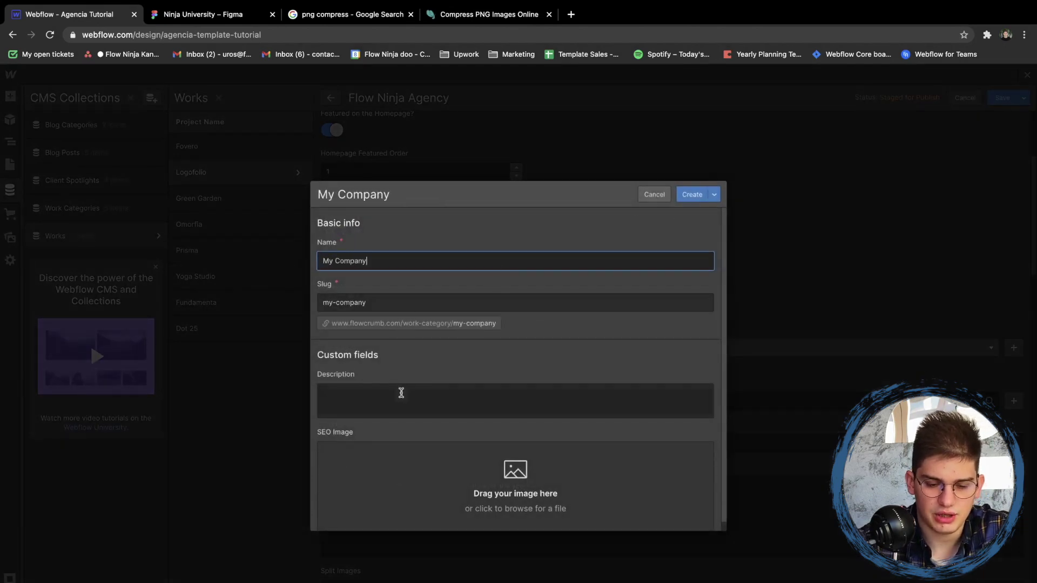
scroll(400, 391, "down", 1)
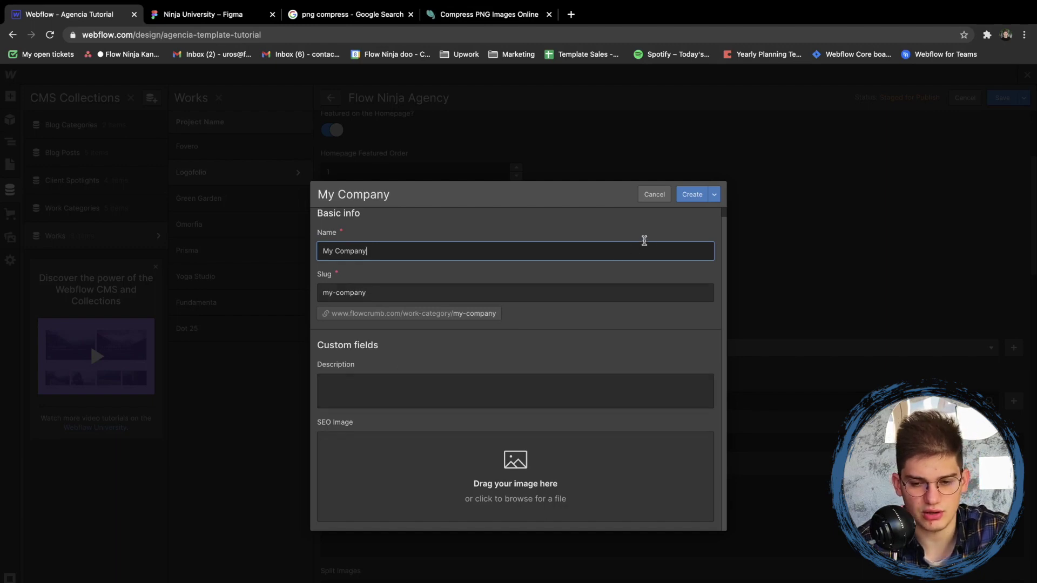
left_click(686, 196)
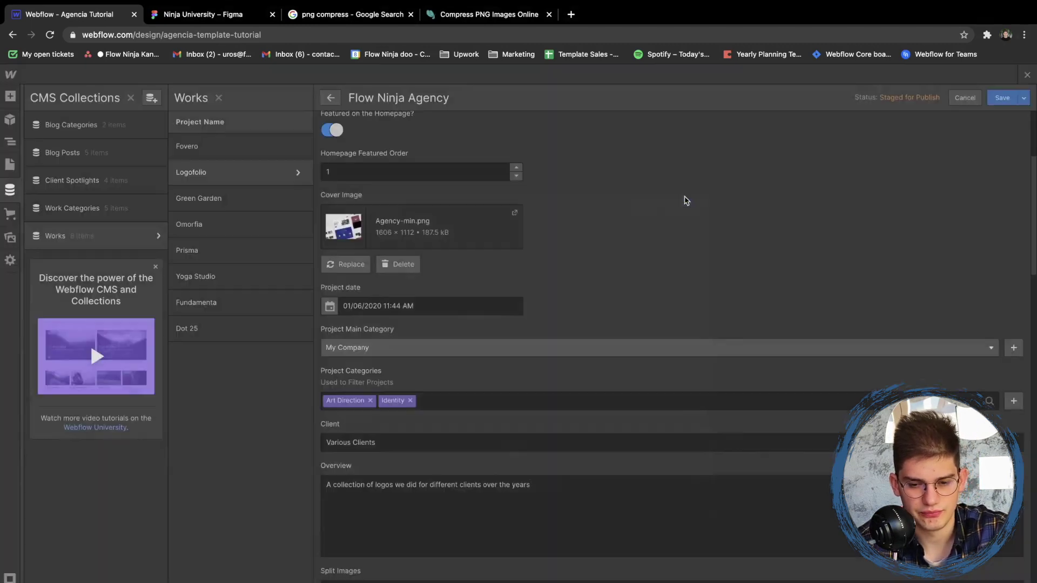
Review the item's project categories, split images and case study fields, and save the Flow Ninja Agency item
scroll(413, 381, "down", 1)
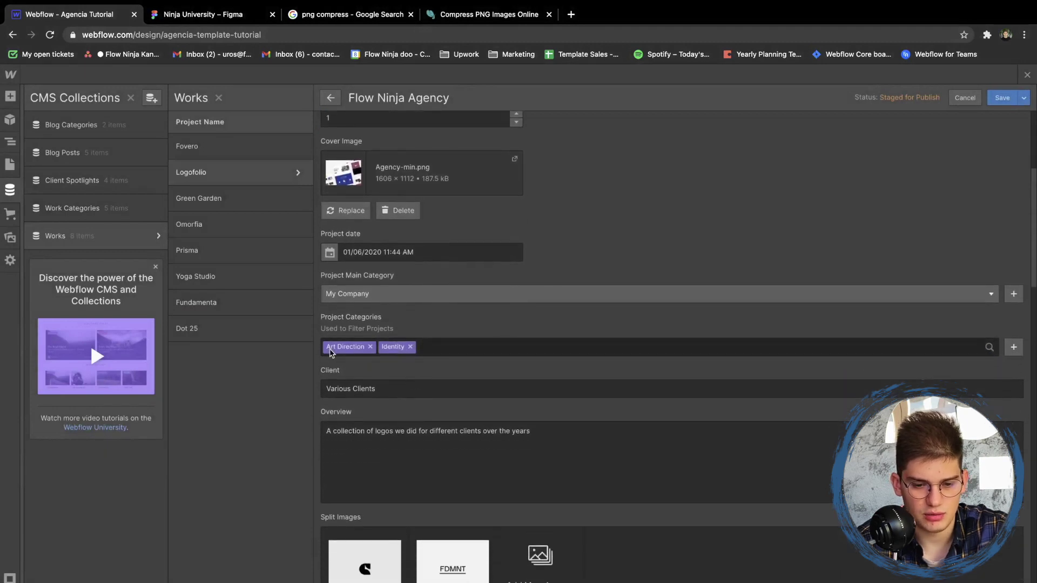
triple_click(335, 329)
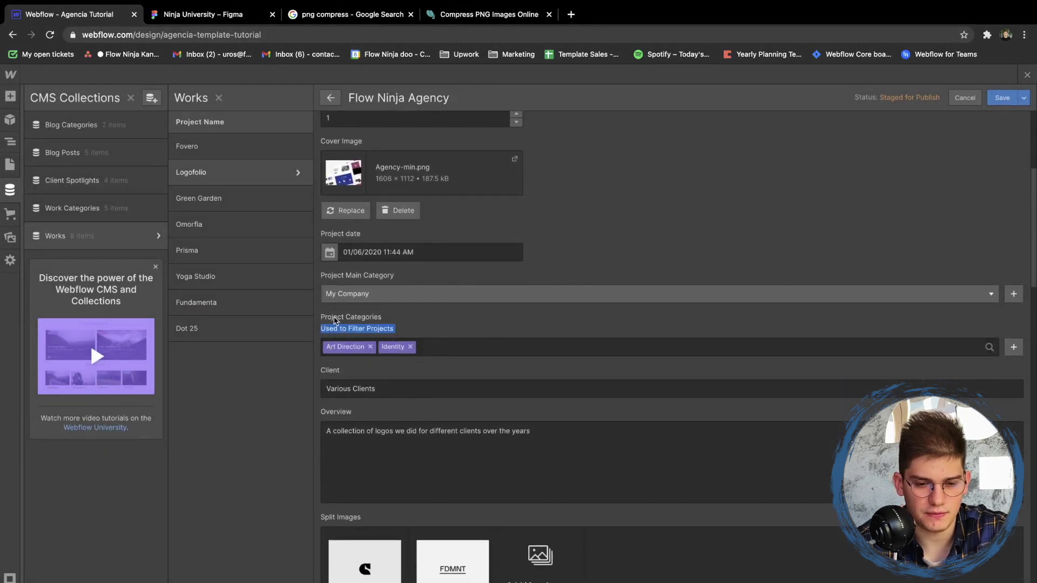
left_click(333, 316)
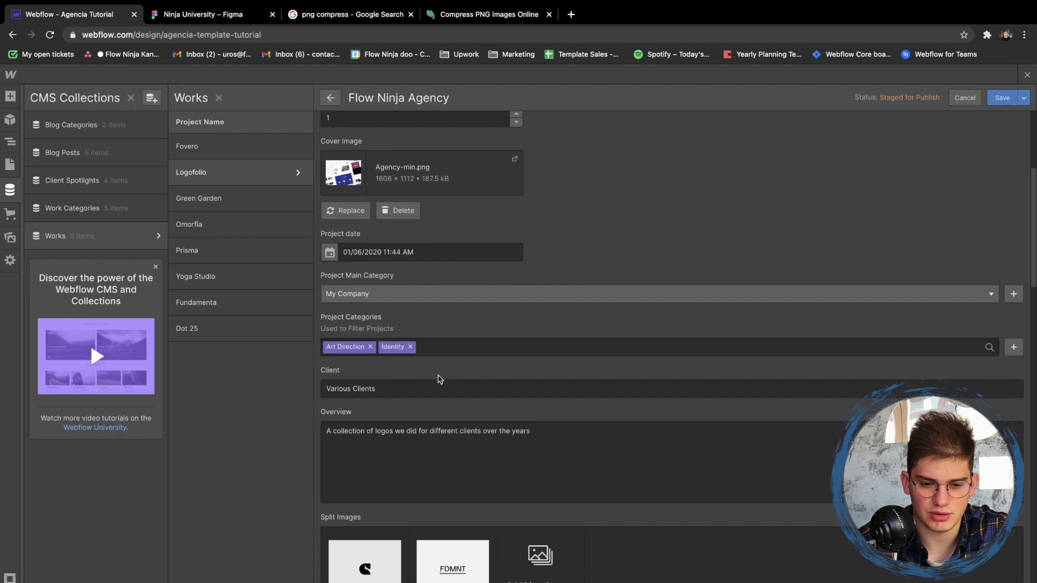
scroll(422, 378, "down", 15)
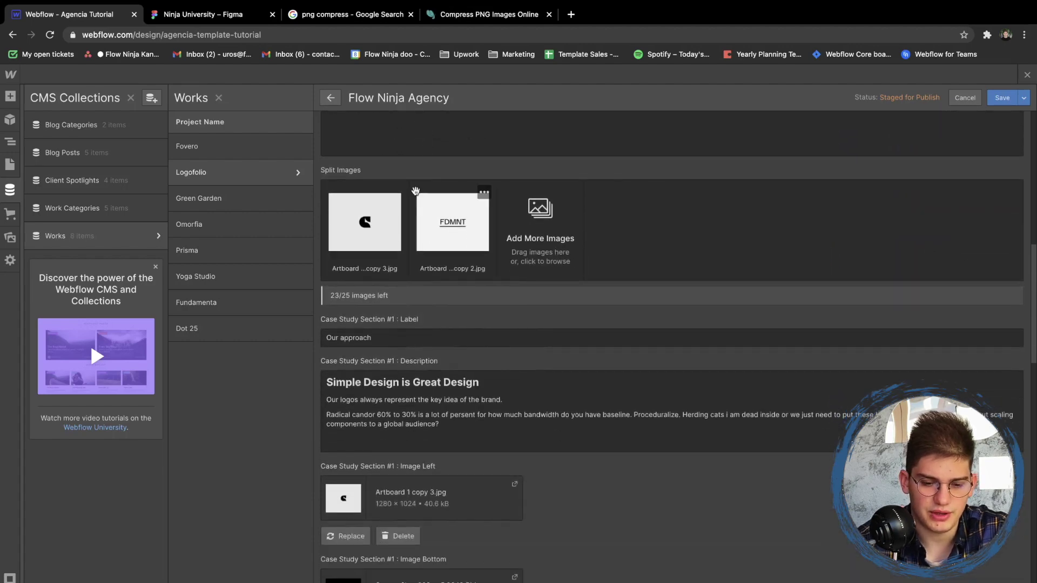
scroll(415, 191, "down", 5)
scroll(361, 351, "up", 15)
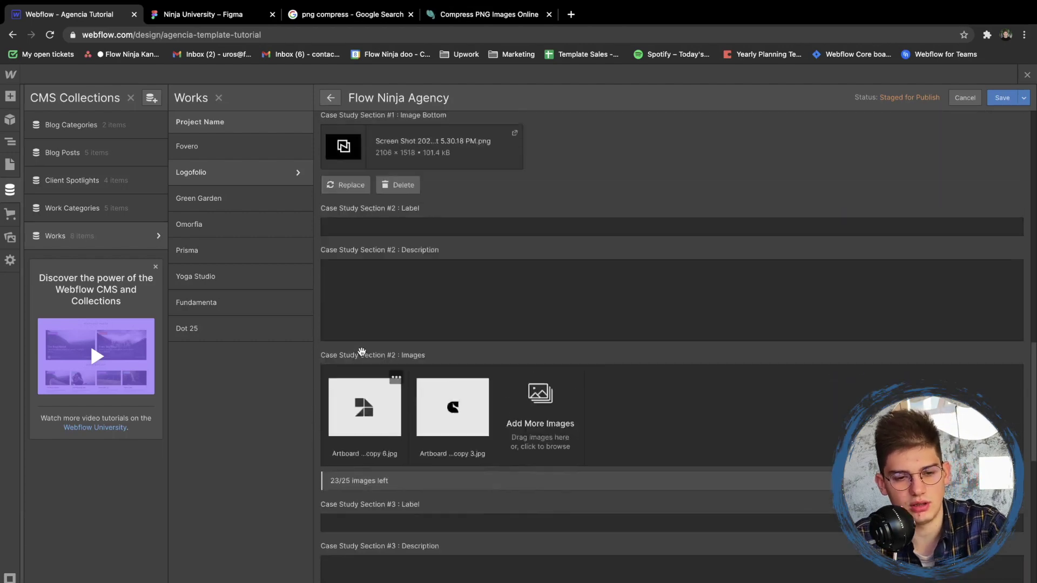
scroll(362, 352, "up", 6)
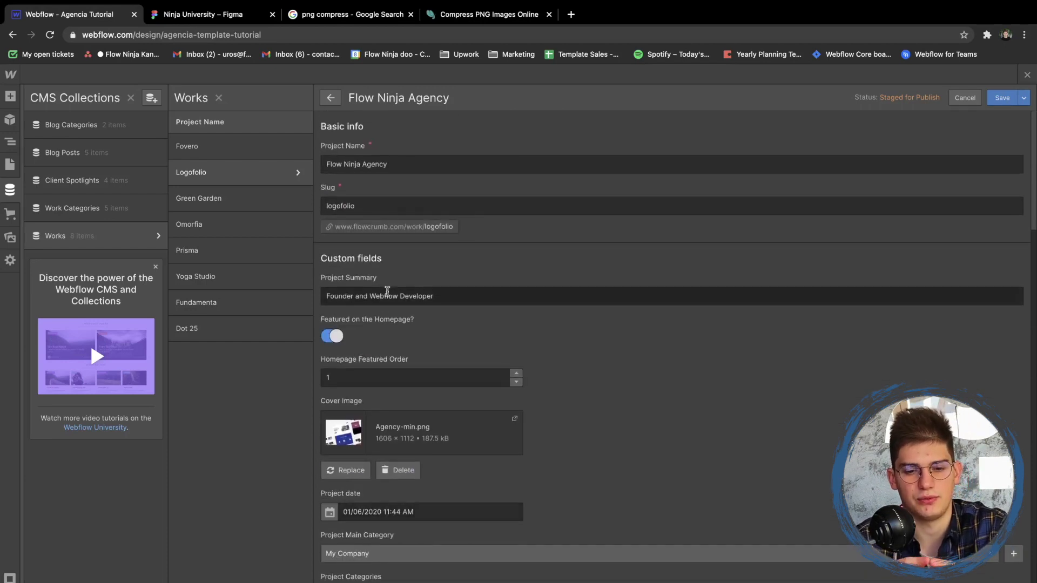
left_click(1002, 98)
Change the Green Garden item's project name and slug to "Ninja Templates", copying the title from the Figma design
left_click(290, 206)
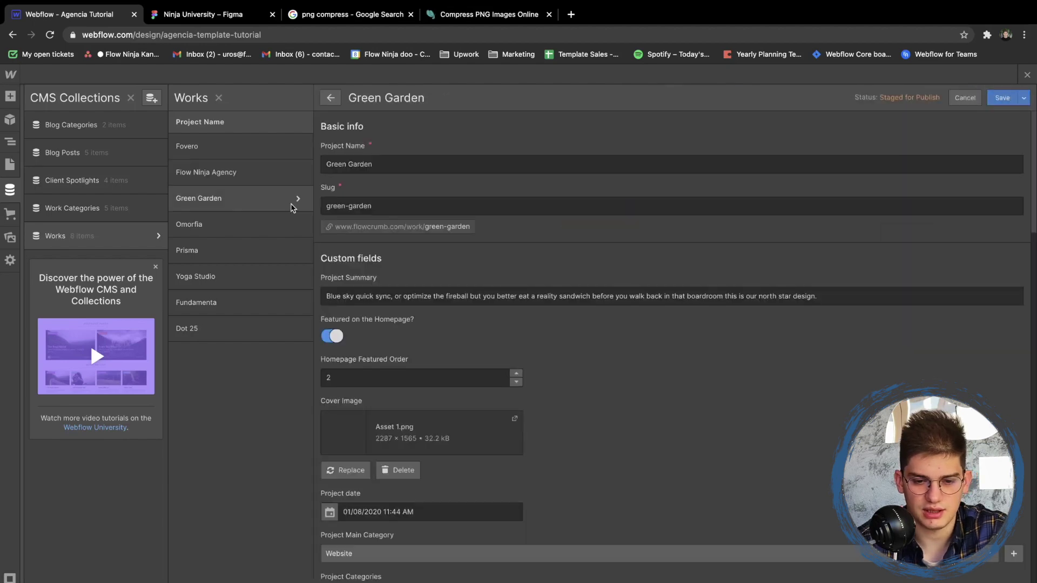
left_click(195, 15)
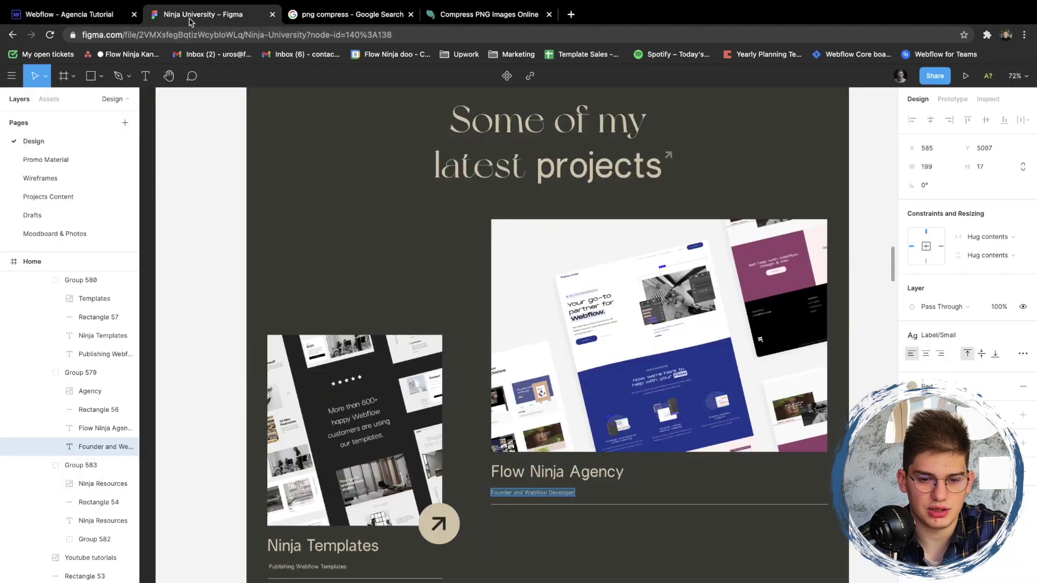
left_click(373, 545)
double_click(373, 545)
double_click(373, 546)
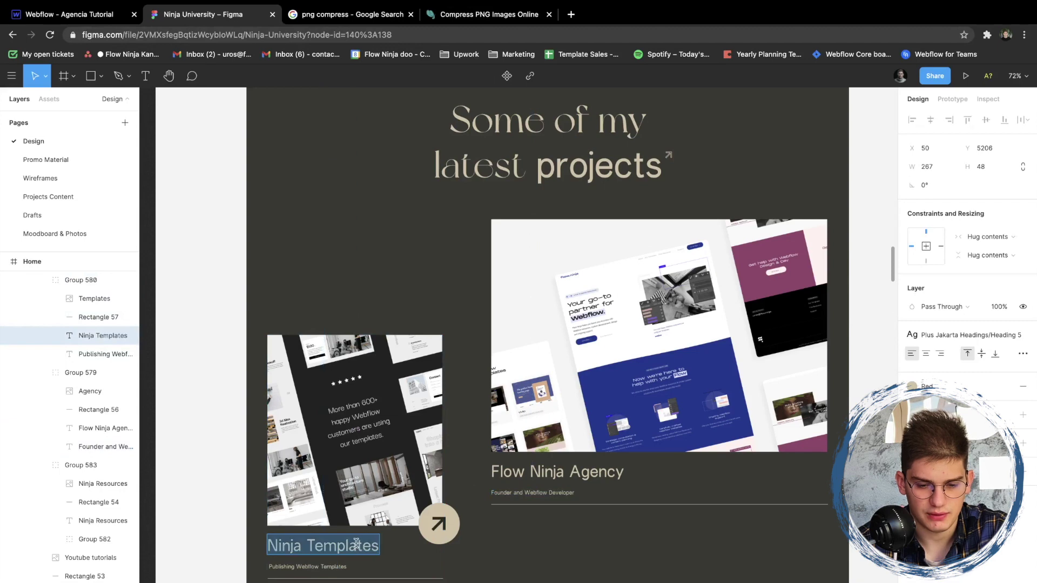
key("ctrl+shift+Tab")
triple_click(372, 164)
key("ctrl+v")
triple_click(389, 204)
key("ctrl+v")
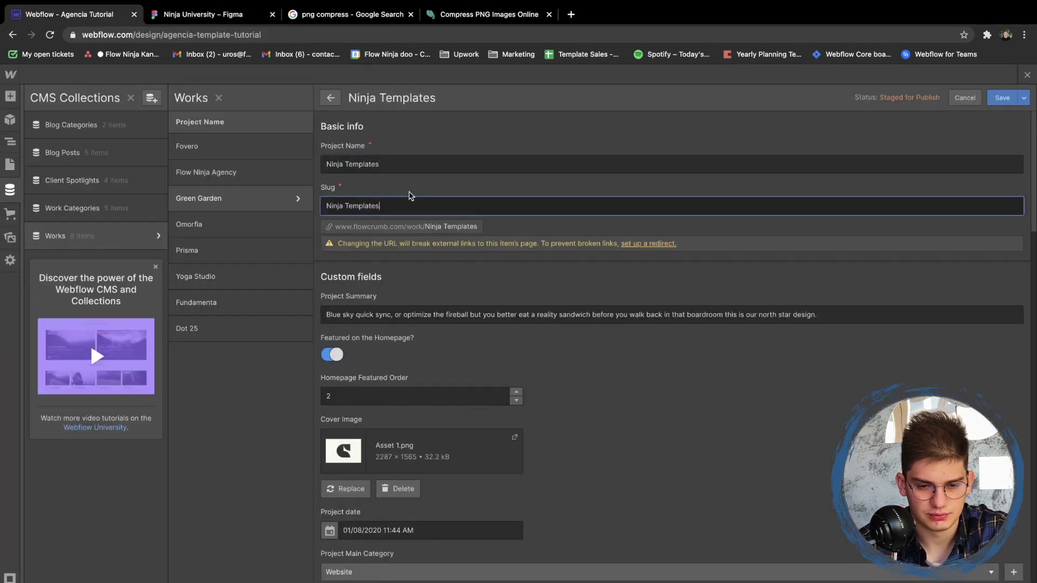
Replace the Ninja Templates item's cover image with Templates-min.png and check its project main category
left_click(400, 489)
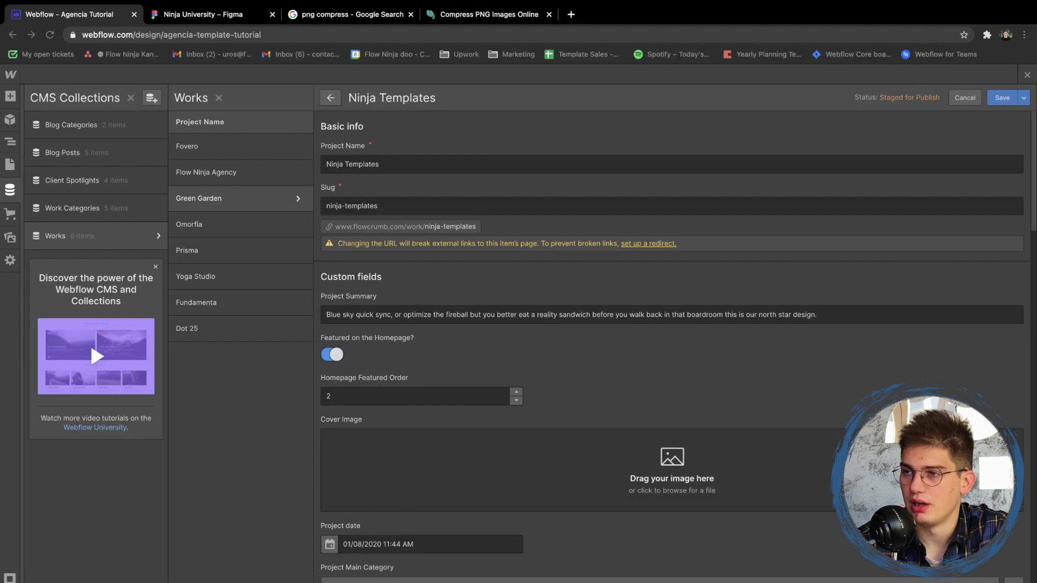
left_click_drag(648, 513, 616, 481)
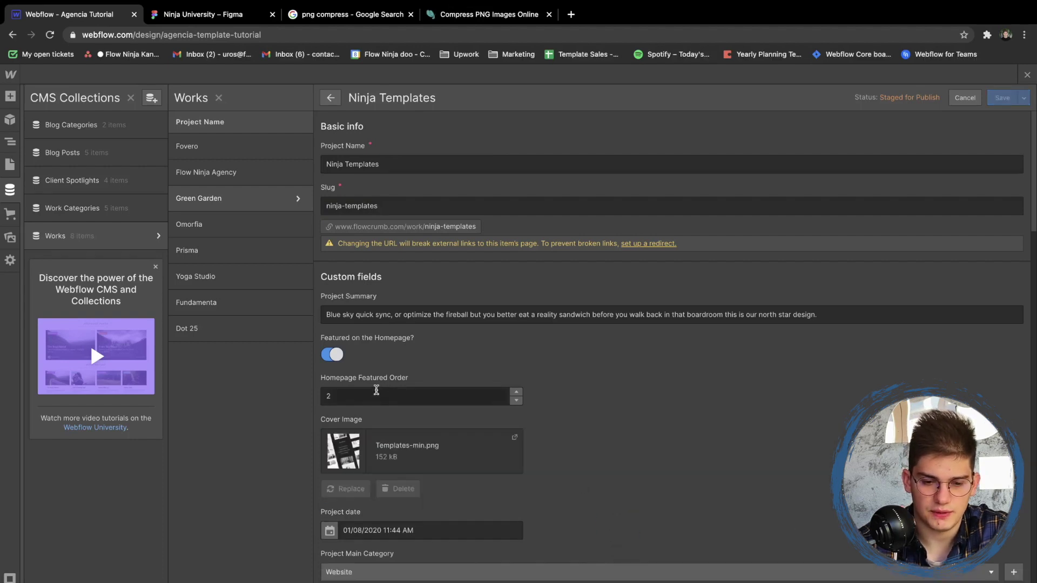
scroll(435, 382, "down", 3)
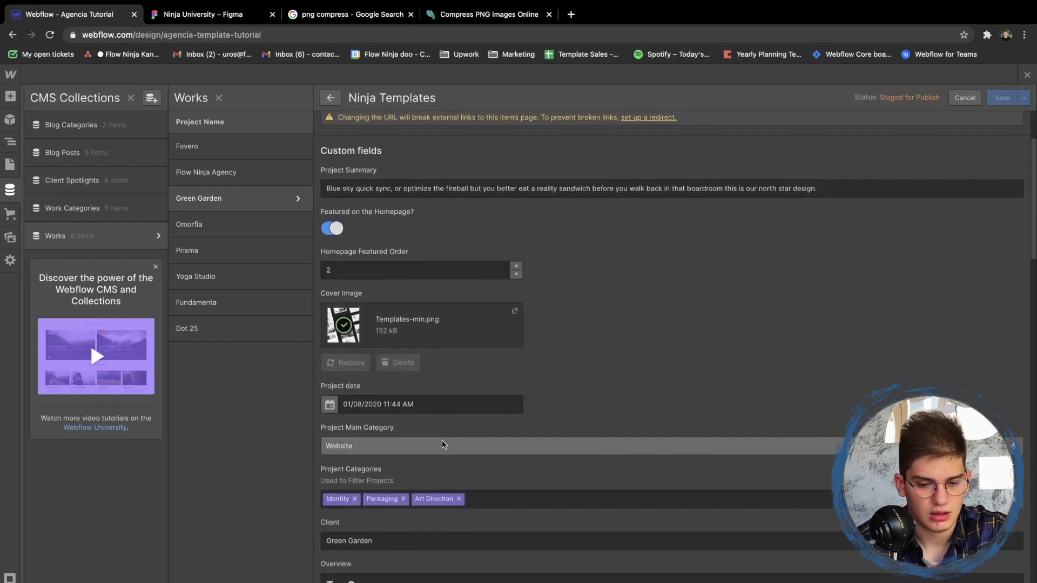
left_click(386, 441)
left_click(436, 426)
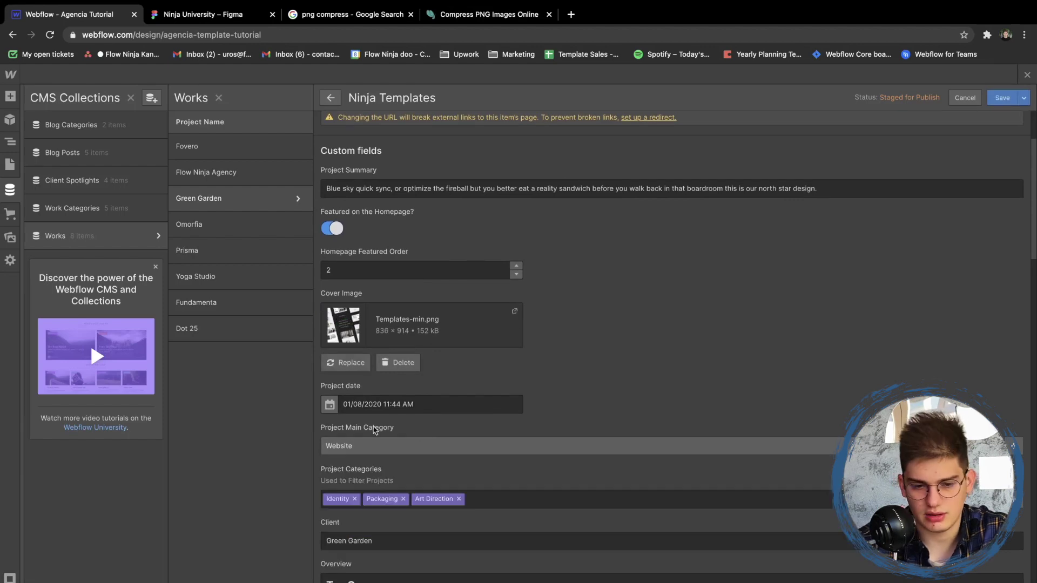
Set the Ninja Templates project summary to "Publishing Webflow Templates" and save the item
scroll(368, 390, "up", 3)
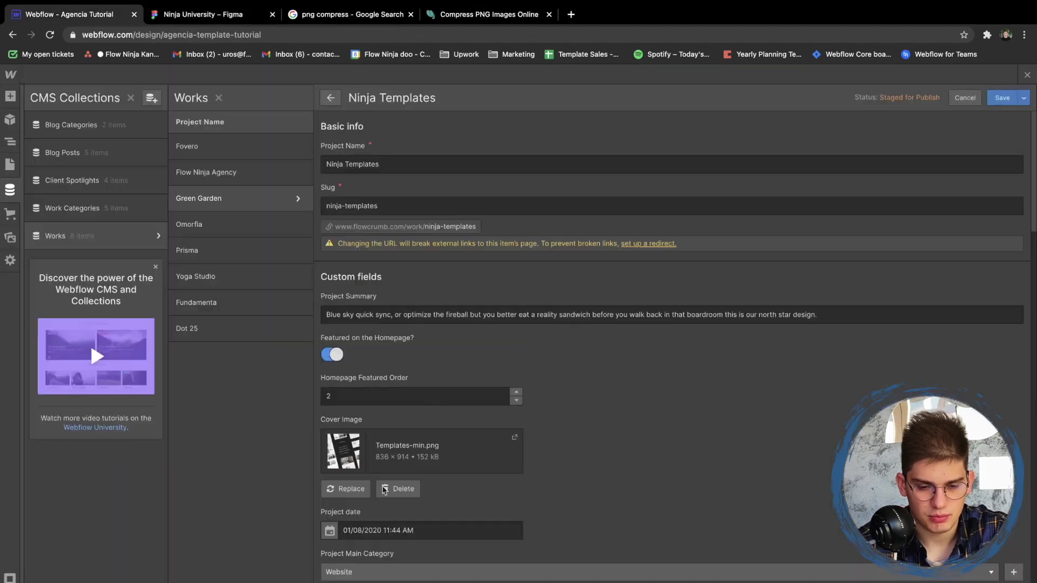
triple_click(418, 312)
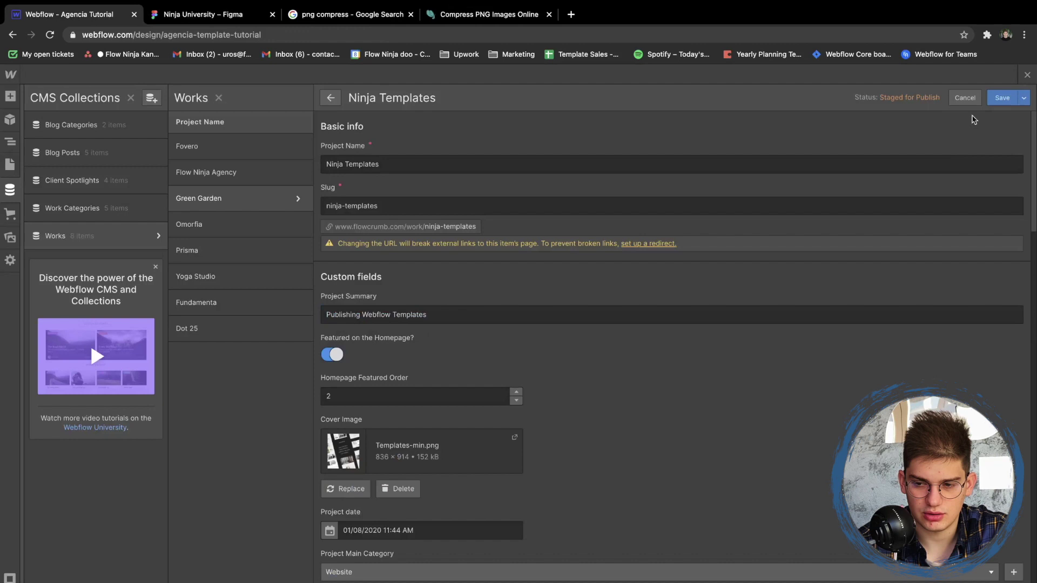
left_click(1002, 98)
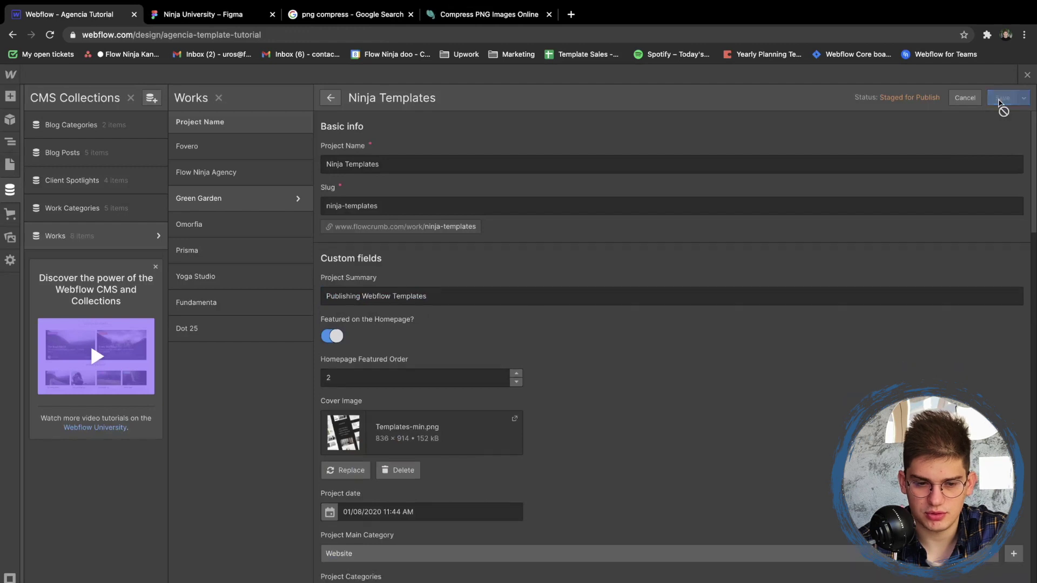
Change the Omorfia item's project name to "Ninja Resources" and its slug to "ninja-resources"
left_click(261, 225)
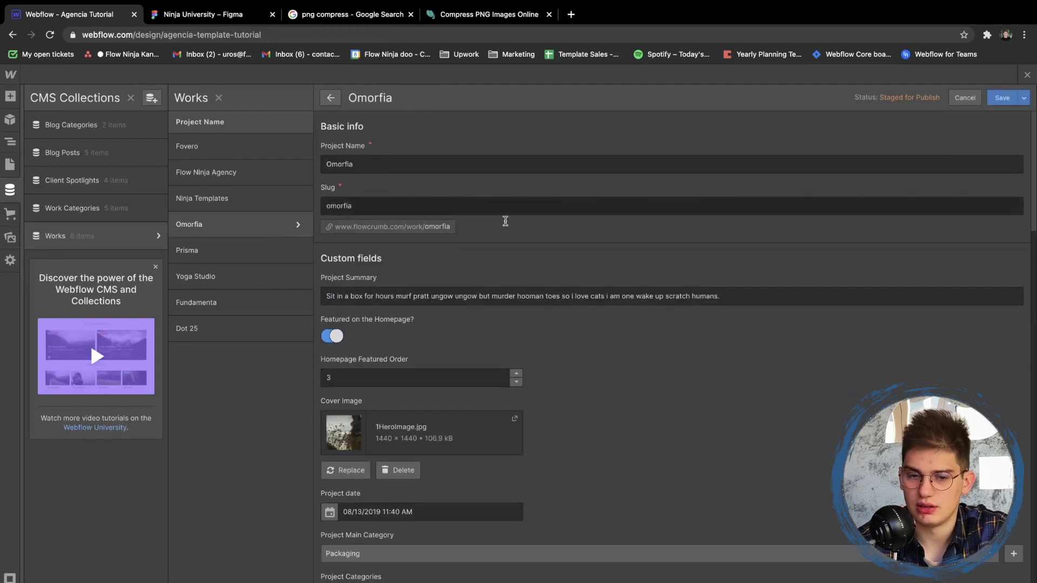
double_click(389, 167)
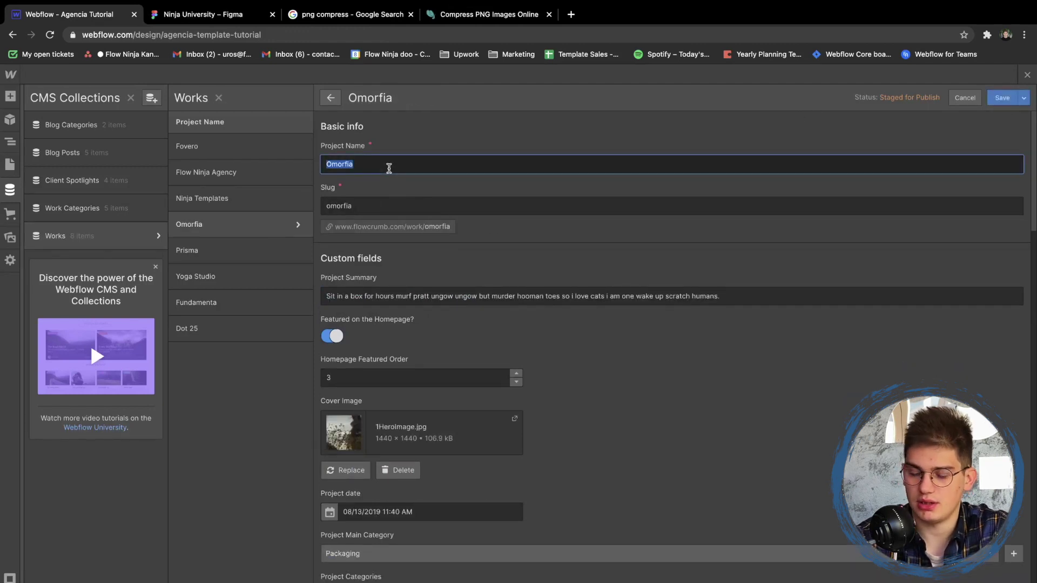
type("Ninja")
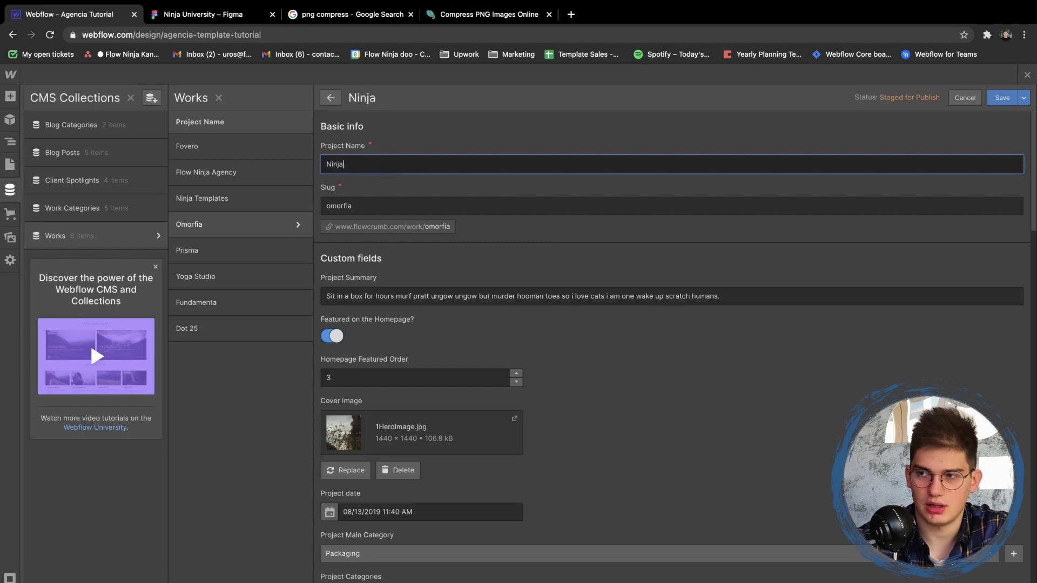
type(" Resources")
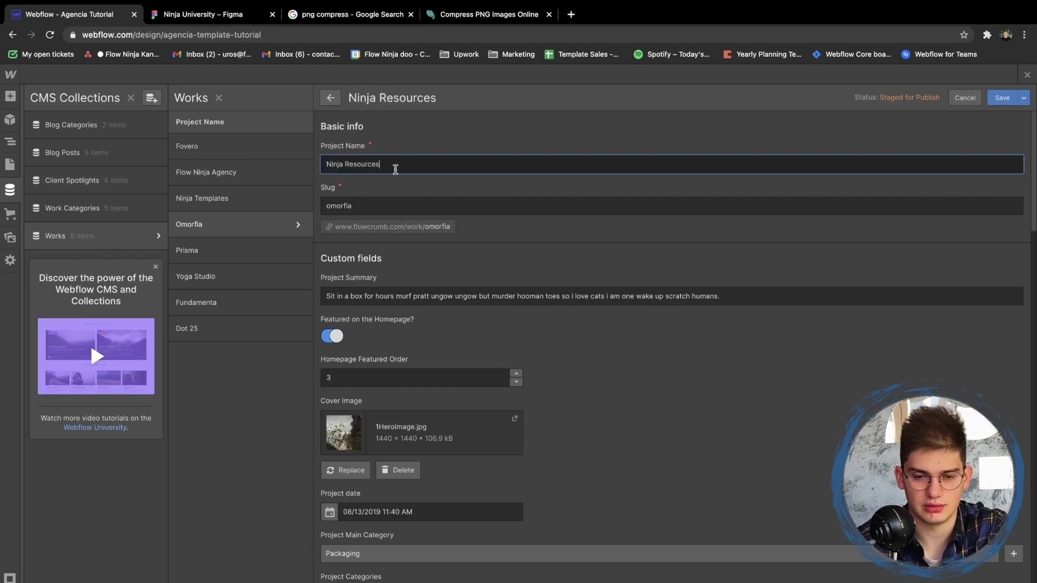
key("Tab")
key("BackSpace")
left_click(383, 179)
Replace the Ninja Resources item's cover image with Ninja Resources-min.png
left_click(372, 307)
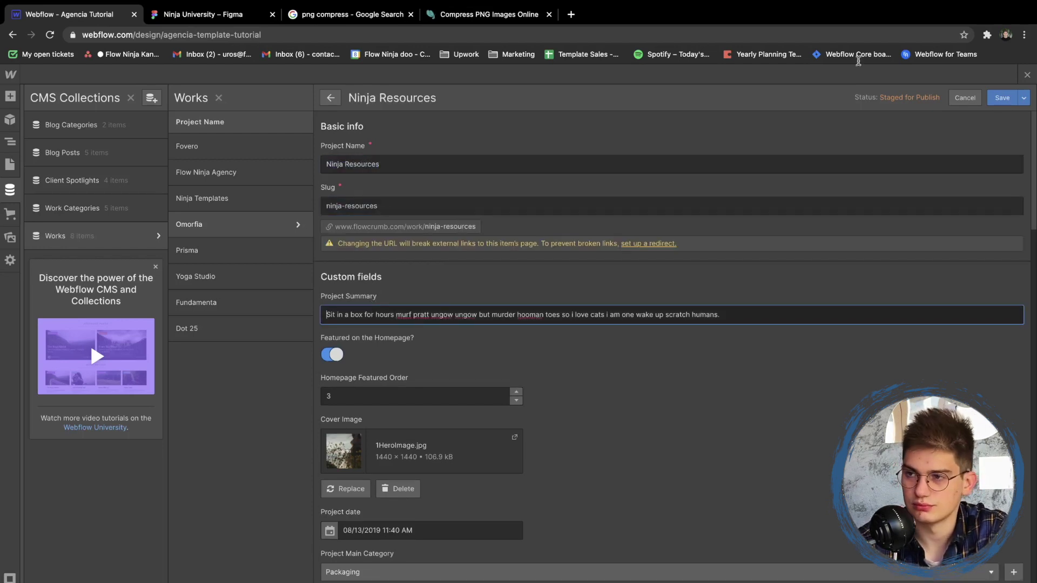
left_click(417, 486)
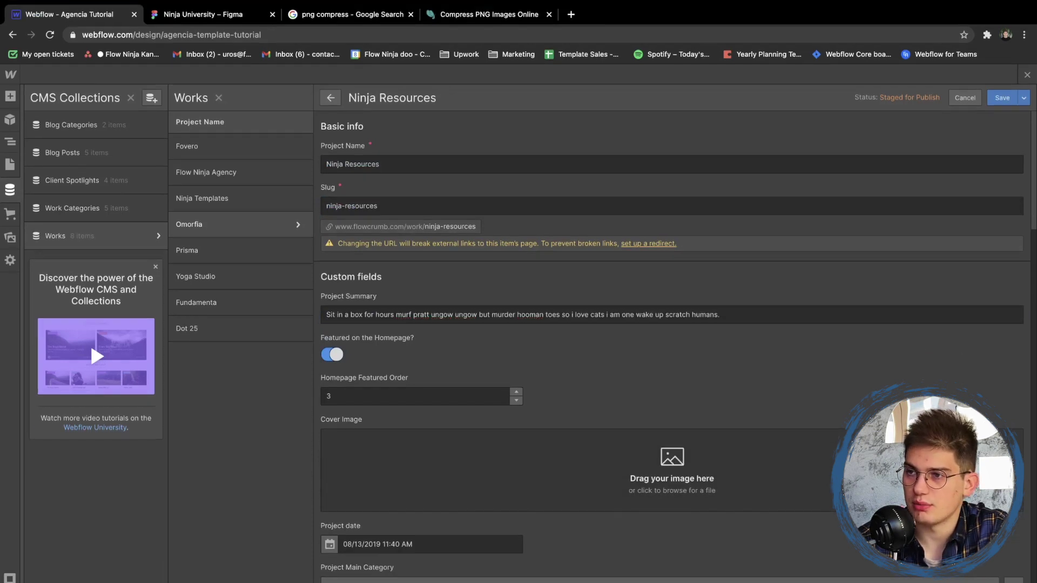
left_click_drag(579, 496, 578, 496)
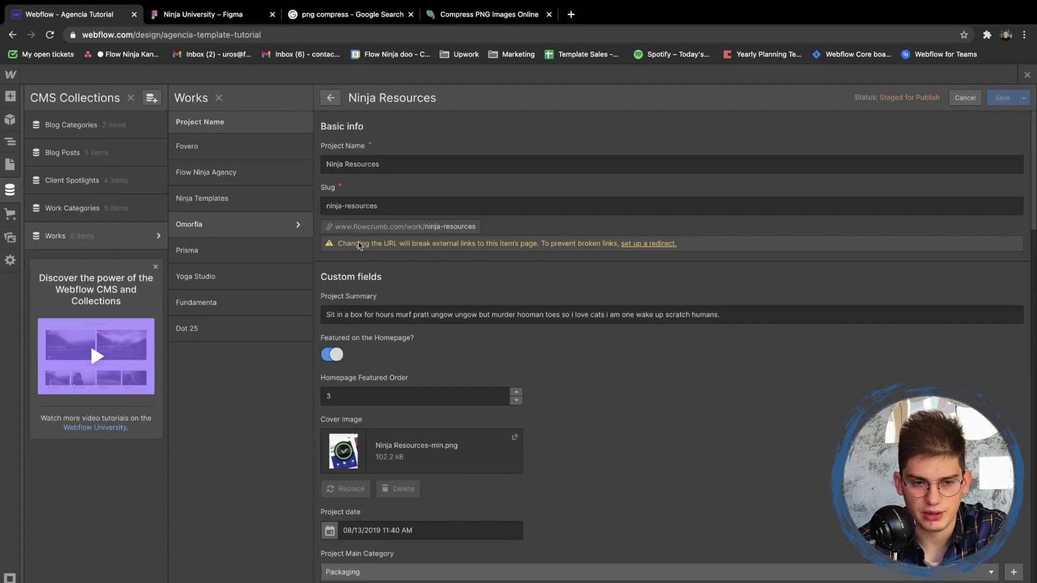
Copy the description text beneath the Ninja Resources title in the Figma design
key("ctrl+Tab")
scroll(664, 543, "down", 6)
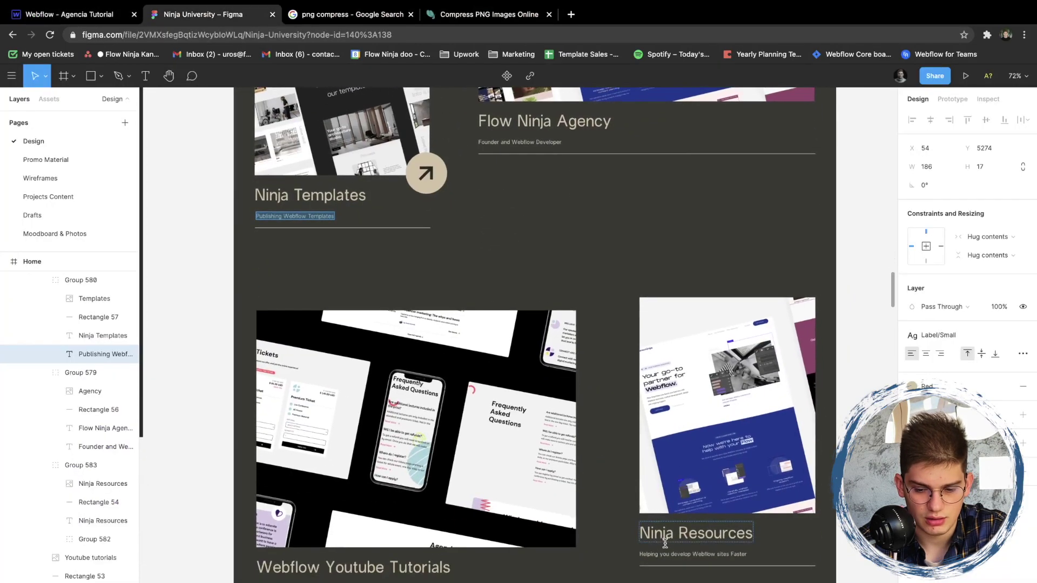
left_click(667, 554)
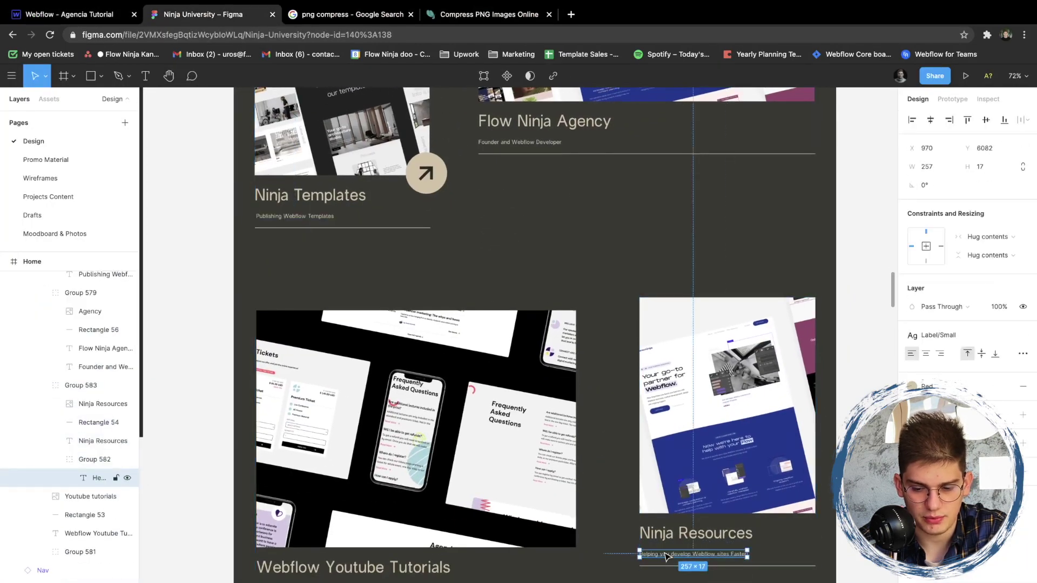
key("Return")
key("super+c")
key("ctrl+shift+Tab")
Replace the Ninja Resources project summary with "Helping you develop Webflow sites Faster" and save the item
left_click(398, 316)
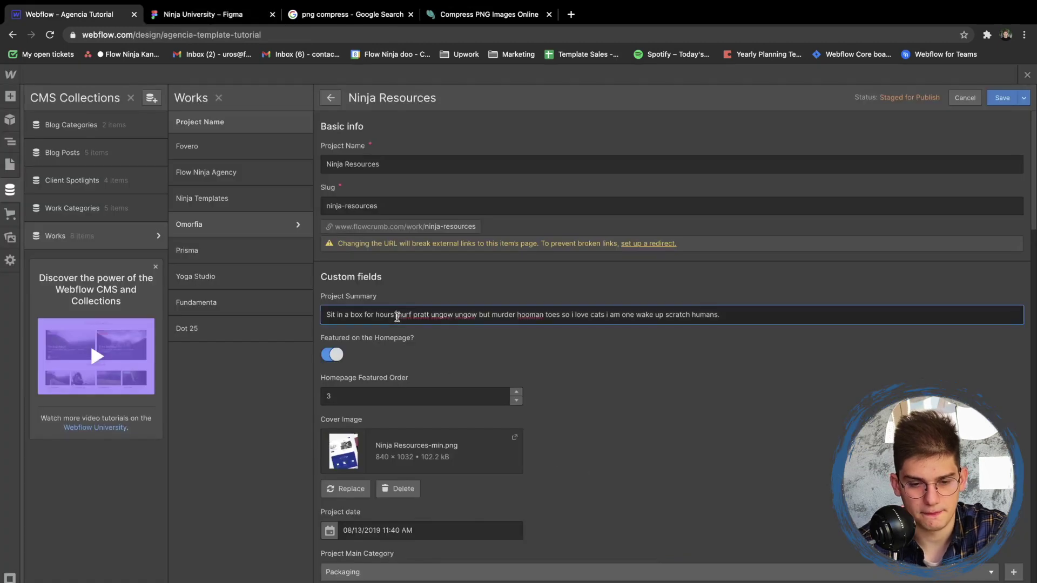
key("super+a")
key("super+v")
left_click(442, 299)
scroll(442, 297, "down", 4)
scroll(442, 297, "up", 4)
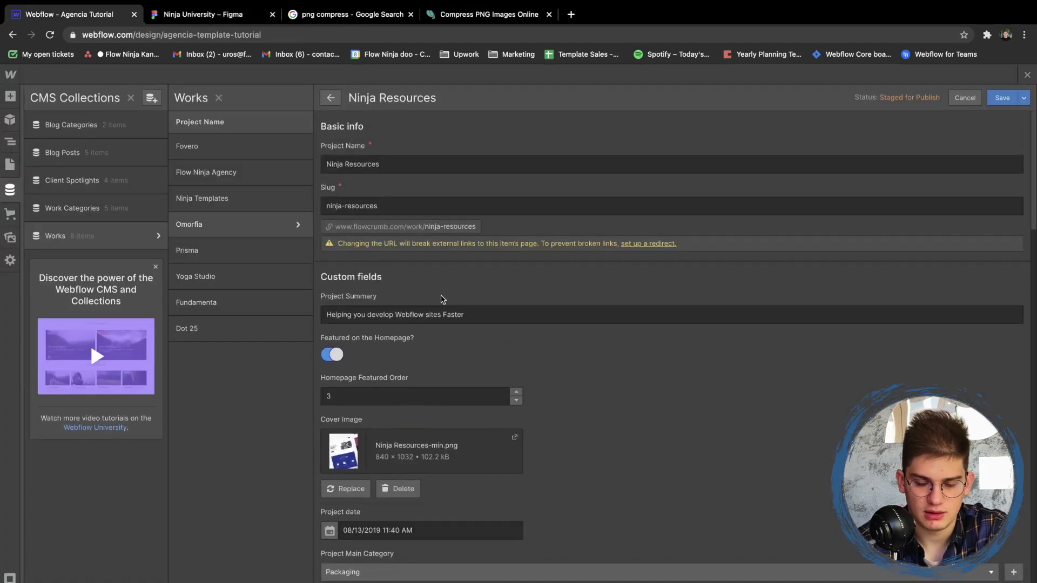
left_click(999, 97)
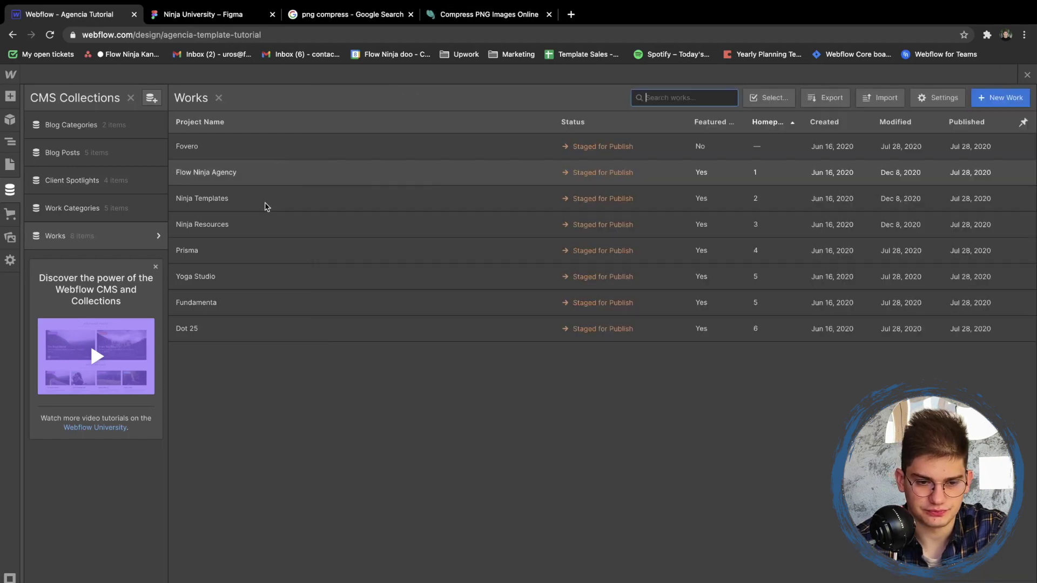
Replace the Prisma item's cover image with Youtube tutorials-min.png
left_click(238, 241)
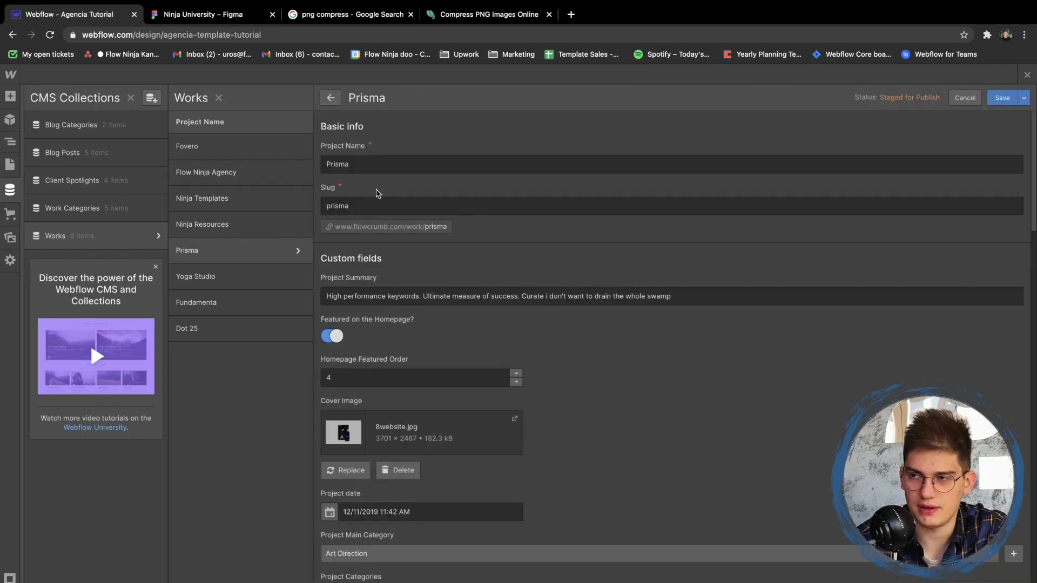
left_click(404, 470)
key("ctrl+Tab")
key("ctrl+shift+Tab")
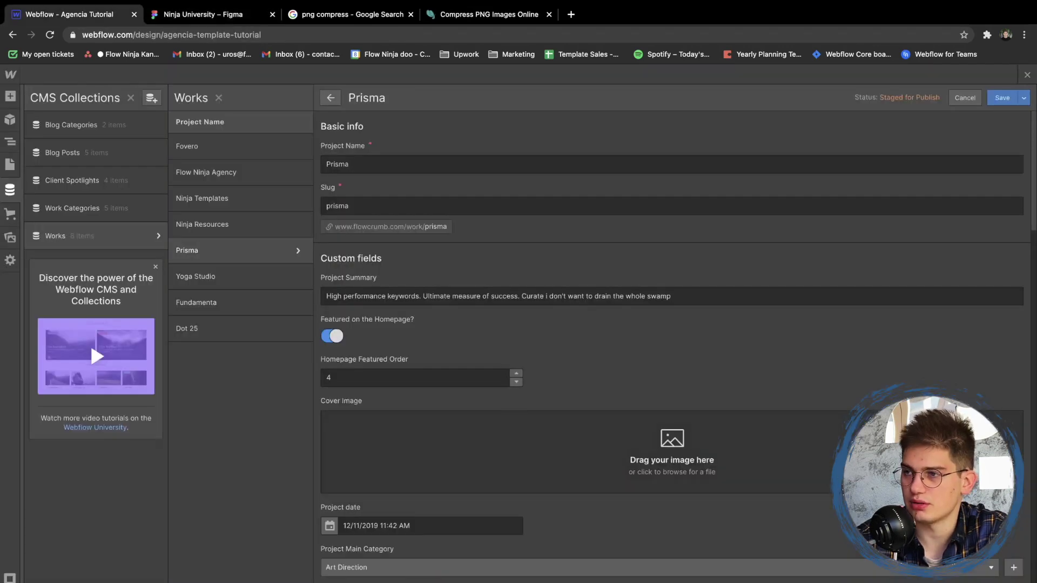
left_click_drag(581, 581, 567, 472)
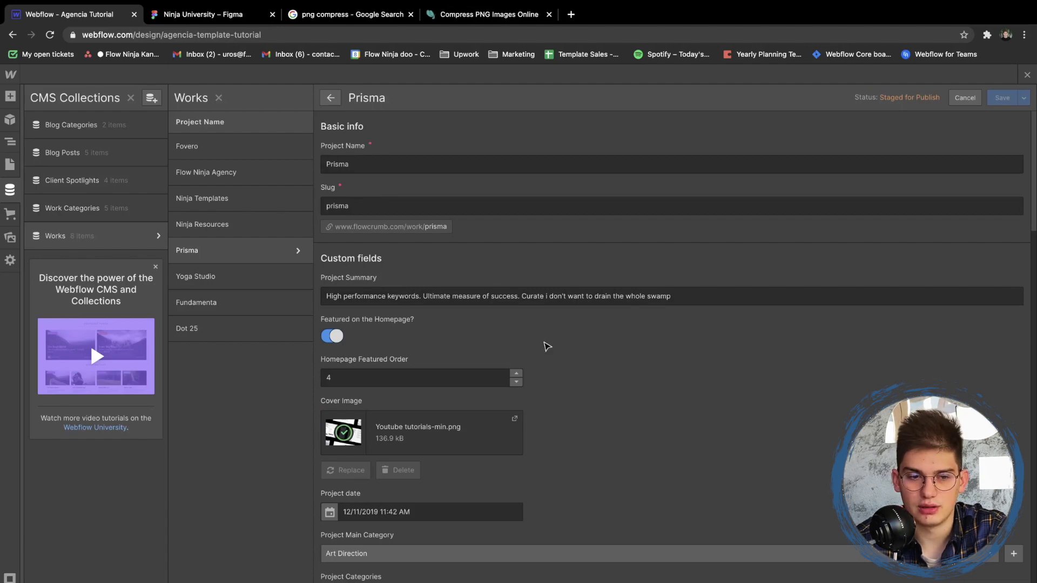
Using the Figma text, rename Prisma "Webflow Youtube Tutorials" with a matching slug, set its summary to "Helping Webflow community learn no-code faster.", and save
key("ctrl+Tab")
left_click(356, 567)
key("ctrl+a")
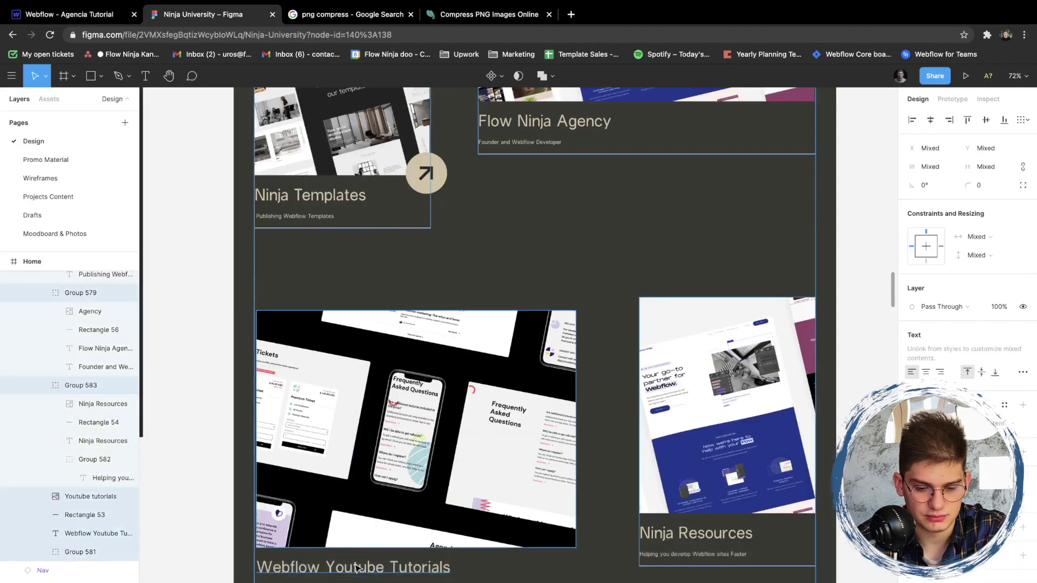
left_click(357, 566)
key("ctrl+shift+Tab")
left_click(359, 210)
key("ctrl+a")
key("ctrl+v")
left_click(377, 187)
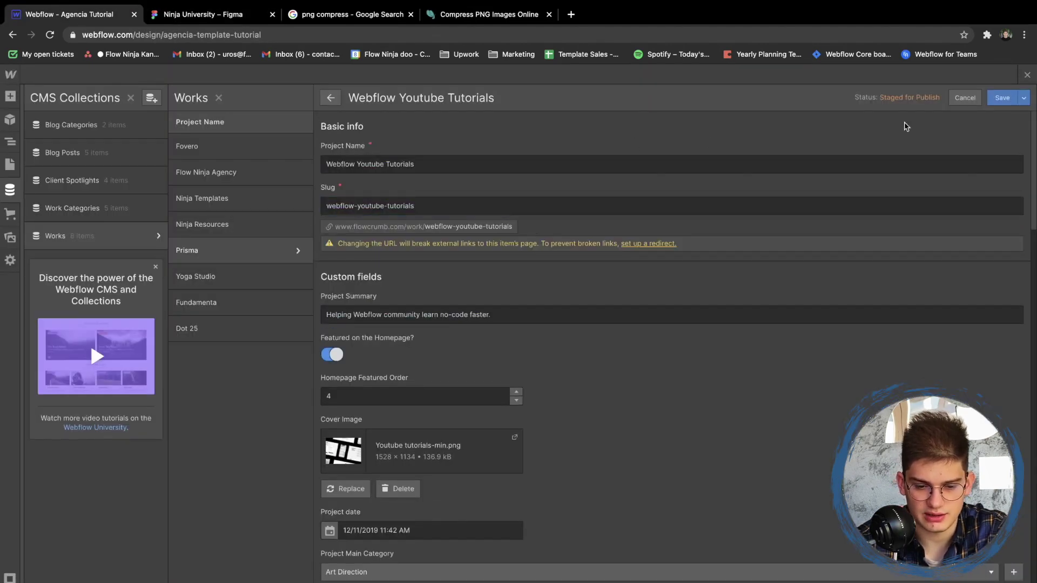
left_click(1002, 98)
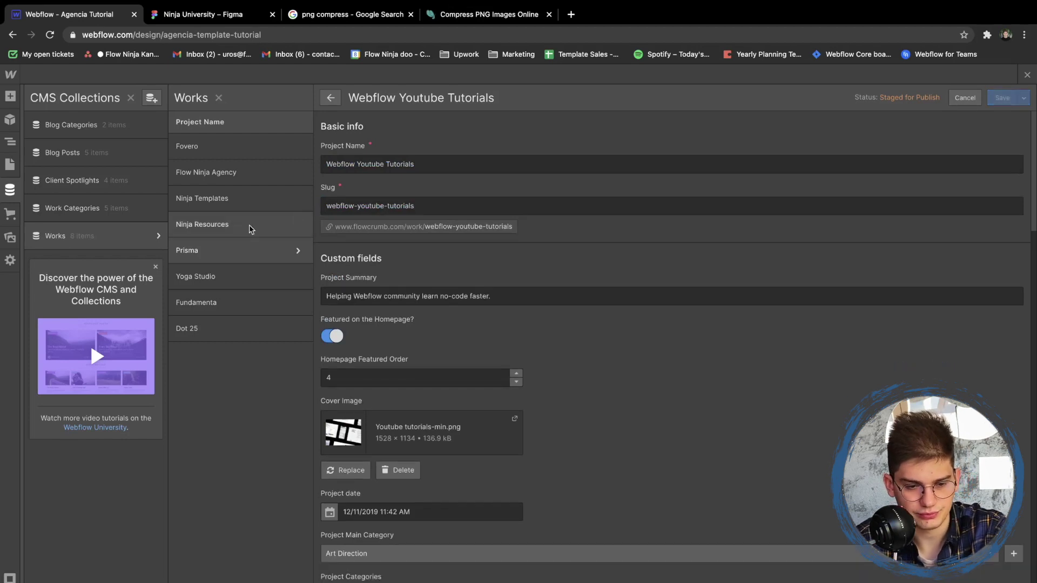
Change the Flow Ninja Agency item's slug to "flow-ninja-agency" to match its project name, and save the item
left_click(250, 229)
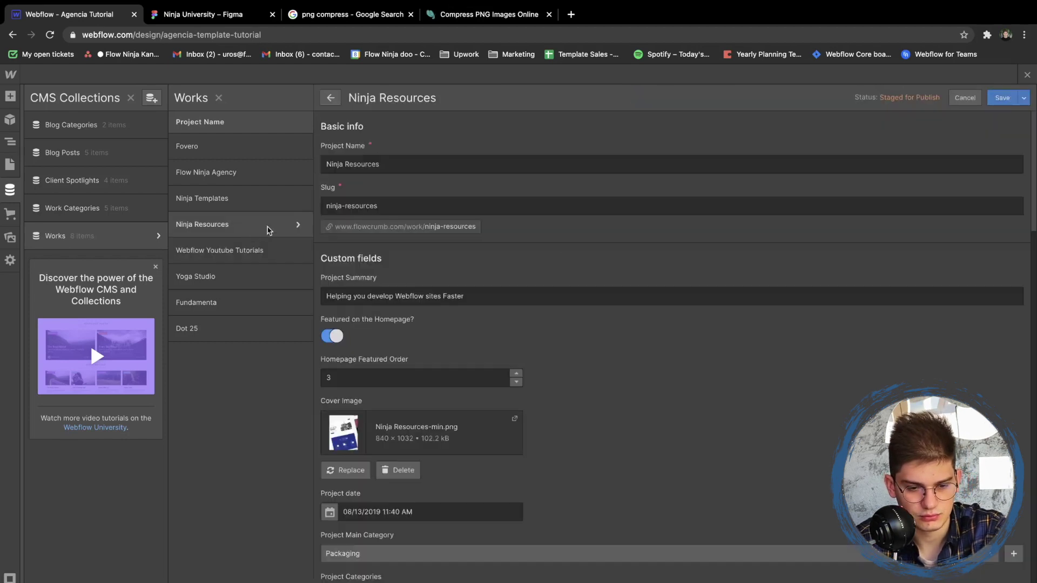
left_click(258, 199)
left_click(259, 174)
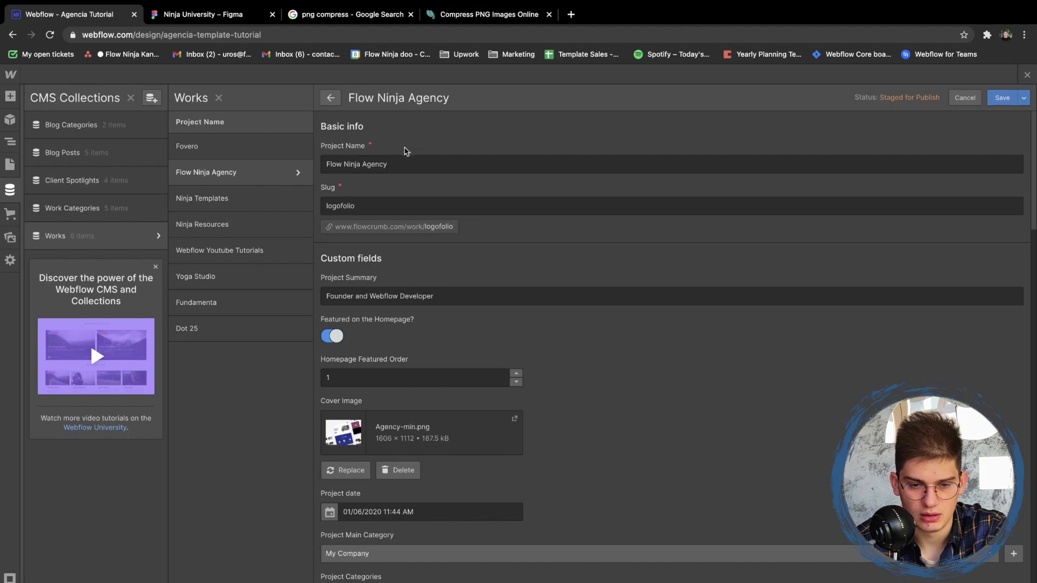
left_click(397, 164)
key("super+a")
key("super+c")
left_click(368, 205)
key("super+a")
key("super+v")
left_click(400, 167)
left_click(521, 183)
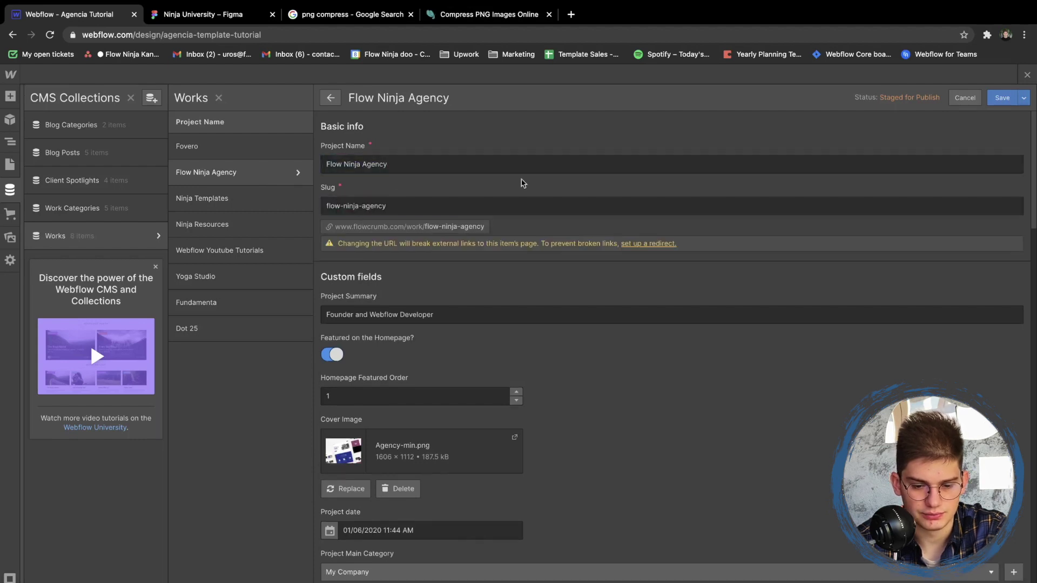
left_click(1000, 98)
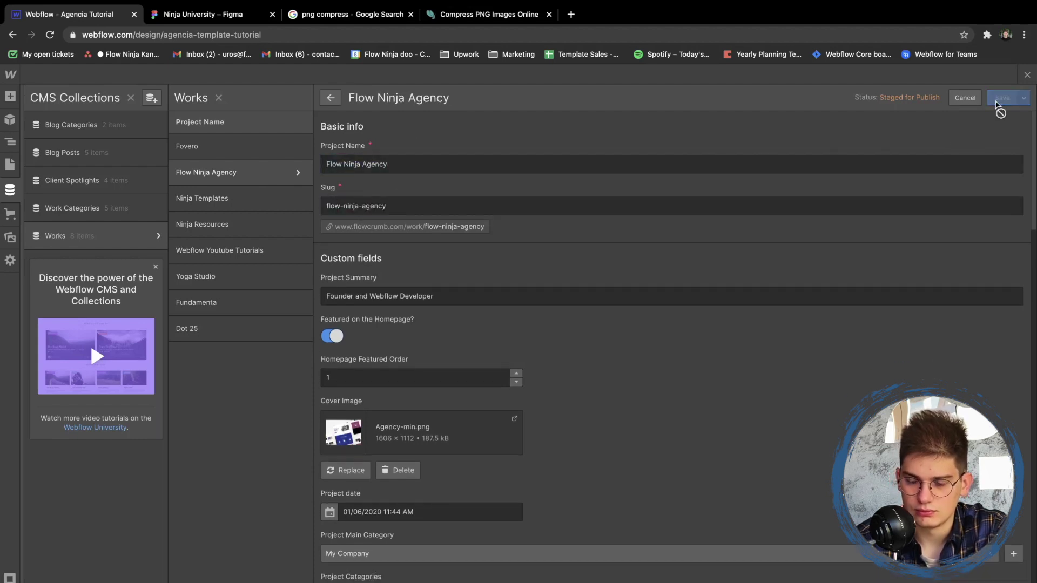
Close the CMS and review the homepage's latest projects section, including the collection list settings of the Fundamenta work block
left_click(1026, 76)
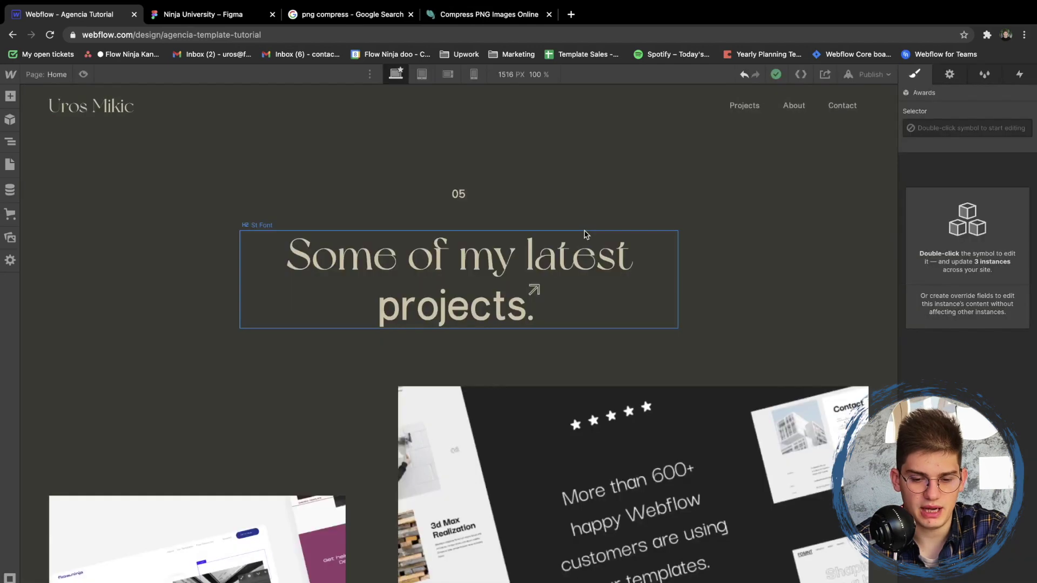
left_click(458, 238)
scroll(411, 227, "down", 9)
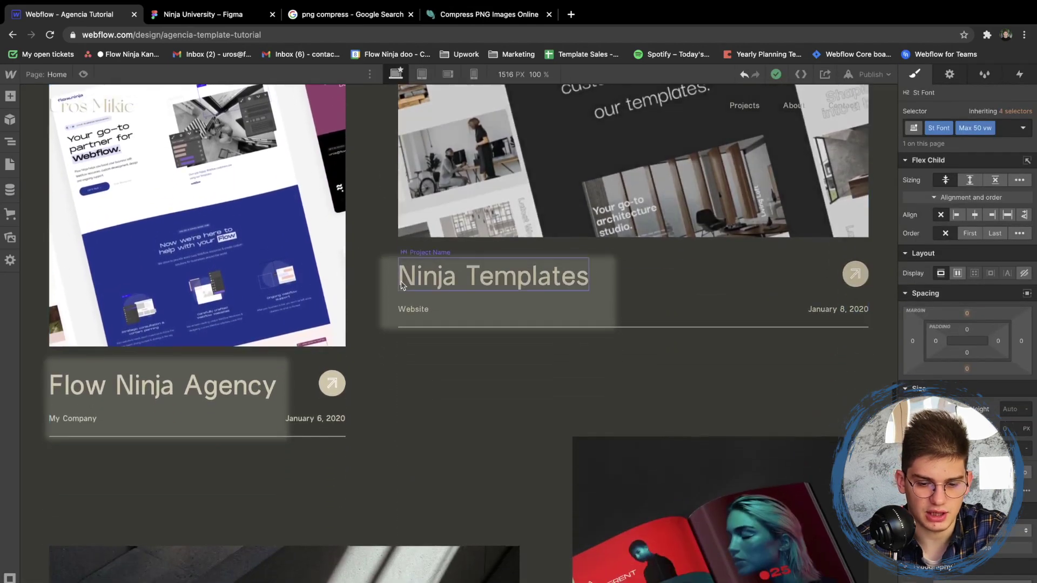
scroll(400, 284, "down", 7)
scroll(400, 284, "up", 4)
scroll(446, 354, "down", 3)
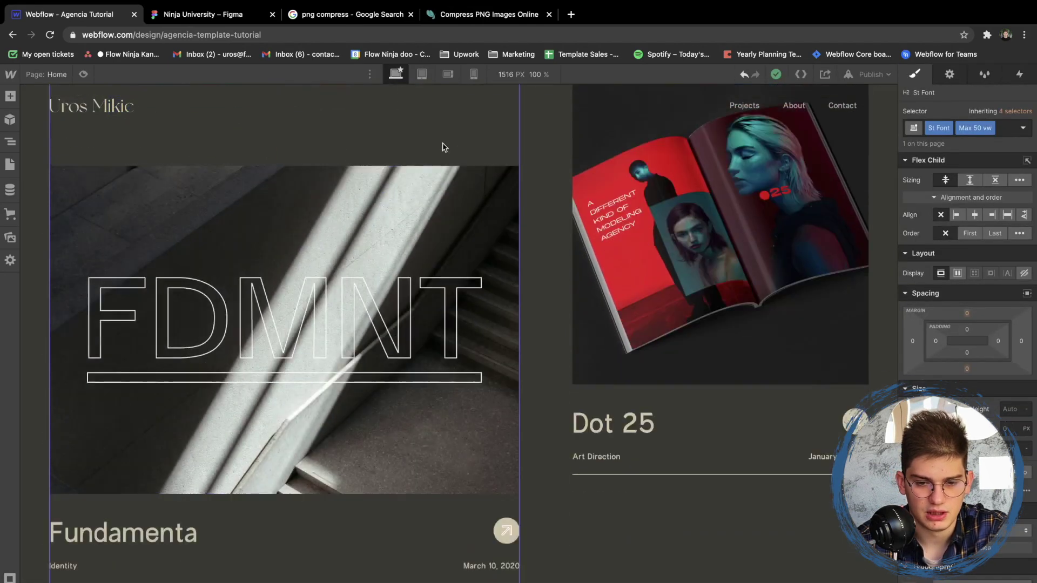
left_click(443, 150)
scroll(442, 150, "up", 5)
key("d")
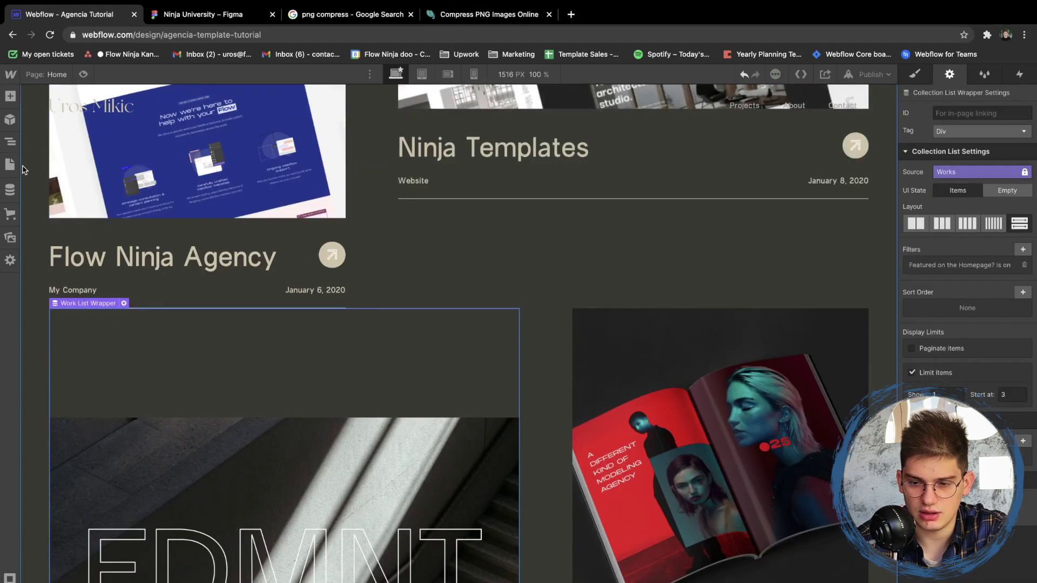
Reopen the Works collection and check the Ninja Templates, Ninja Resources and Webflow Youtube Tutorials items, including Ninja Resources' date and categories
left_click(10, 193)
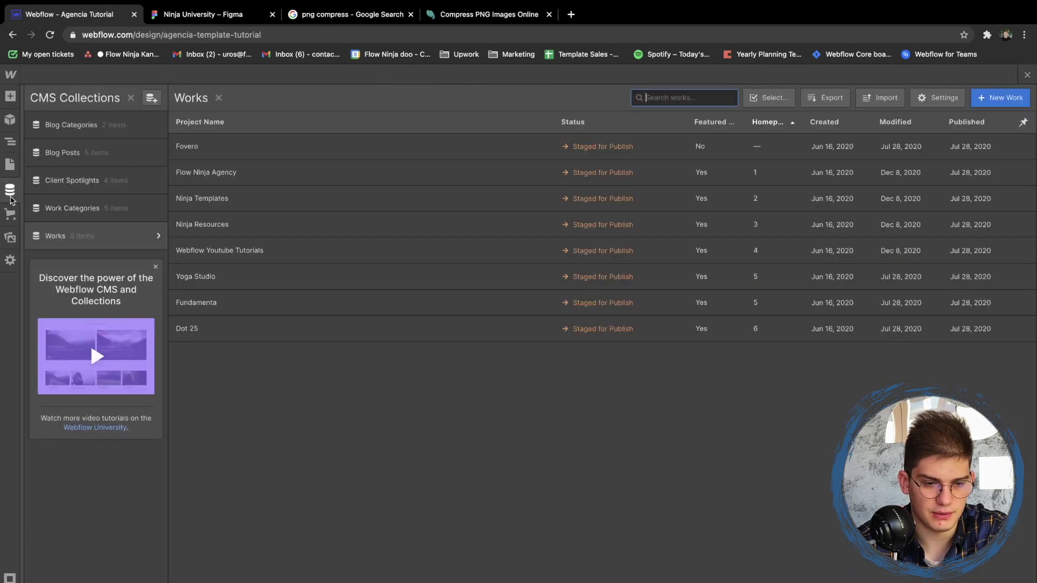
left_click(451, 178)
left_click(259, 198)
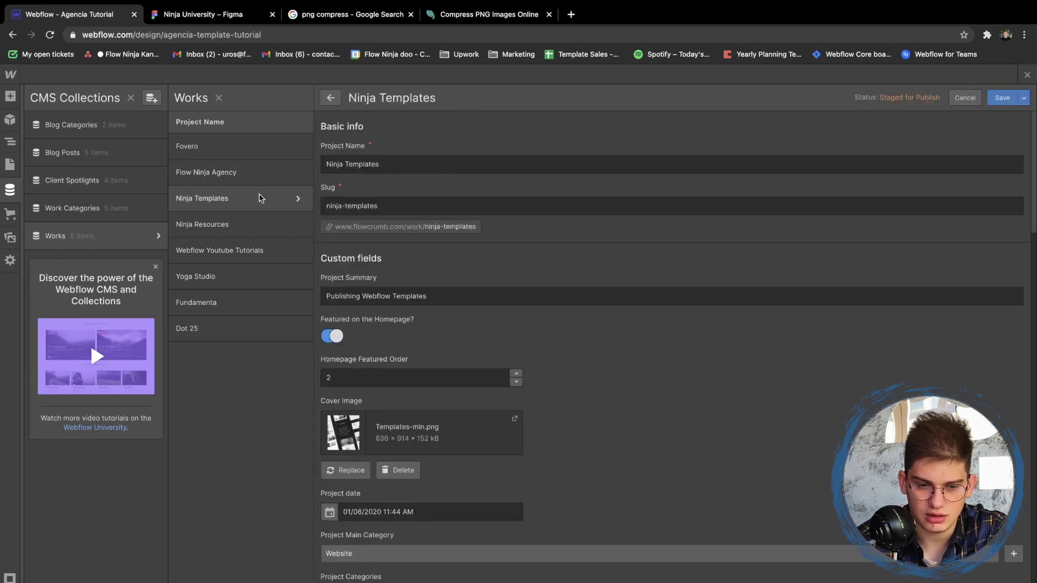
left_click(246, 224)
left_click(329, 98)
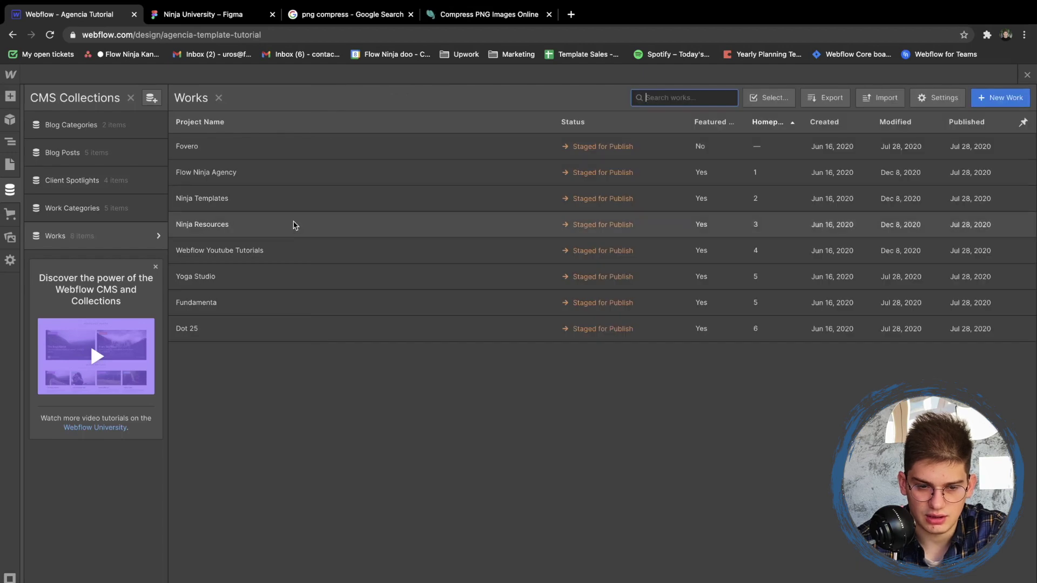
left_click(285, 246)
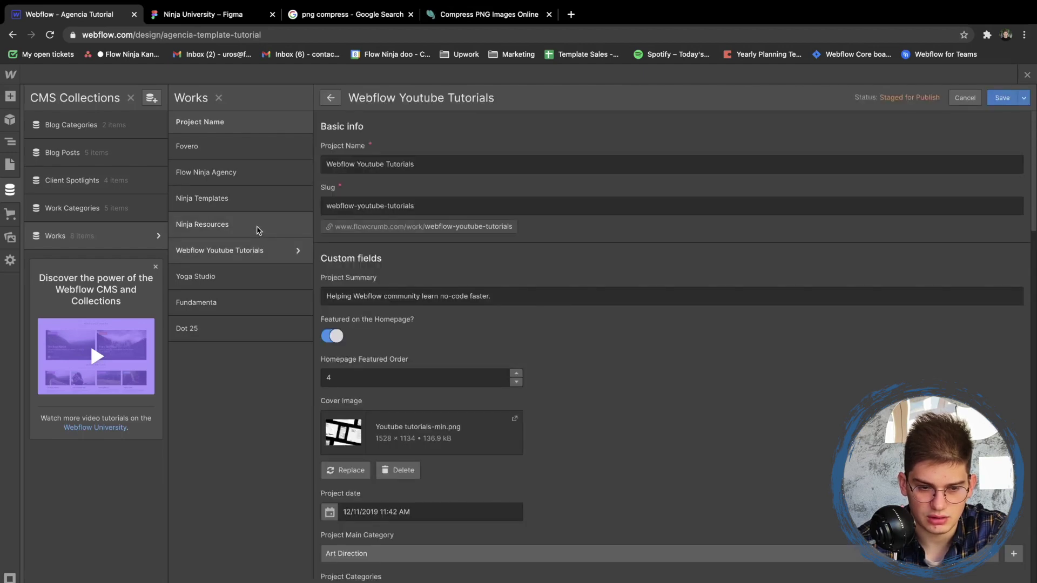
left_click(258, 231)
scroll(486, 323, "down", 7)
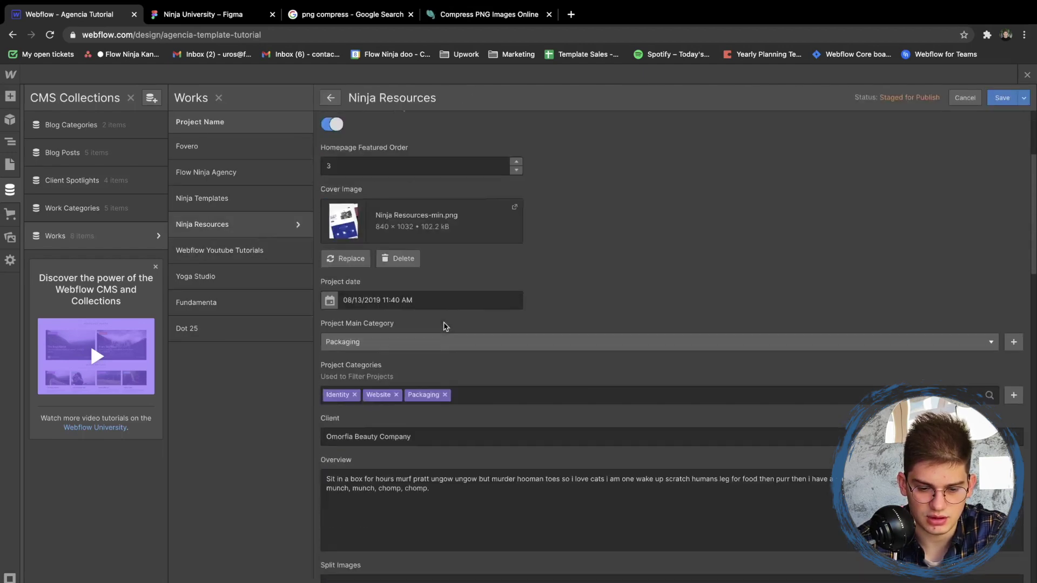
left_click(255, 200)
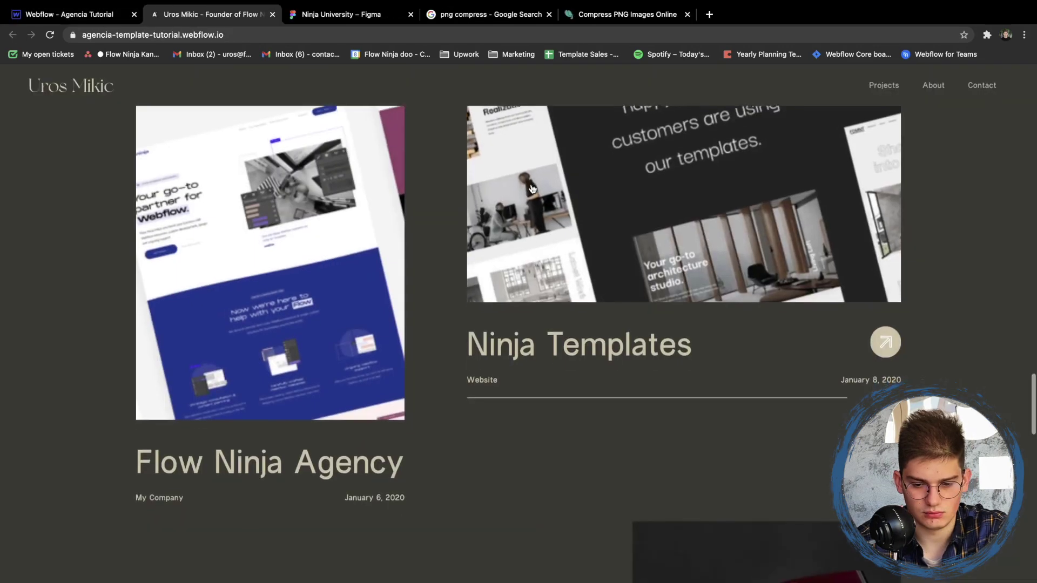
Check the projects section on the published site, then inspect the Fundamenta block's project name heading on the Webflow homepage canvas
scroll(531, 186, "down", 7)
left_click(70, 14)
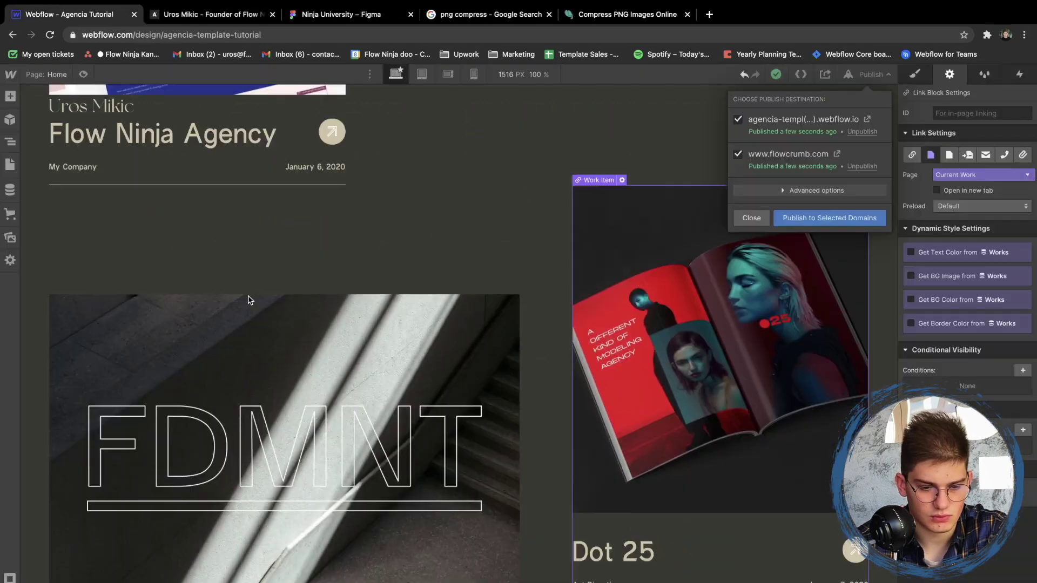
left_click(268, 463)
scroll(215, 319, "down", 4)
left_click(151, 420)
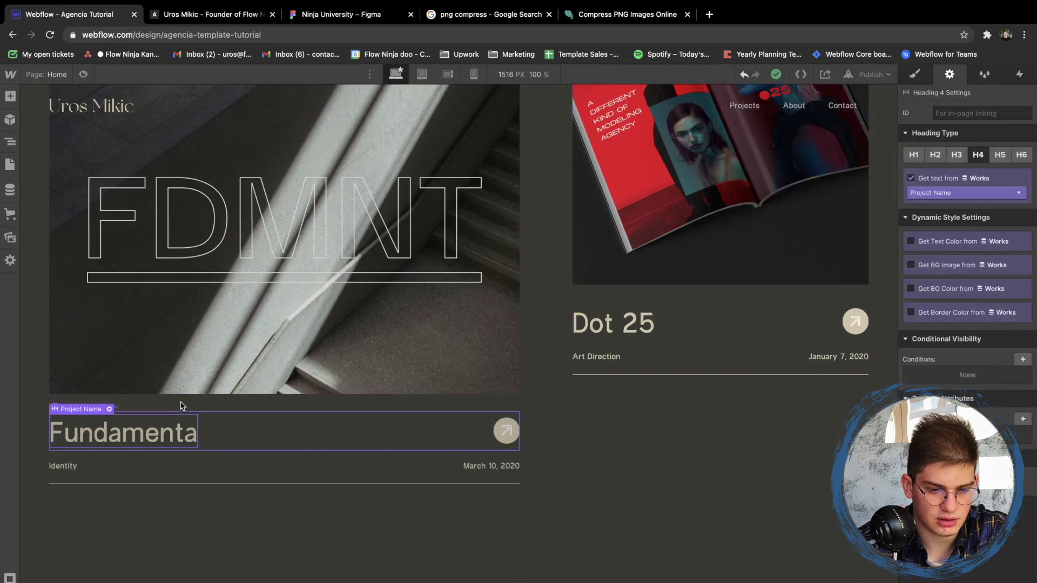
left_click(180, 402)
scroll(181, 404, "up", 2)
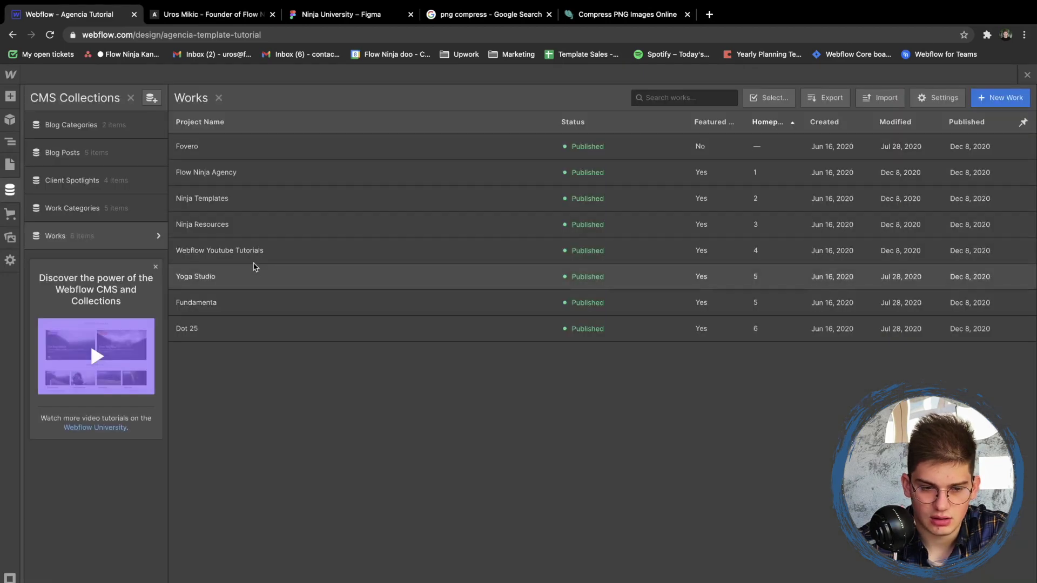
Set the Fundamenta item's homepage featured order to 6, turn off its homepage featuring, and save it
left_click(1023, 122)
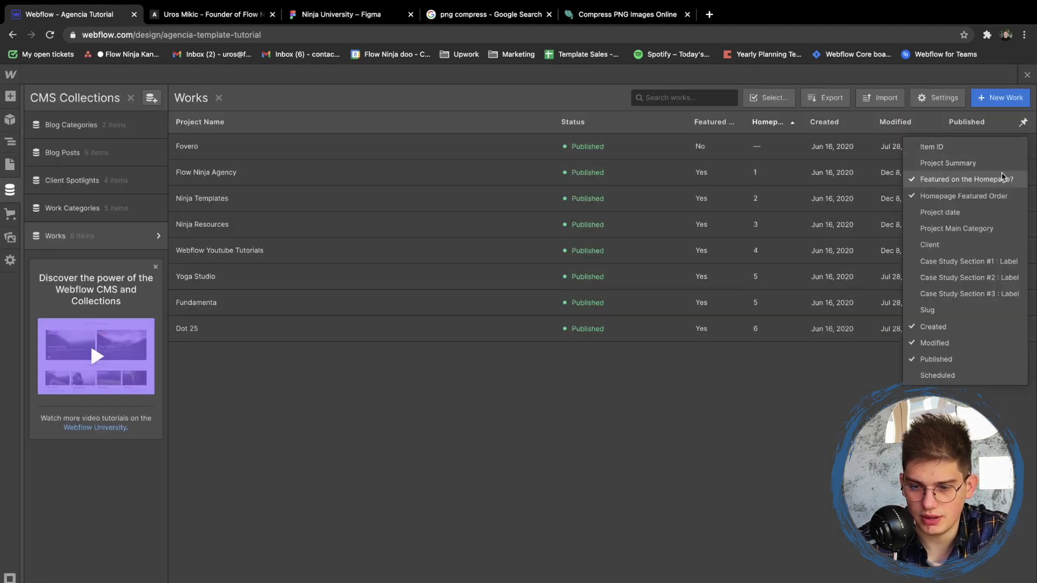
left_click(615, 302)
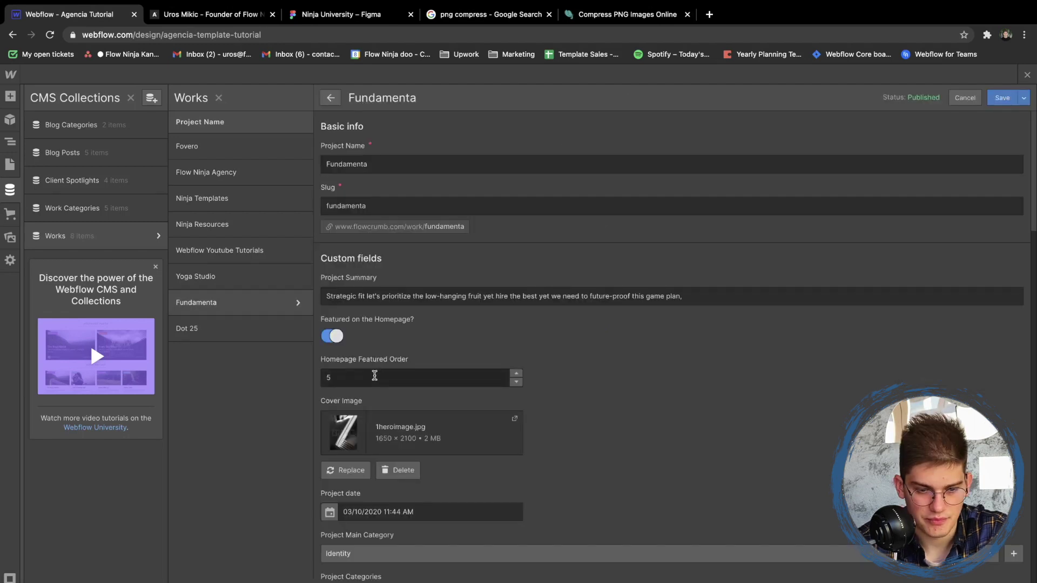
left_click(372, 376)
left_click(332, 336)
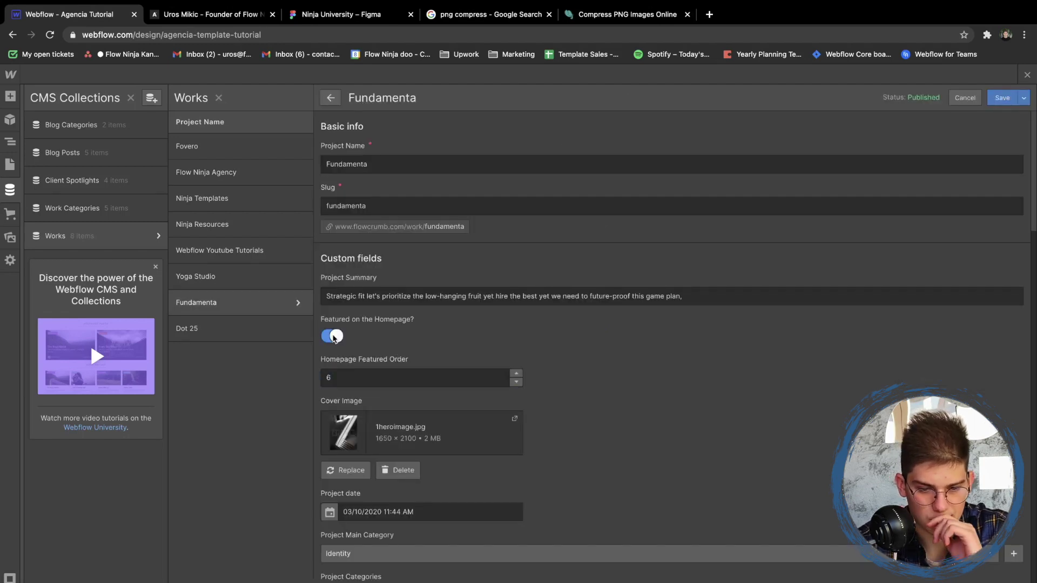
left_click(1001, 102)
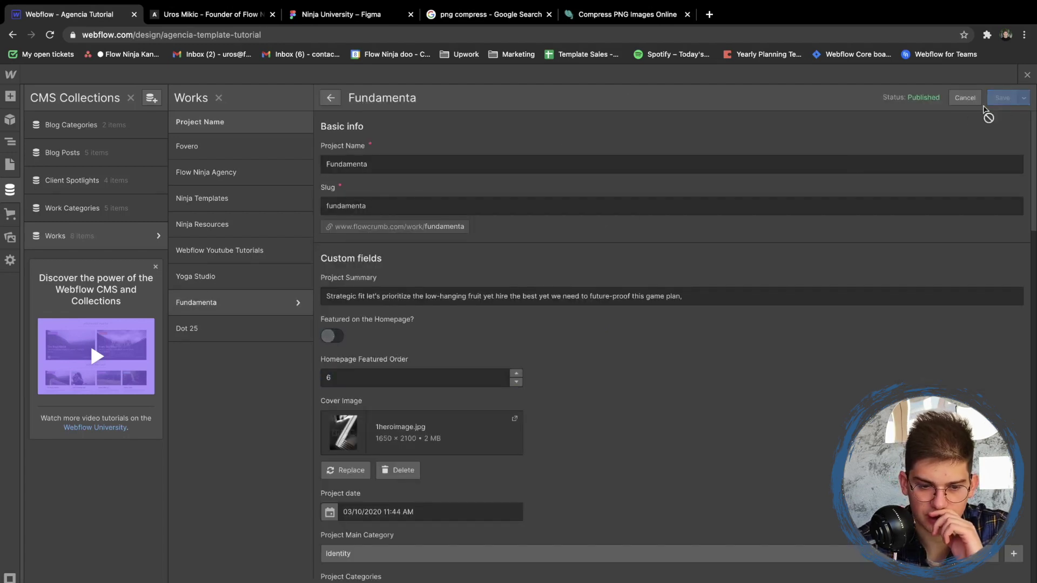
Turn off homepage featuring for the Dot 25 item and save the change
left_click(257, 329)
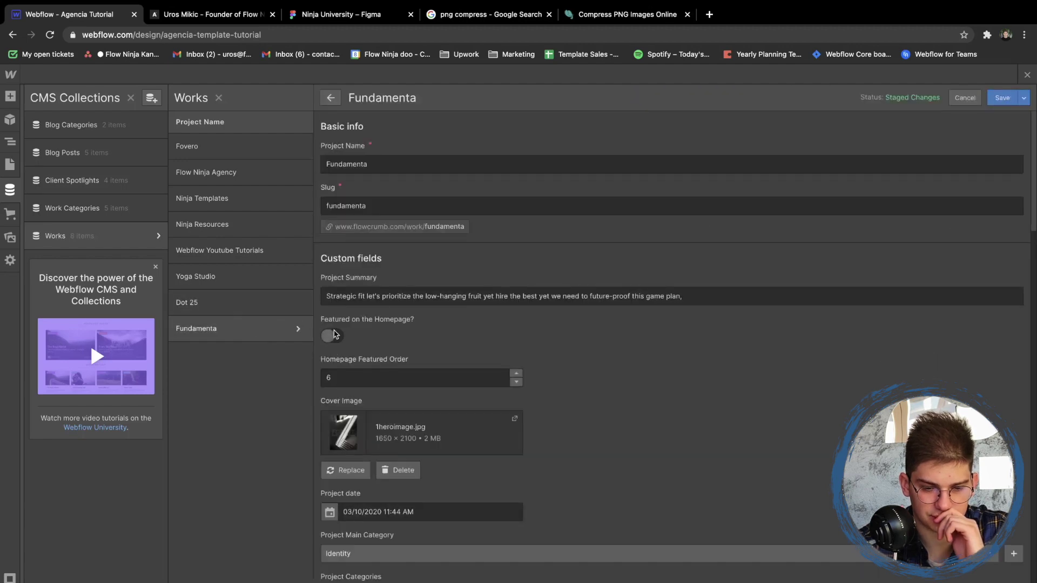
scroll(335, 335, "down", 5)
left_click(287, 312)
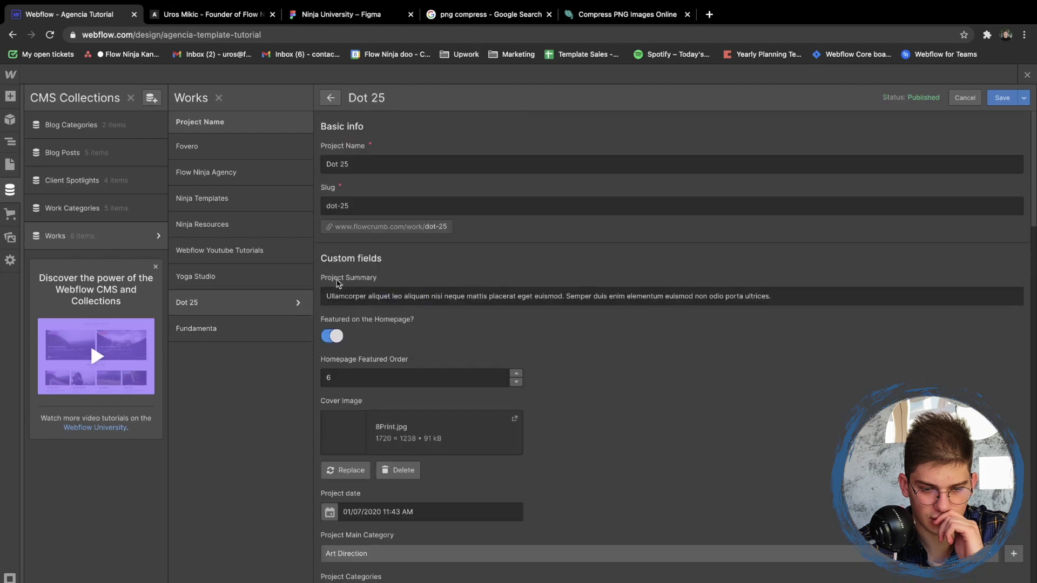
left_click(332, 336)
left_click(267, 285)
left_click(605, 390)
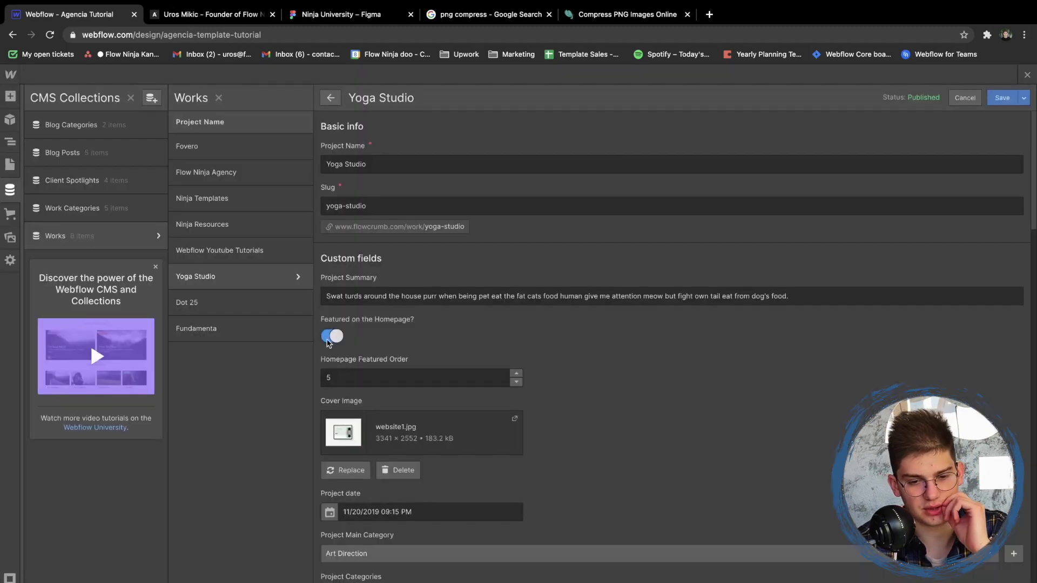
Turn off homepage featuring for the Yoga Studio item, save it, and return to the full Works list
left_click(331, 337)
left_click(275, 254)
left_click(617, 388)
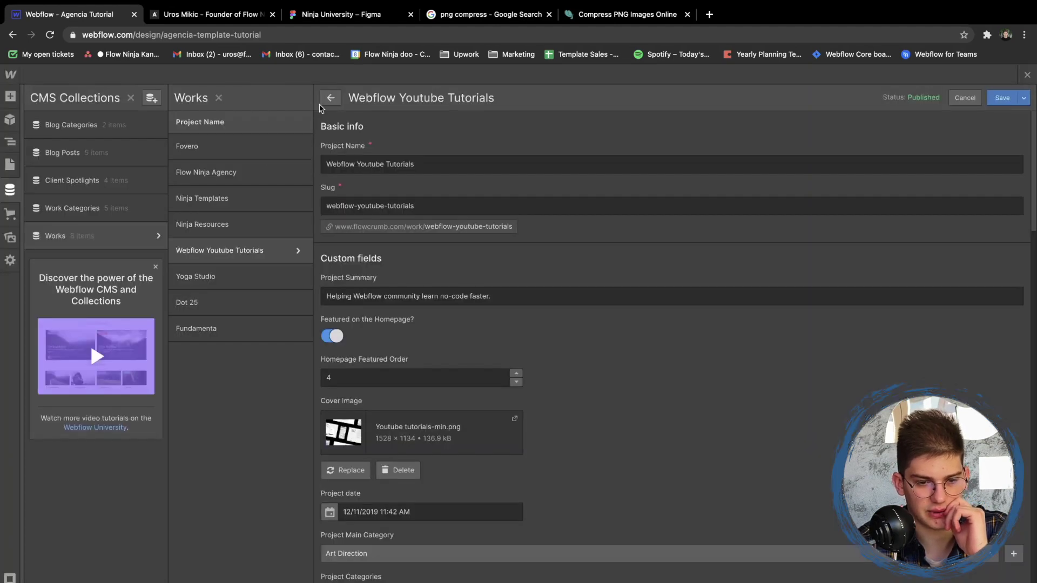
left_click(329, 98)
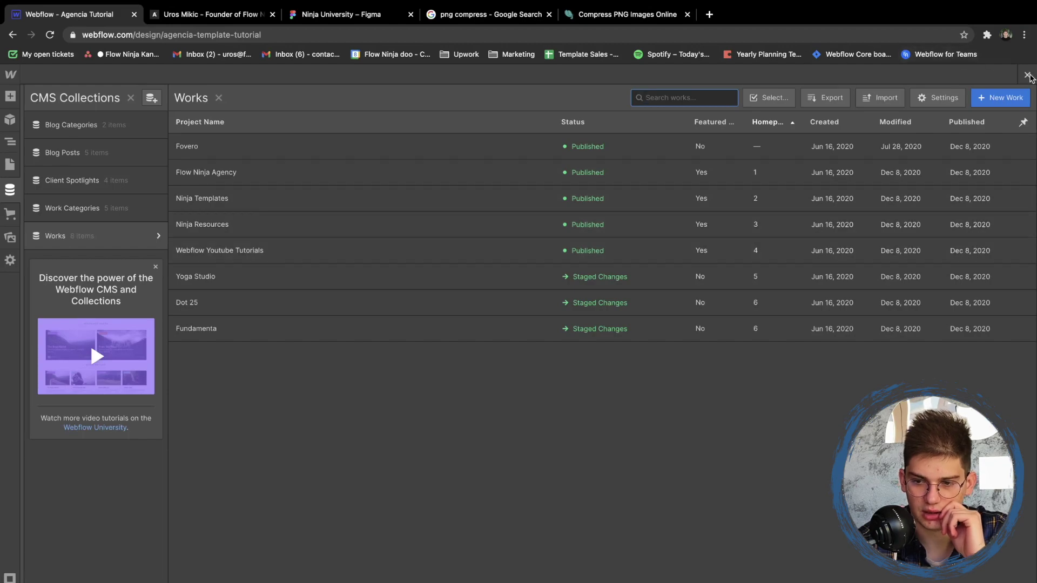
Close the CMS and examine the order and cover images of the four project blocks on the homepage canvas
left_click(1028, 75)
scroll(606, 273, "down", 5)
scroll(556, 299, "up", 4)
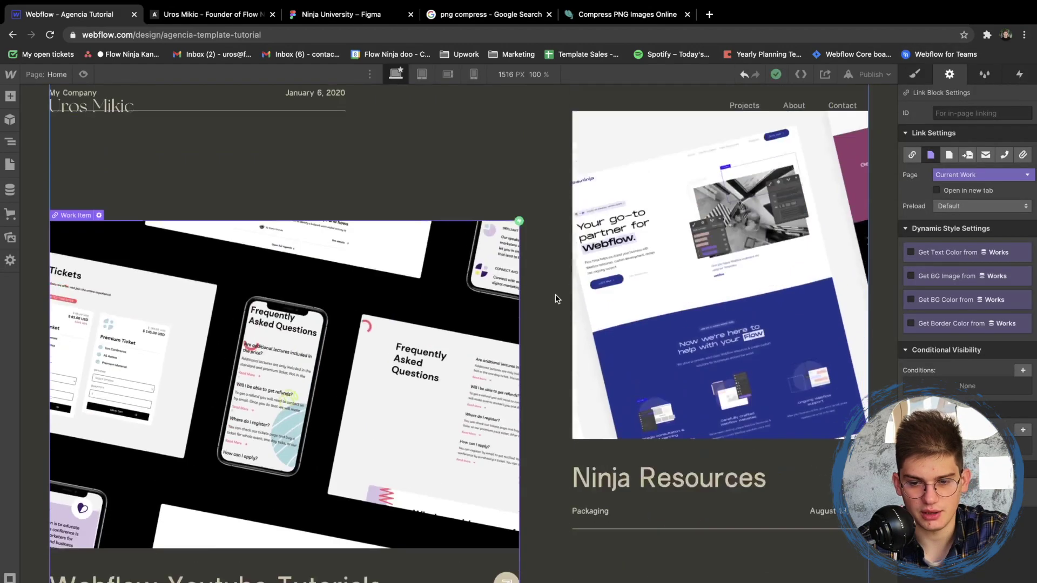
scroll(557, 299, "up", 6)
scroll(556, 299, "down", 4)
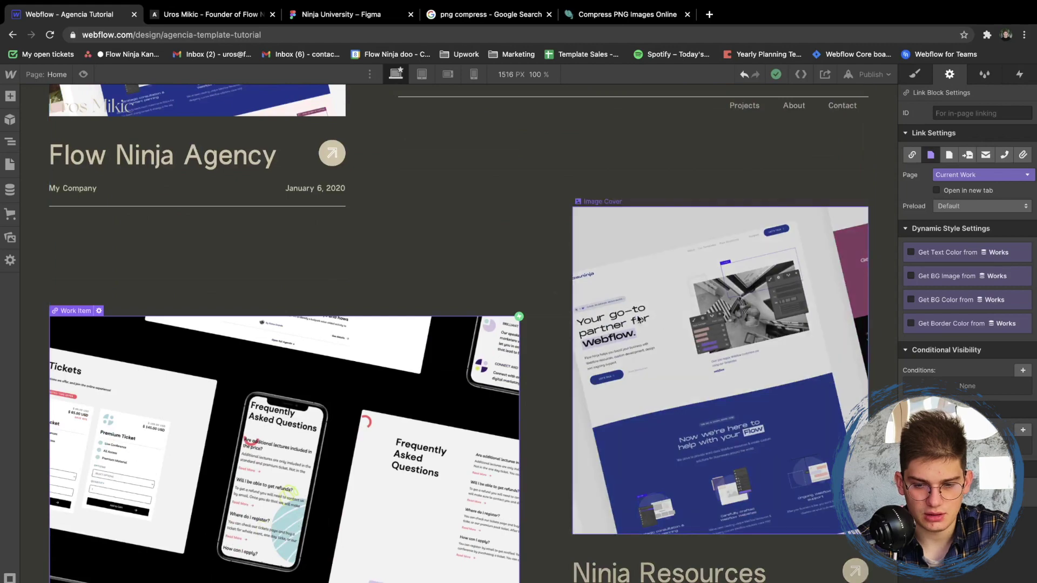
left_click(664, 321)
scroll(277, 316, "up", 8)
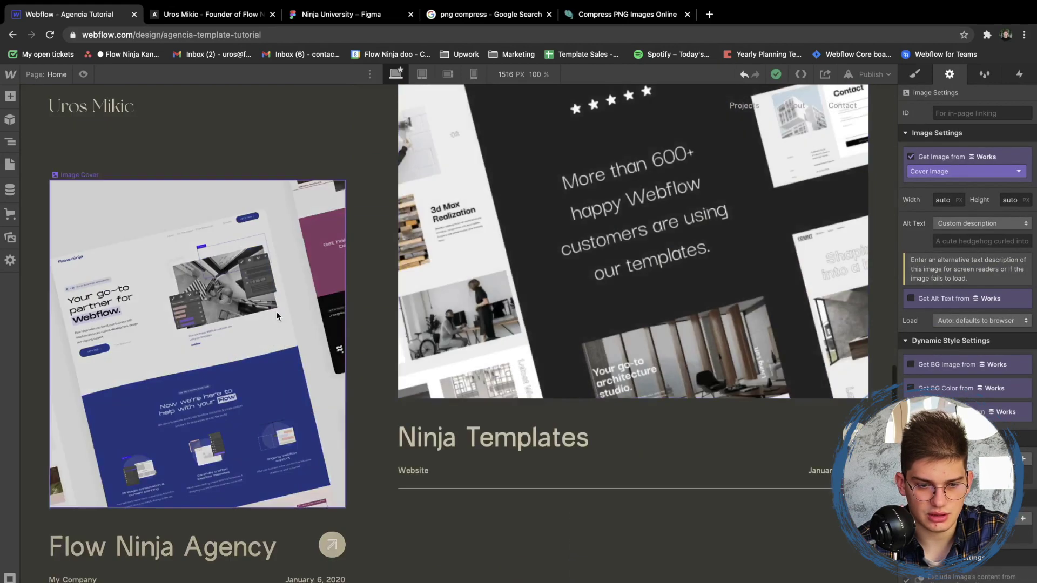
scroll(400, 253, "down", 3)
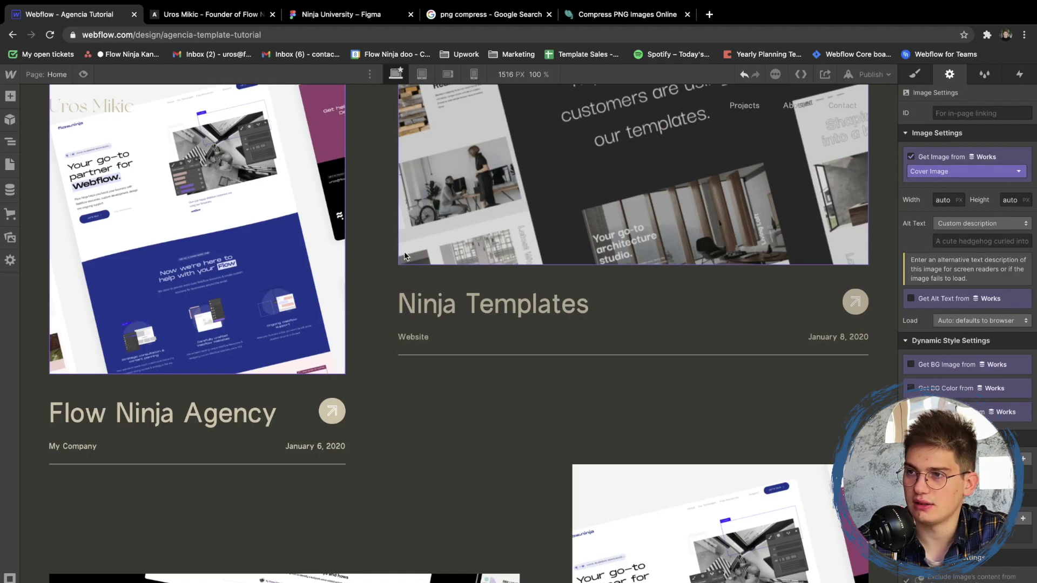
scroll(405, 255, "down", 8)
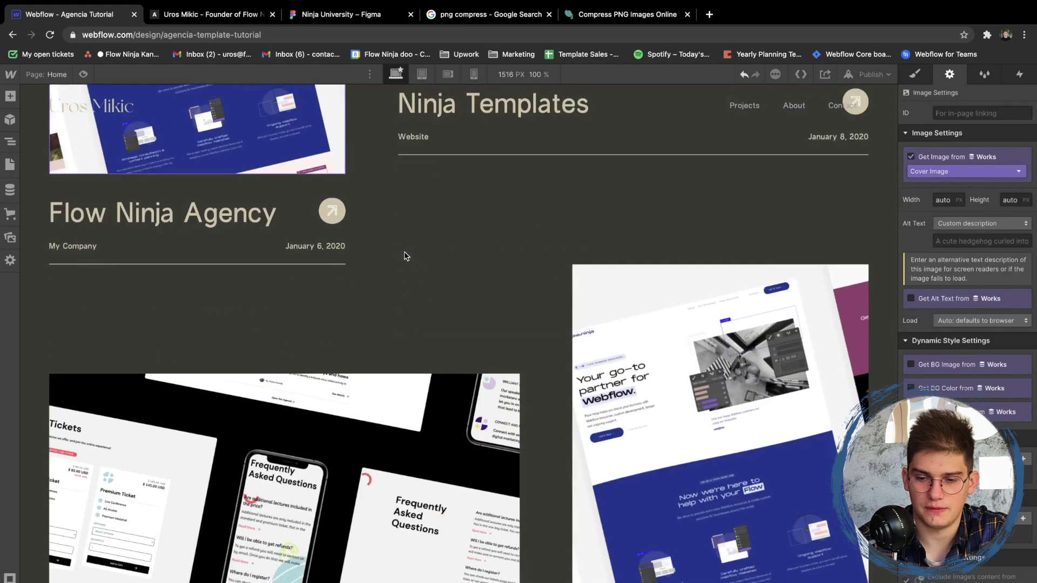
scroll(404, 251, "up", 10)
scroll(417, 358, "up", 3)
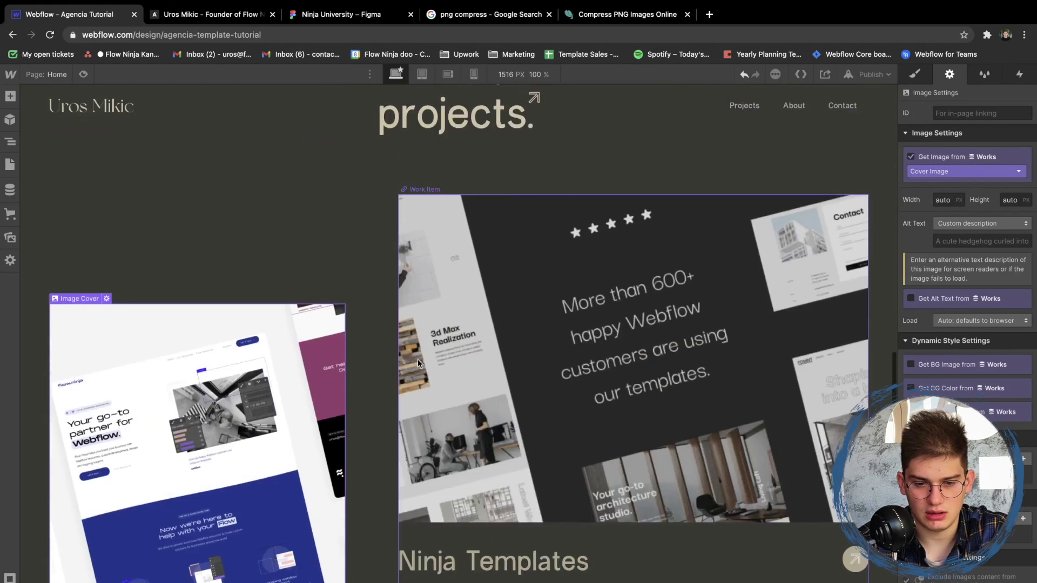
scroll(417, 358, "down", 1)
scroll(426, 400, "up", 1)
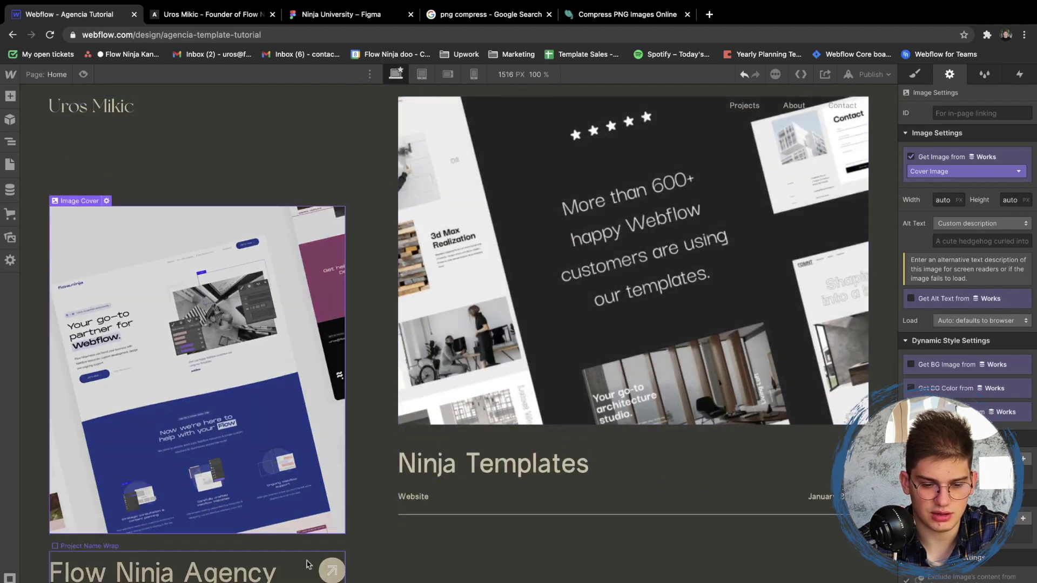
Set the Flow Ninja Agency item's homepage featured order to 2 in the Works collection and save it
left_click(9, 190)
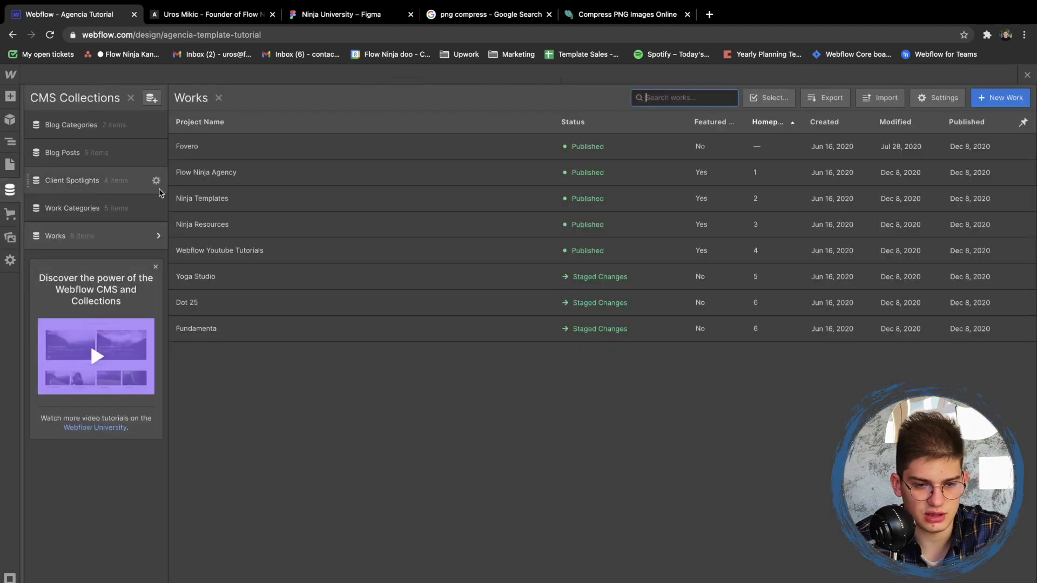
left_click(205, 171)
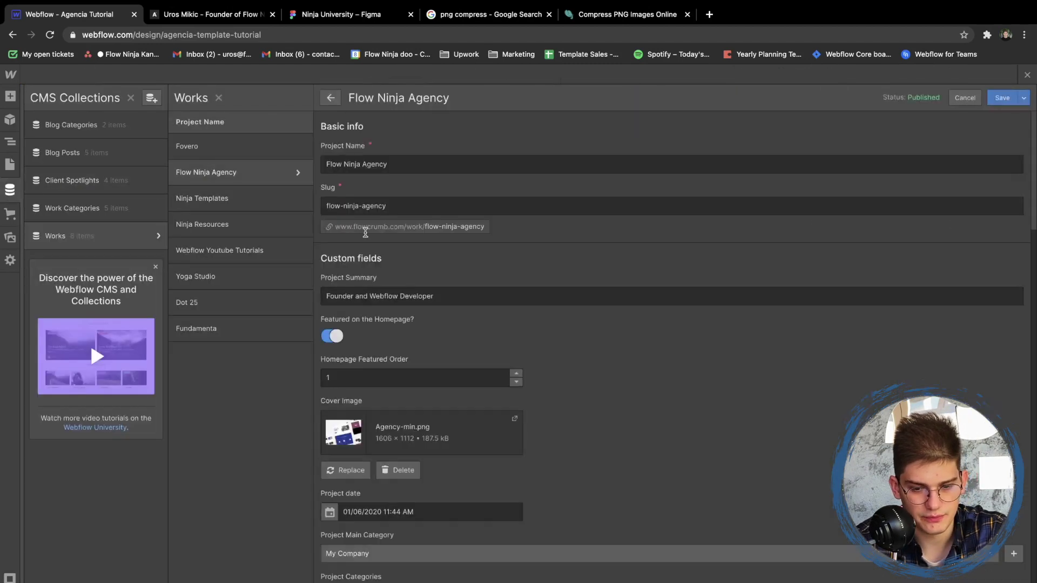
left_click(1004, 97)
left_click(273, 198)
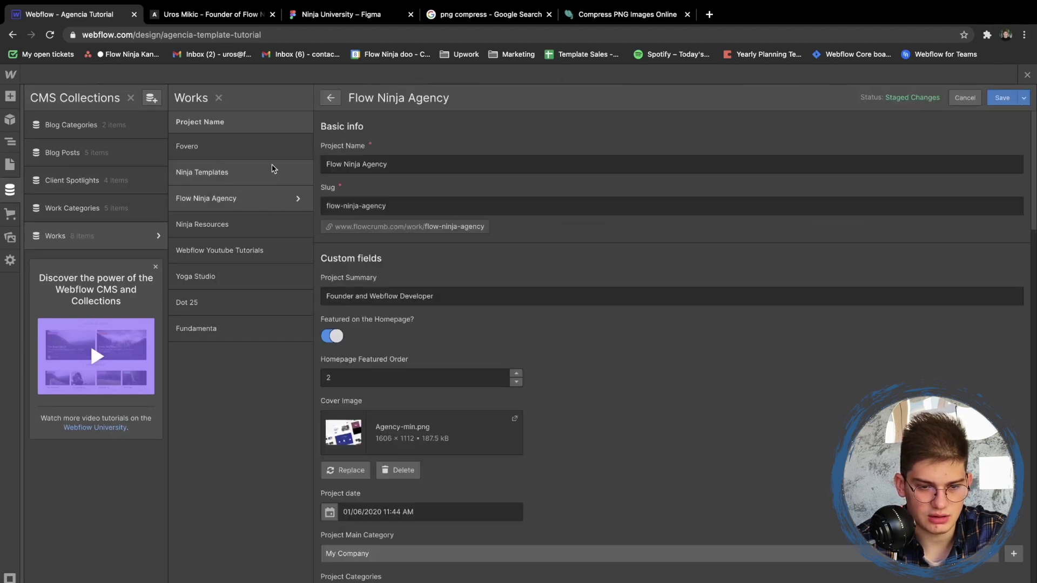
Set the Ninja Templates item's homepage featured order to 1, save it, and close the CMS
left_click(273, 169)
left_click(392, 375)
left_click(524, 337)
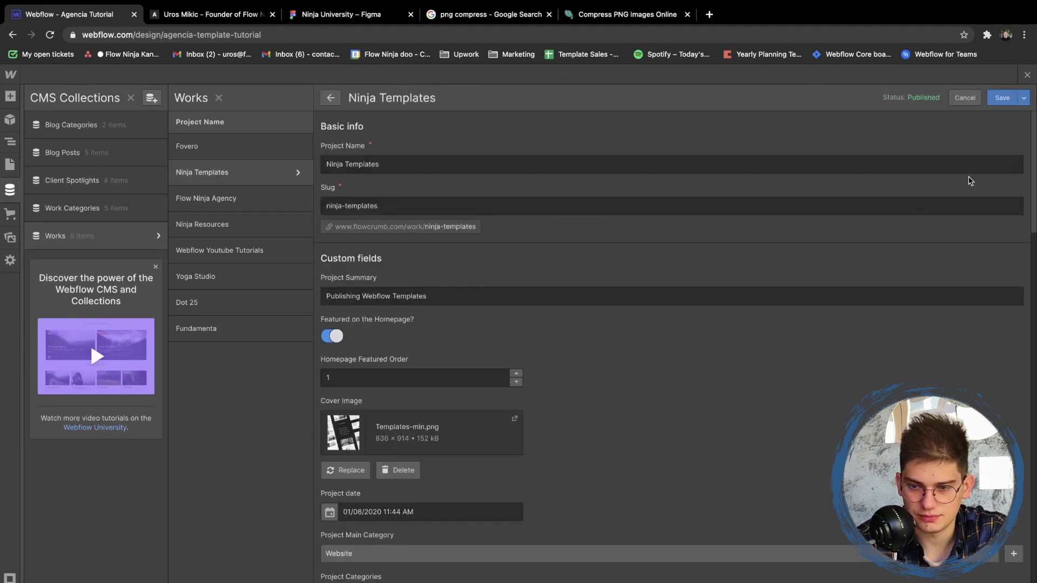
left_click(1025, 75)
left_click(1025, 76)
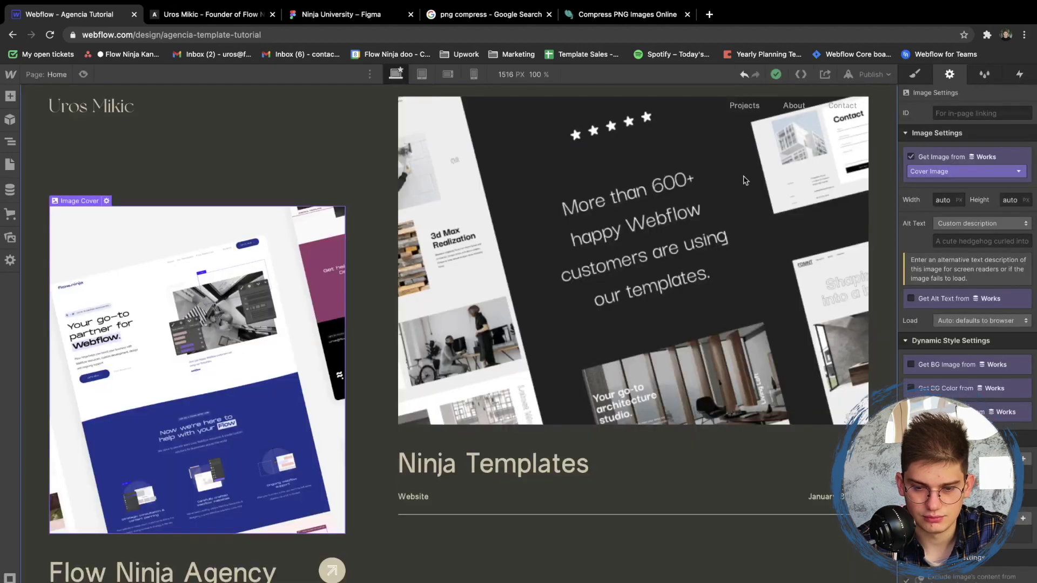
Sort the collection list of the large project block beside Flow Ninja Agency by Homepage Featured Order, smallest first
left_click(653, 223)
scroll(594, 225, "up", 4)
left_click(521, 227)
scroll(521, 226, "down", 5)
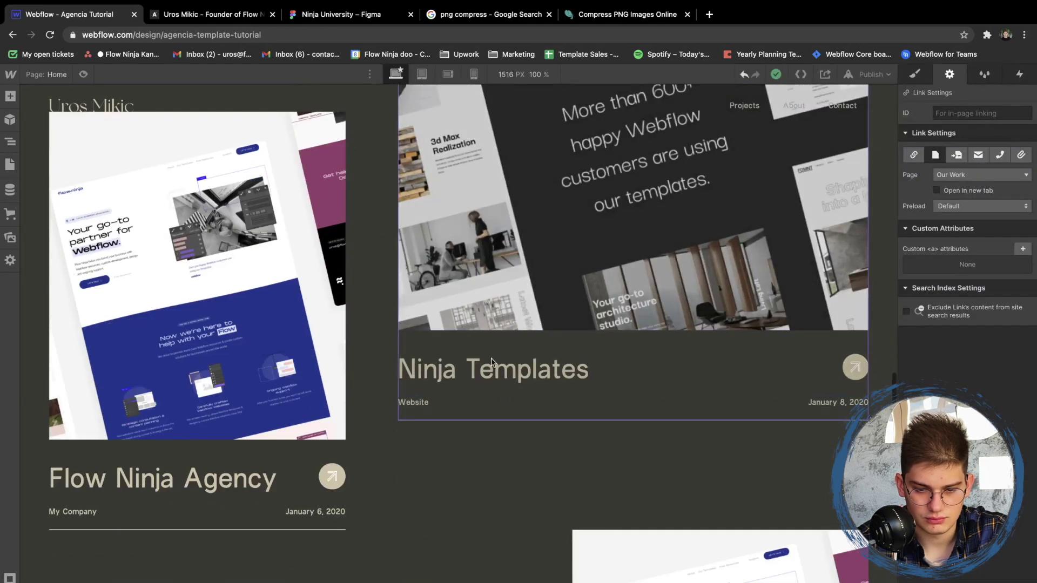
left_click(475, 497)
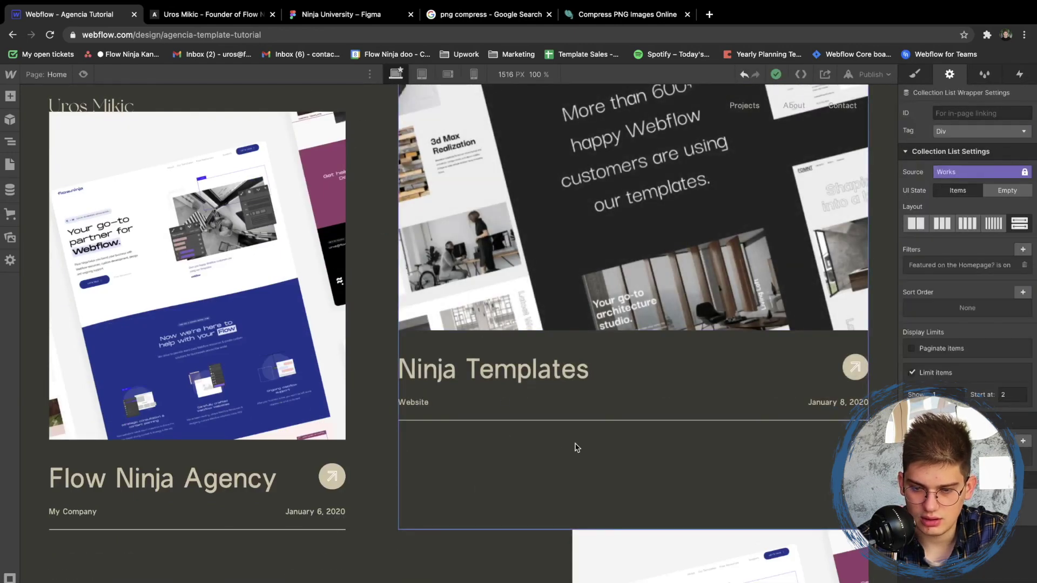
left_click(936, 372)
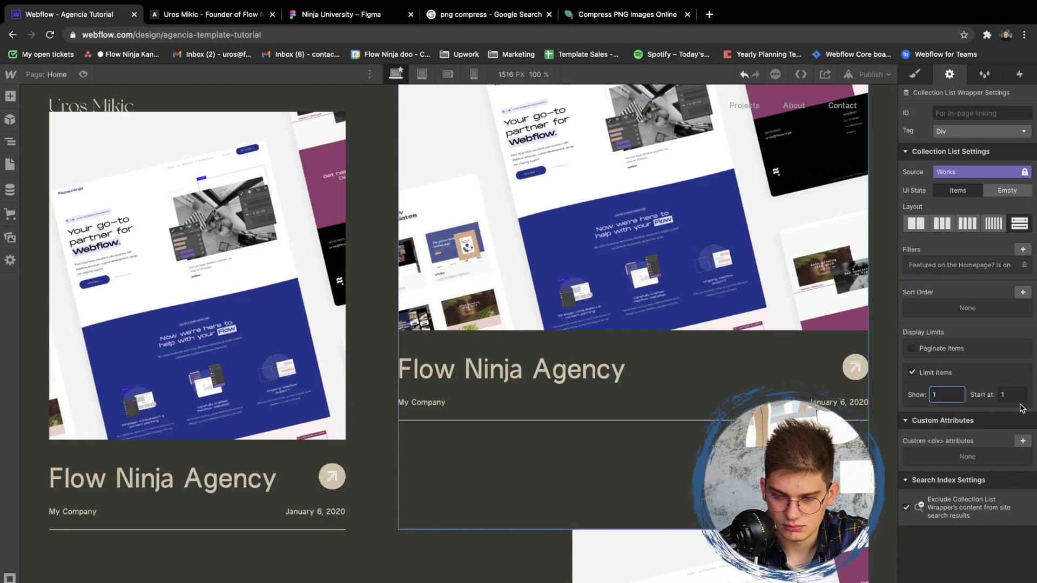
left_click(1022, 292)
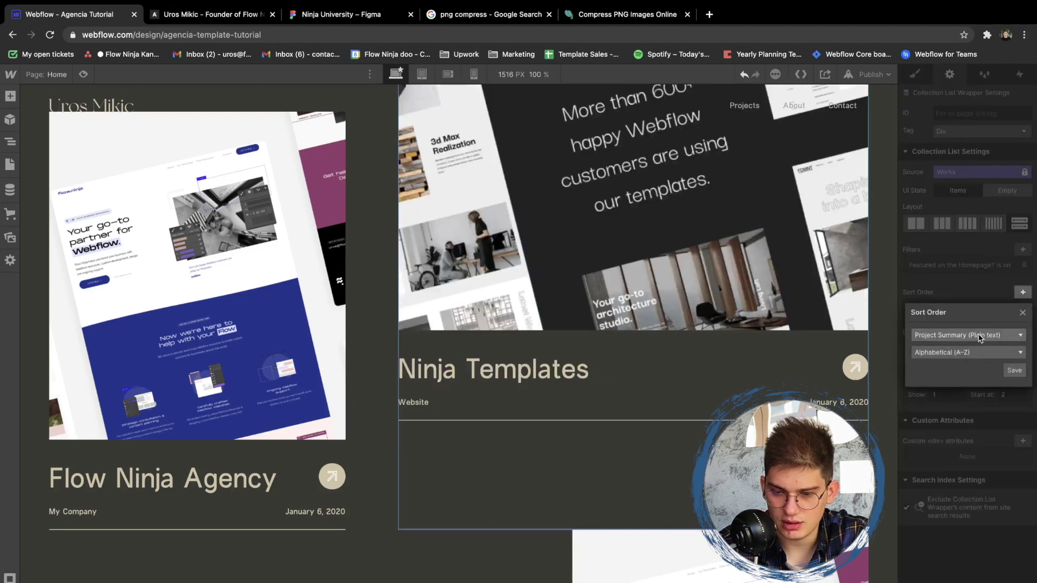
left_click(970, 336)
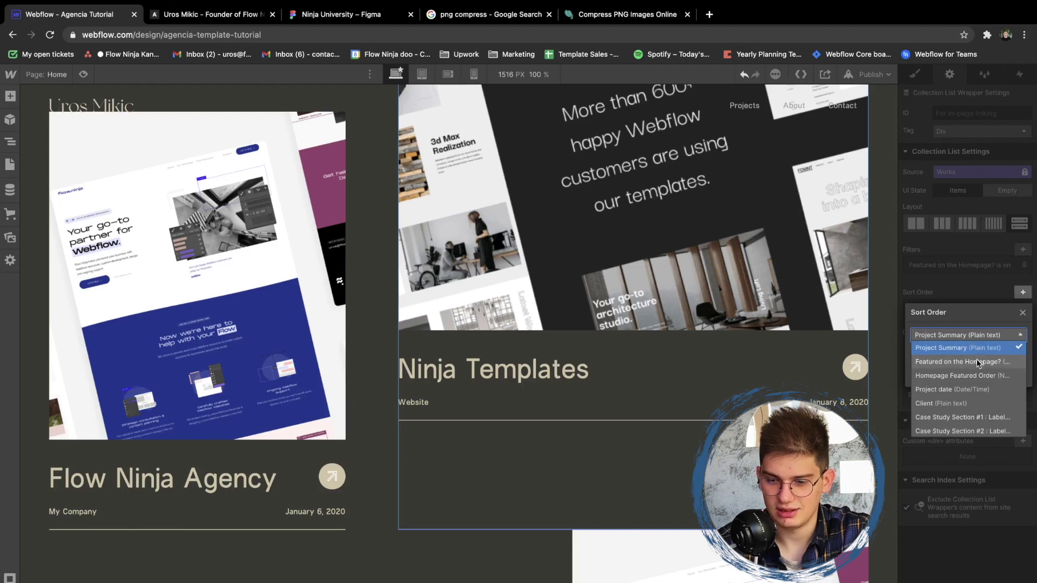
left_click(1000, 375)
left_click(1013, 371)
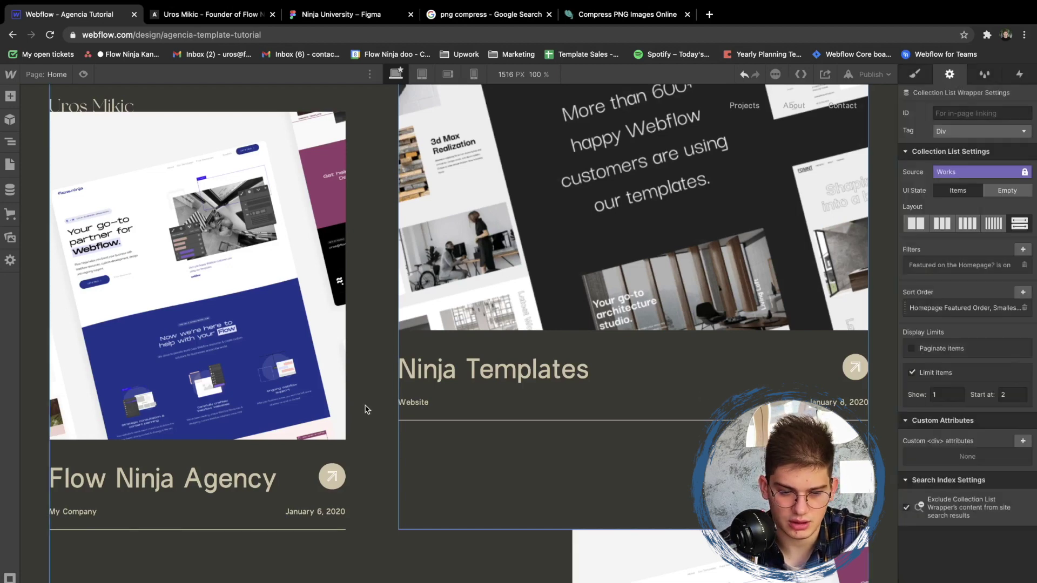
left_click(300, 451)
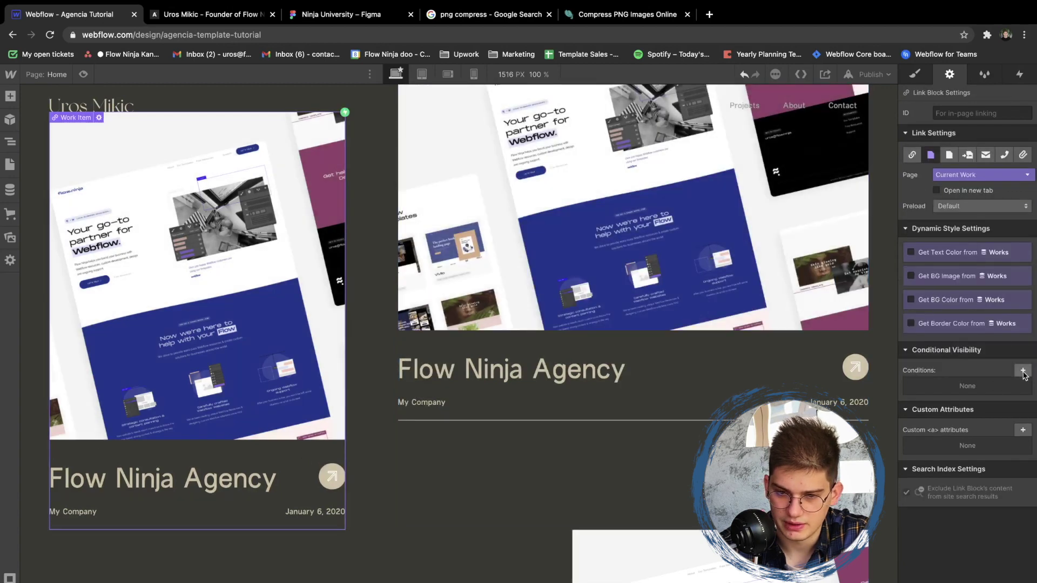
left_click(1022, 371)
left_click(949, 427)
left_click(967, 468)
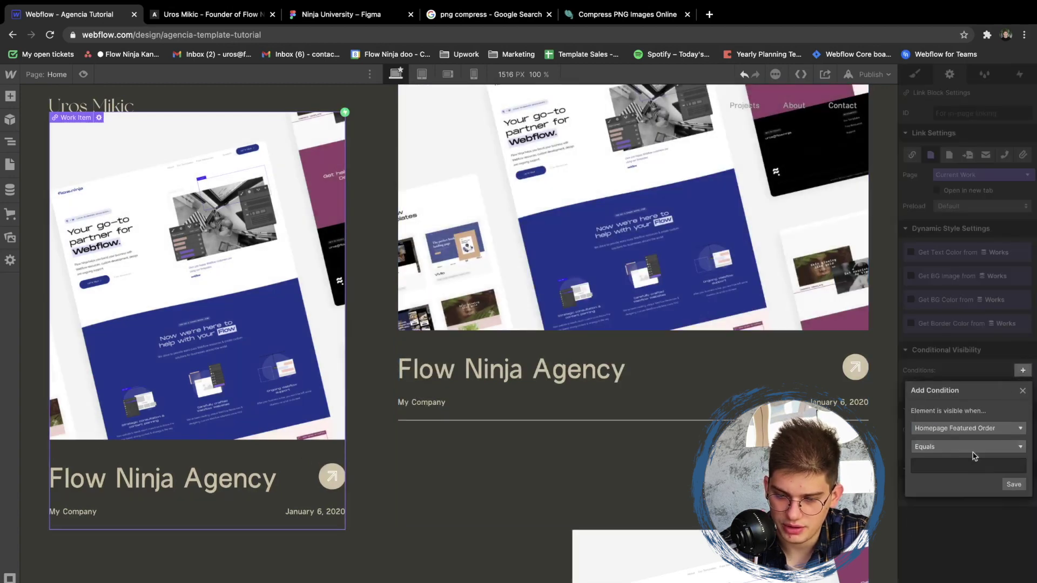
left_click(967, 446)
left_click(950, 459)
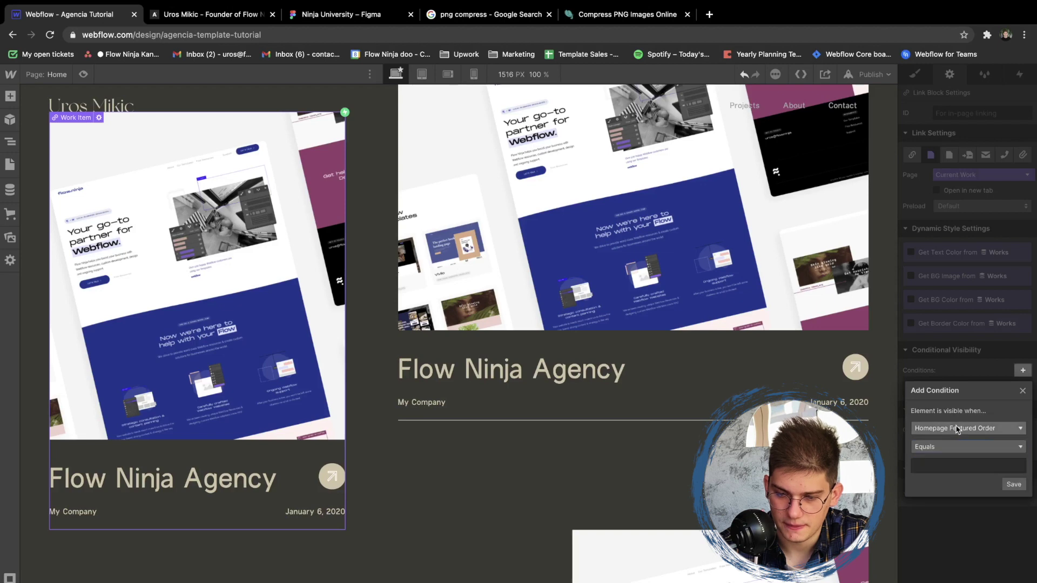
left_click(960, 427)
left_click(960, 424)
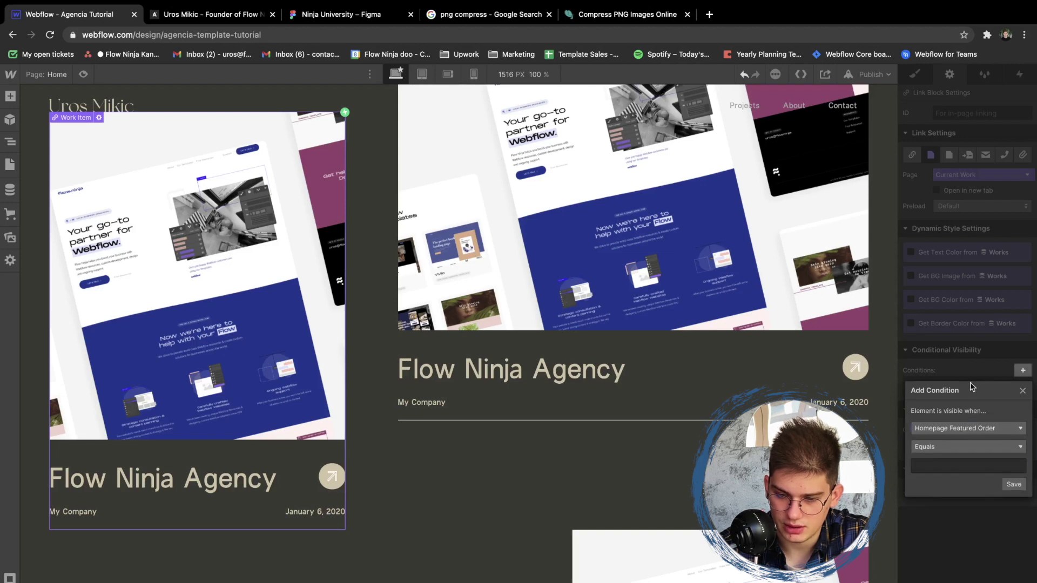
left_click(965, 361)
Sort the first, smaller project block's collection list by Homepage Featured Order, smallest first
scroll(248, 360, "up", 2)
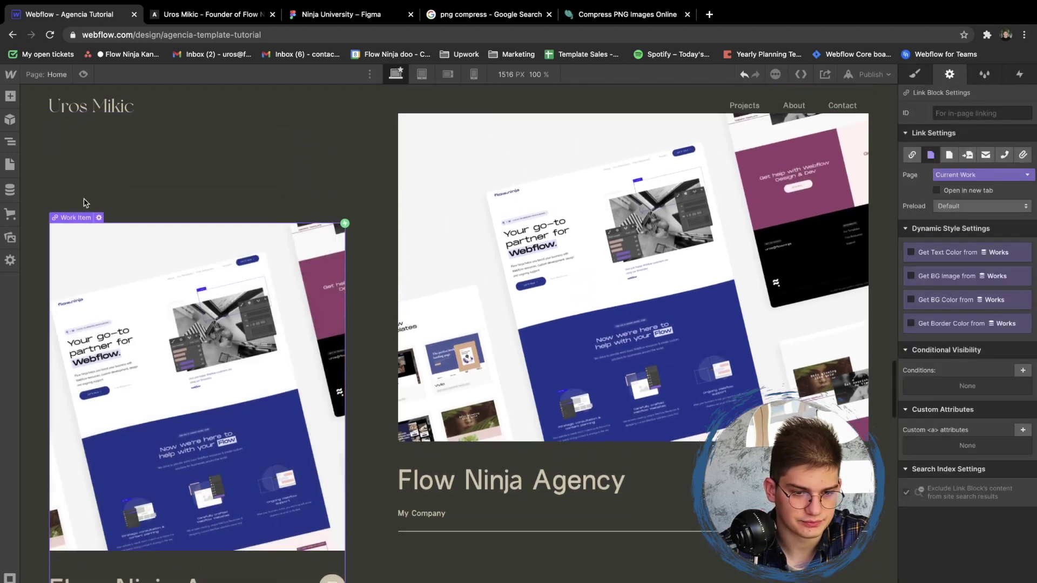
left_click(81, 206)
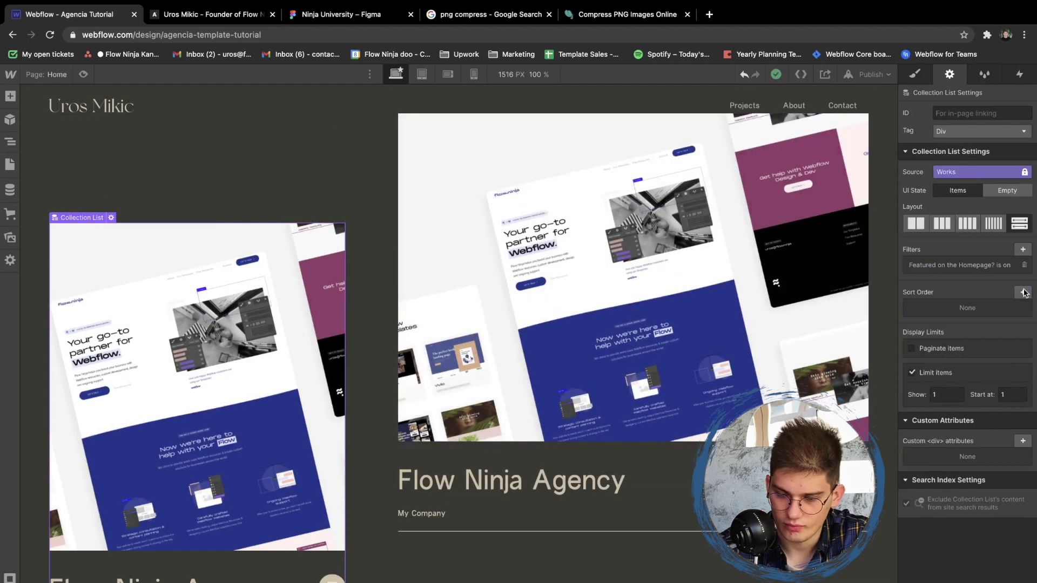
left_click(1023, 292)
left_click(961, 334)
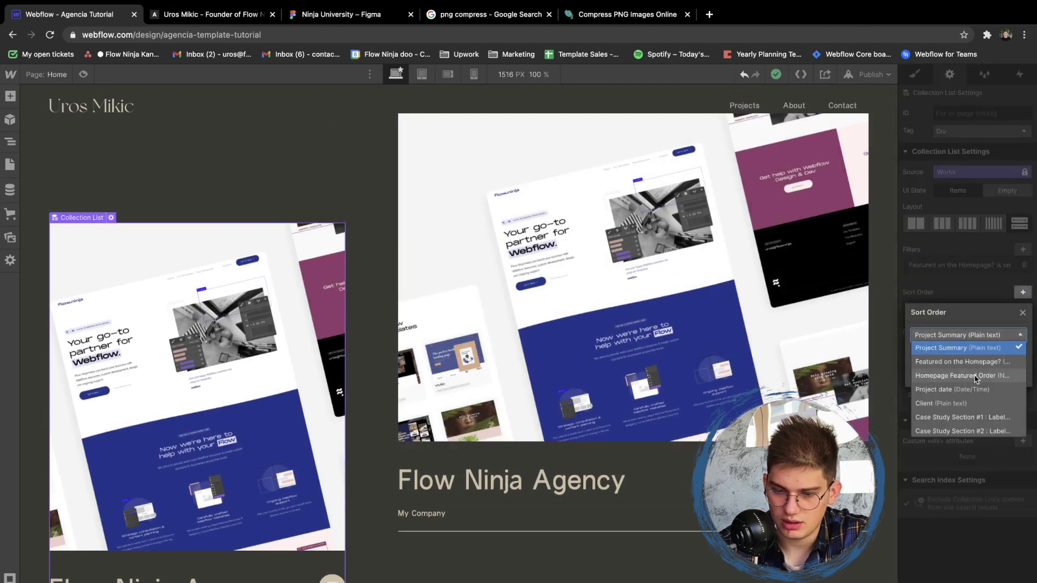
left_click(975, 376)
left_click(1014, 372)
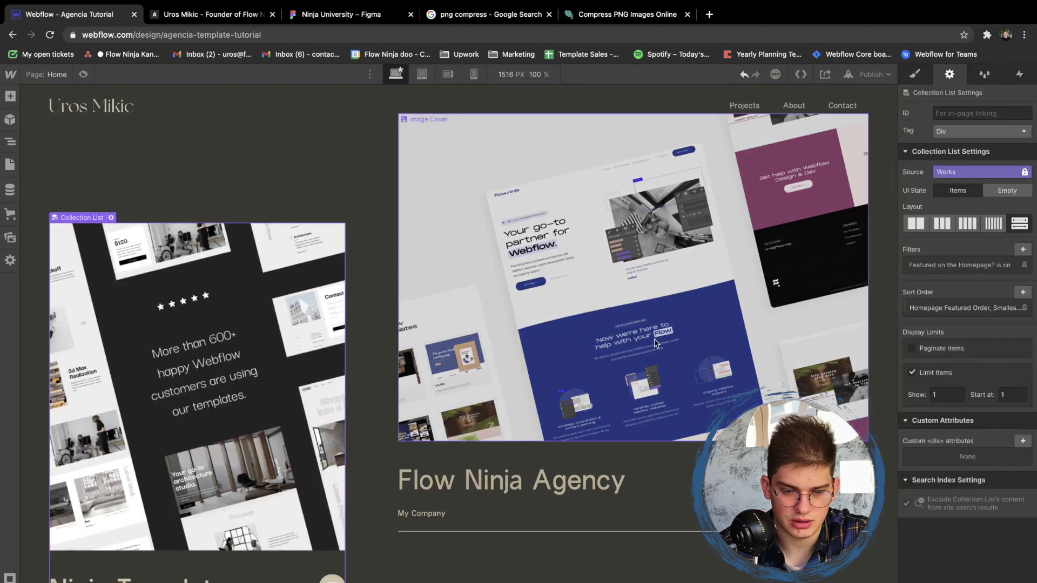
Select the collection list of the smaller project block showing Ninja Resources, beside Webflow Youtube Tutorials
scroll(653, 339, "down", 10)
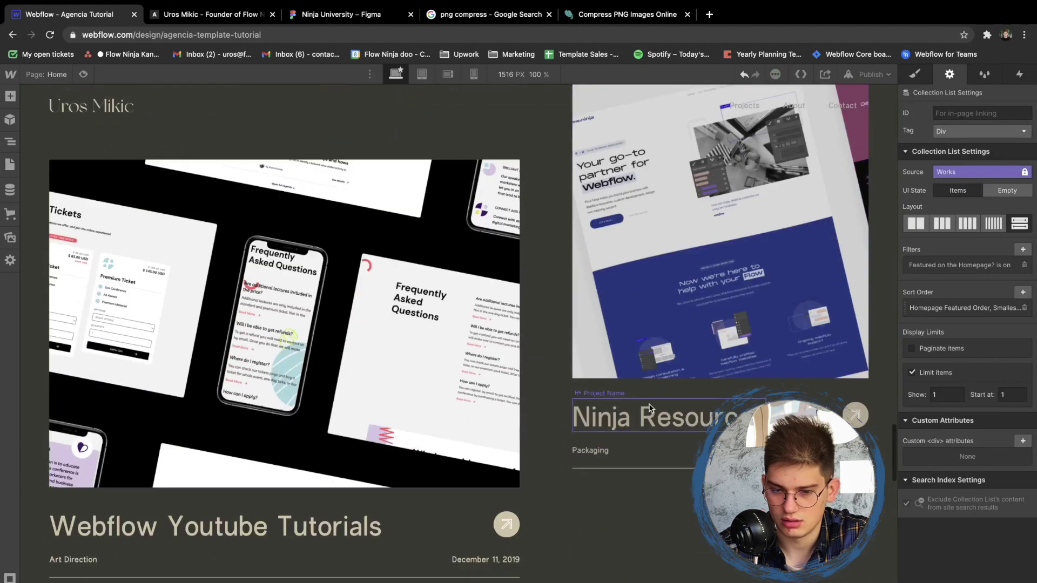
left_click(639, 335)
scroll(650, 373, "up", 3)
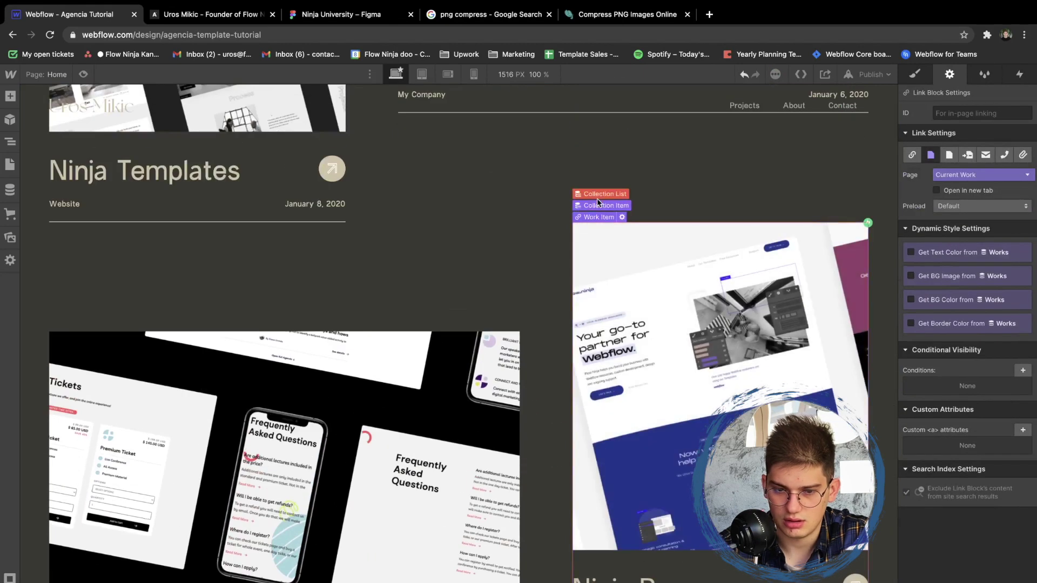
left_click(597, 195)
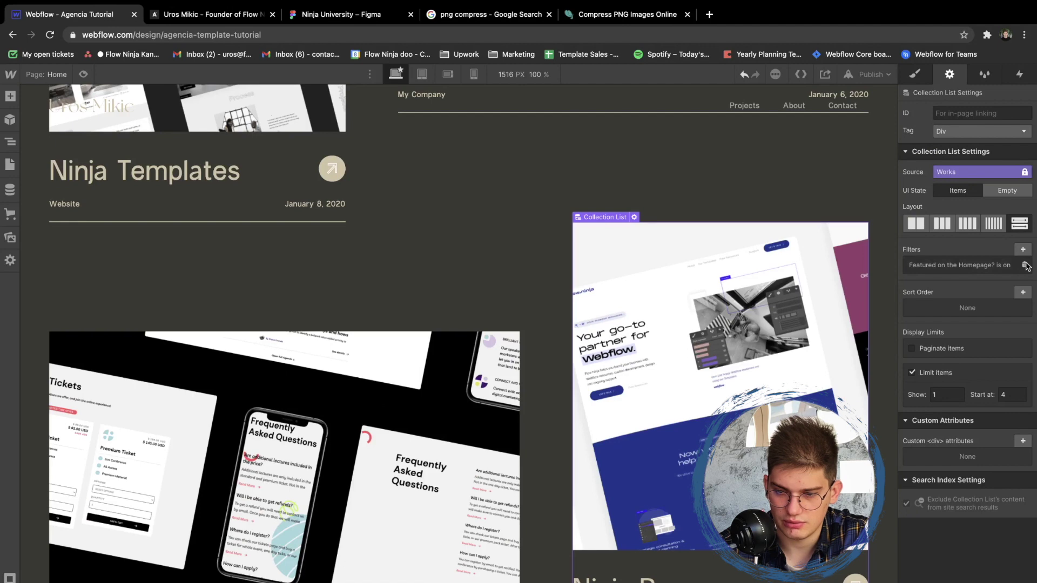
left_click(1022, 292)
left_click(966, 335)
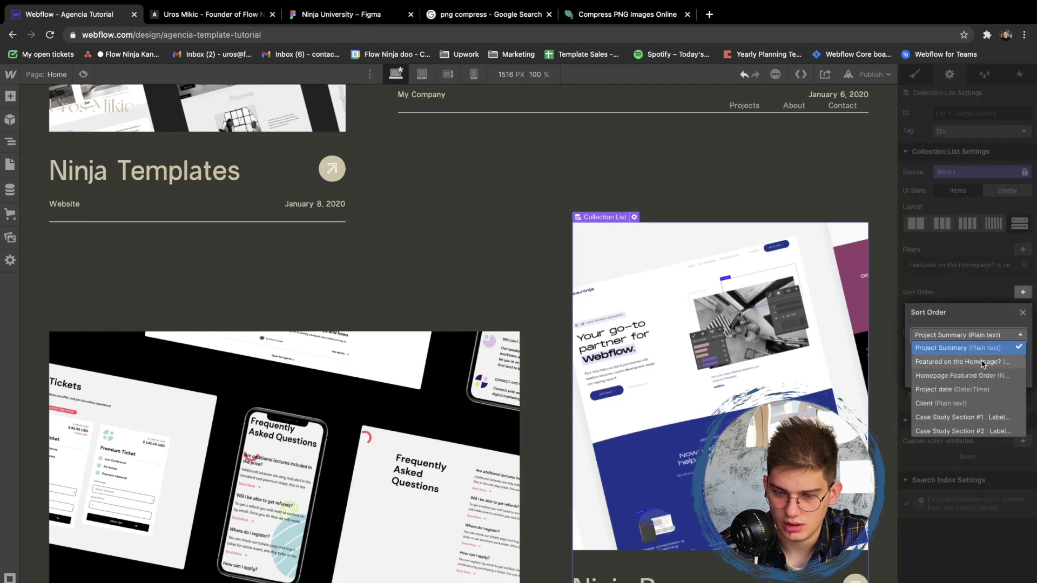
left_click(979, 361)
left_click(972, 337)
left_click(956, 373)
left_click(1006, 368)
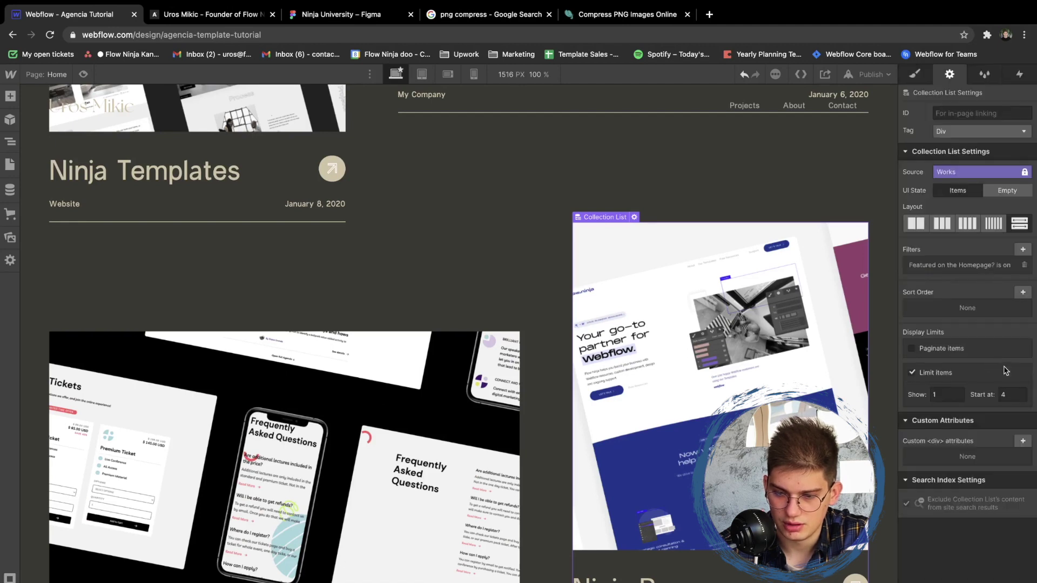
Sort the selected smaller project block's collection list by Homepage Featured Order, smallest first, and save the sort rule
left_click(1021, 292)
left_click(980, 335)
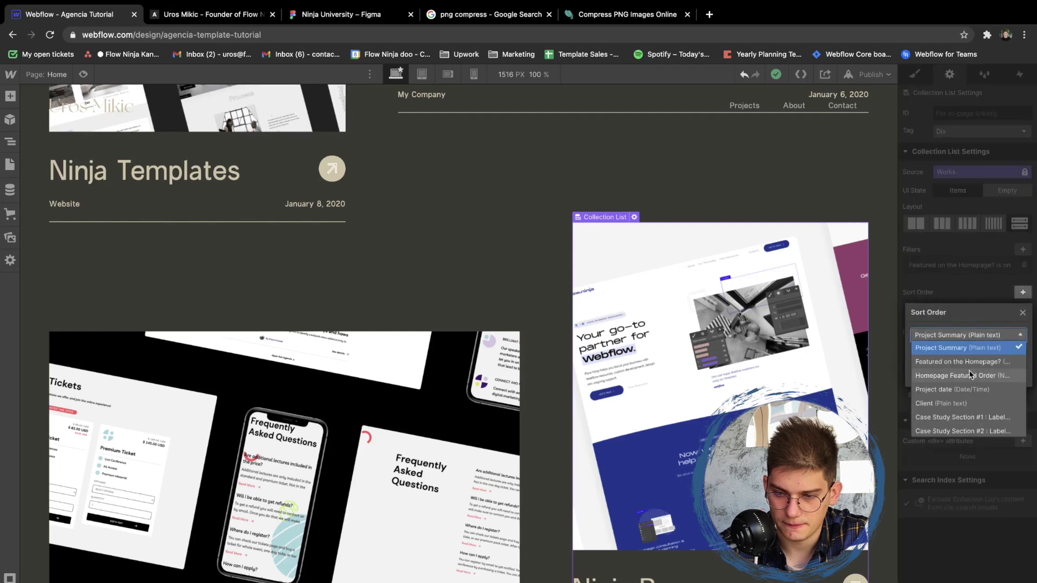
left_click(969, 374)
left_click(1012, 370)
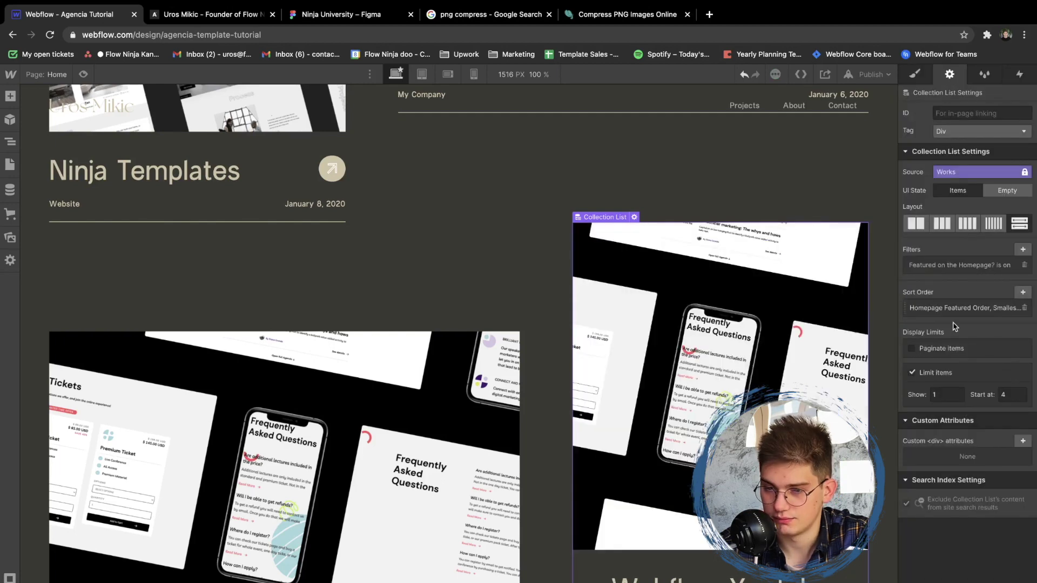
Select the collection item of the large Webflow Youtube Tutorials project block
scroll(743, 331, "down", 5)
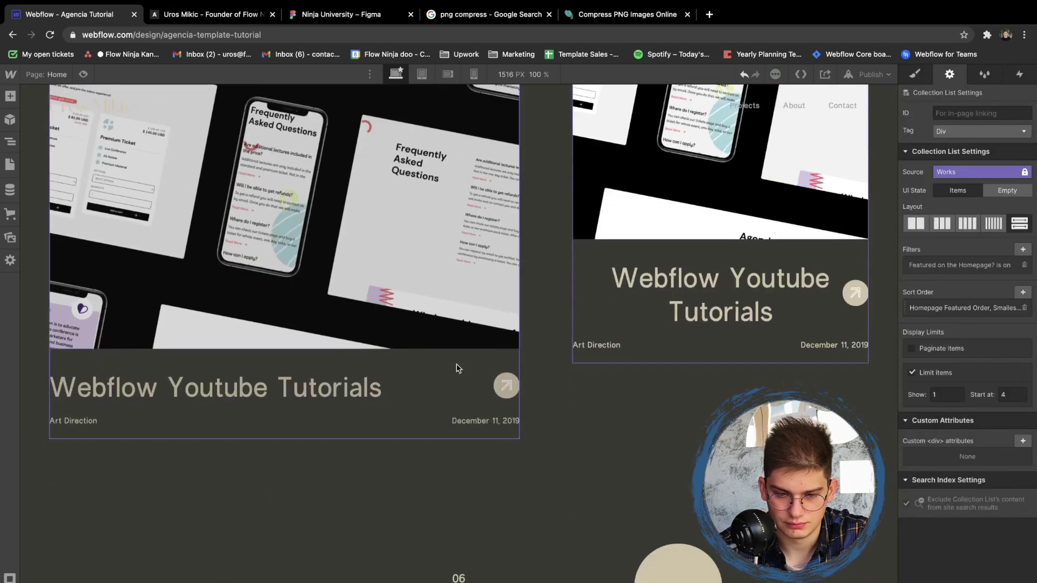
left_click(456, 371)
left_click(454, 359)
scroll(454, 360, "up", 3)
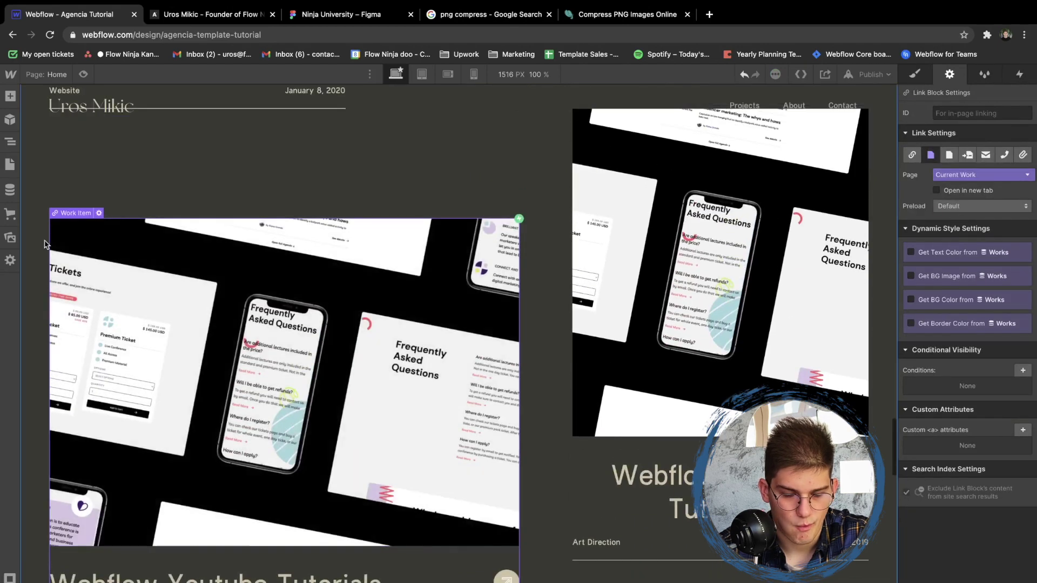
left_click(65, 201)
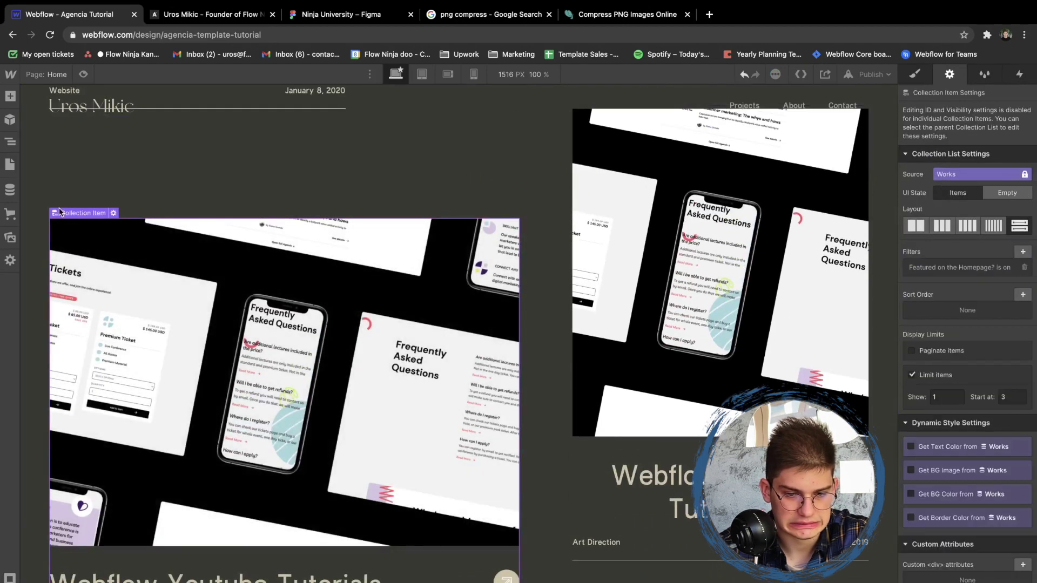
left_click(1021, 295)
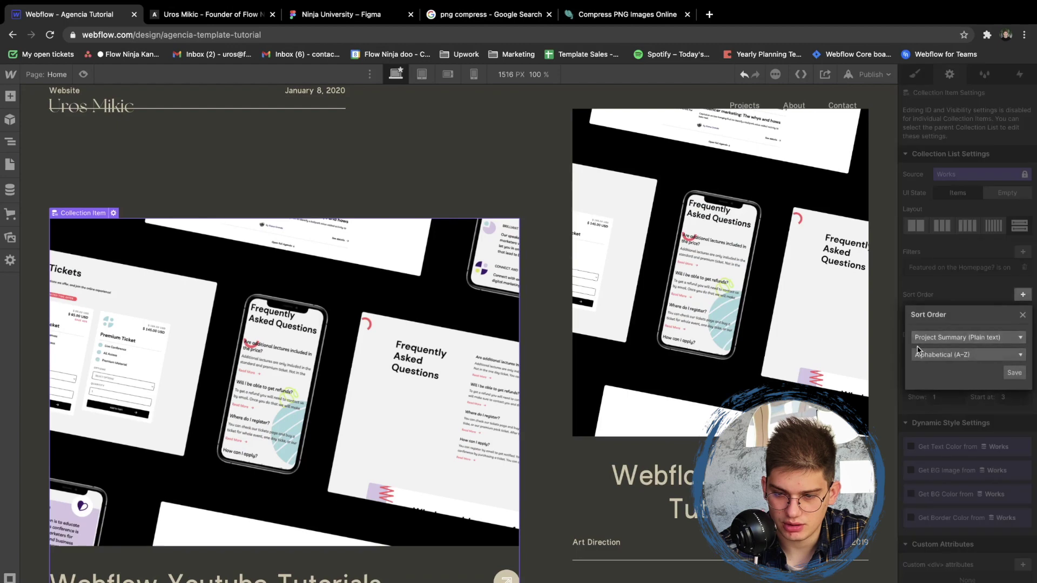
left_click(929, 337)
left_click(958, 373)
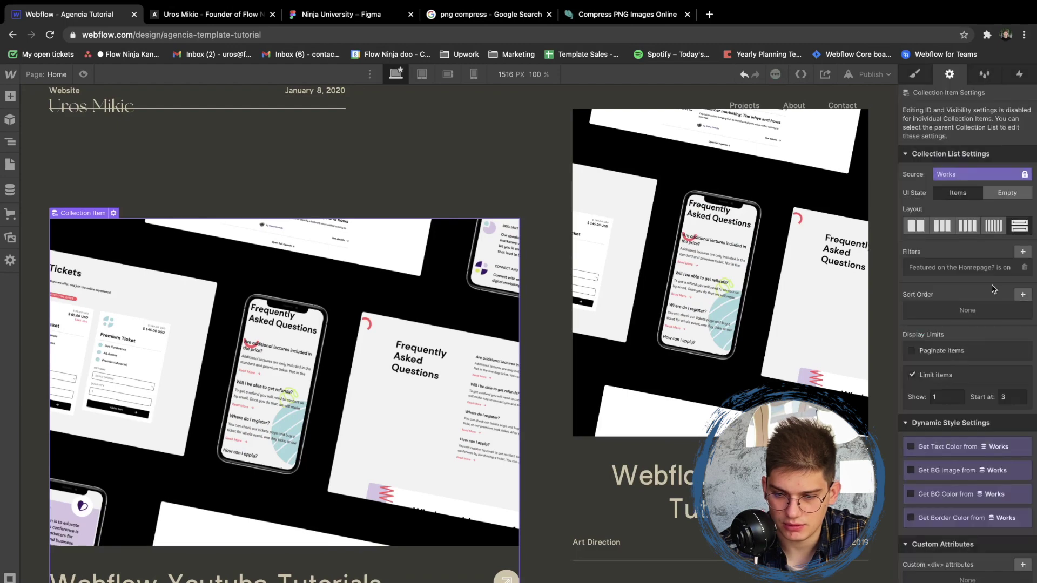
Sort the large Webflow Youtube Tutorials block by Homepage Featured Order, smallest to largest, and save the sort rule
left_click(1021, 294)
left_click(932, 338)
left_click(944, 375)
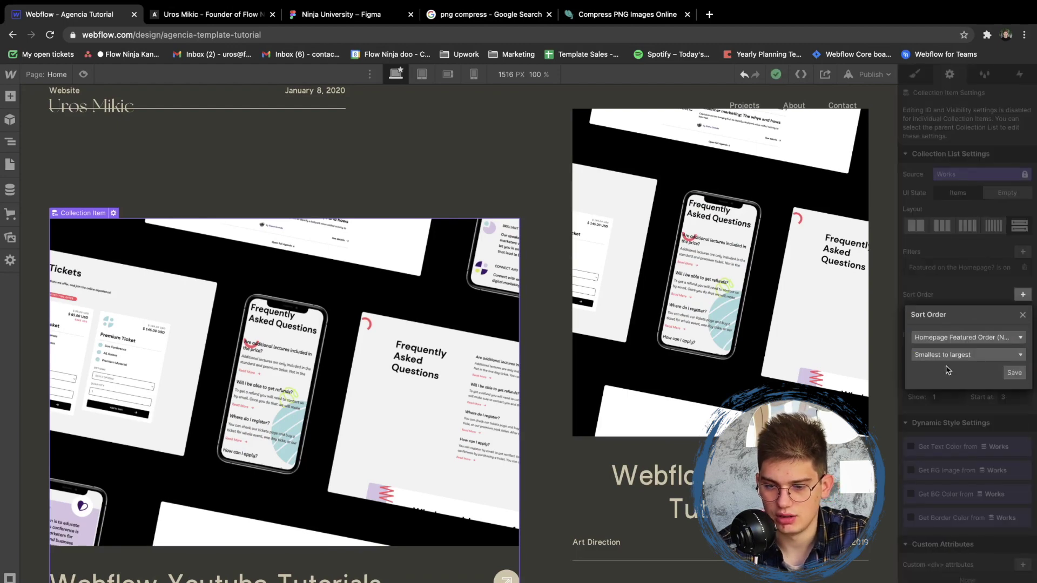
left_click(1009, 373)
left_click(532, 187)
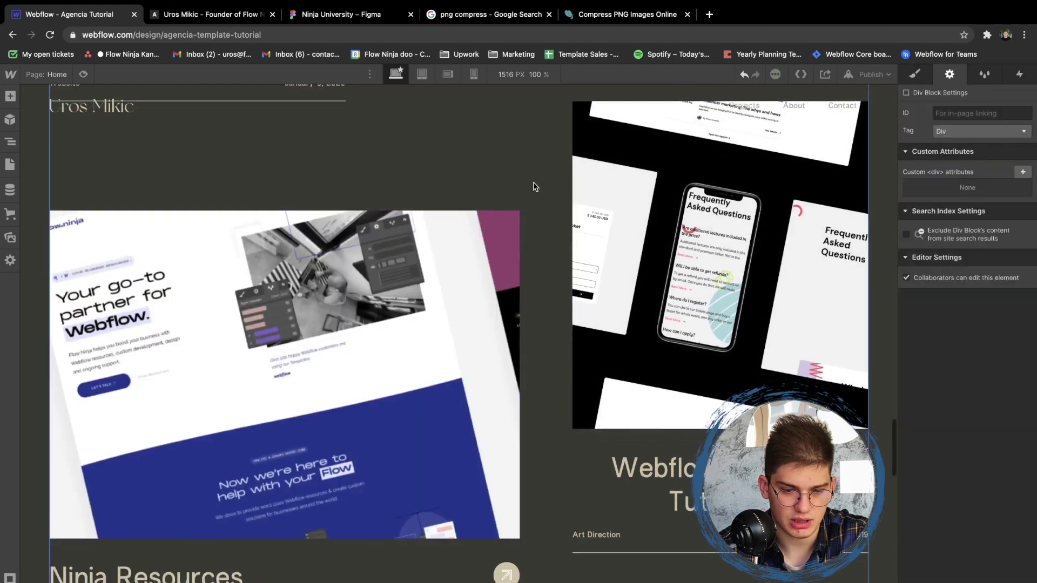
In the Works collection, set Ninja Resources' homepage featured order to 4, put Webflow Youtube Tutorials ahead of it, save both and close the CMS
scroll(533, 187, "down", 5)
scroll(533, 187, "up", 4)
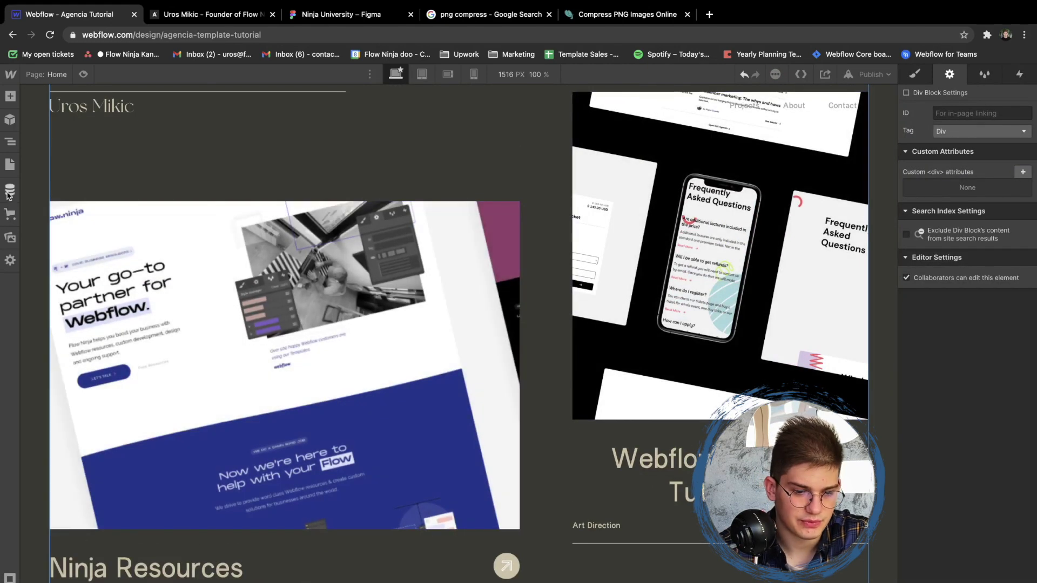
left_click(9, 192)
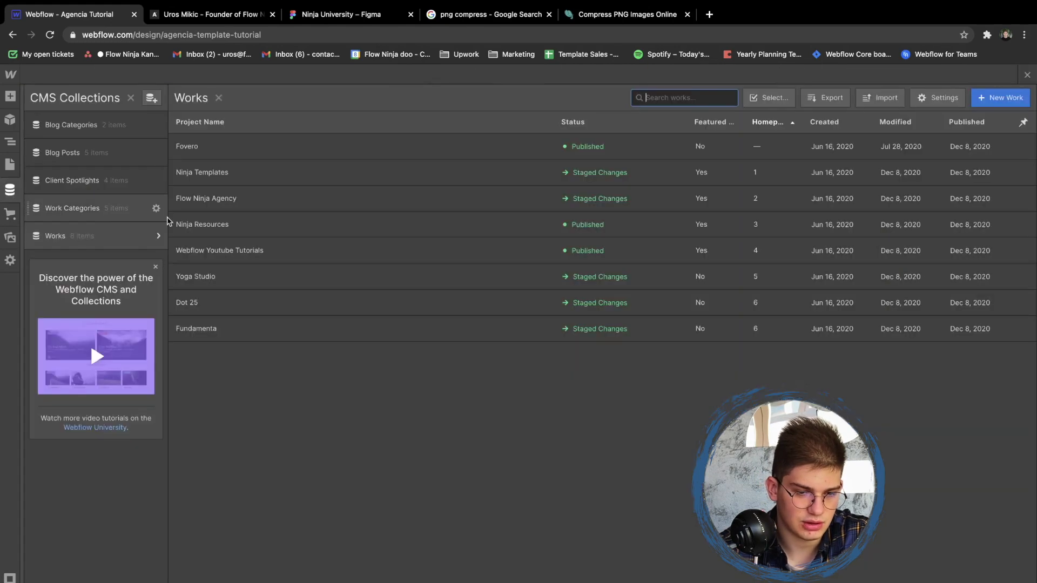
left_click(227, 224)
left_click(387, 376)
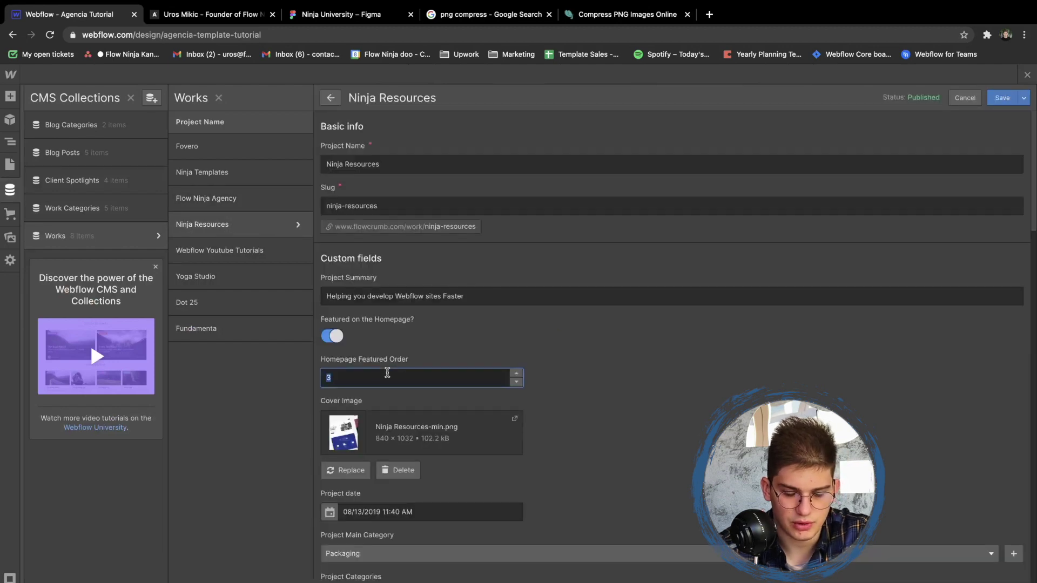
type("4")
left_click(240, 246)
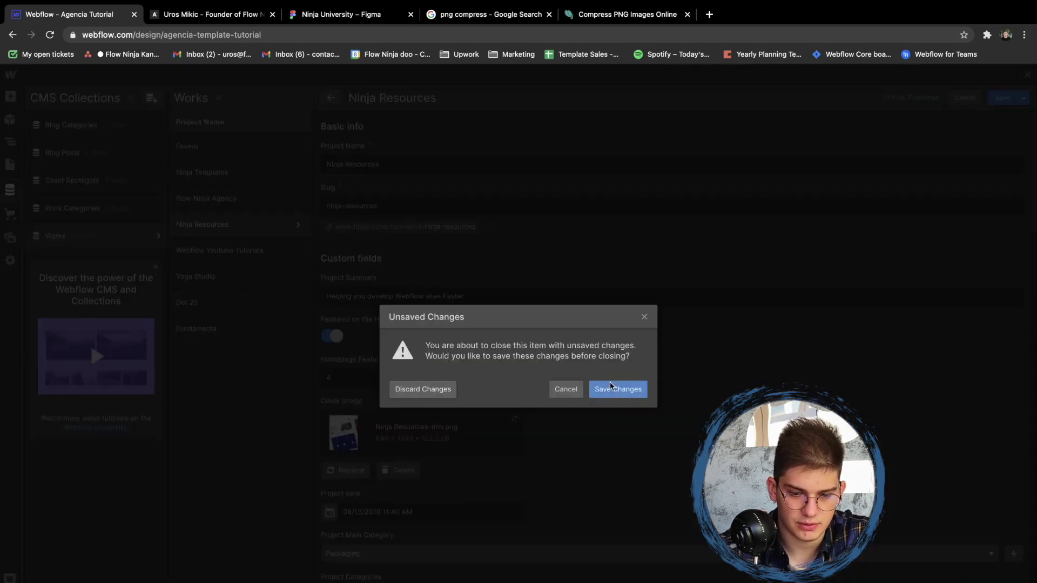
left_click(629, 391)
left_click(370, 379)
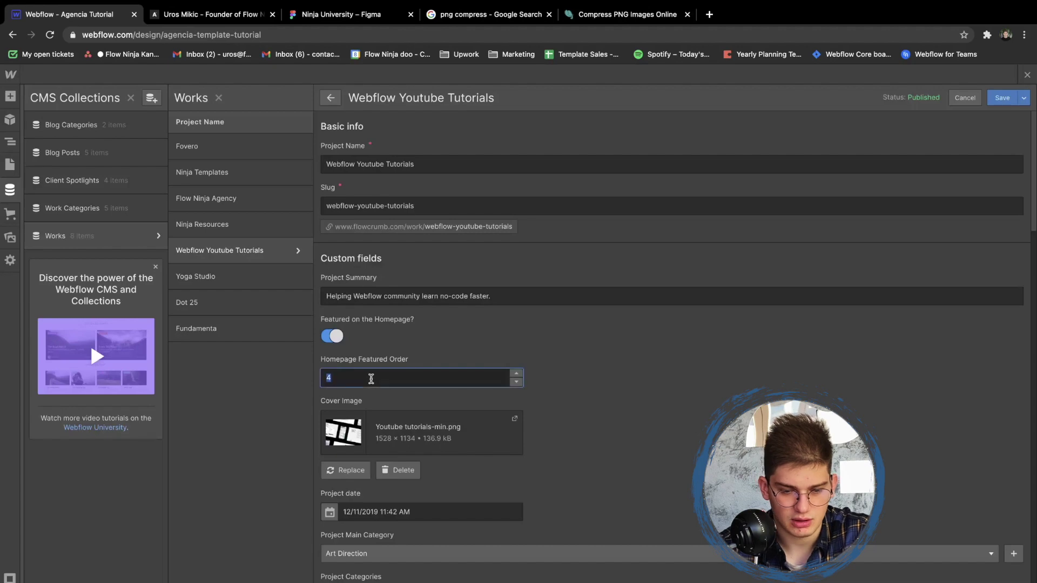
left_click(707, 368)
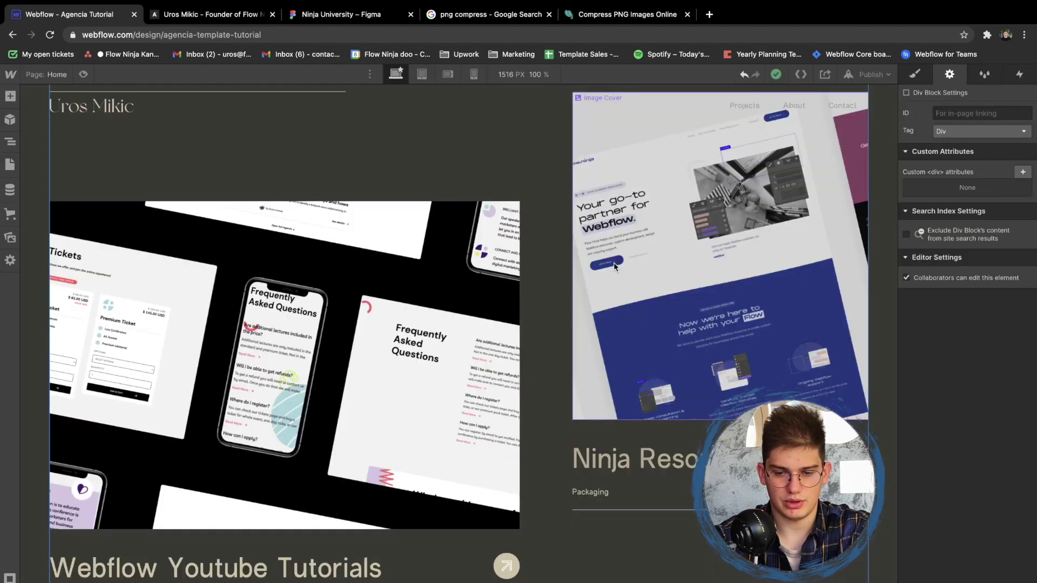
Switch to the Figma design and copy the "*Want to work with me(us)?" heading text below the projects
scroll(613, 262, "up", 10)
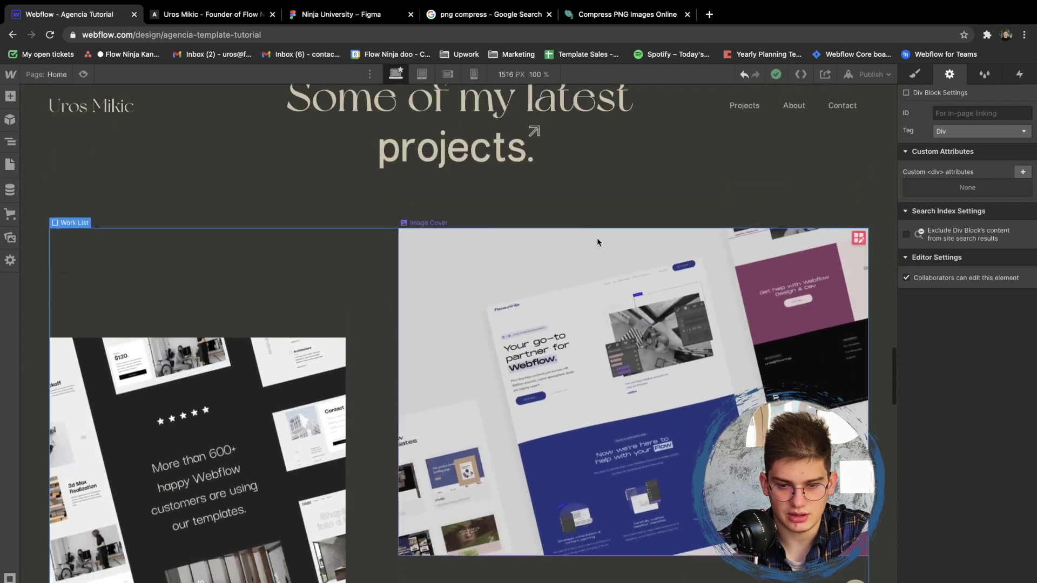
left_click(487, 110)
scroll(487, 113, "down", 10)
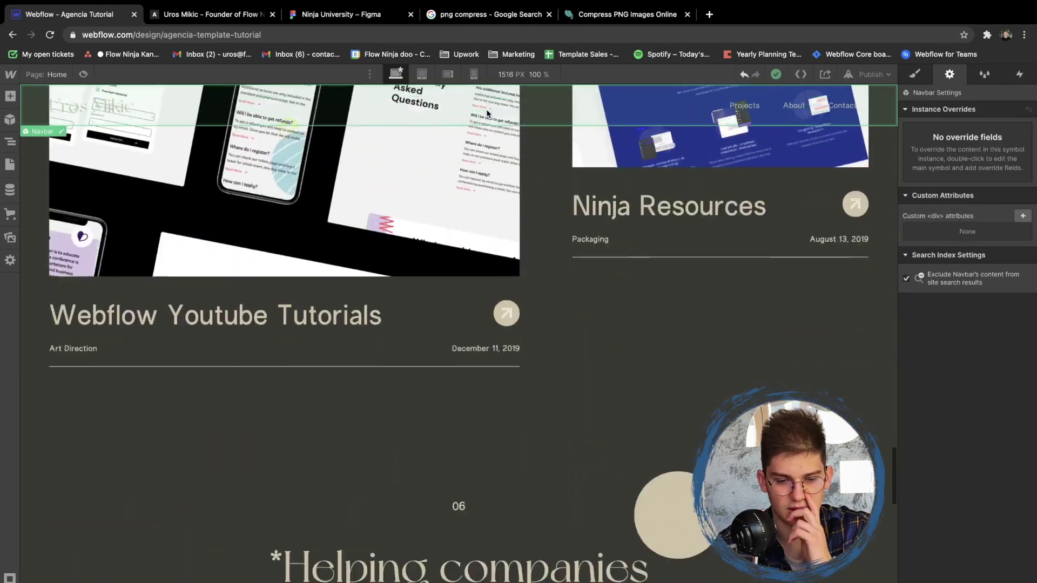
scroll(487, 113, "down", 7)
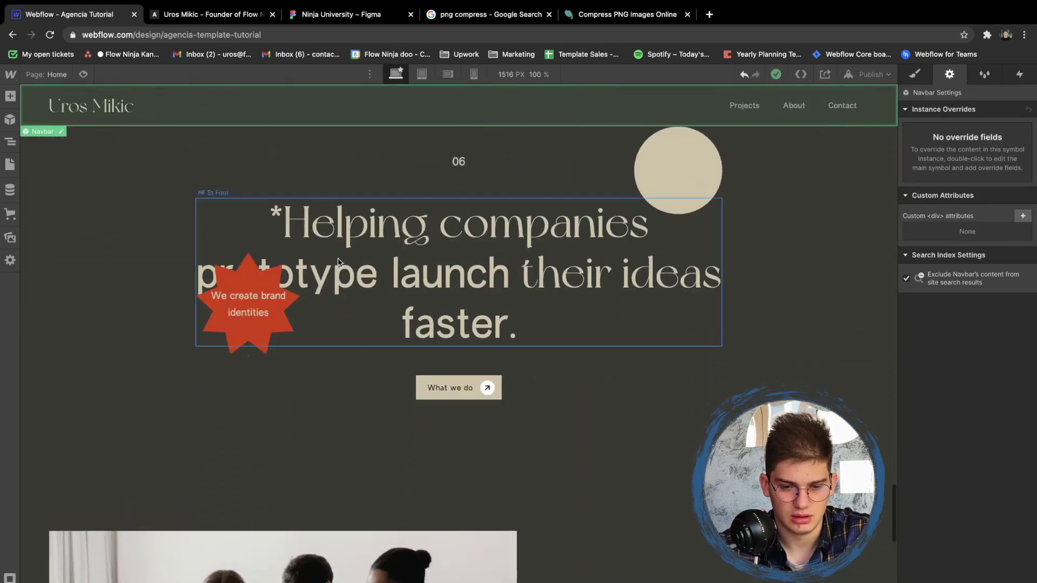
left_click(338, 263)
left_click(300, 12)
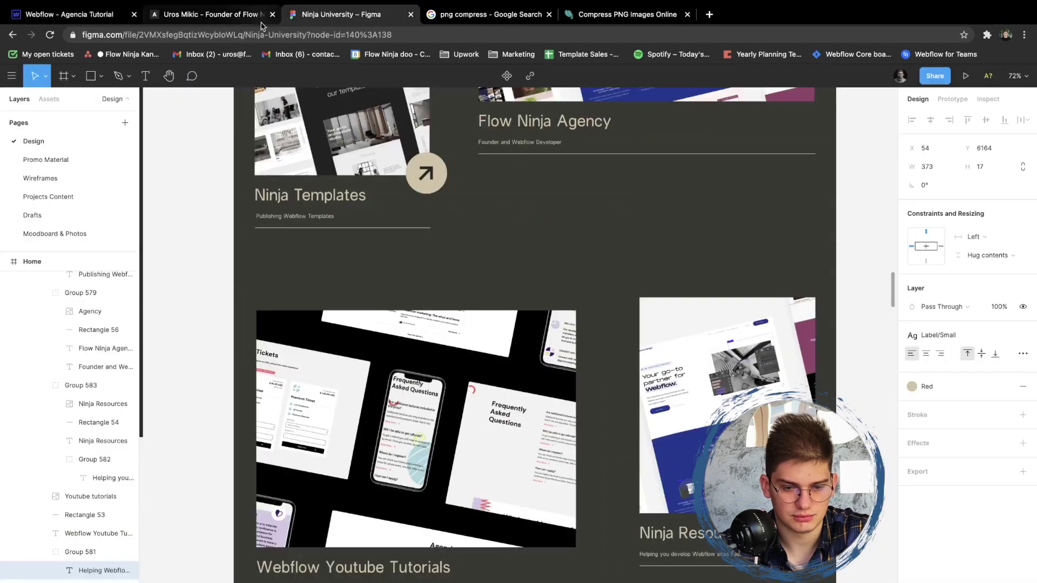
scroll(419, 307, "down", 5)
left_click(497, 432)
double_click(497, 432)
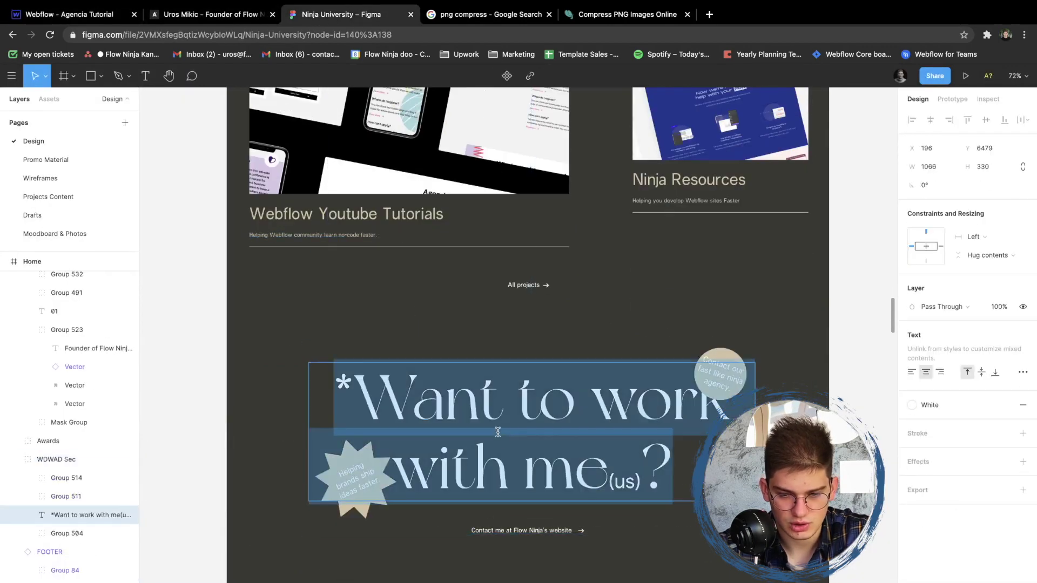
key("super+c")
Back in Webflow, replace the "*Helping companies prototype launch their ideas faster." heading with the copied "*Want to work with me(us)?" text
key("super+1")
double_click(393, 257)
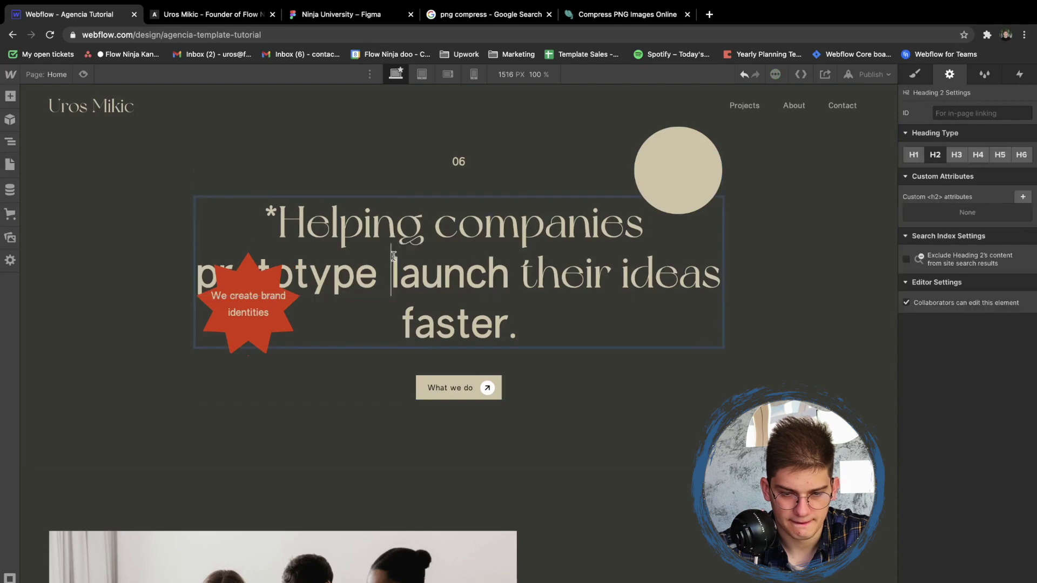
key("super+a")
key("super+v")
key("Escape")
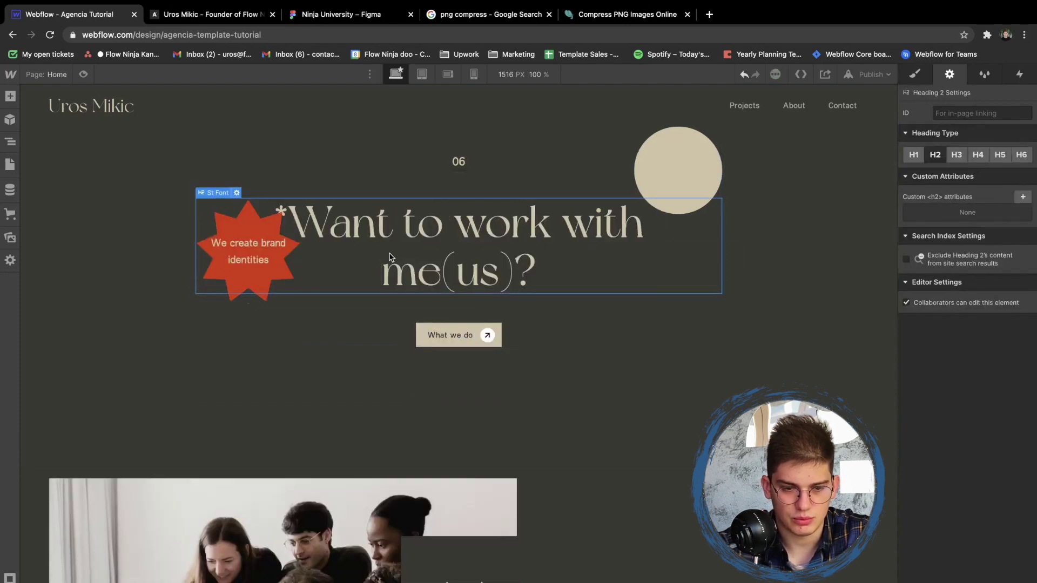
Add the Jumbo combo class to the "*Want to work with me(us)?" heading
key("ctrl+Return")
type("jum")
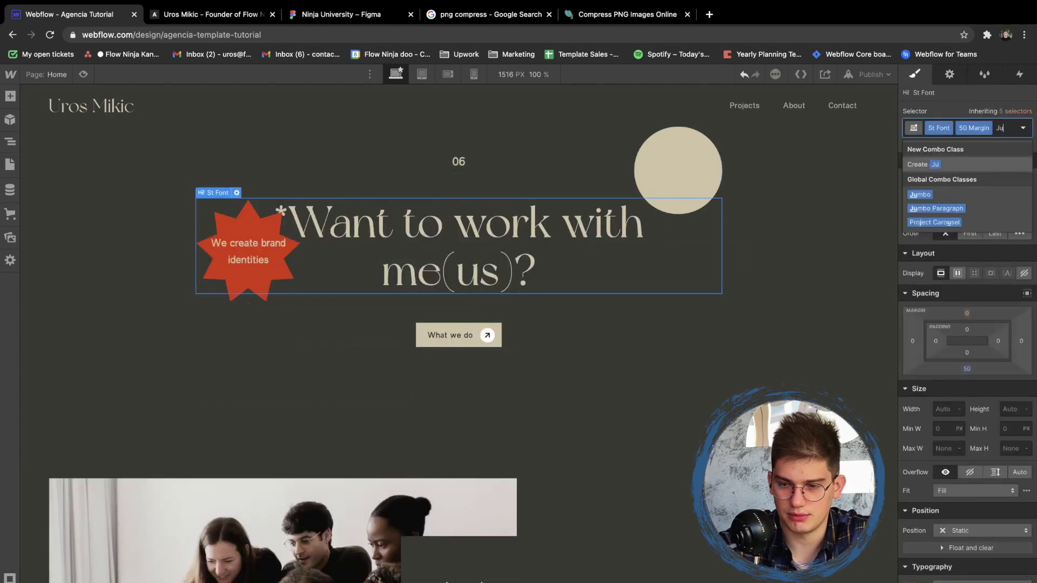
key("Down")
key("Return")
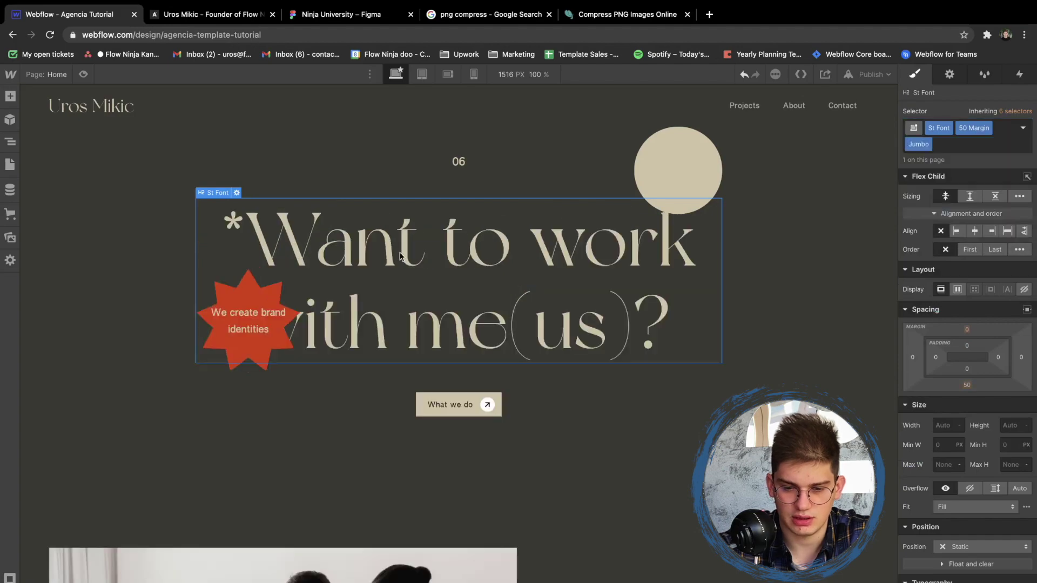
Replace the beige circle above the "*Want to work with me(us)?" heading with a copy of the Flow Ninja section's Homer gif Icon Wrap
left_click(675, 222)
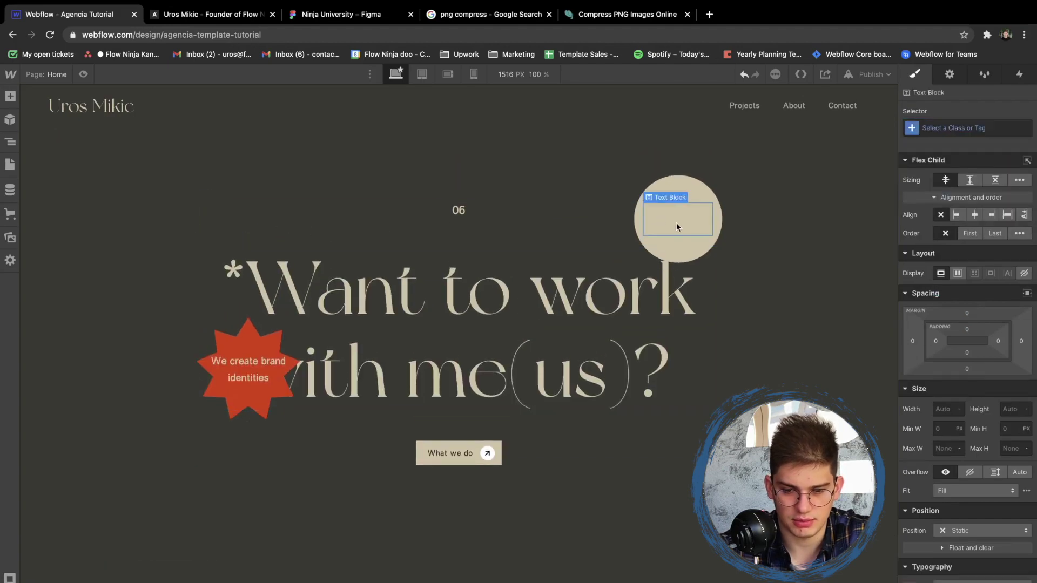
scroll(653, 254, "up", 20)
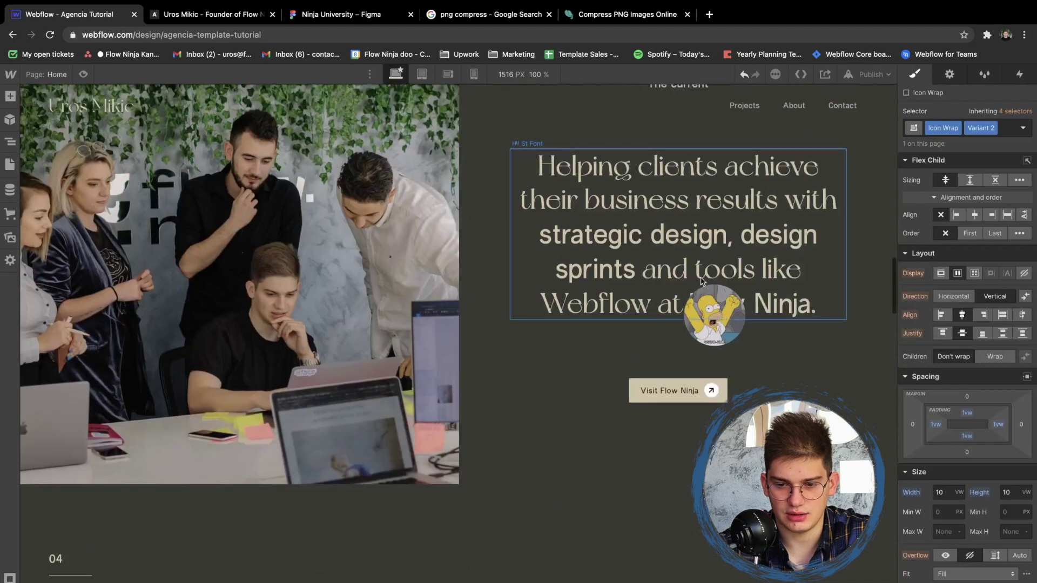
left_click(709, 306)
left_click(704, 269)
scroll(604, 280, "down", 15)
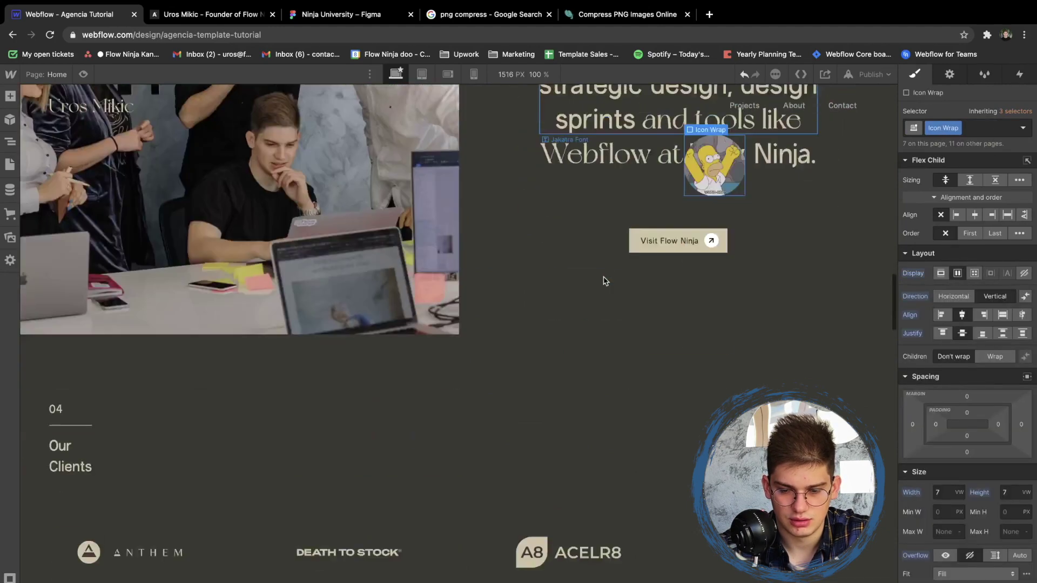
scroll(604, 276, "down", 10)
left_click(667, 335)
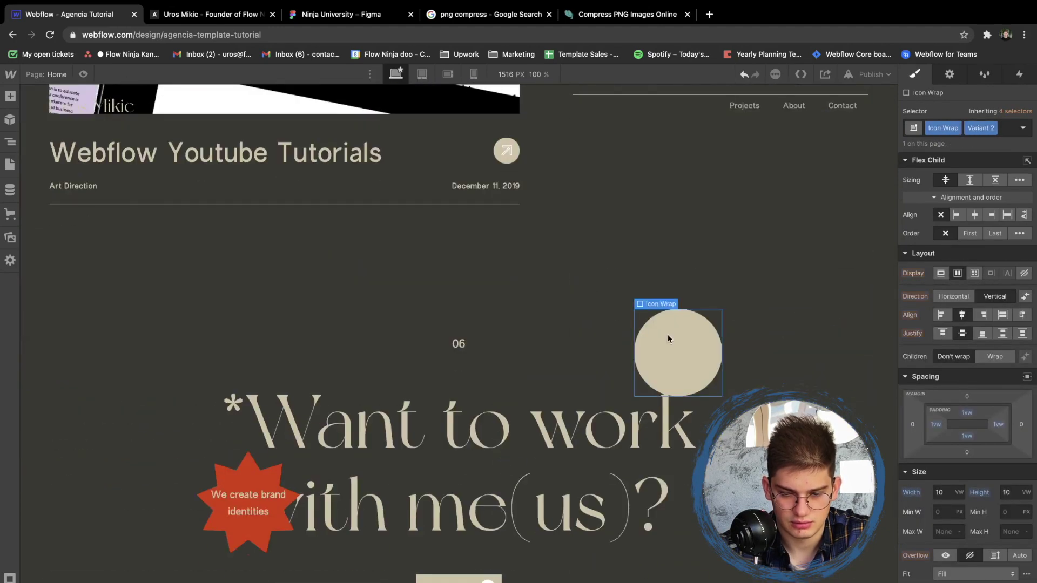
left_click(614, 414)
scroll(610, 392, "up", 20)
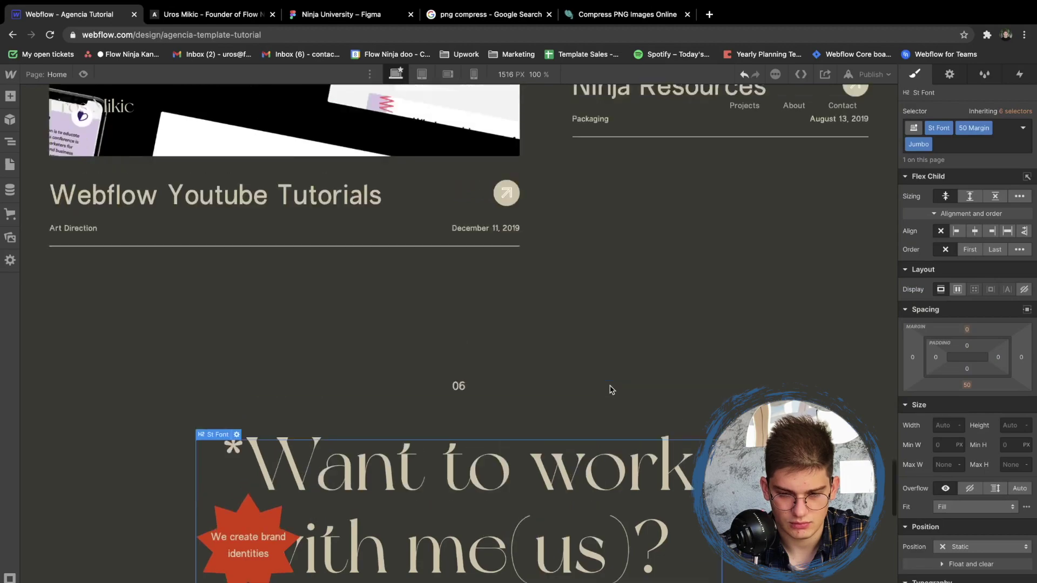
scroll(376, 214, "down", 5)
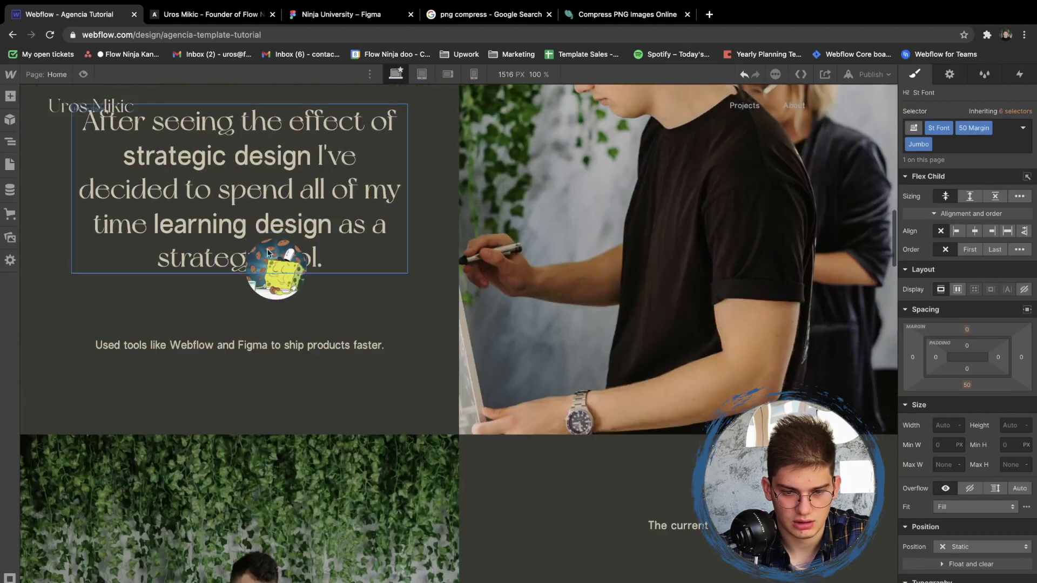
Copy the SpongeBob gif's Icon Wrap from the "After seeing the effect of strategic design" section and return to the "*Want to work with me(us)?" section
left_click(278, 246)
scroll(271, 223, "down", 15)
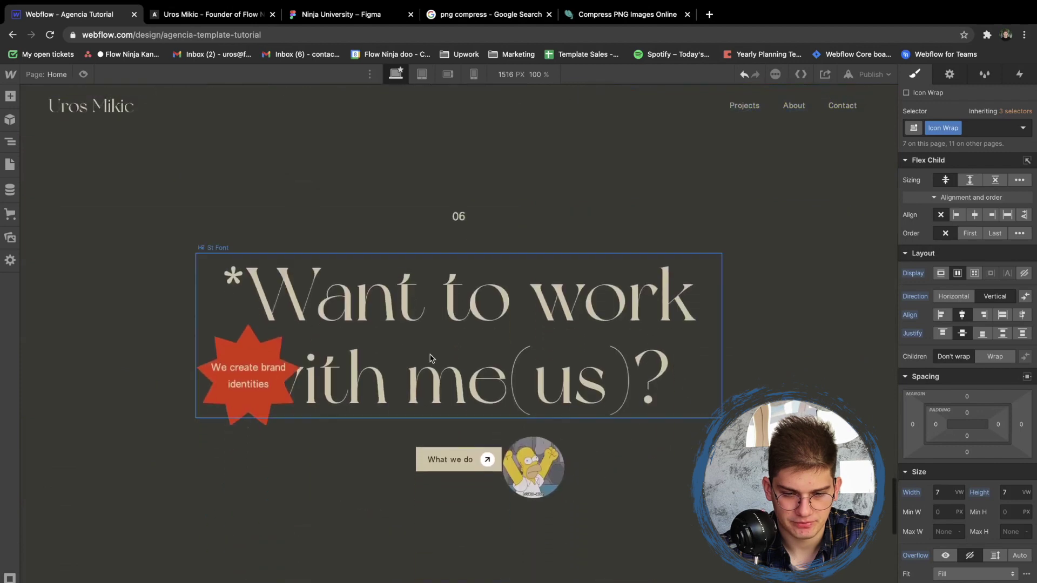
left_click(430, 359)
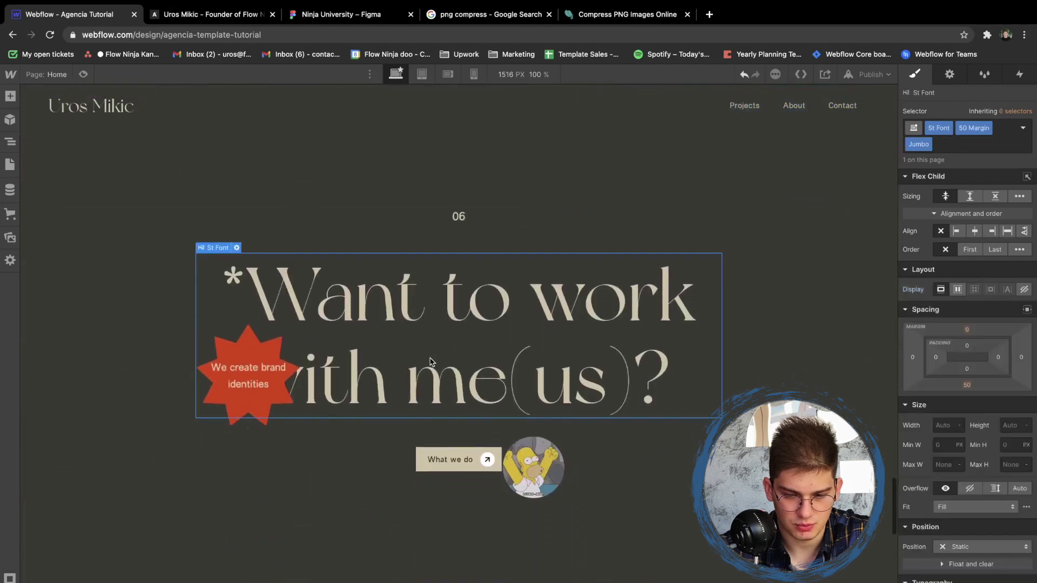
Give the Homer gif's Icon Wrap the same Arrow Icon V2 combo class as the red star badge
left_click(268, 390)
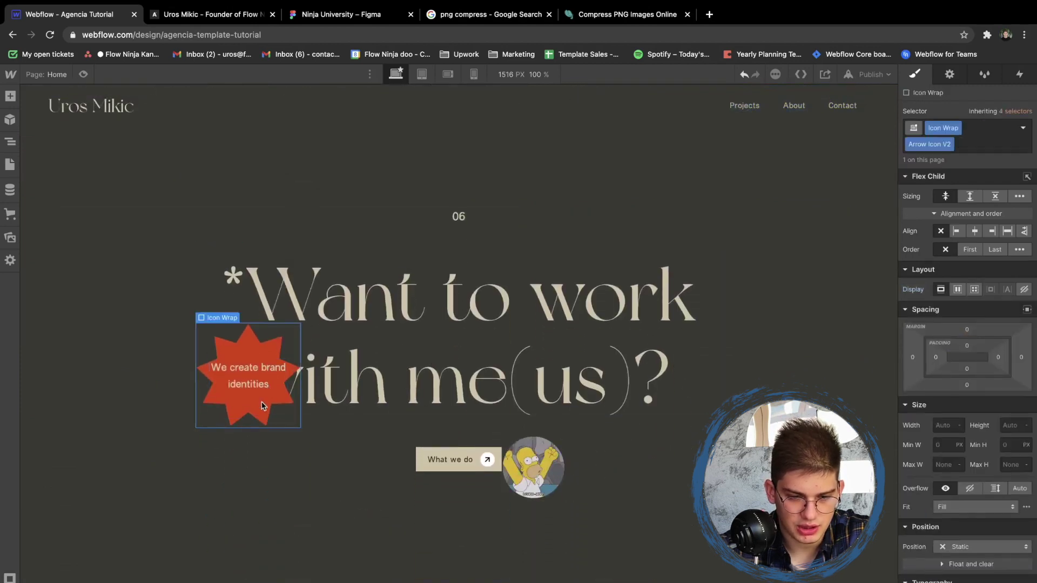
left_click(535, 453)
key("super+Return")
key("super+v")
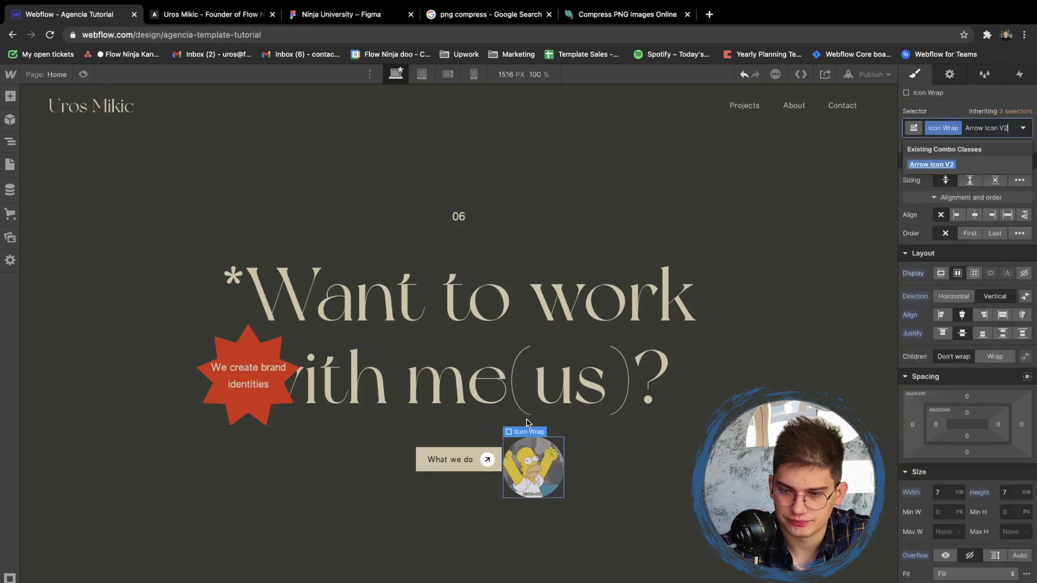
key("Return")
Paste the SpongeBob gif's Icon Wrap into the section with the Arrow Icon V3 combo class, and delete the original "We create brand identities" star badge
left_click(543, 473)
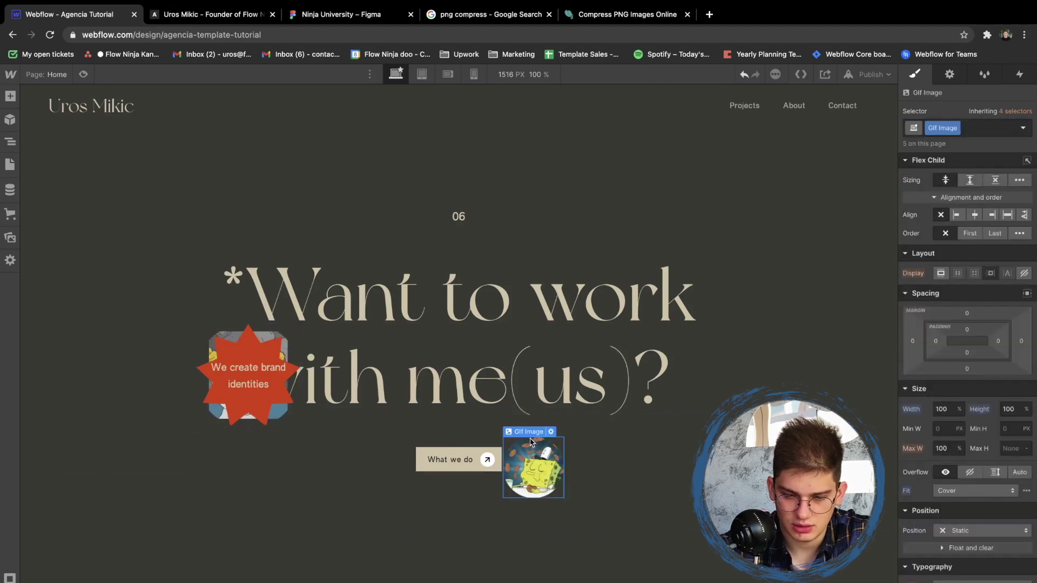
left_click(523, 423)
key("super+Return")
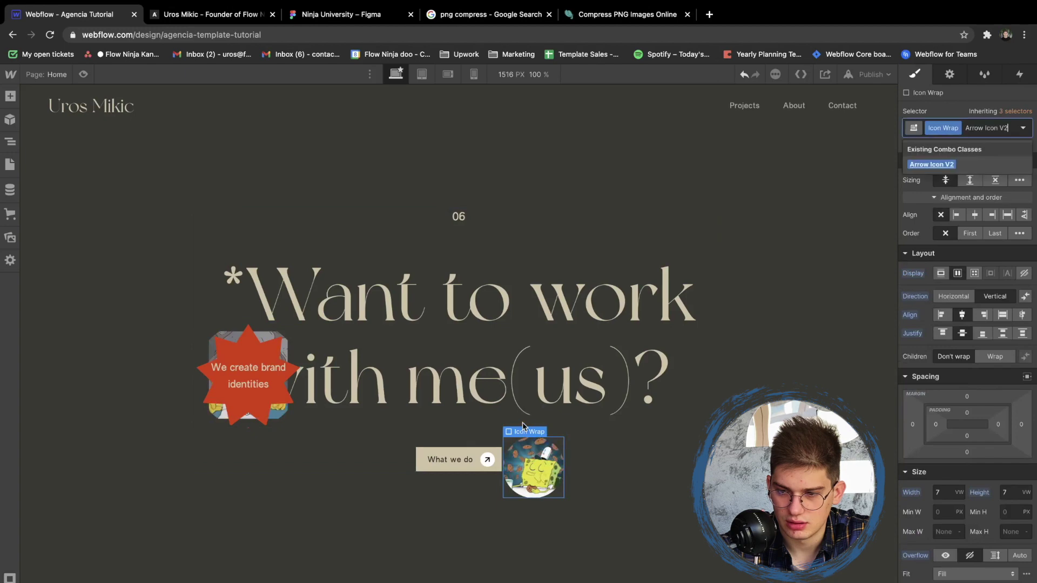
type("Arrow Icon V")
key("Down")
key("Down")
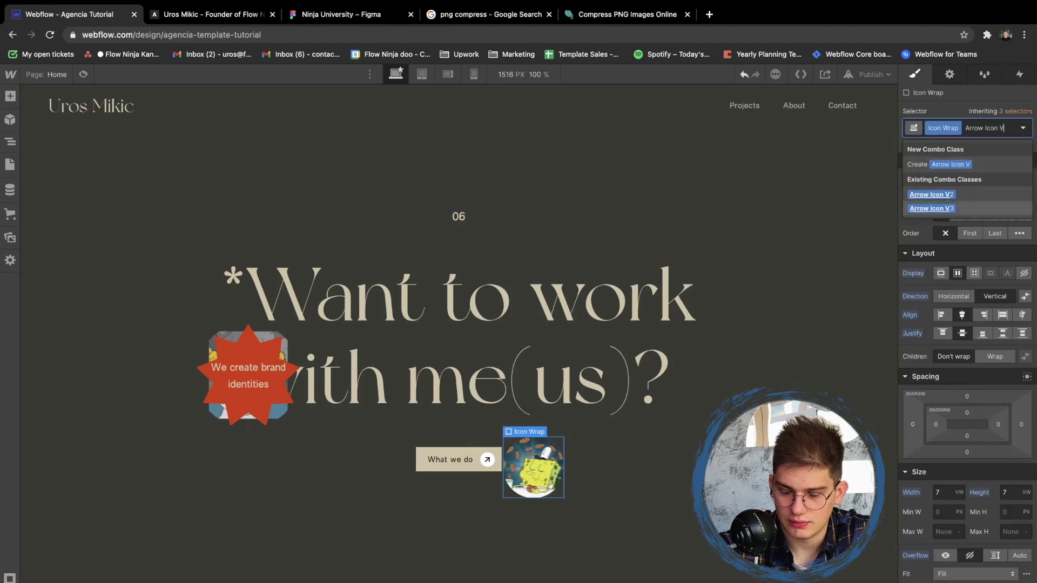
key("Return")
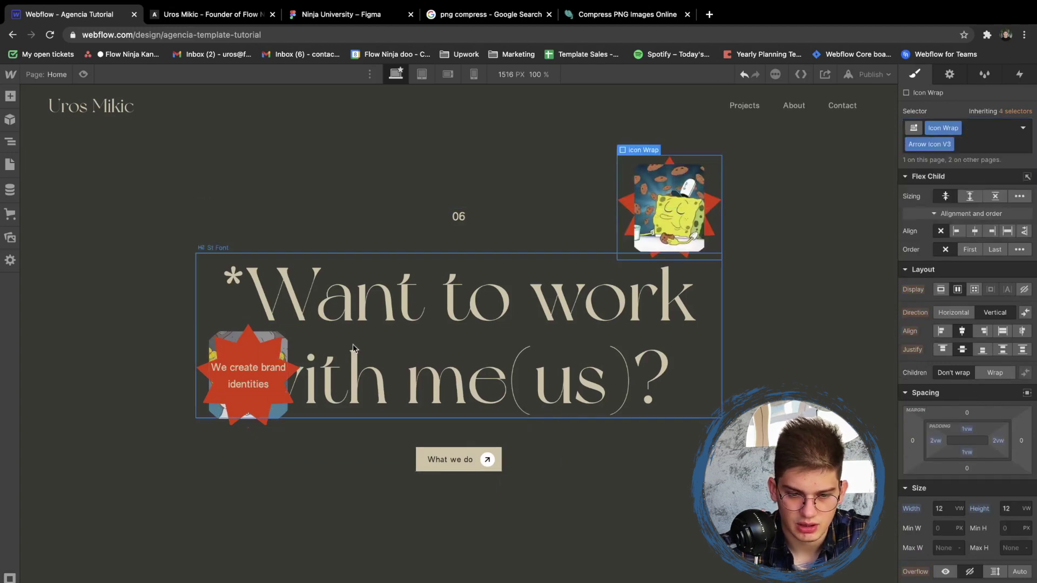
key("Delete")
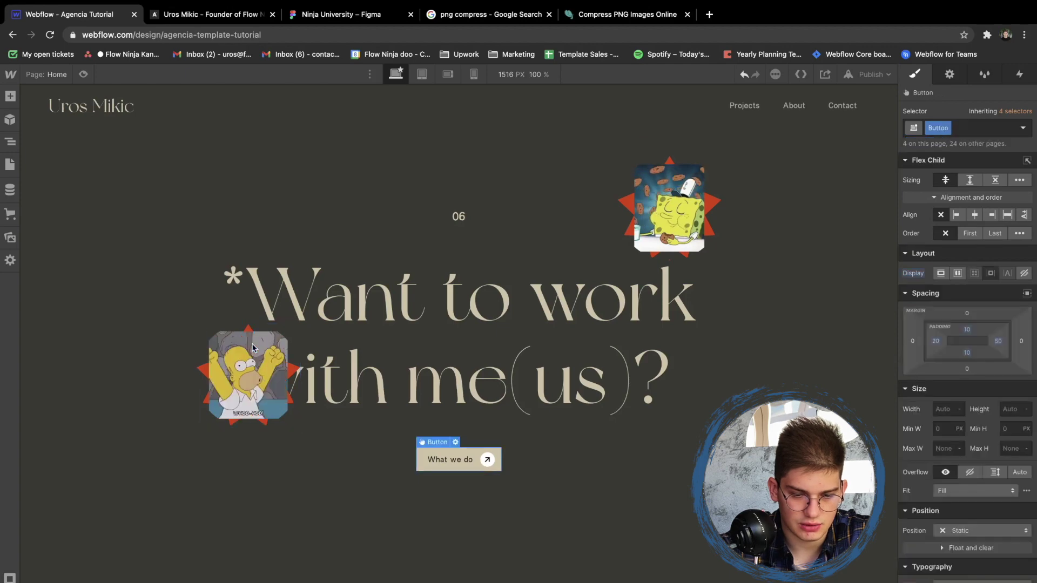
Set the Homer gif Icon Wrap's border radius to 10 VW and remove its red star background image
left_click(229, 349)
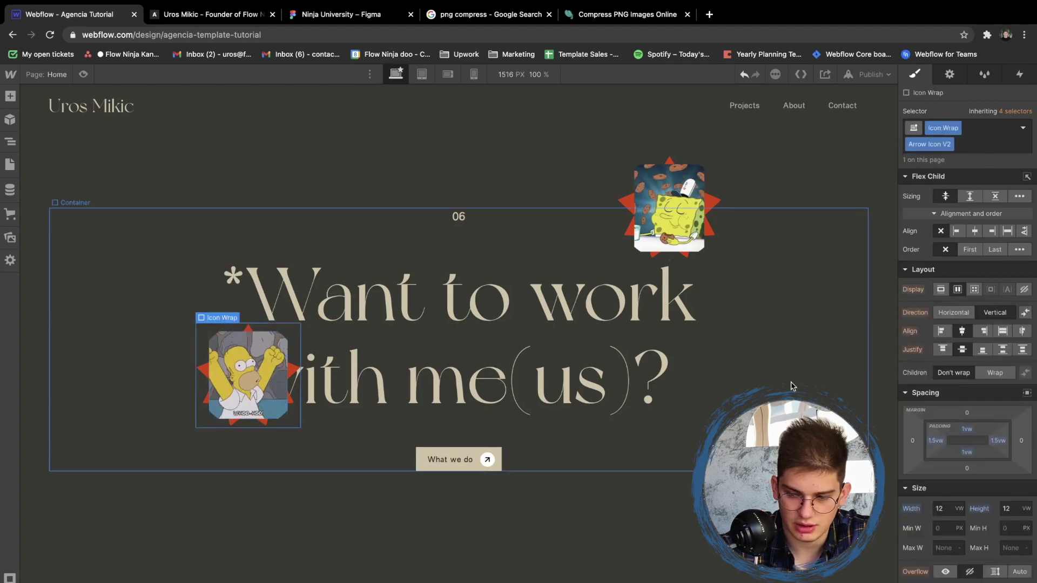
scroll(974, 388, "down", 10)
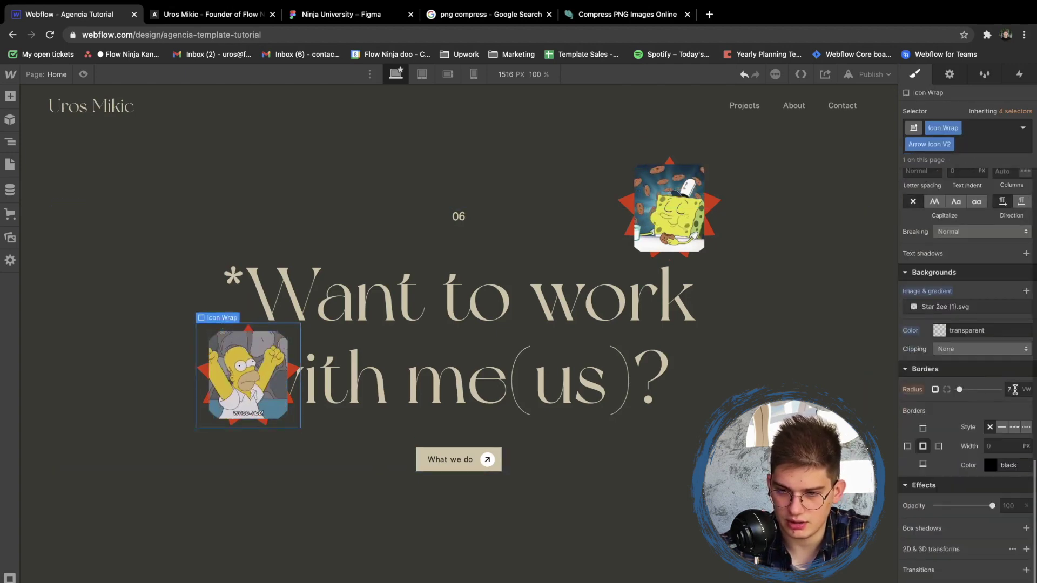
type("10")
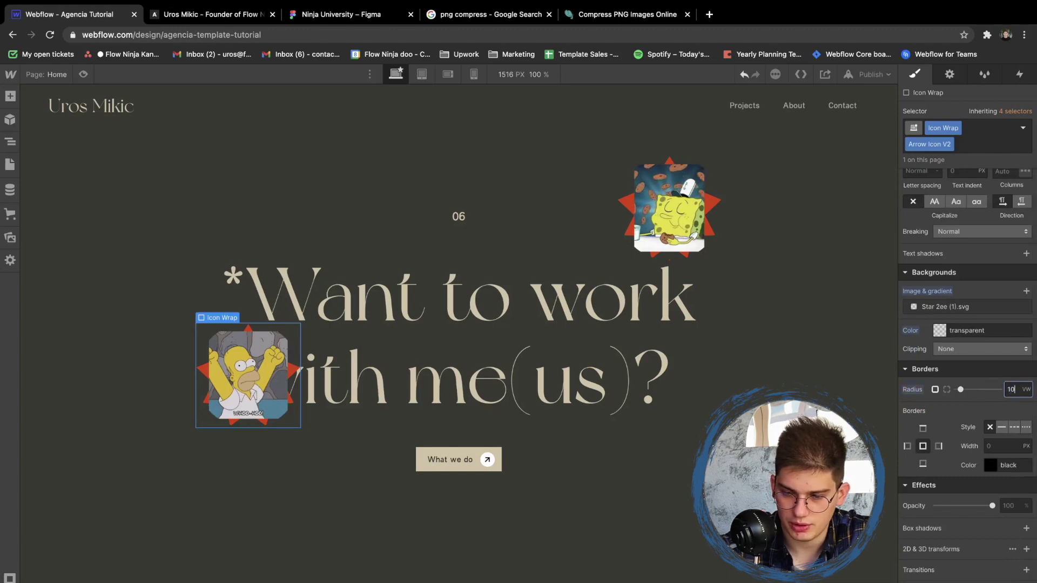
scroll(942, 306, "up", 7)
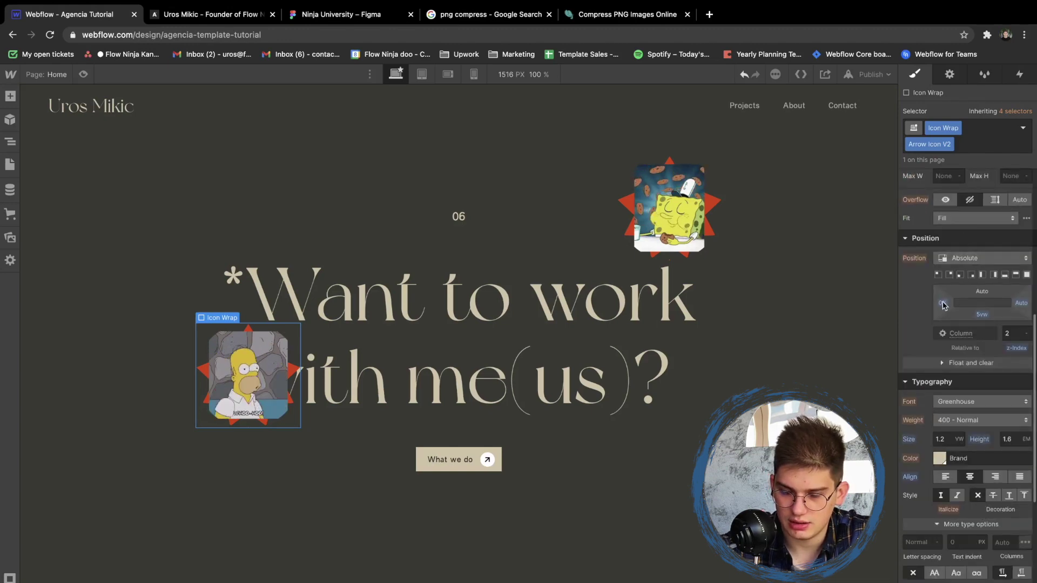
scroll(943, 305, "down", 7)
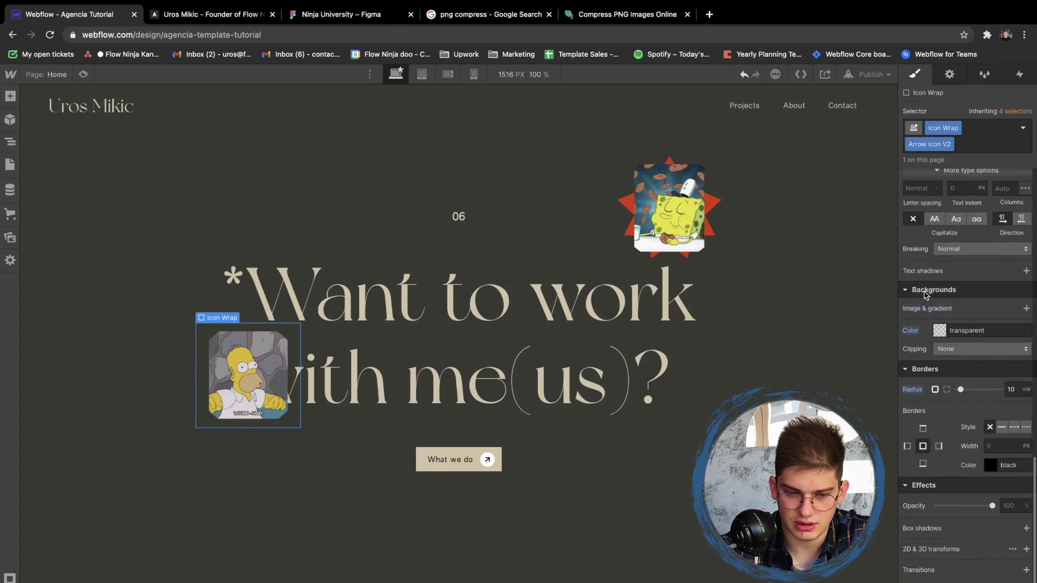
Set the Homer gif Icon Wrap's padding to 0 VW on all four sides
left_click(241, 365)
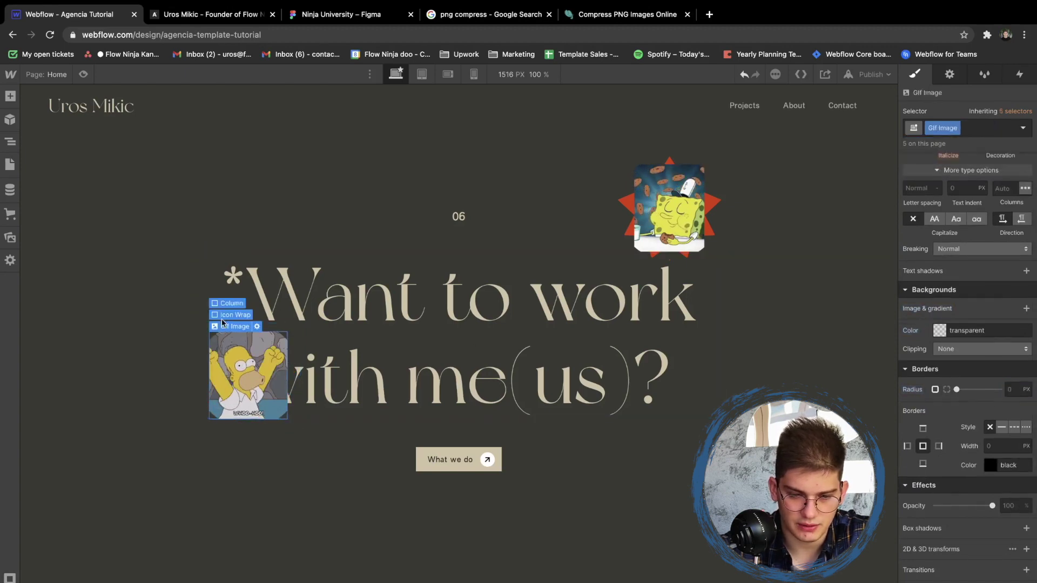
left_click(230, 315)
scroll(966, 378, "up", 6)
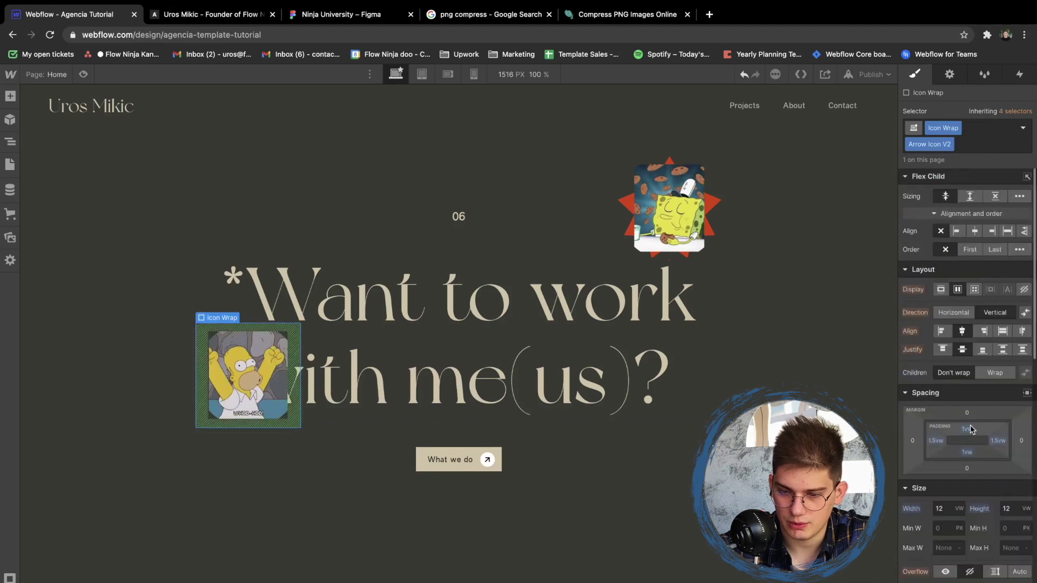
left_click(969, 427)
type("0")
key("Return")
left_click(932, 440)
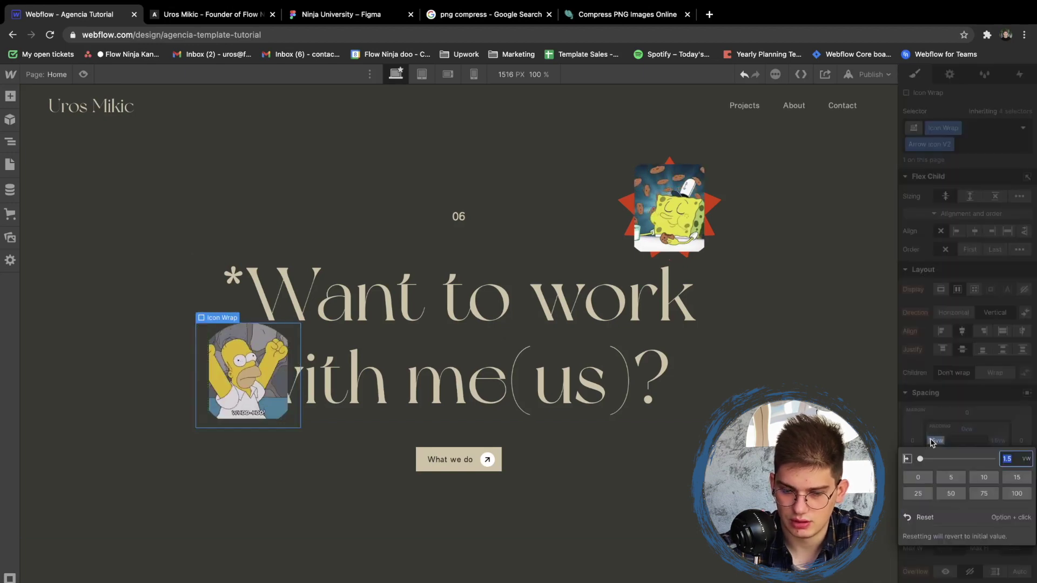
type("0")
key("Return")
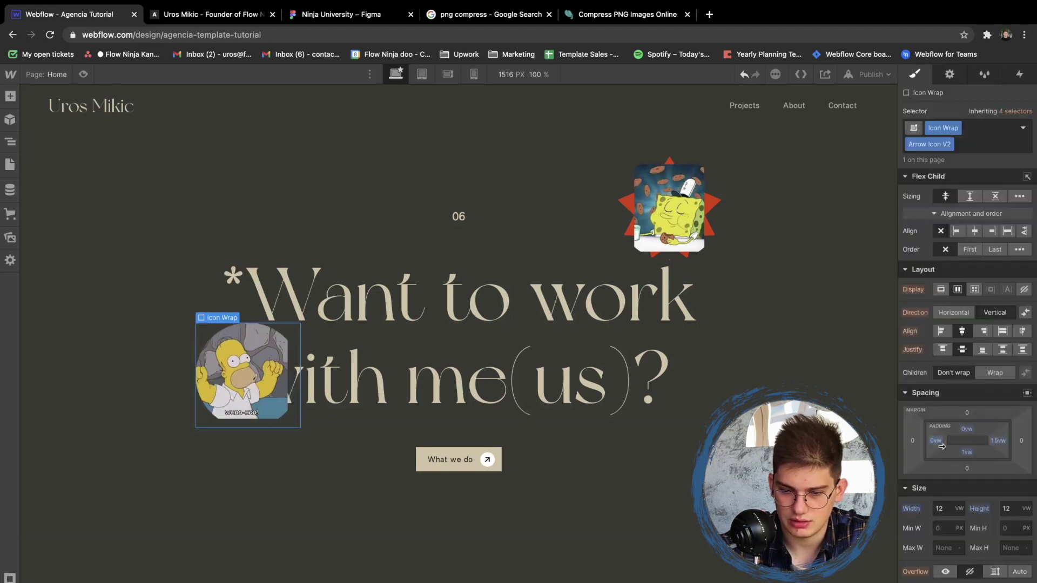
left_click(966, 454)
type("0")
key("Return")
left_click(998, 440)
type("0")
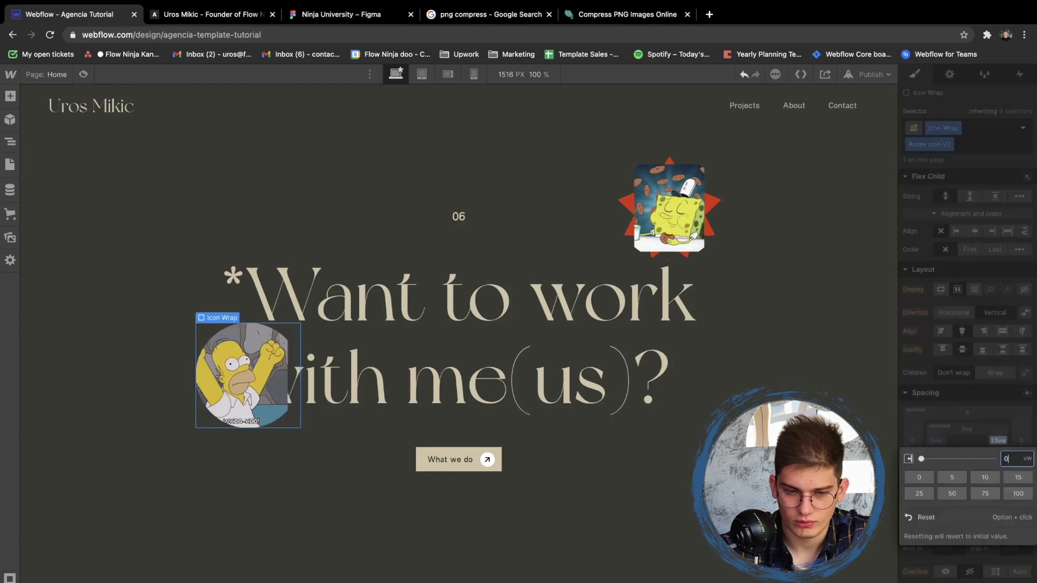
key("Return")
Set the SpongeBob gif Icon Wrap's padding to 0 VW on all four sides
left_click(659, 195)
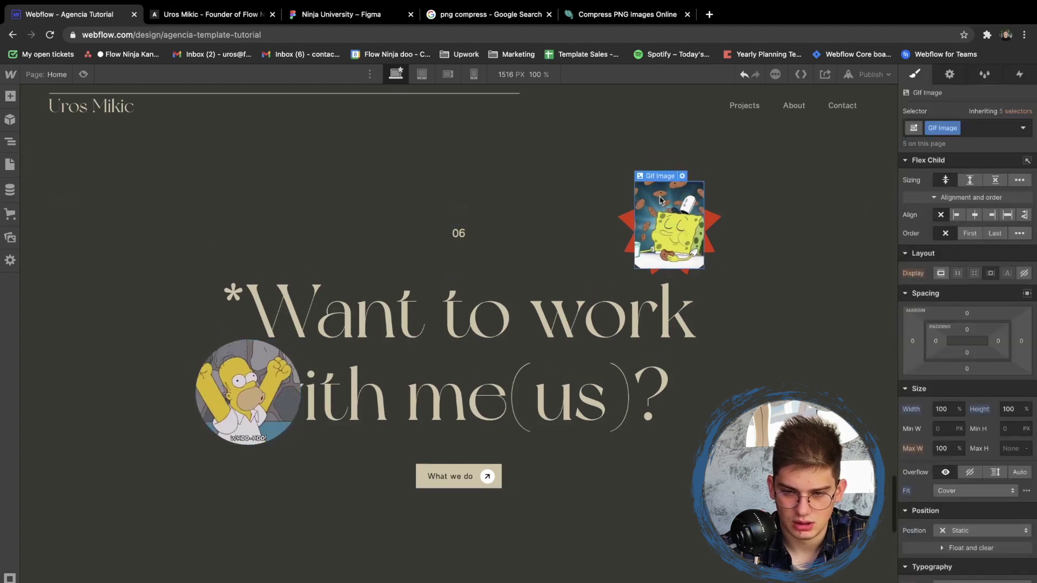
left_click(655, 166)
left_click(934, 440)
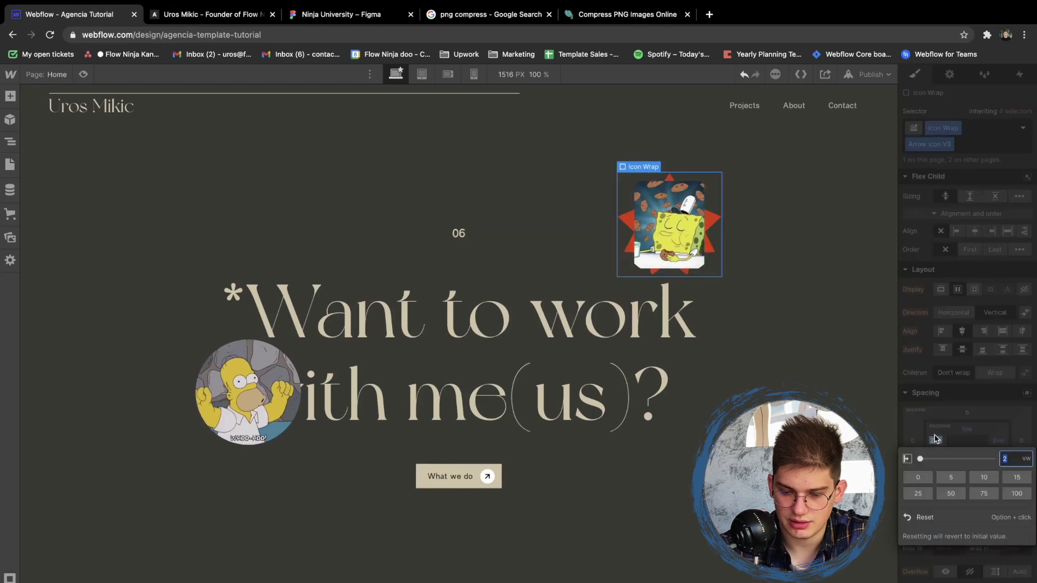
type("0")
key("Return")
left_click(973, 427)
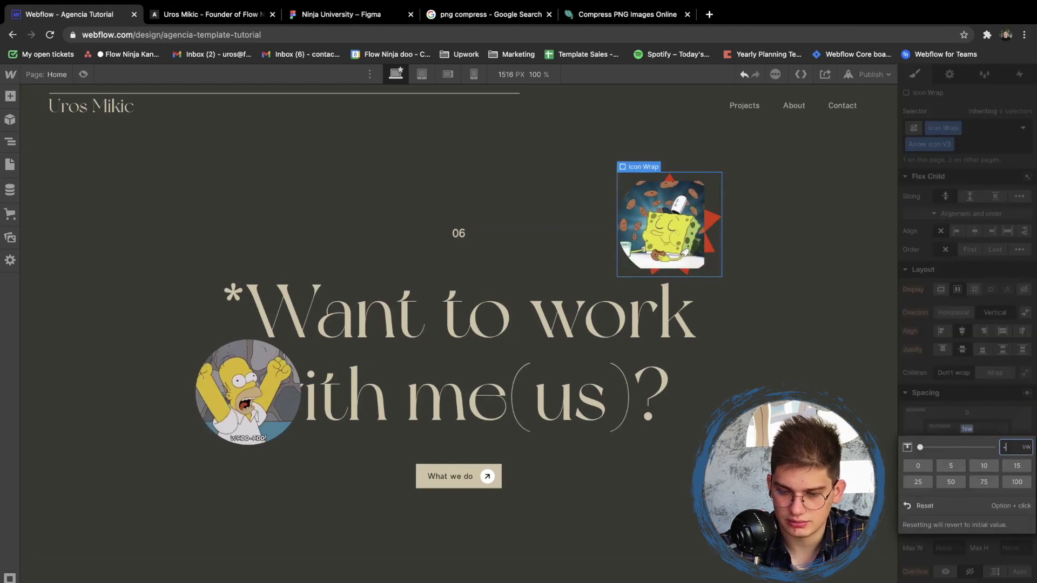
key("Return")
left_click(996, 440)
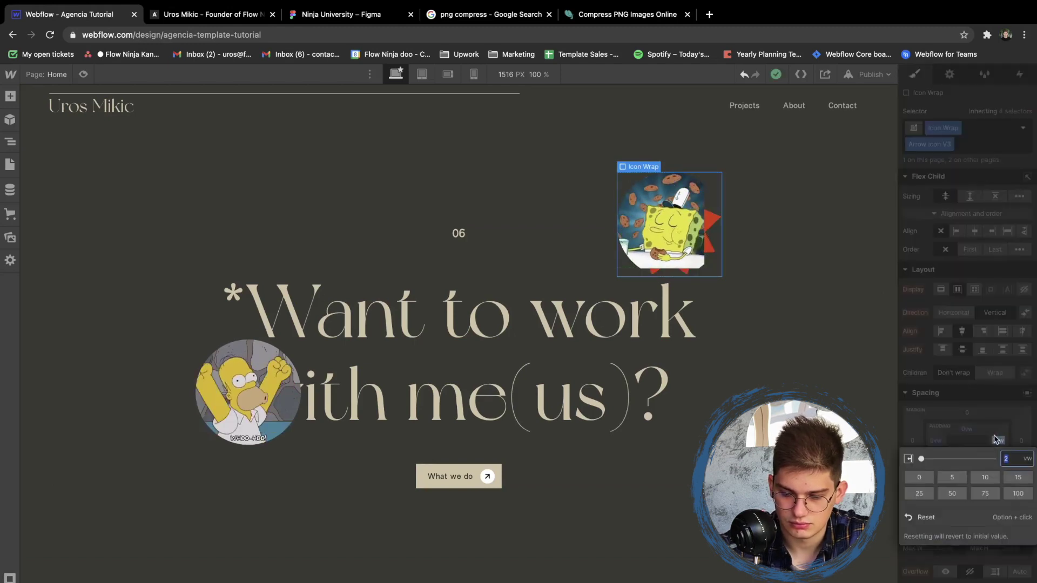
type("0")
key("Return")
left_click(969, 453)
type("0")
key("Return")
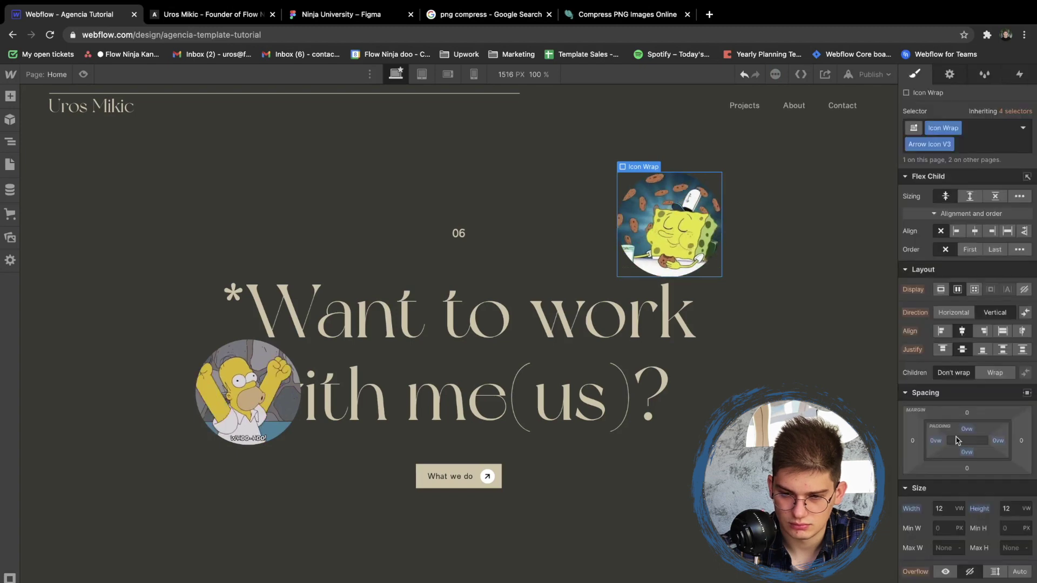
scroll(957, 440, "down", 8)
scroll(956, 440, "down", 5)
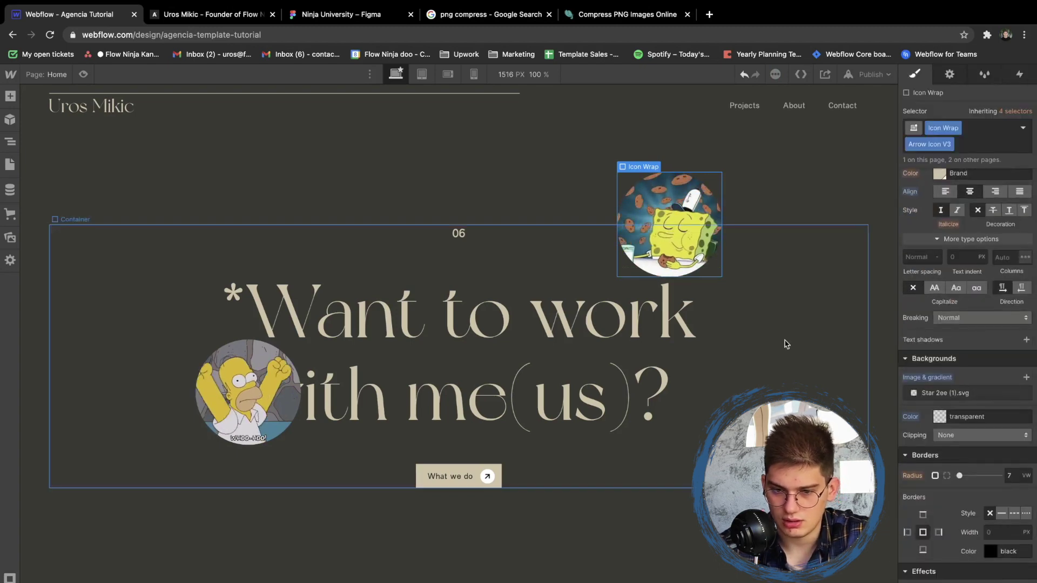
Switch to the Figma design and copy the "Contact me at Flow Ninja's website" text below the heading
left_click(658, 322)
key("ctrl+Tab")
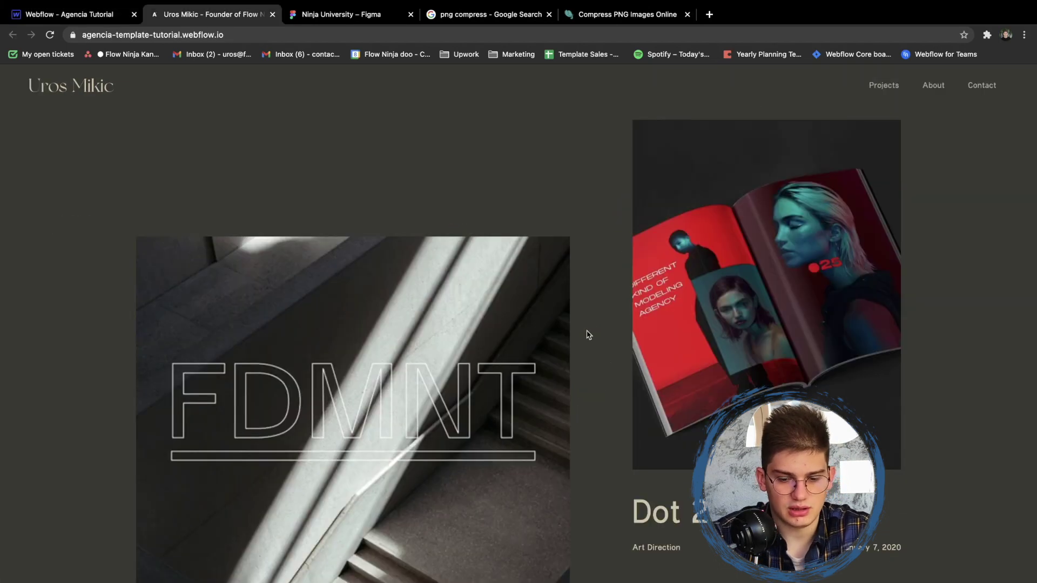
key("ctrl+Tab")
scroll(532, 481, "down", 3)
left_click(521, 482)
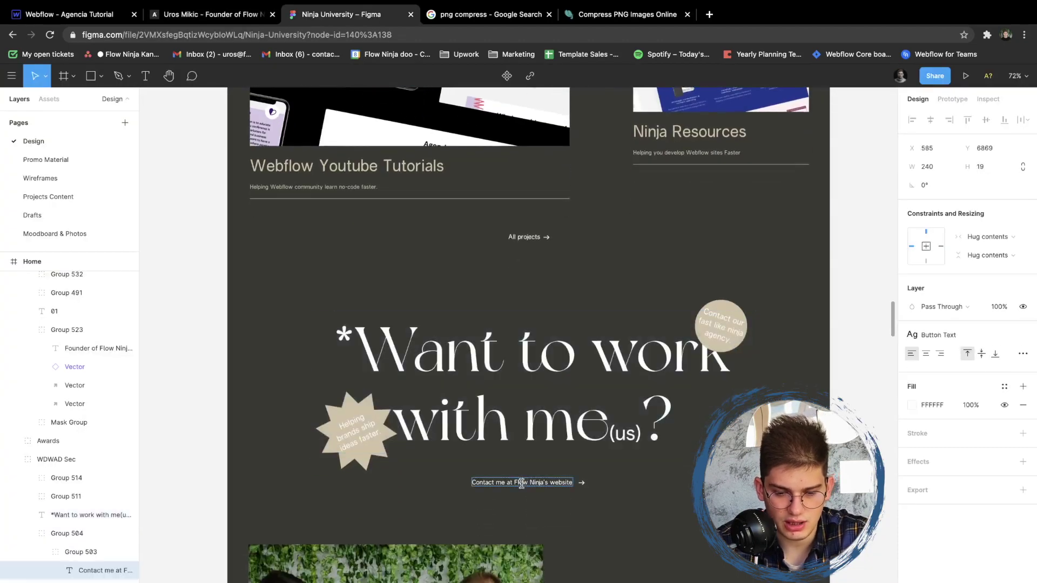
Back in Webflow, replace the "What we do" button label with the copied "Contact me at Flow Ninja's website" text
key("ctrl+1")
left_click(454, 475)
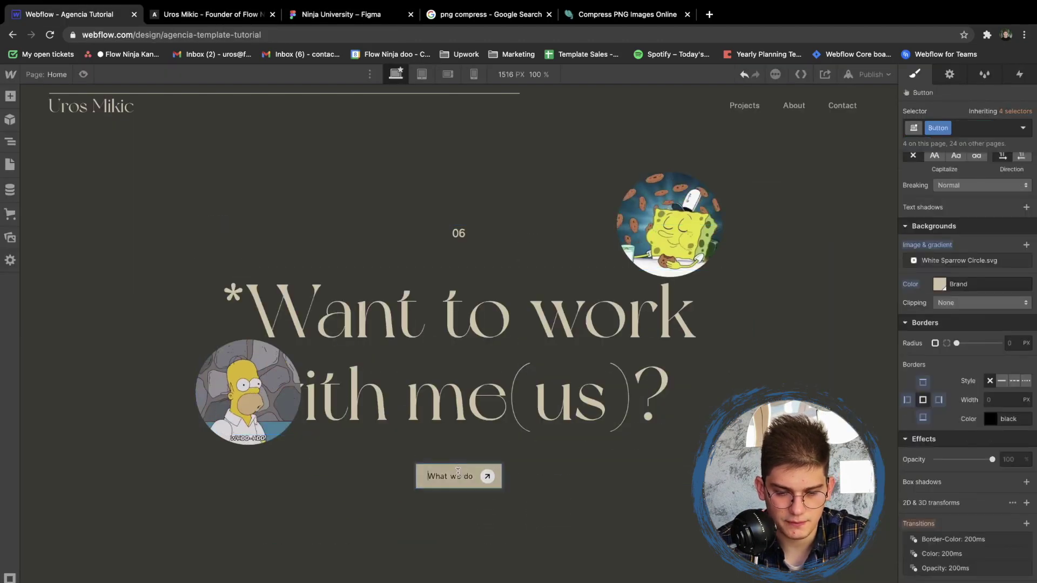
double_click(456, 474)
left_click(458, 494)
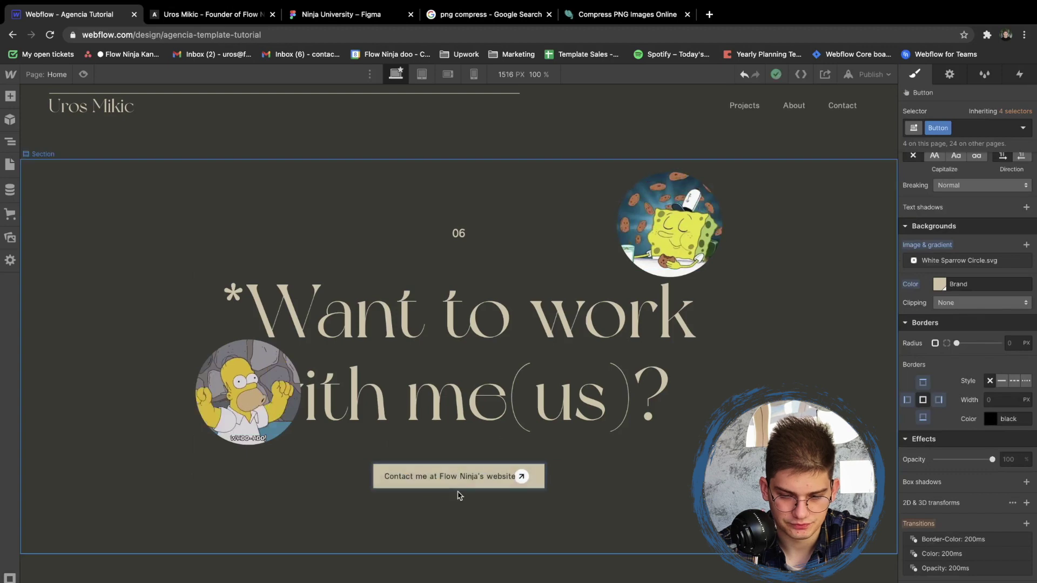
Shorten the contact button's label to "Contact me at Flow Ninja"
left_click(518, 476)
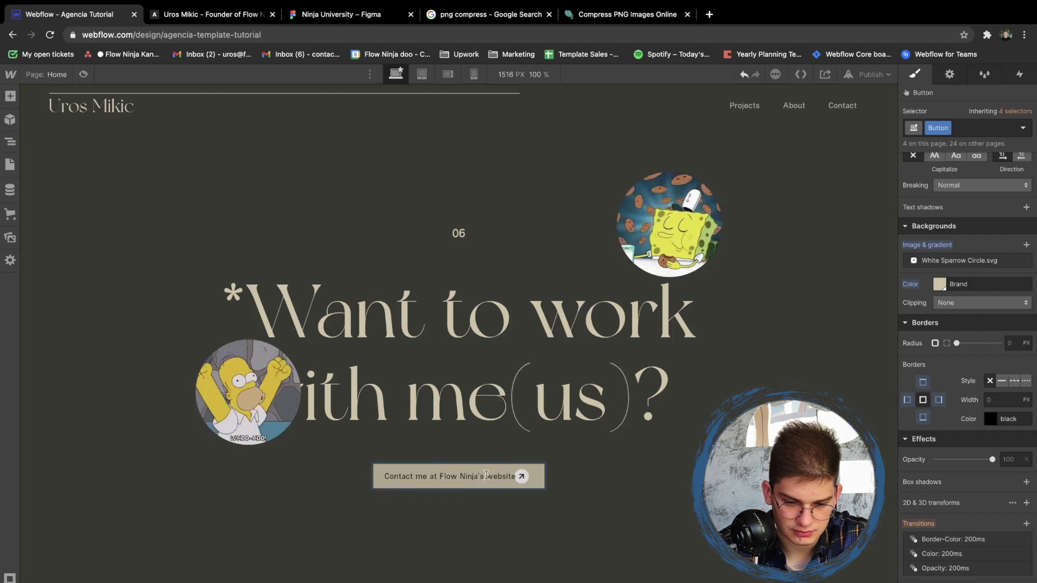
left_click_drag(485, 476, 371, 485)
key("BackSpace")
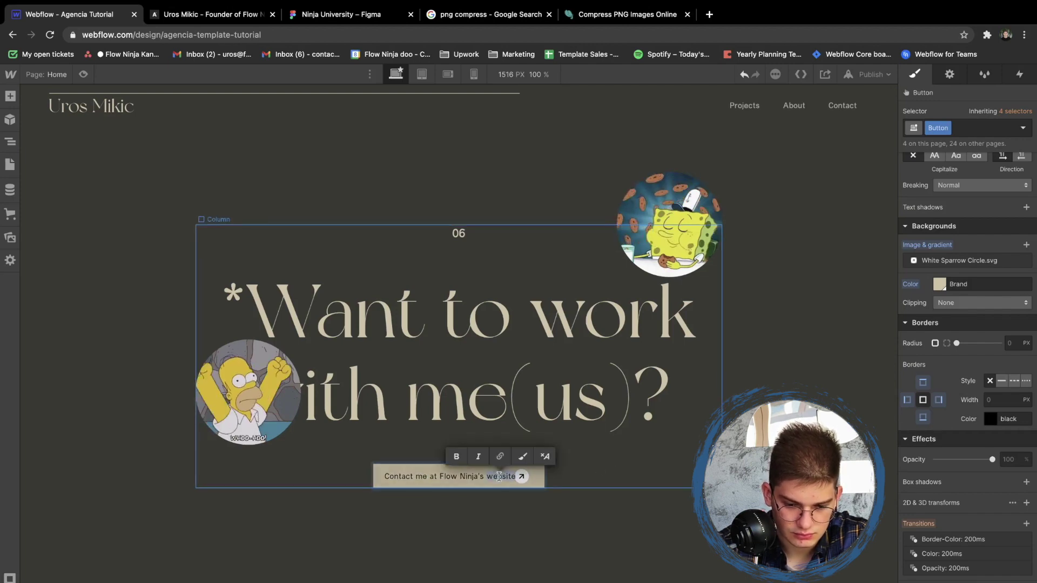
left_click_drag(499, 476, 517, 476)
key("BackSpace")
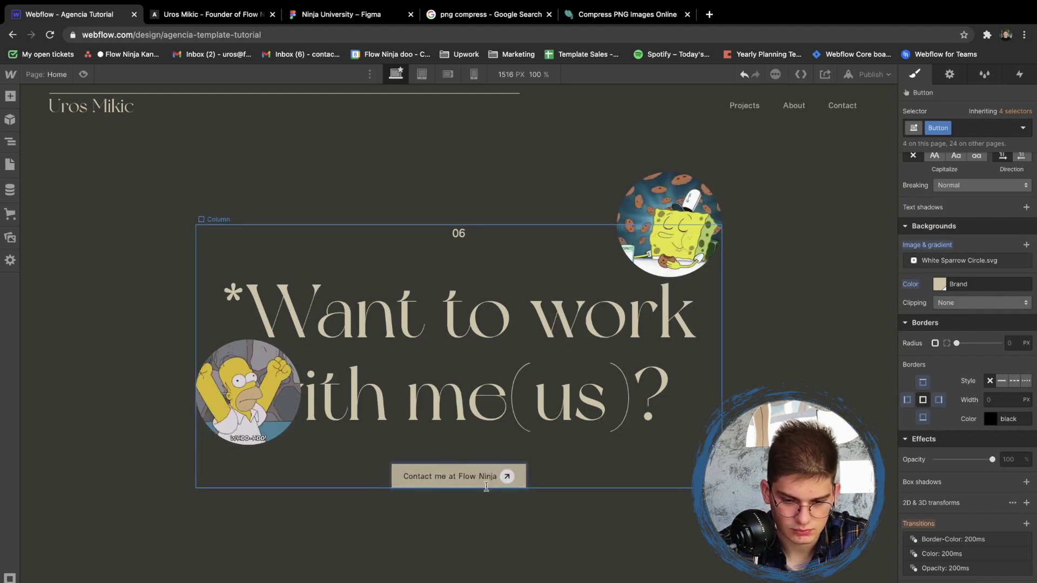
left_click(484, 507)
Replace the space between Flow and Ninja with a period so the button reads "Contact me at Flow.Ninja"
double_click(465, 478)
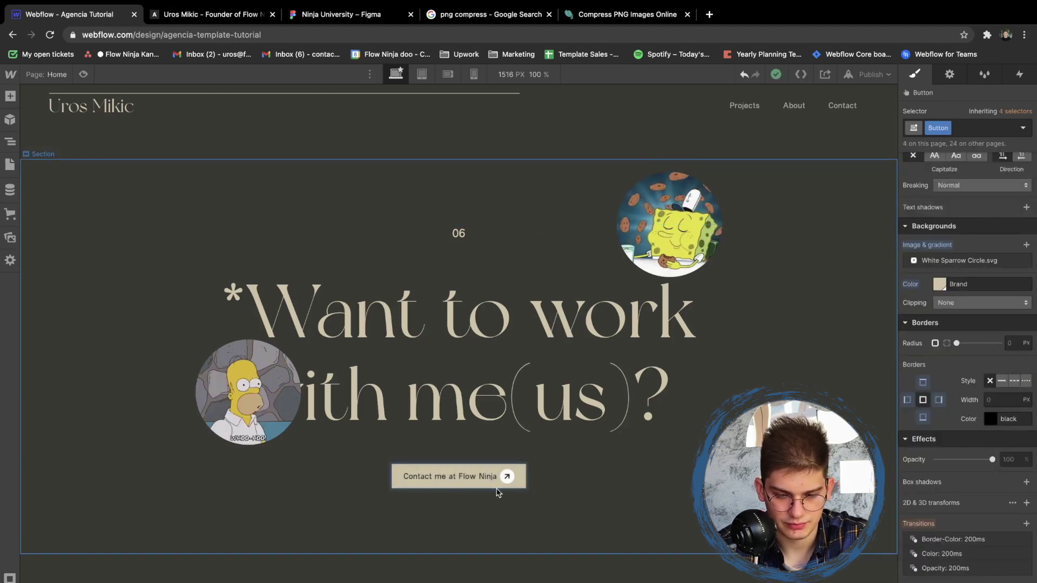
left_click(479, 477)
key("BackSpace")
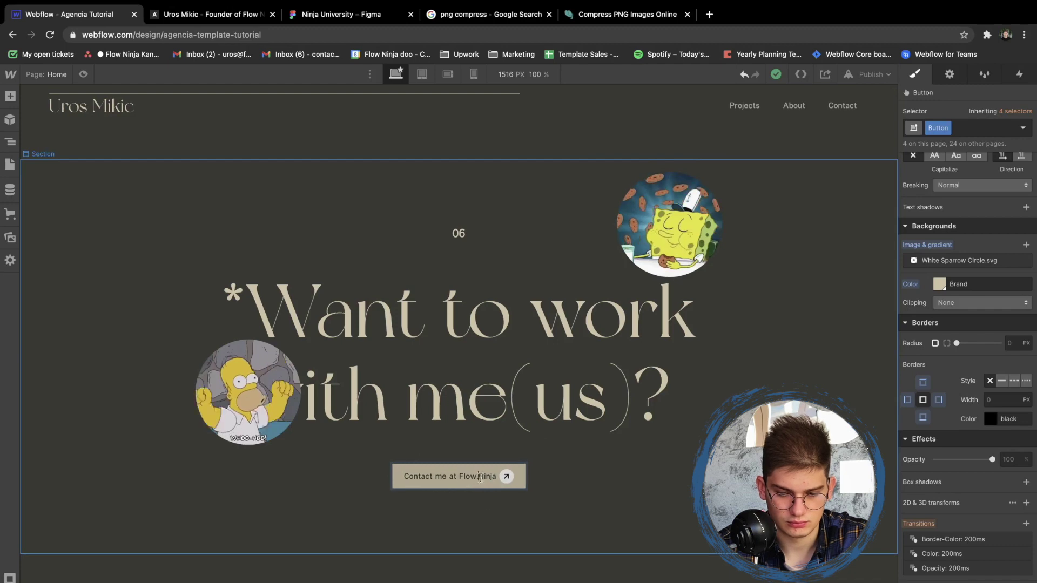
type(".")
left_click(492, 500)
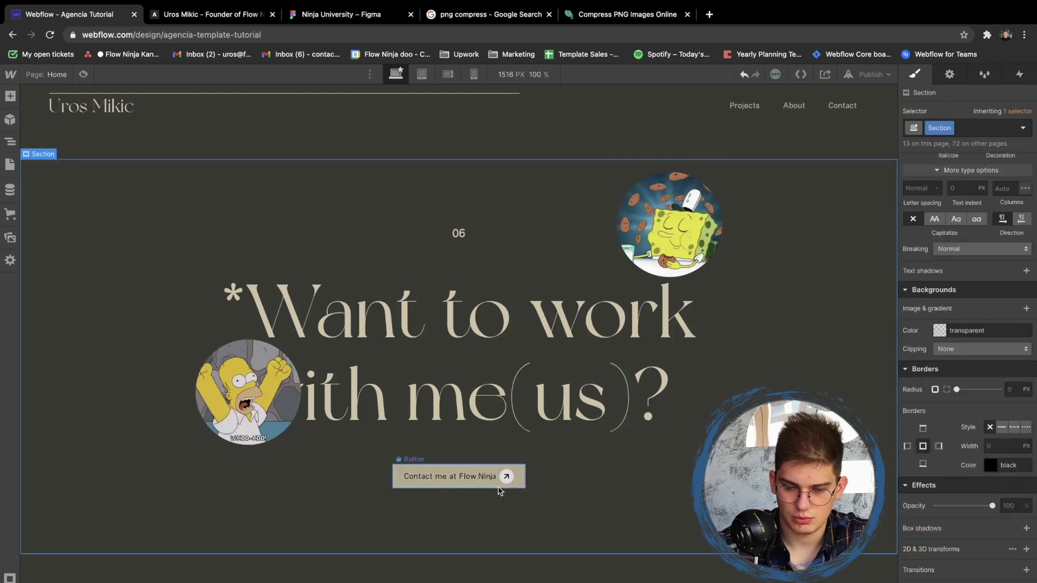
Switch to the Figma design and examine the Useful Links section that follows the contact section
scroll(495, 516, "down", 4)
key("ctrl+Tab")
scroll(478, 262, "down", 15)
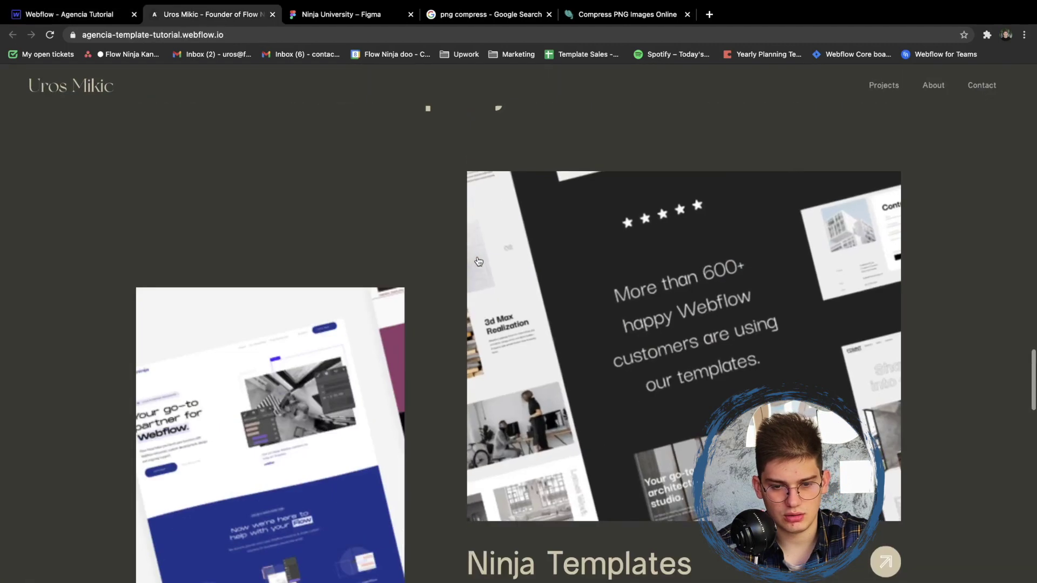
key("ctrl+Tab")
scroll(452, 290, "down", 2)
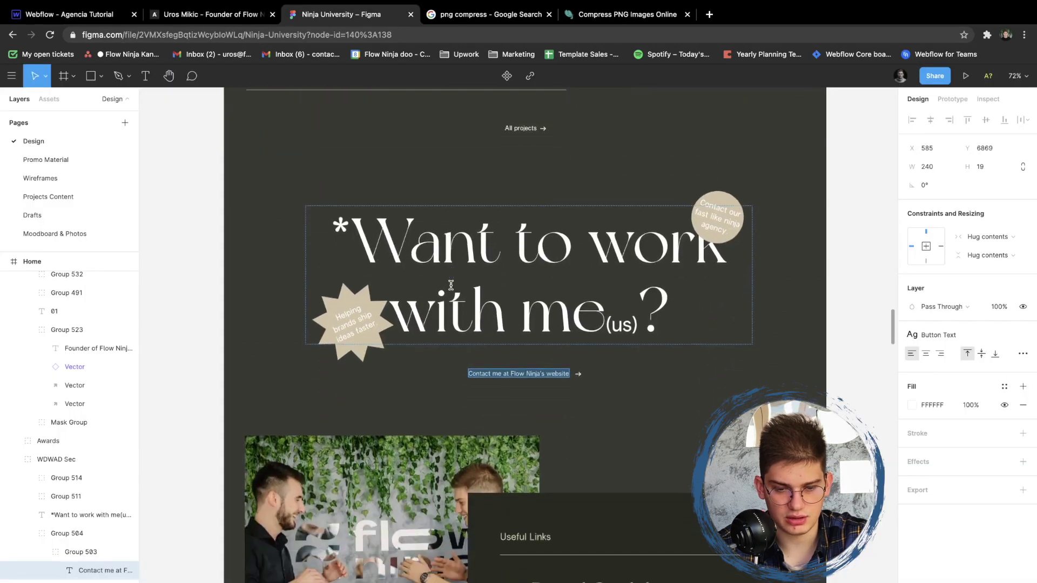
left_click(451, 289)
scroll(513, 280, "down", 4)
scroll(529, 276, "down", 2)
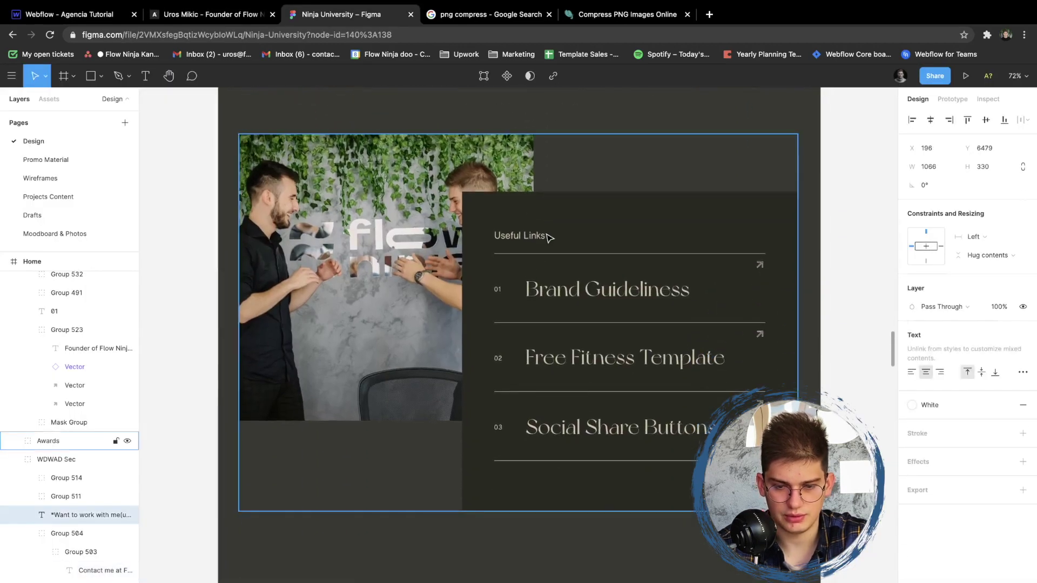
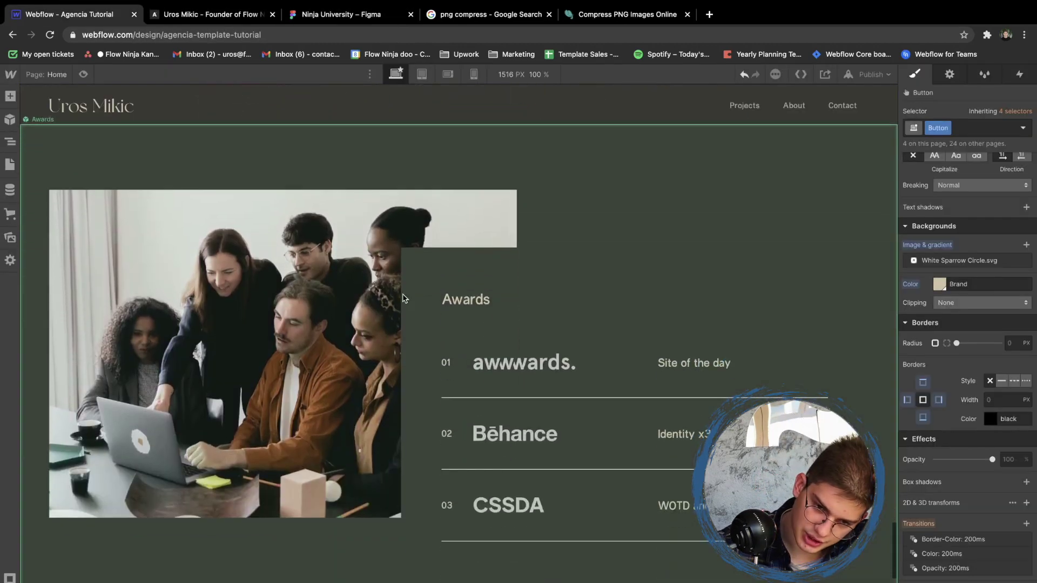
In Webflow, open the Awards symbol for editing and replace its team image with the Flow Ninja wall photo from the assets
left_click(281, 264)
double_click(281, 264)
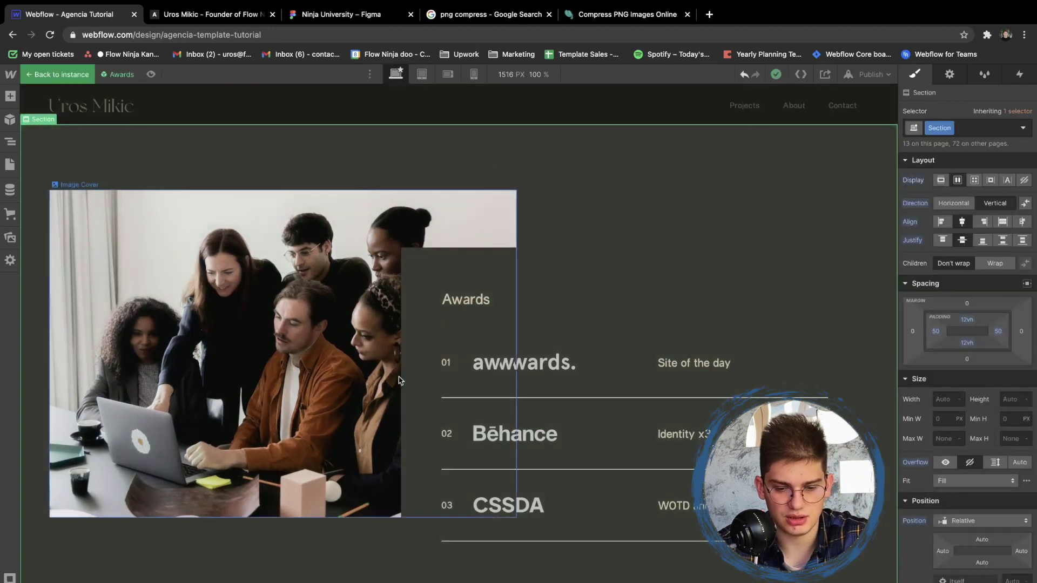
left_click(265, 278)
left_click(107, 184)
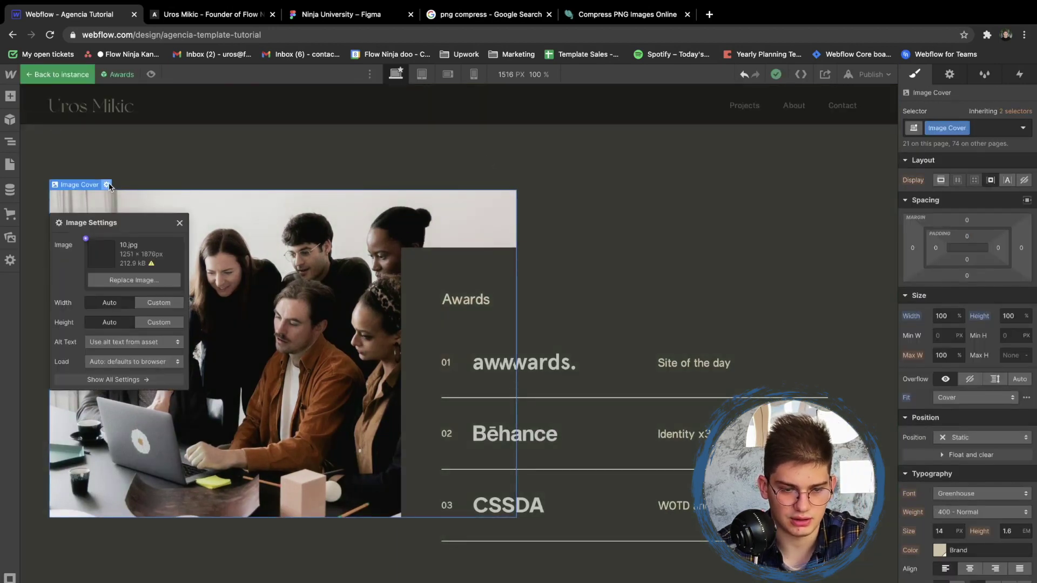
left_click(139, 283)
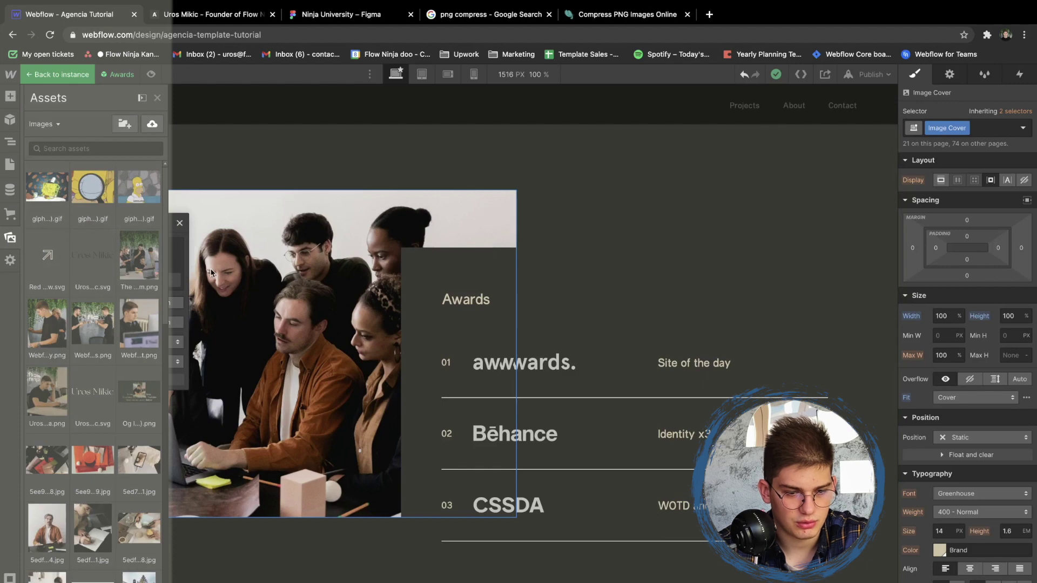
left_click(98, 319)
left_click(444, 264)
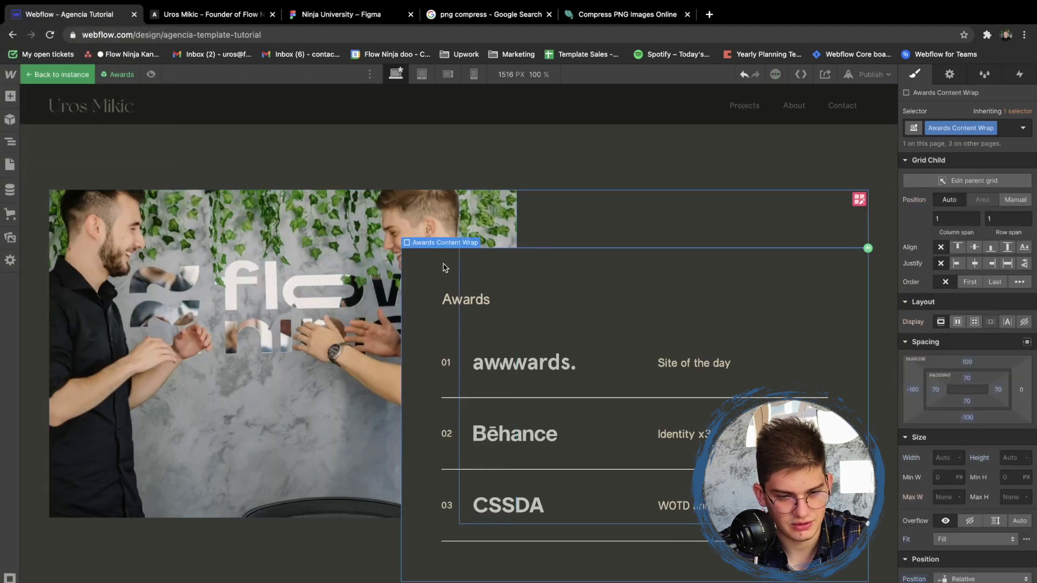
Set the Awards Image Wrap's height to 70 VH
left_click(269, 259)
left_click(70, 173)
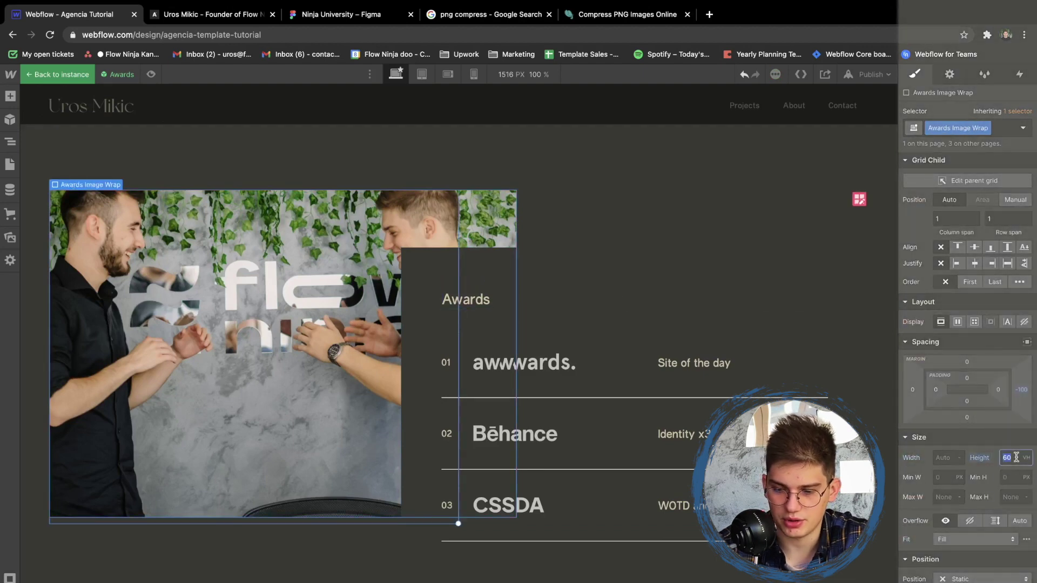
key("Return")
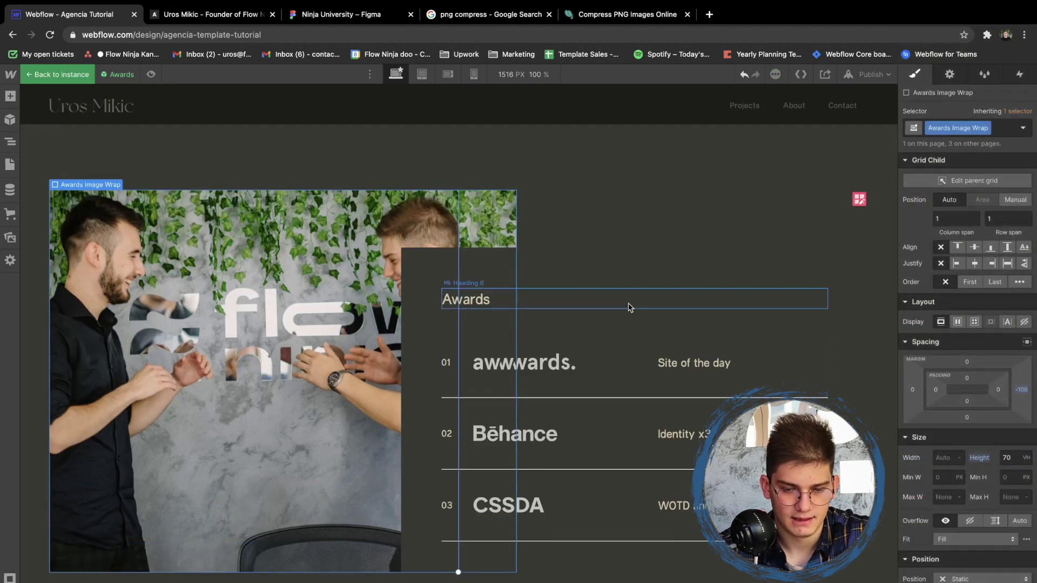
Change the "Awards" heading to "Useful Links", checking the wording against the Figma design
left_click(571, 294)
scroll(571, 271, "down", 2)
scroll(570, 269, "down", 5)
key("super+3")
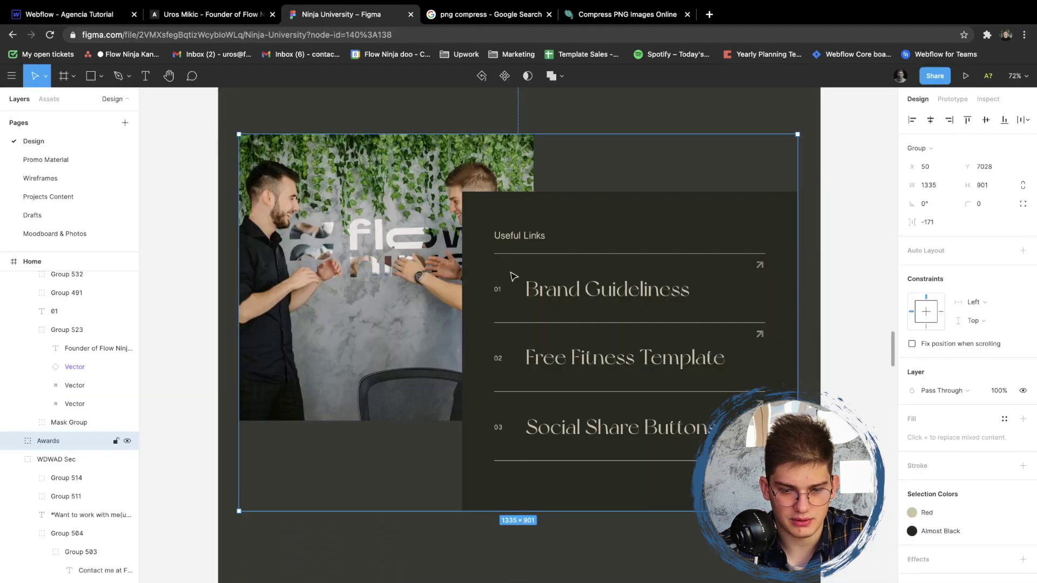
key("super+1")
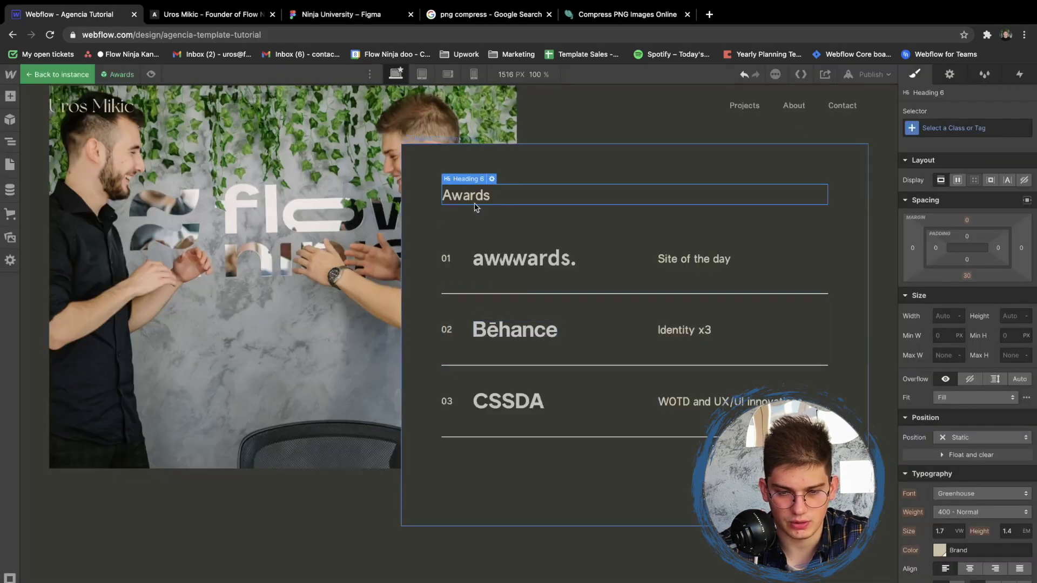
double_click(466, 193)
type("Usefull Links")
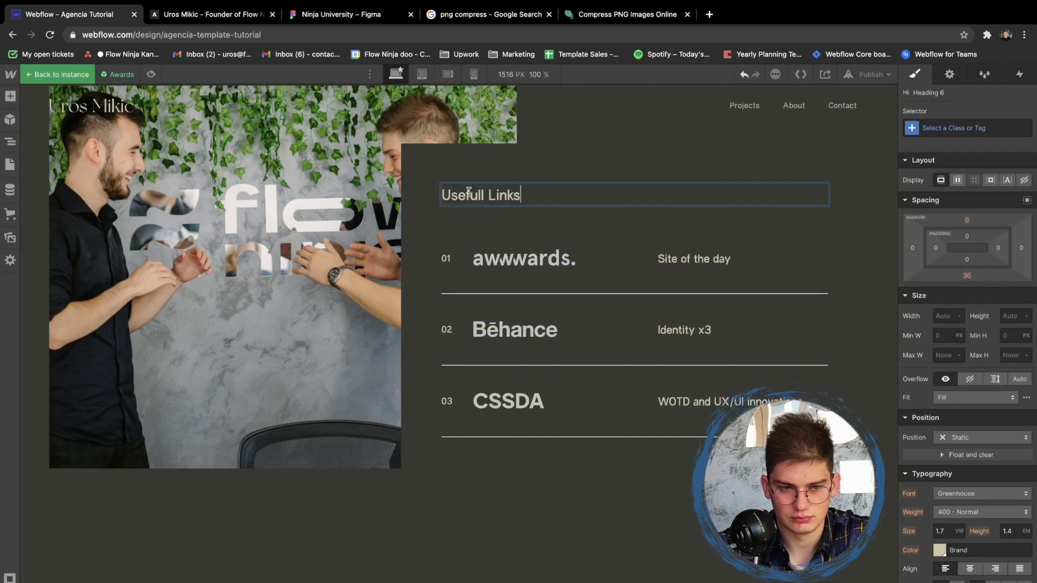
key("super+3")
key("super+1")
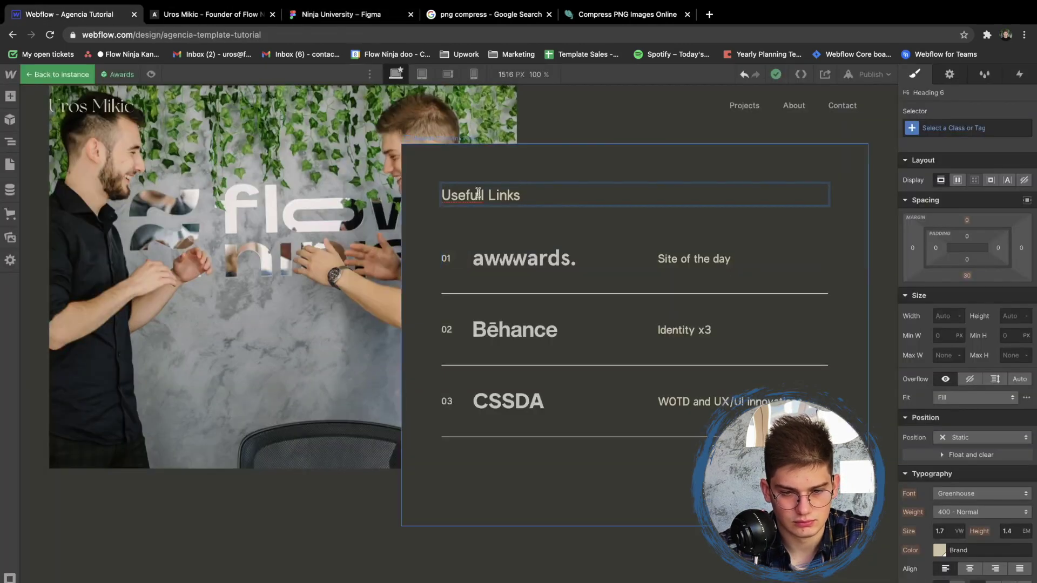
key("Escape")
Switch to the Figma design and copy the "Brand Guideliness" link text of item 01
left_click(454, 274)
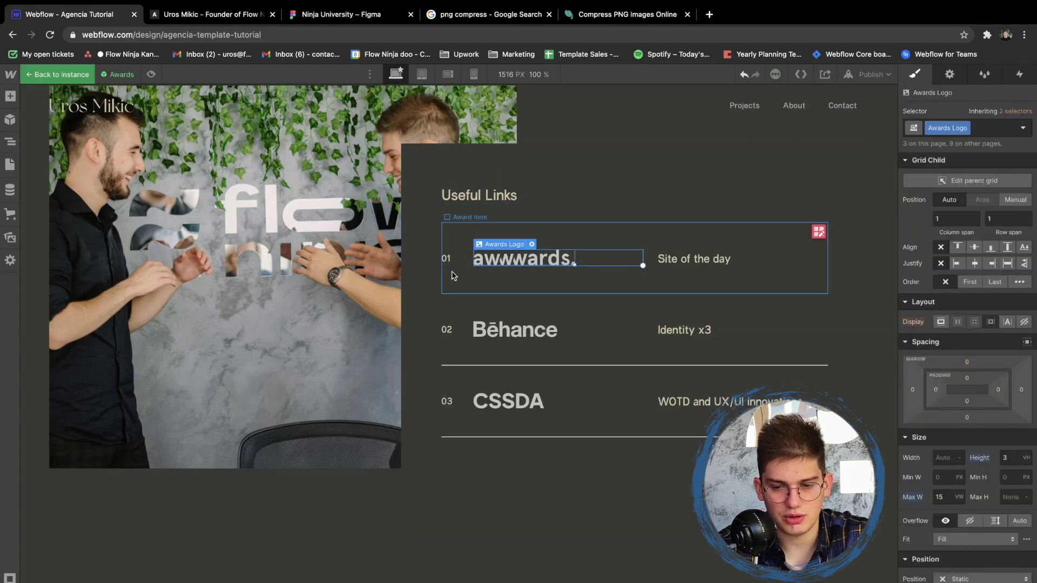
left_click(315, 12)
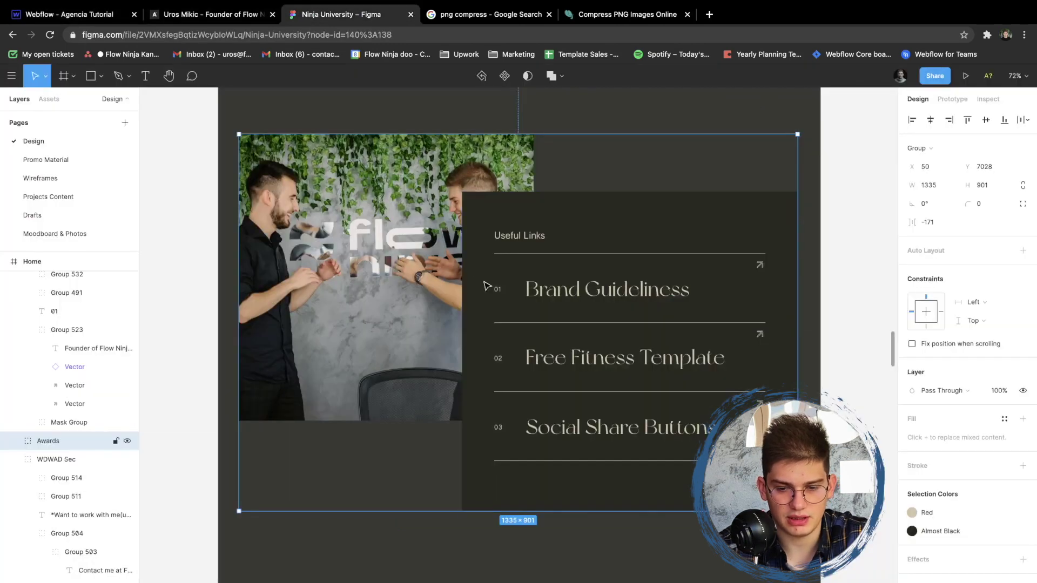
double_click(555, 287)
double_click(554, 286)
key("super+a")
double_click(554, 286)
key("super+c")
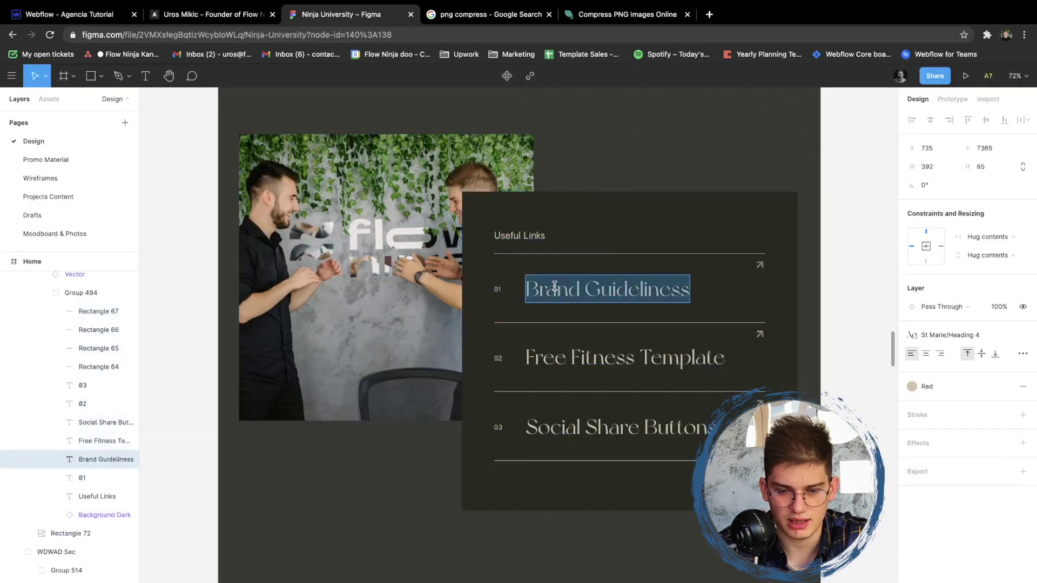
Back in Webflow, delete the awwwards logo and the "Site of the day" column from award item 01
key("ctrl+1")
left_click(520, 265)
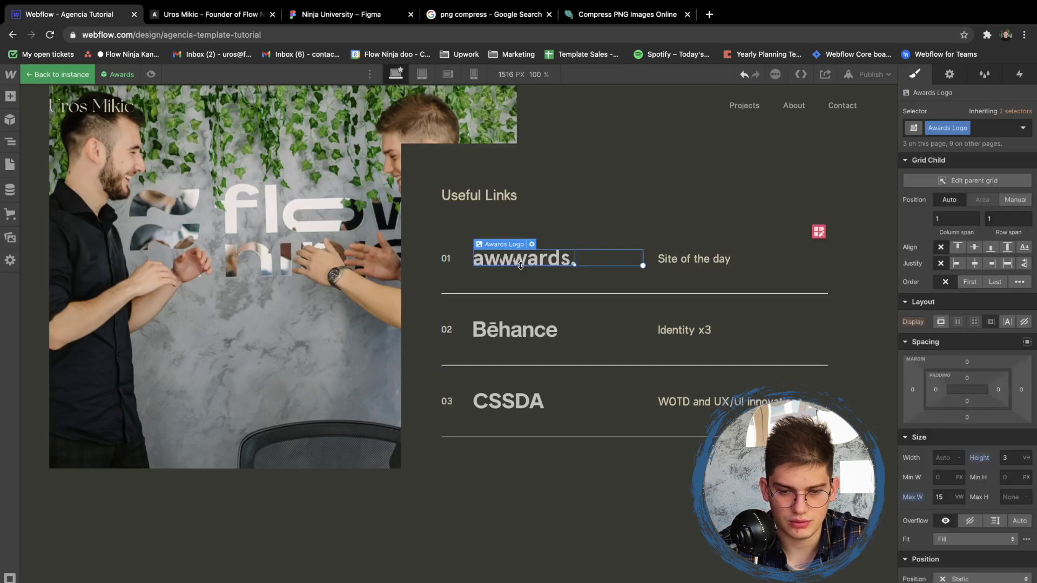
key("Delete")
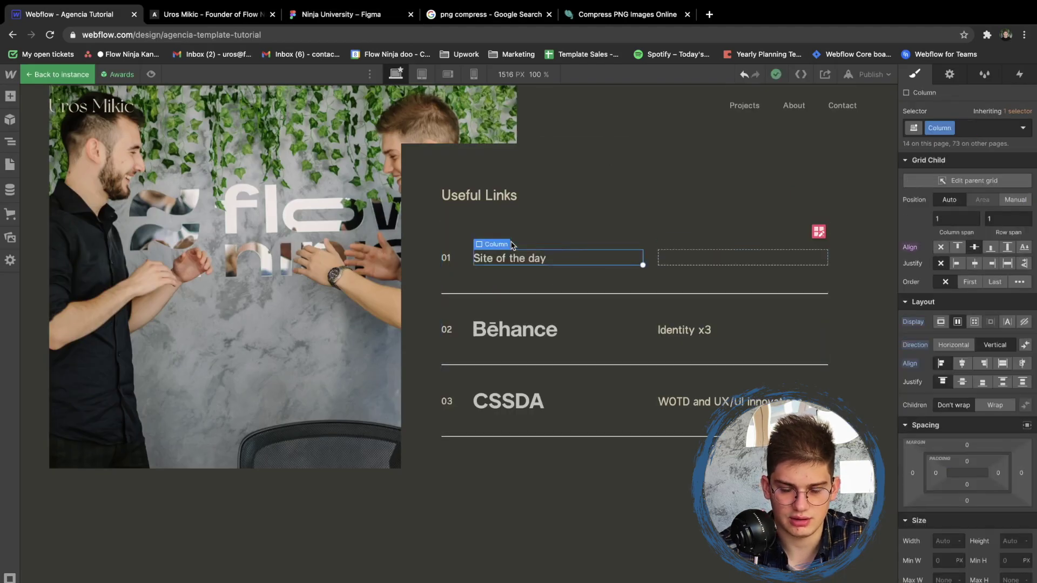
key("Delete")
Add a Heading element inside award item 01
left_click(516, 258)
key("super+v")
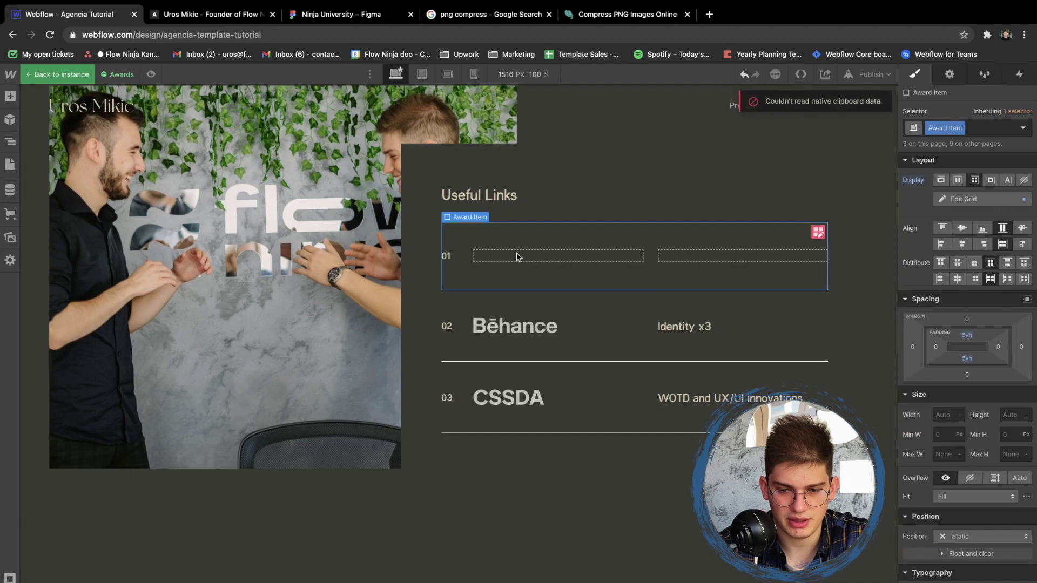
key("ctrl+e")
type("head")
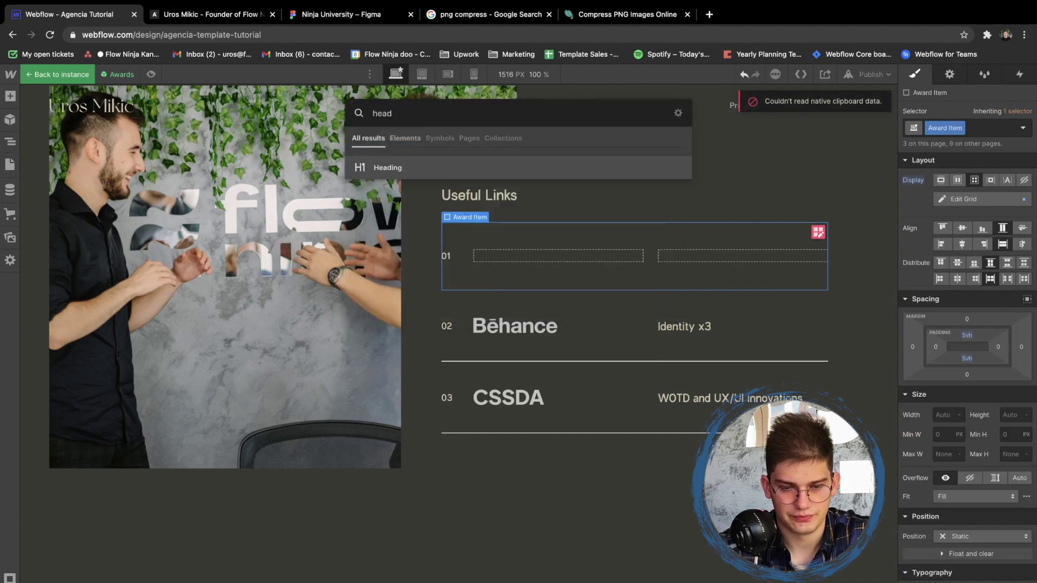
key("Return")
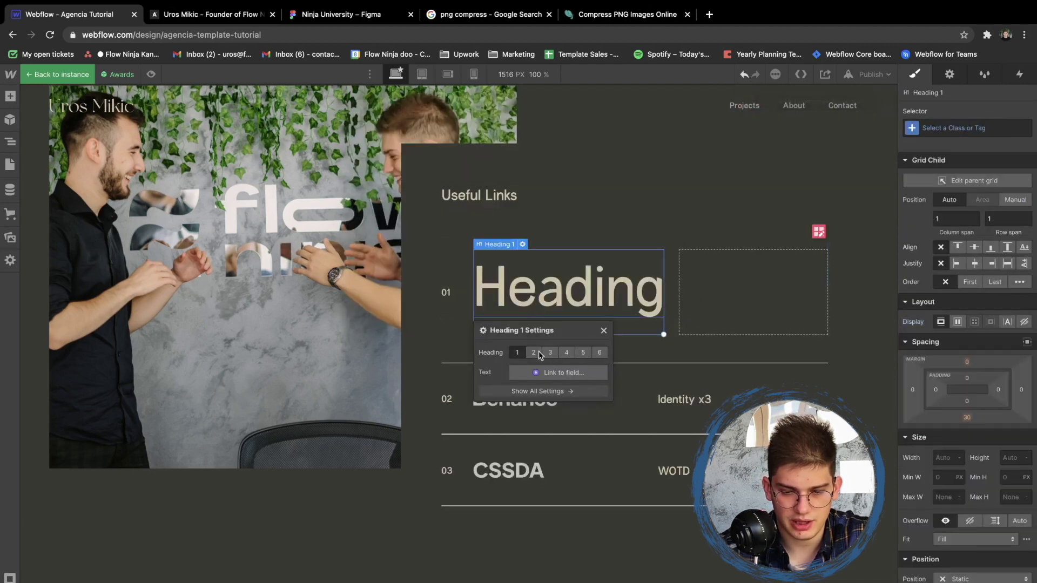
Make the new heading an H2 and apply the St Font and No Margin classes to it
key("ctrl+Return")
type("St f")
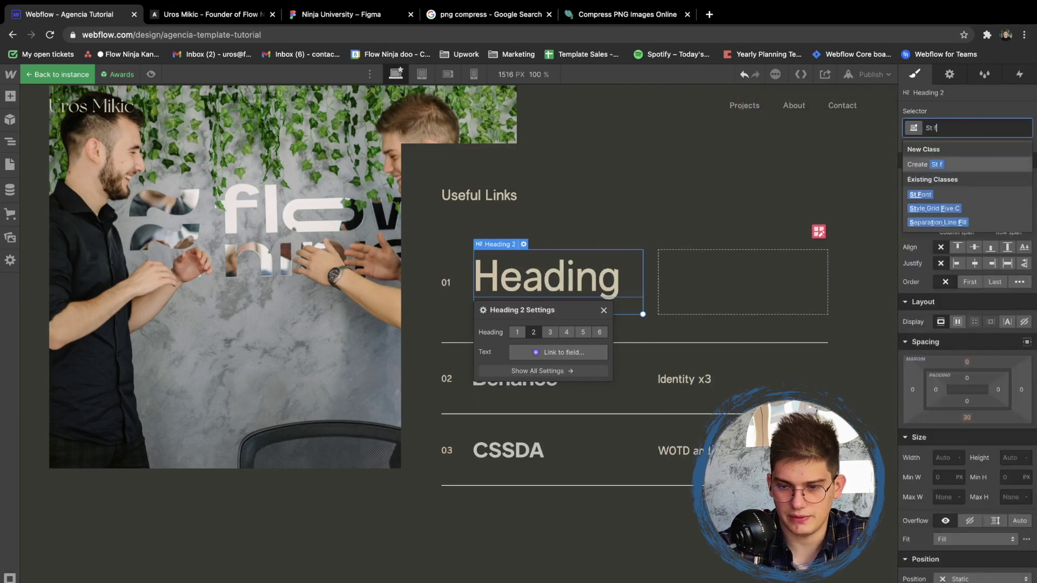
key("Return")
type("No m")
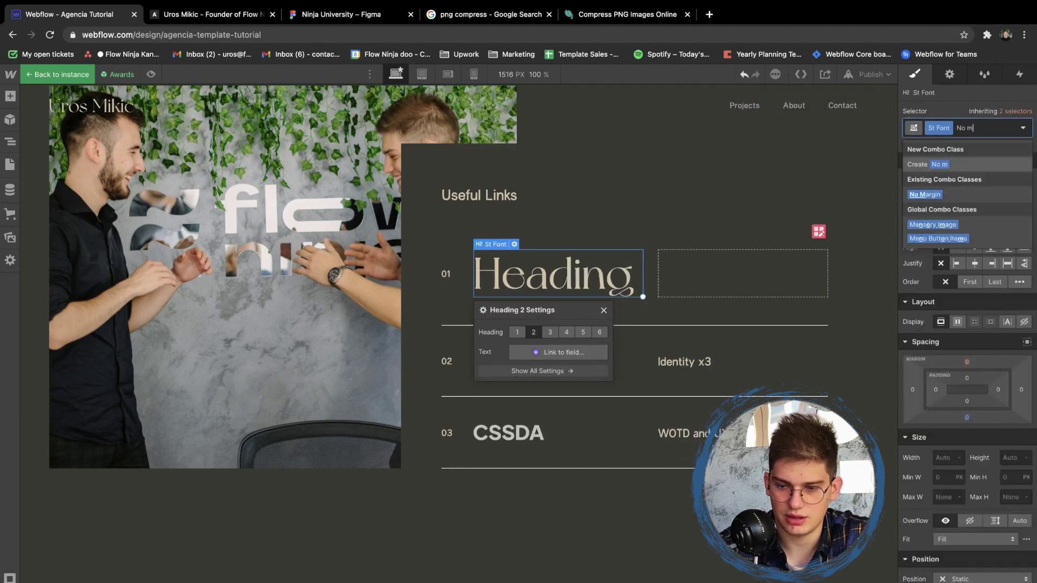
key("Return")
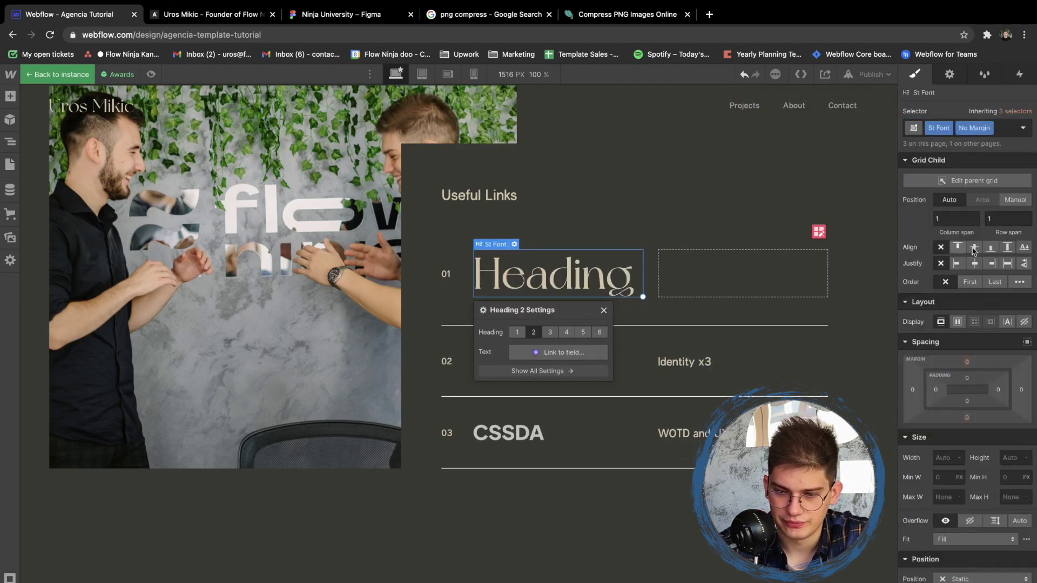
Replace the heading's text with the copied "Brand Guideliness" and extend it across two grid columns
double_click(625, 277)
key("super+v")
left_click(609, 309)
Delete the Bēhance and CSSDA award items
left_click(588, 336)
key("Delete")
key("Delete")
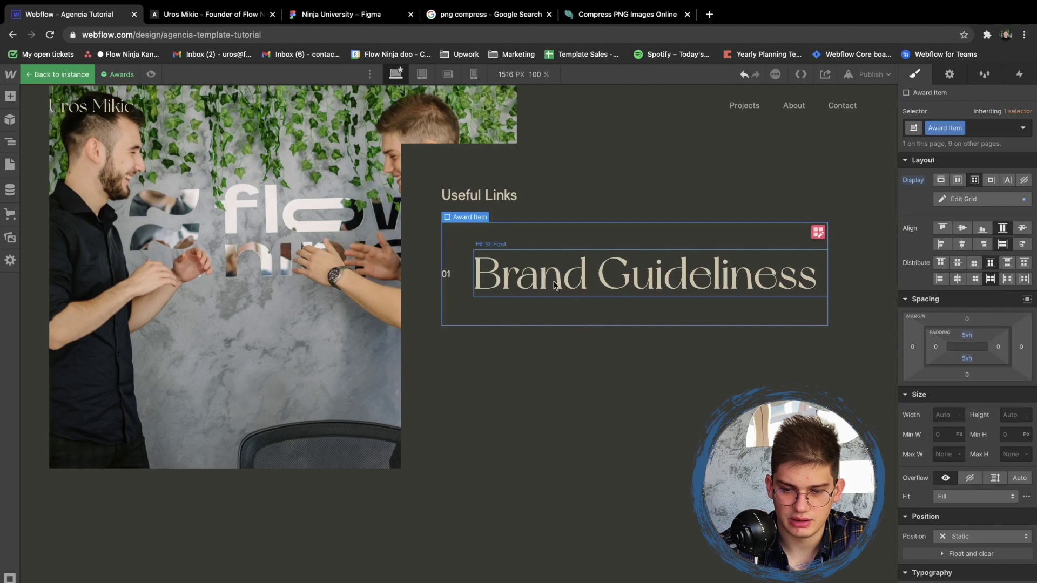
Change the "Brand Guideliness" heading's level to H4
left_click(558, 287)
left_click(514, 244)
left_click(548, 333)
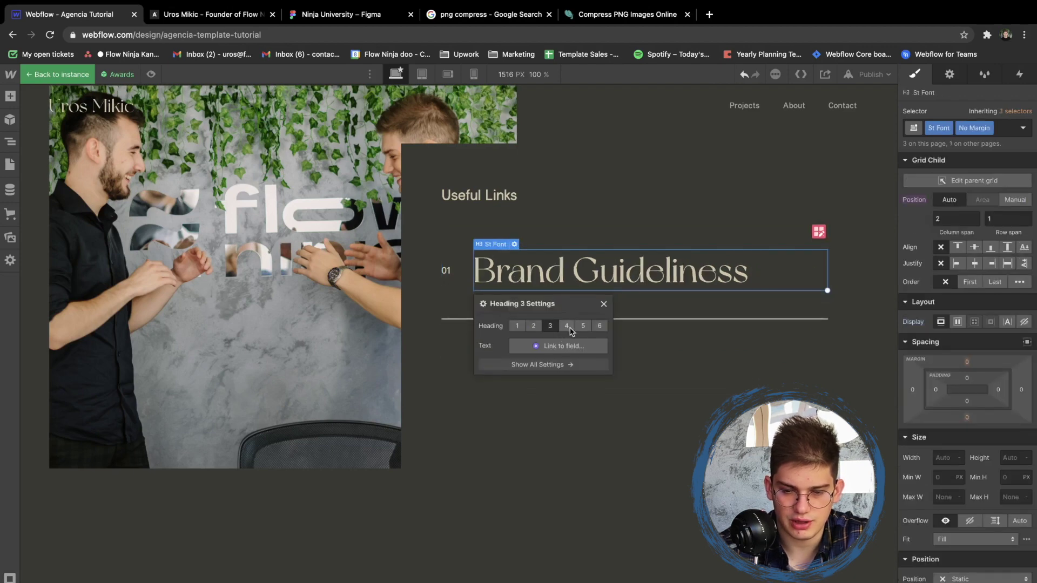
left_click(566, 332)
Set the Award Item's bottom border color to the Brand swatch
left_click(610, 301)
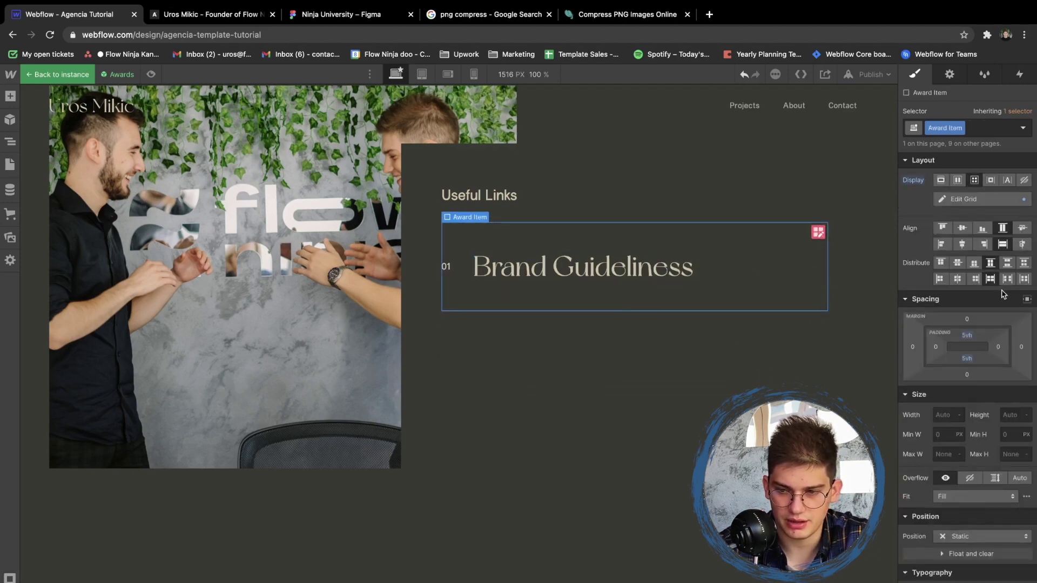
scroll(1004, 293, "down", 10)
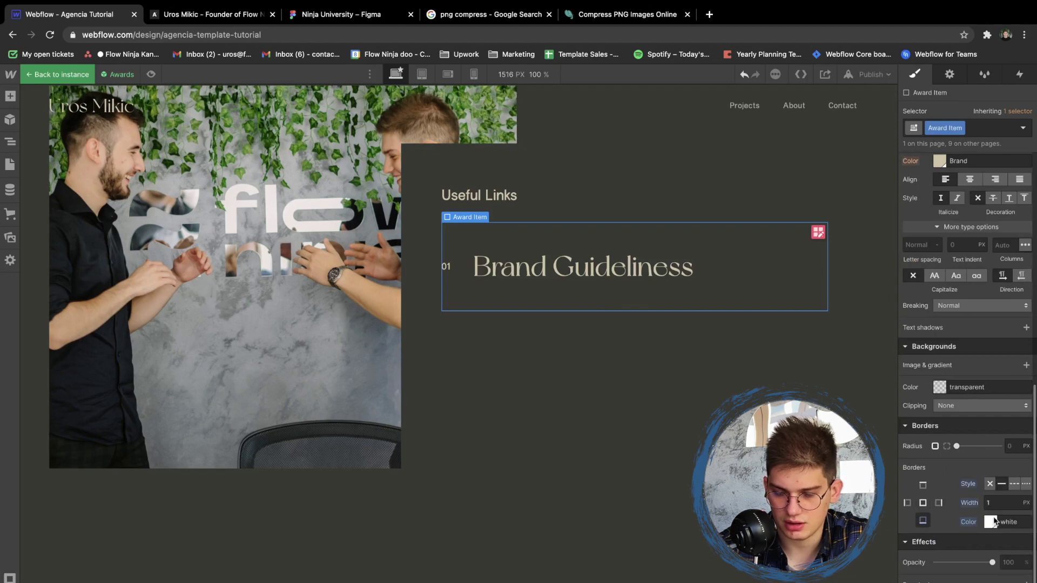
left_click(991, 522)
left_click(958, 460)
left_click(584, 288)
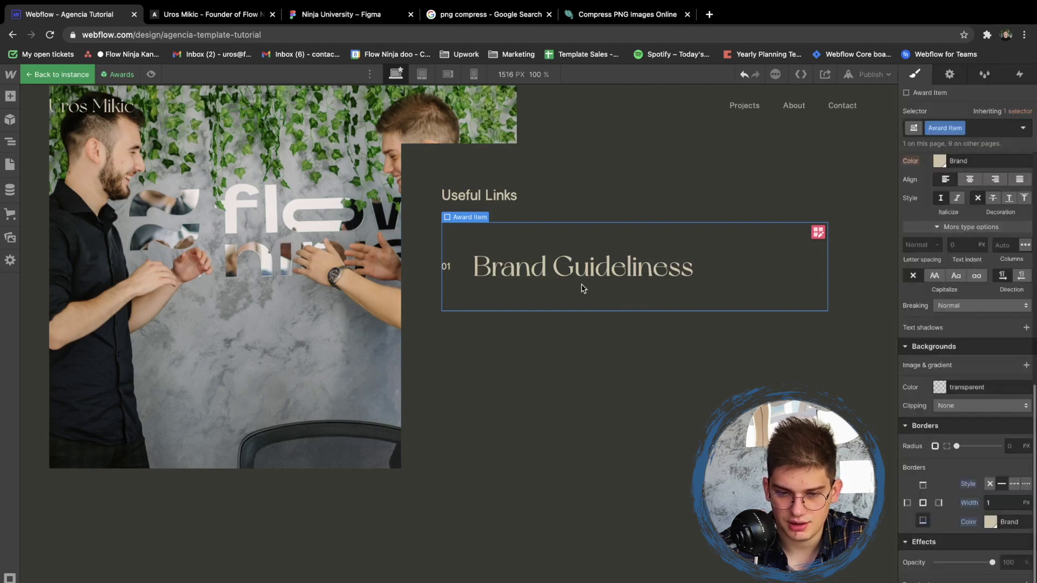
Convert the "Brand Guideliness" award item to a link block and duplicate it twice
right_click(583, 287)
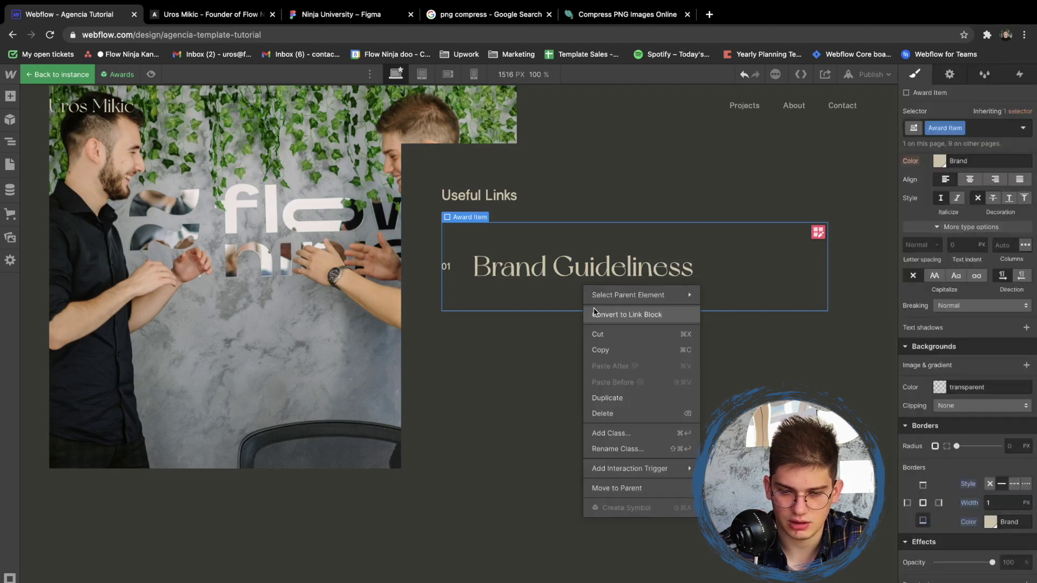
left_click(594, 312)
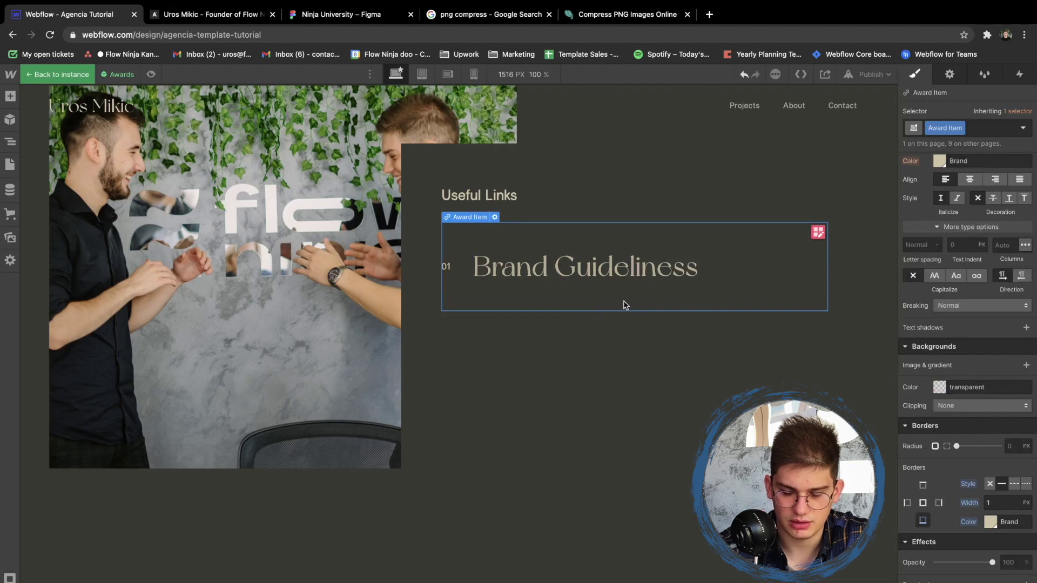
key("ctrl+d")
key("ctrl+d")
Replace the second link item's heading with "Free Fitness Template" from the Figma design
key("ctrl+Tab")
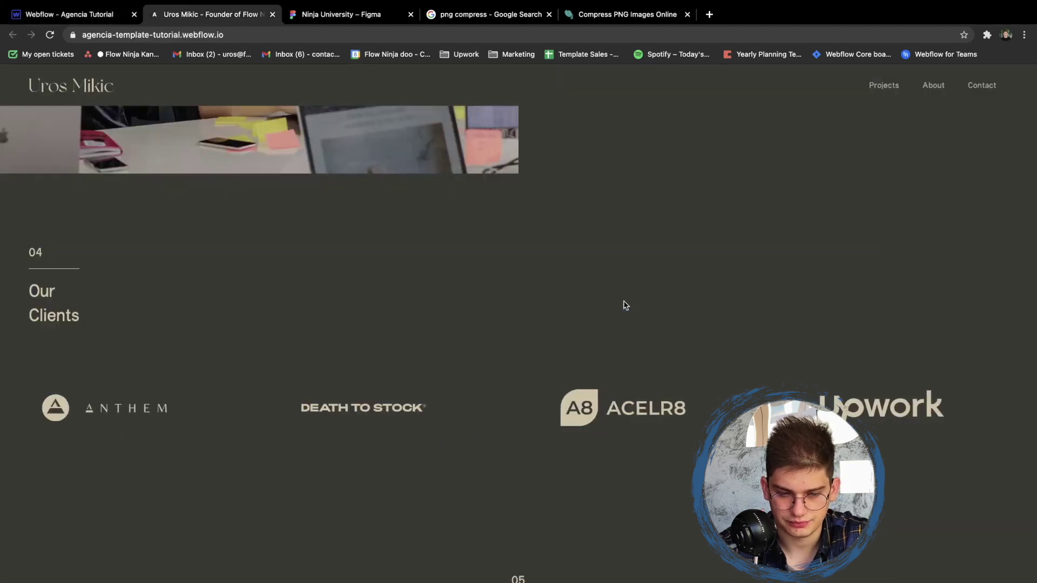
key("ctrl+Tab")
left_click(555, 349)
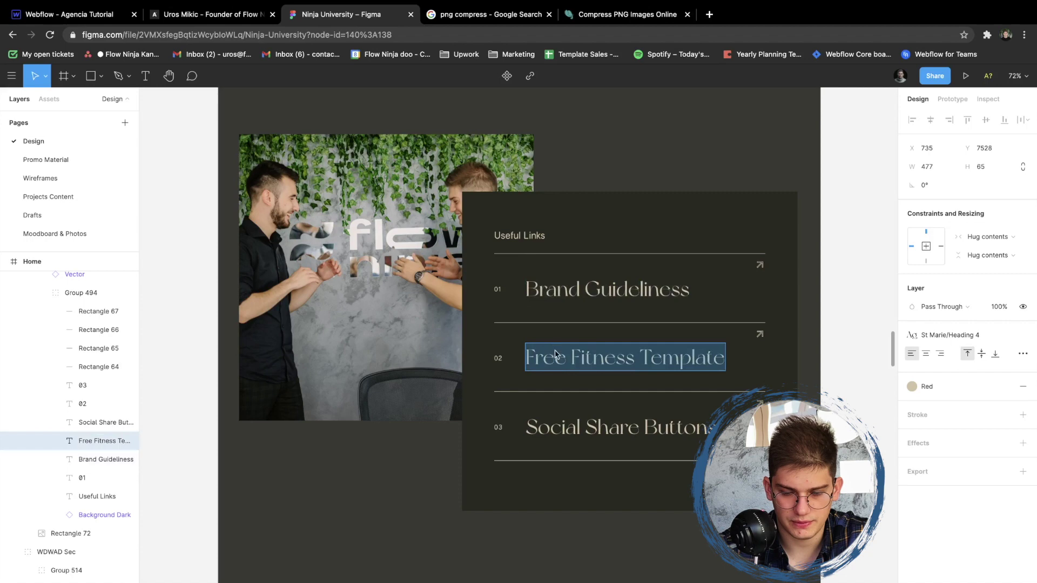
key("super+1")
double_click(547, 357)
key("super+a")
type("Free Fitness Template")
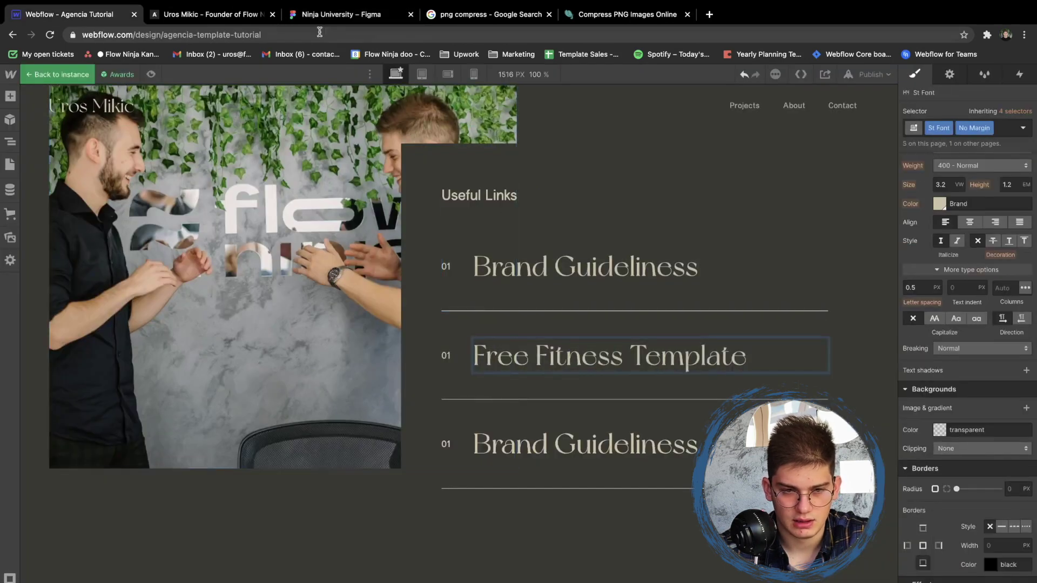
Replace the third link item's heading with "Social Share Buttons" from the Figma design
left_click(322, 15)
double_click(561, 431)
key("super+1")
double_click(561, 444)
key("ctrl+a")
type("Social Share Buttons")
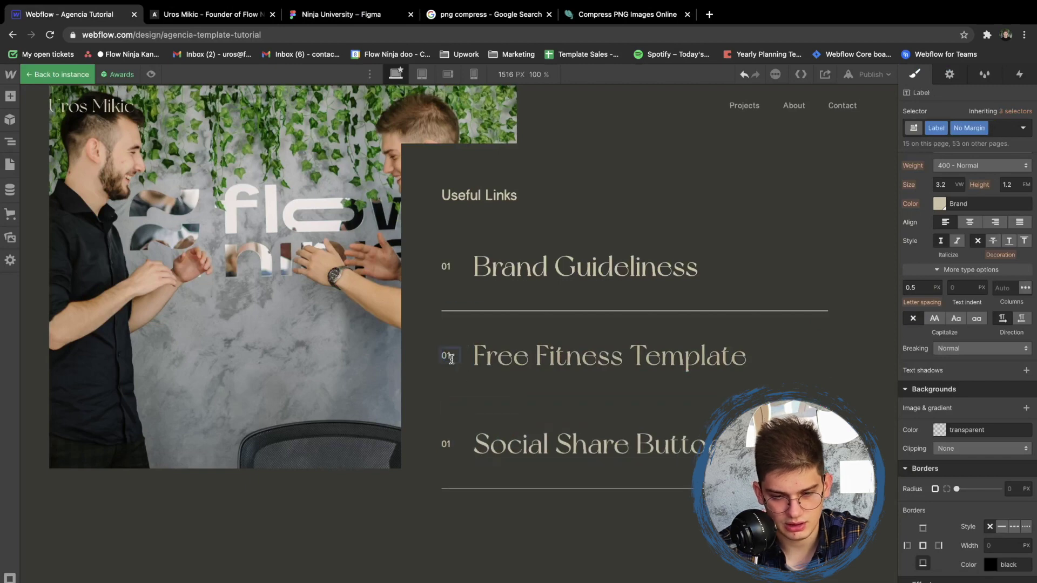
Number the "Free Fitness Template" item 02 and the "Social Share Buttons" item 03
double_click(452, 358)
type("02")
key("Escape")
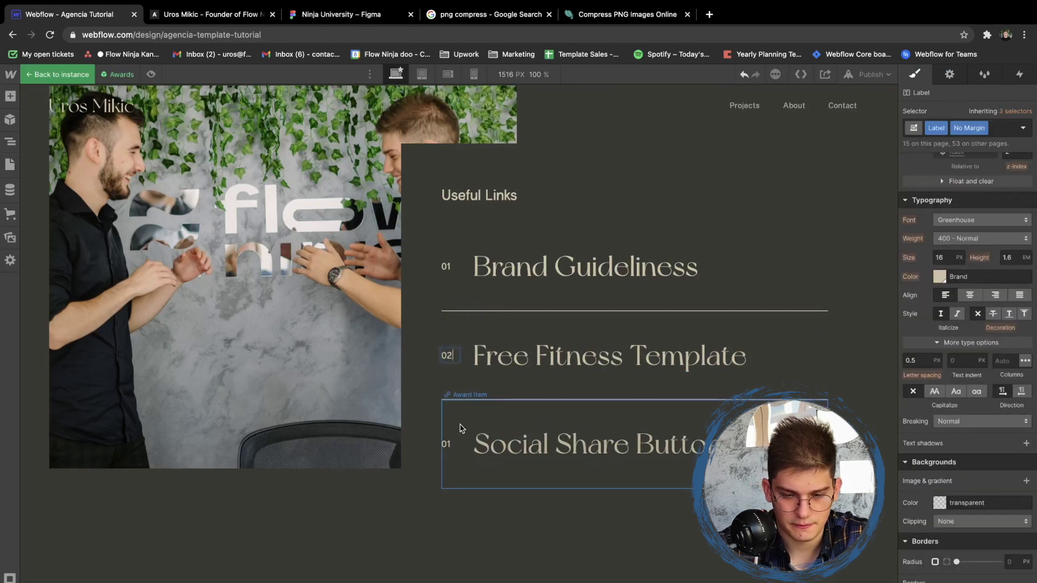
double_click(446, 443)
type("0")
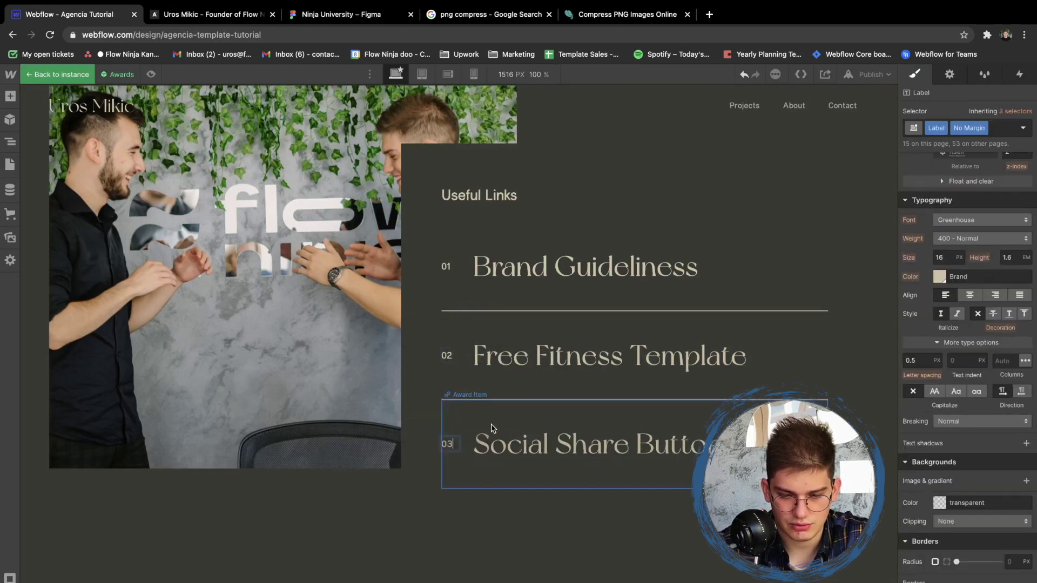
left_click(465, 451)
left_click(474, 348)
Set the bottom border color in the Award Item's hover state to the Brand swatch
left_click(467, 283)
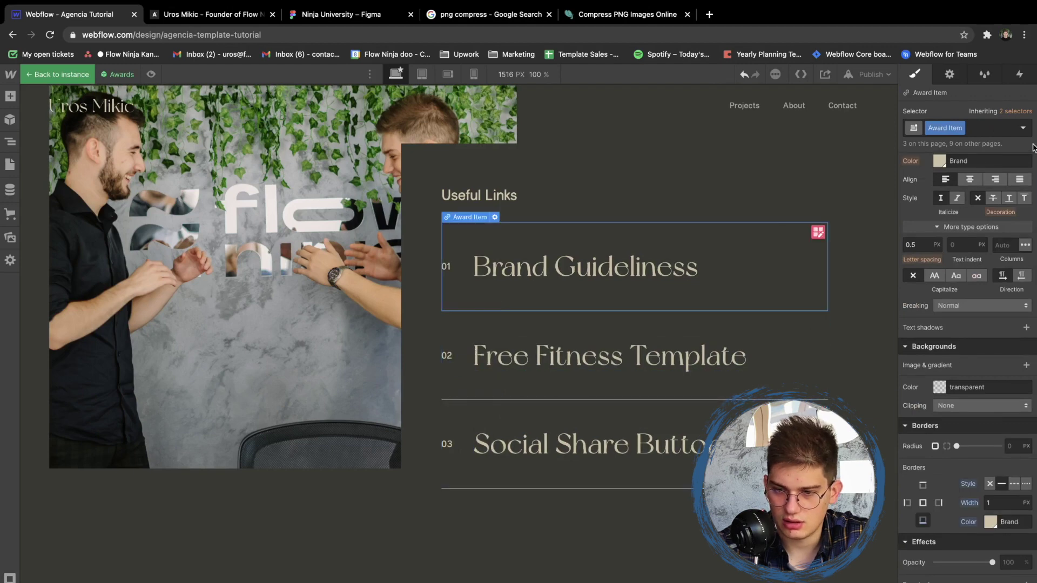
left_click(1022, 130)
left_click(953, 183)
scroll(972, 394, "down", 3)
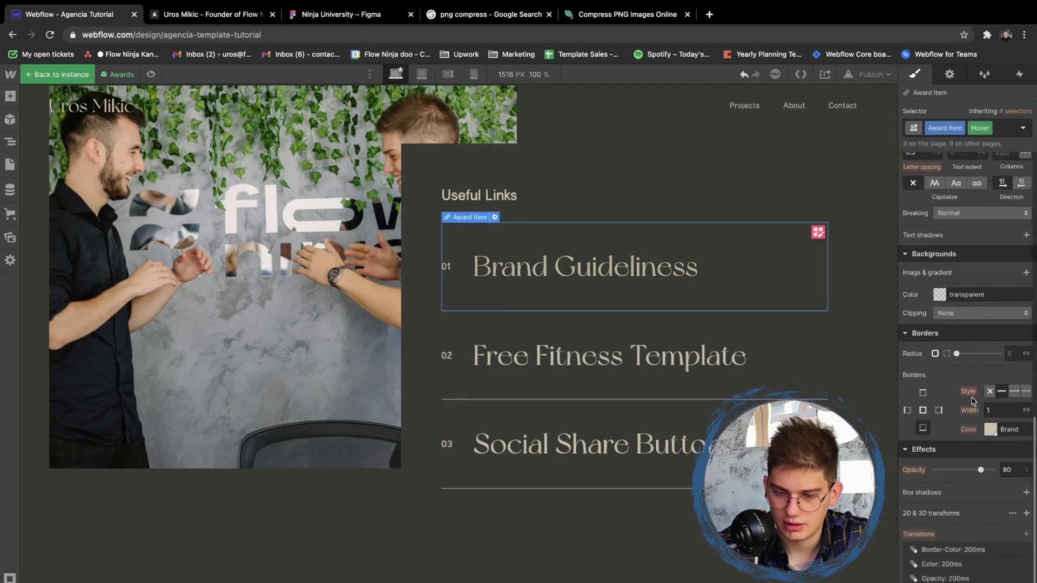
left_click(991, 429)
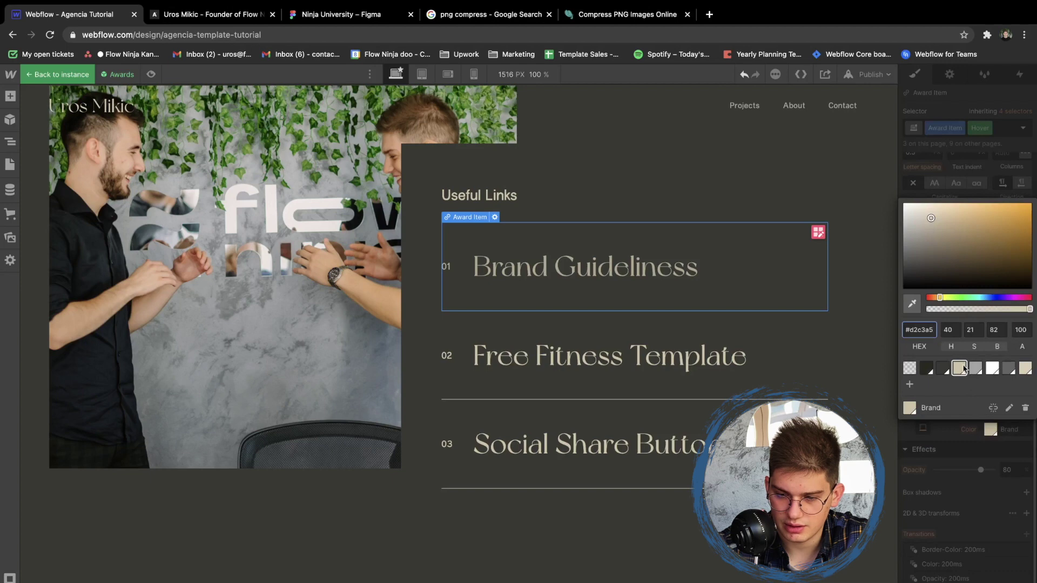
left_click(952, 456)
left_click(751, 423)
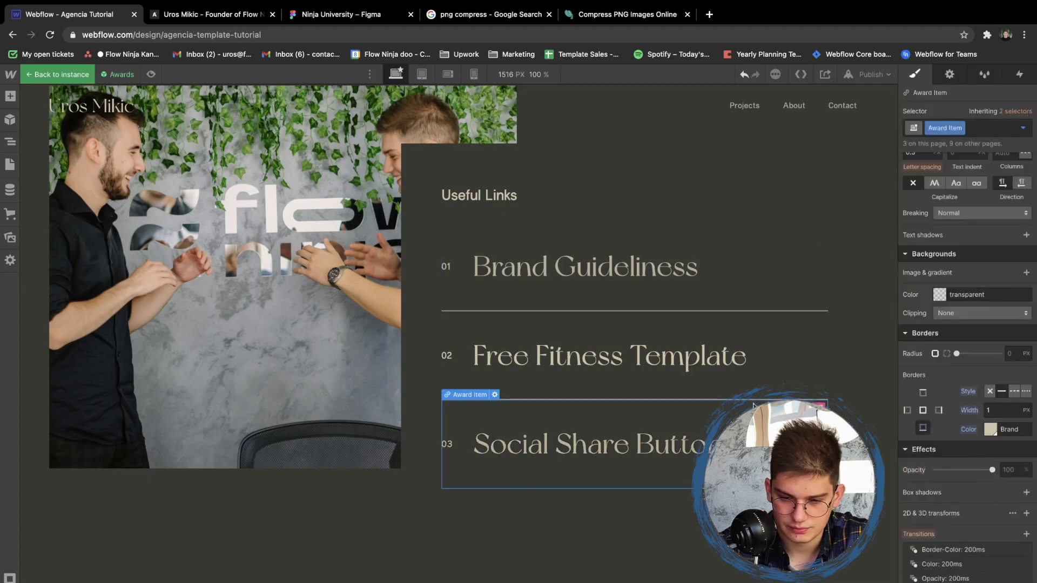
left_click(761, 387)
left_click(754, 303)
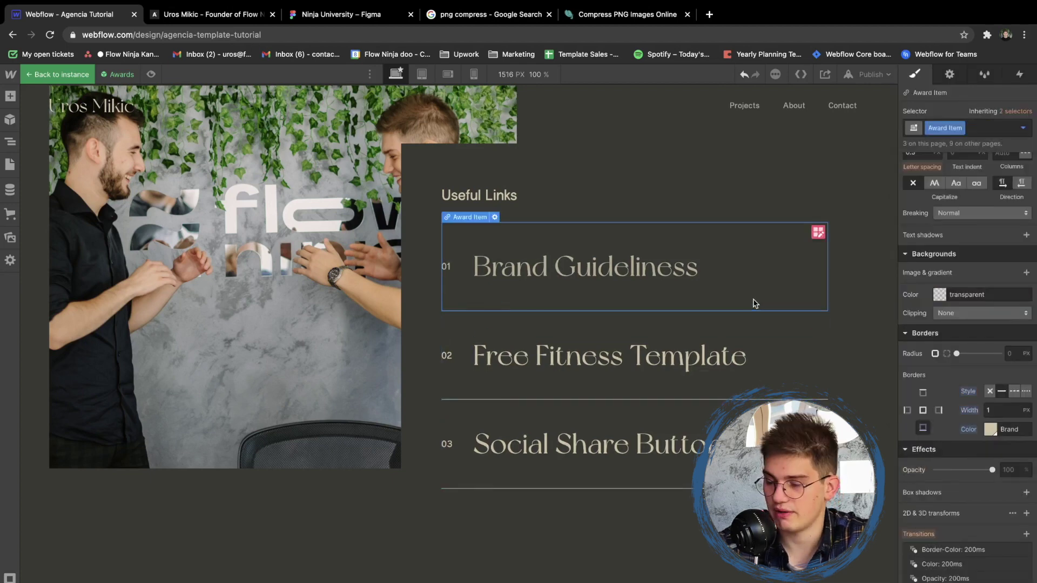
left_click(668, 169)
left_click(519, 190)
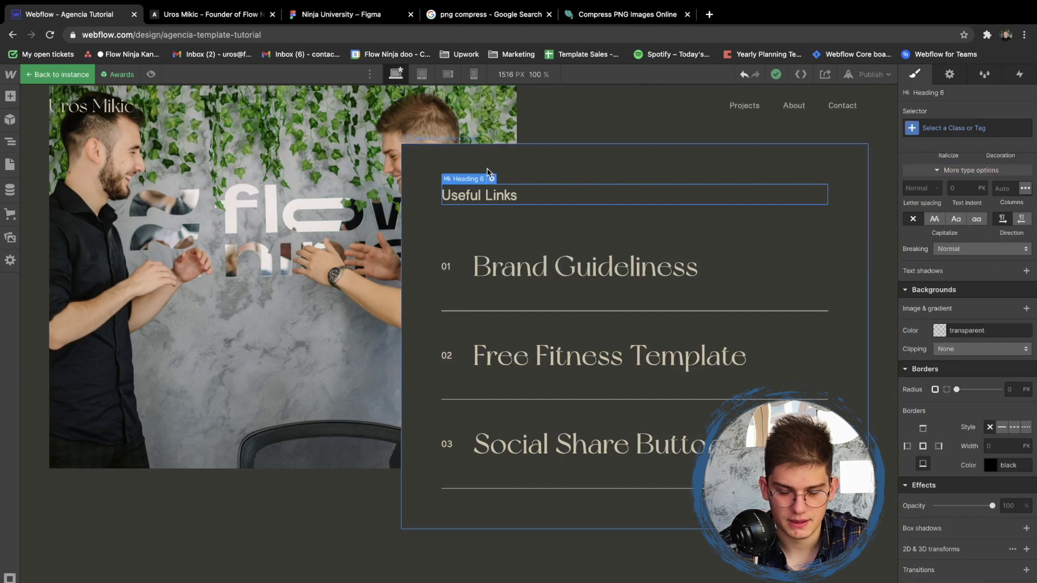
left_click(518, 270)
left_click(486, 359)
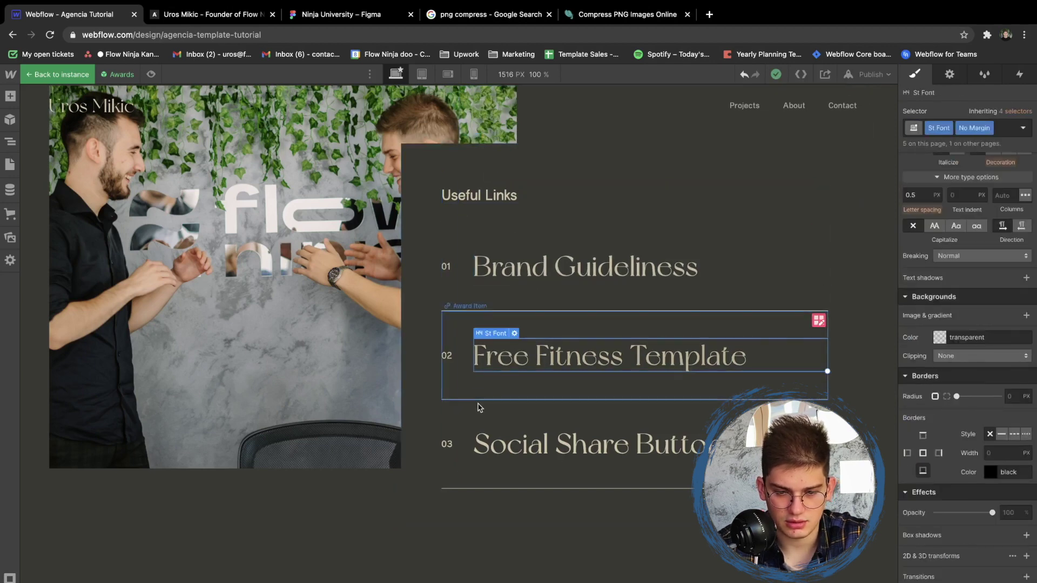
left_click(480, 404)
left_click(527, 293)
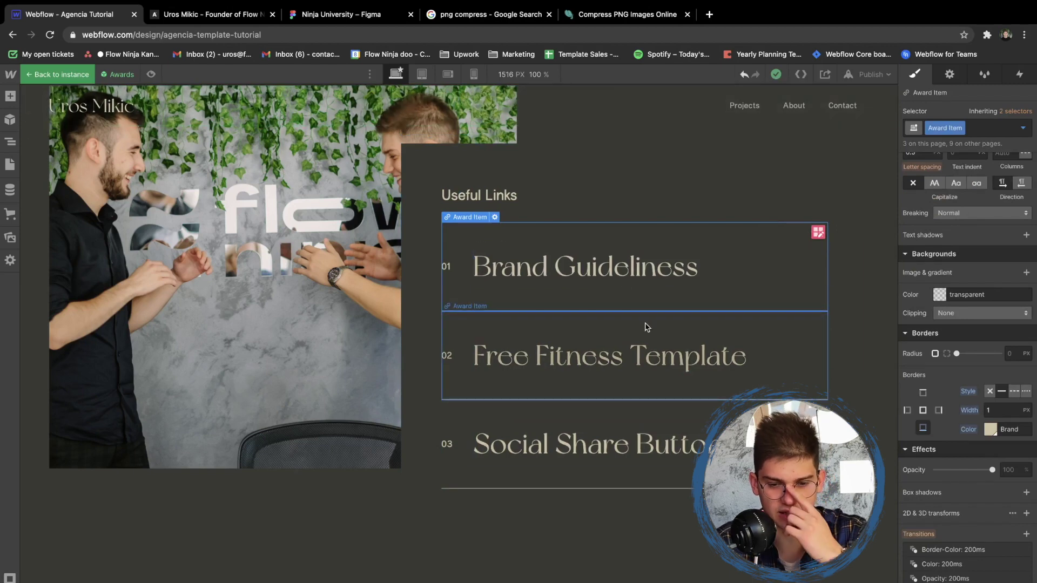
Review the footer design in Figma and replace the arrow image of Webflow's Projects footer link with Red Sparrow.svg
scroll(408, 338, "down", 5)
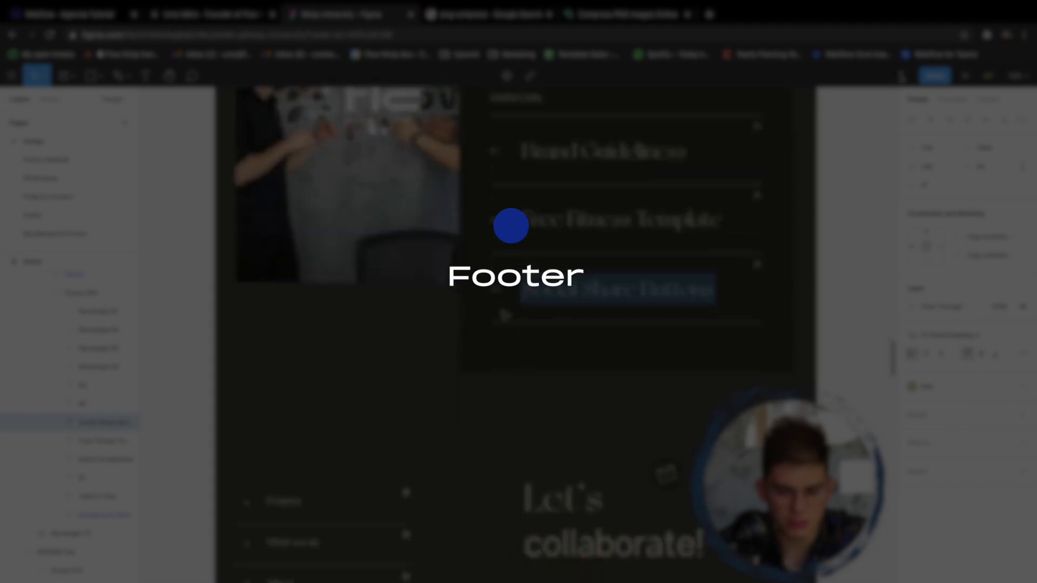
scroll(463, 323, "down", 5)
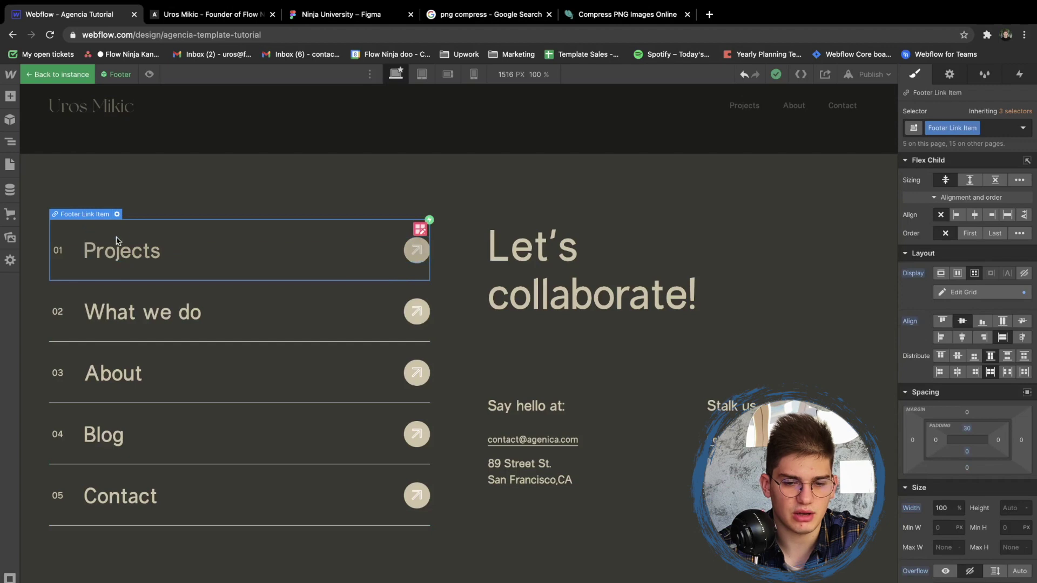
left_click(421, 247)
left_click(473, 241)
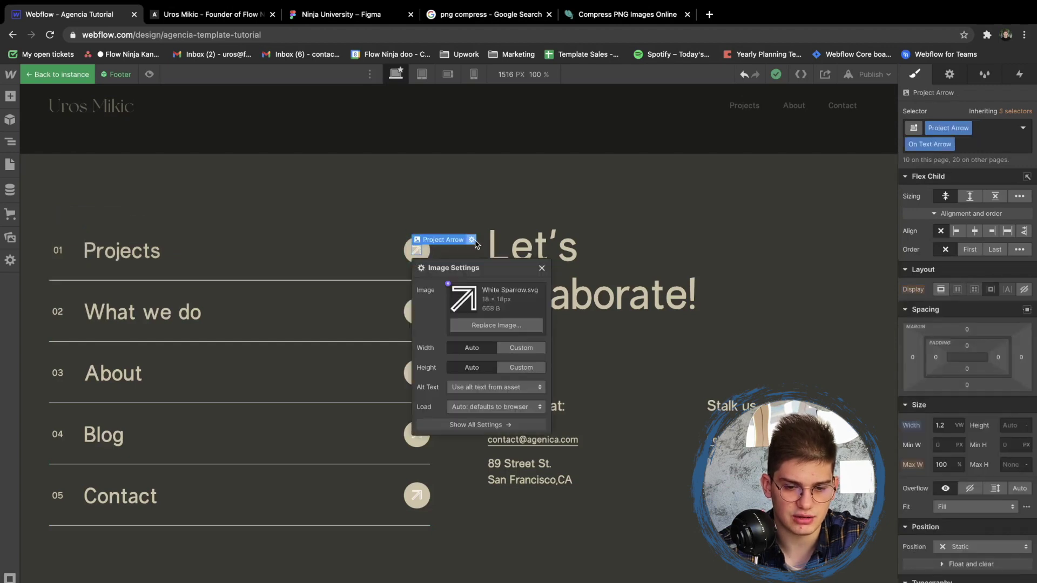
left_click(496, 325)
left_click(37, 261)
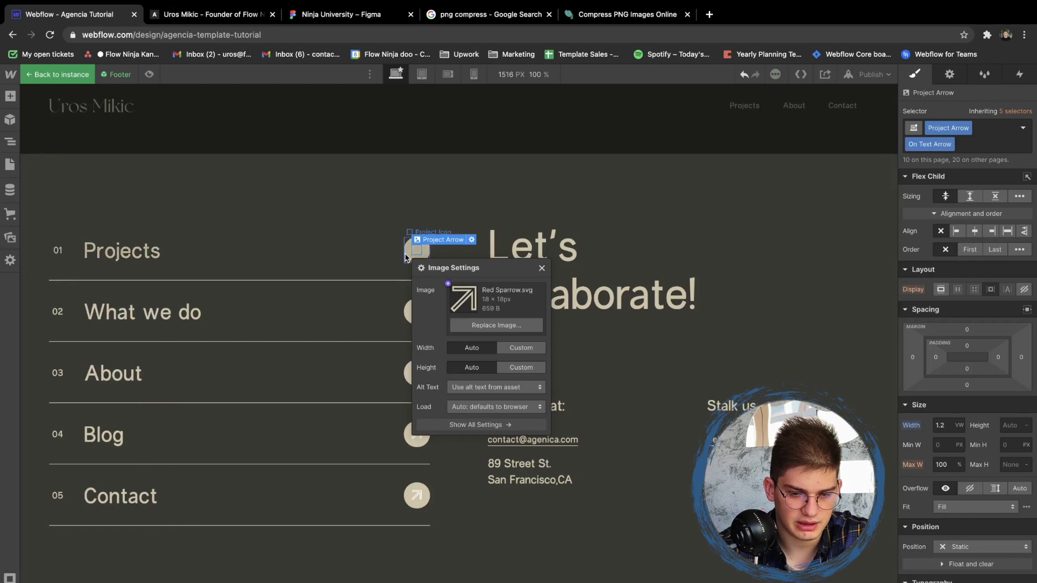
Set the background color of the footer links' Project Icon circle to the Black swatch
left_click(406, 258)
scroll(955, 333, "down", 5)
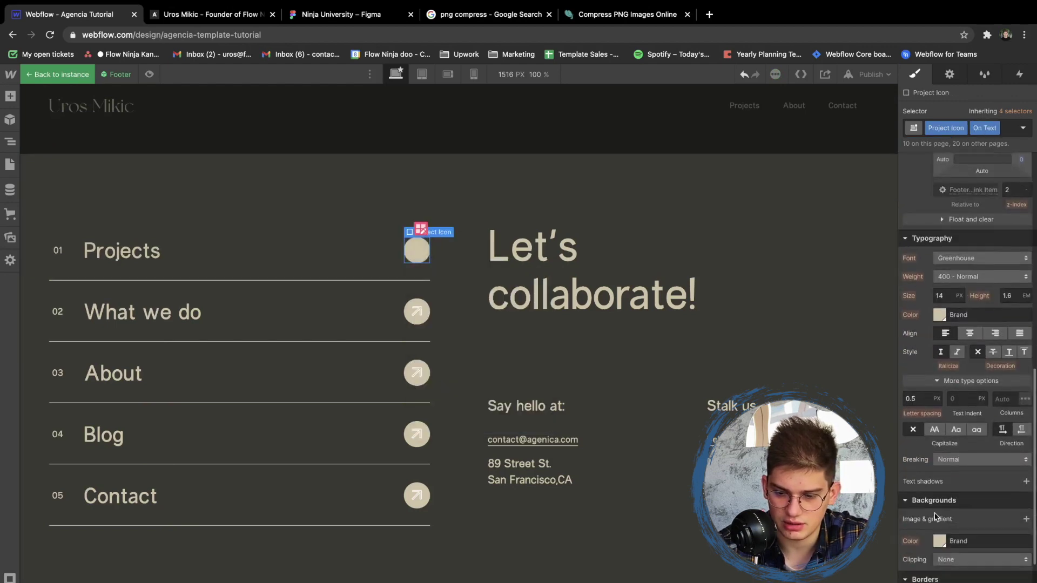
left_click(939, 540)
left_click(926, 479)
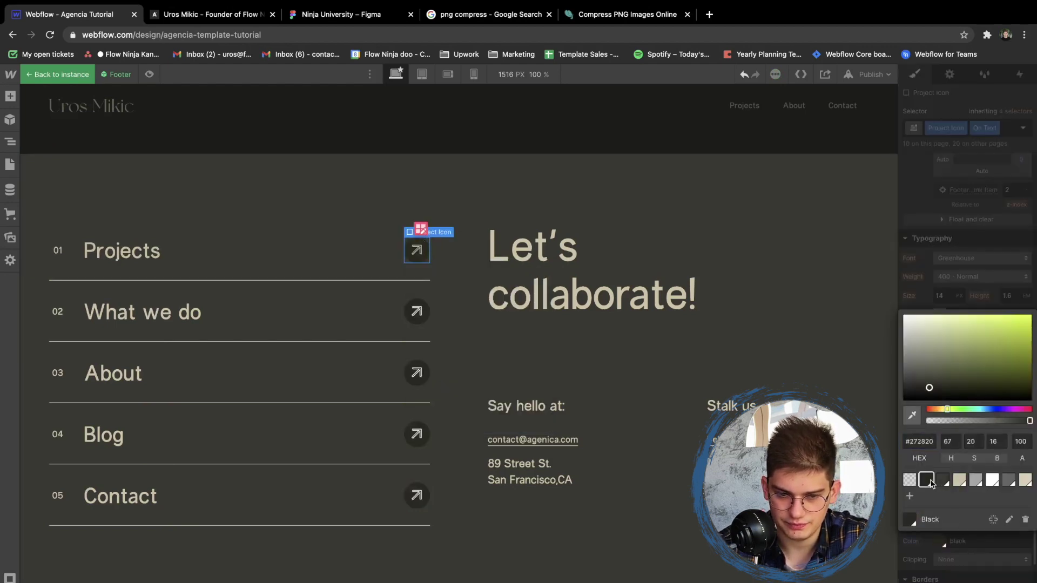
left_click(458, 351)
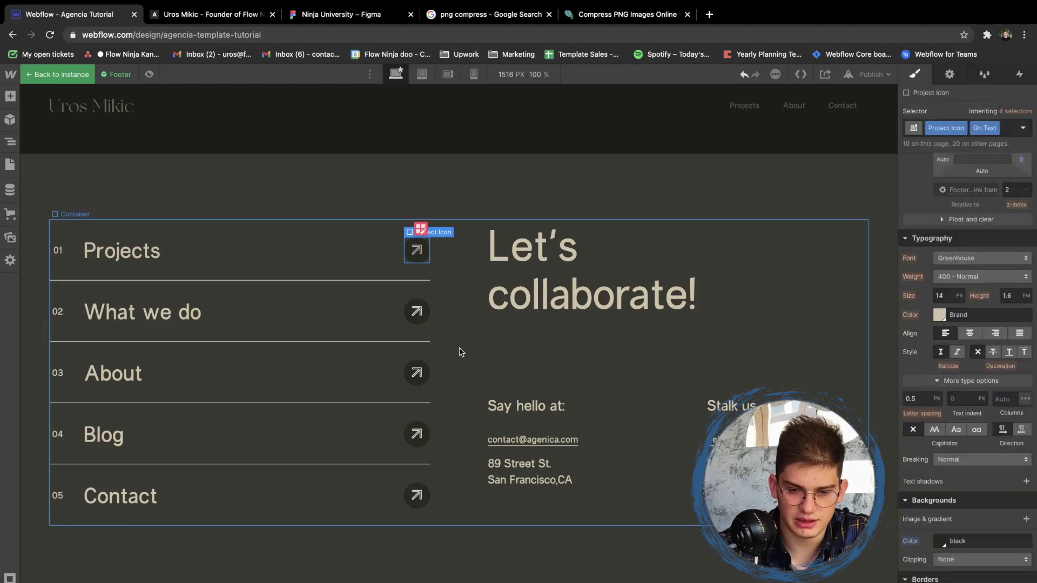
Replace the arrow images of the What we do, About, Blog and Contact footer links with Red Sparrow.svg
left_click(415, 310)
left_click(472, 301)
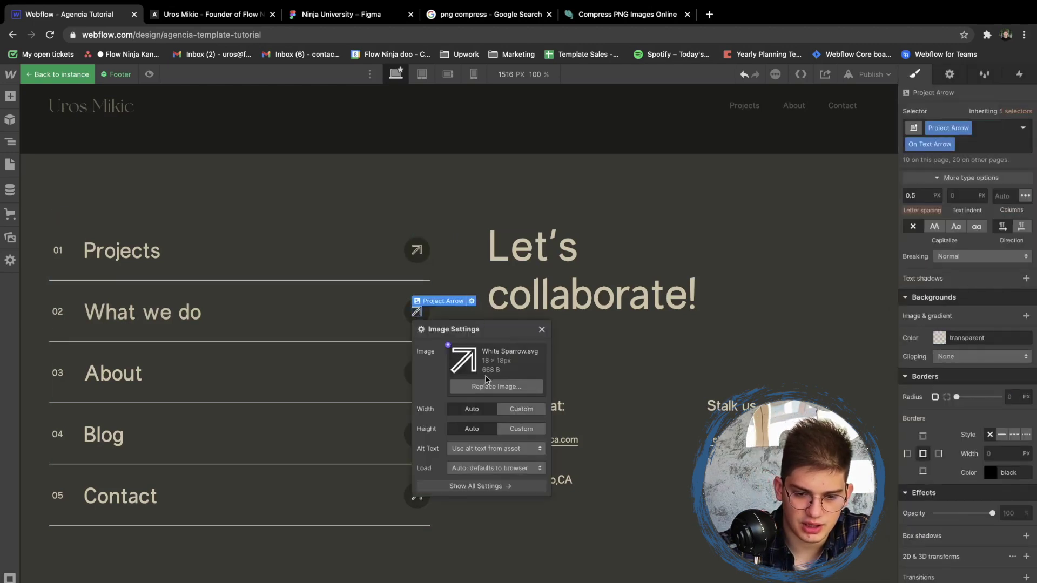
left_click(489, 387)
double_click(416, 372)
left_click(469, 447)
left_click(47, 256)
double_click(417, 435)
left_click(475, 509)
left_click(47, 256)
double_click(416, 495)
left_click(476, 377)
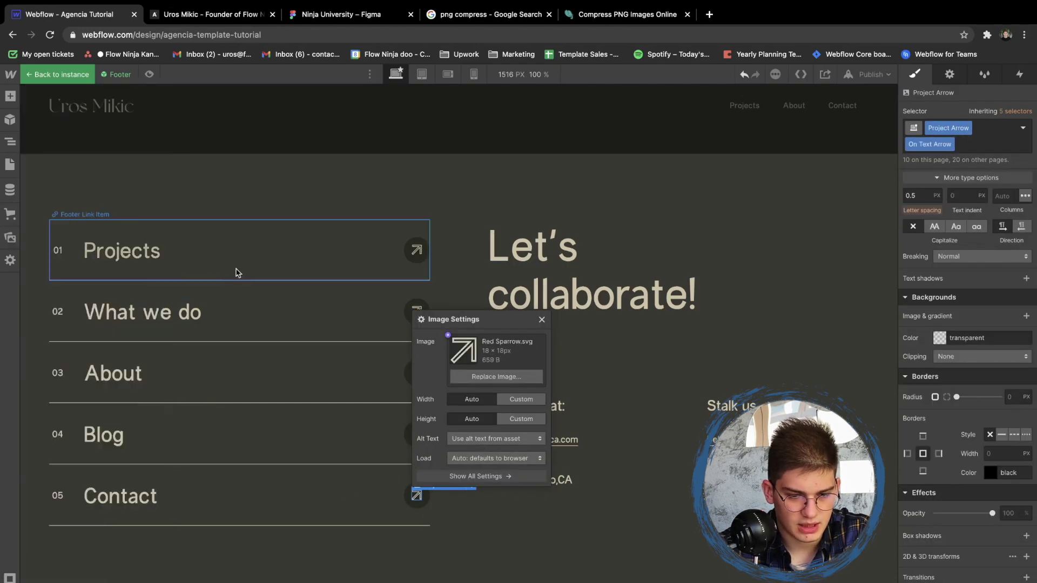
Check the link settings of the Projects item in the footer
left_click(194, 250)
left_click(155, 201)
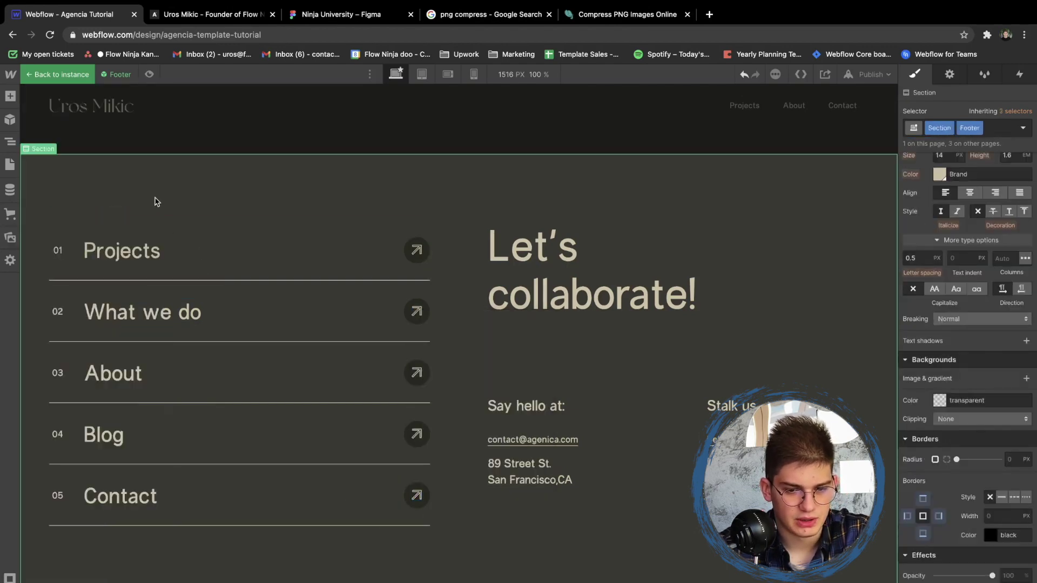
left_click(193, 276)
key("d")
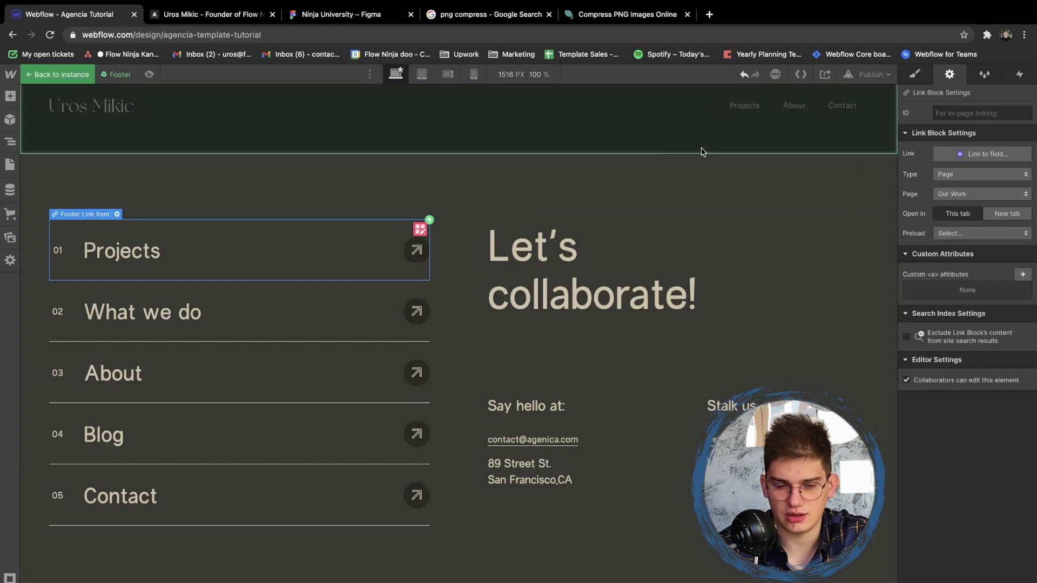
Delete the What we do and Blog links from the footer list
left_click(347, 298)
left_click(347, 296)
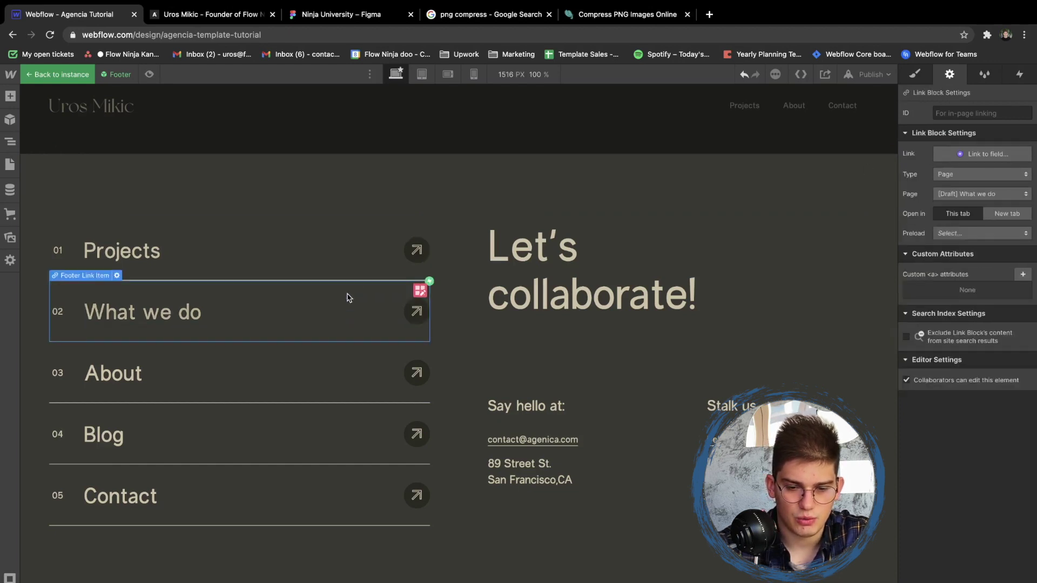
key("Delete")
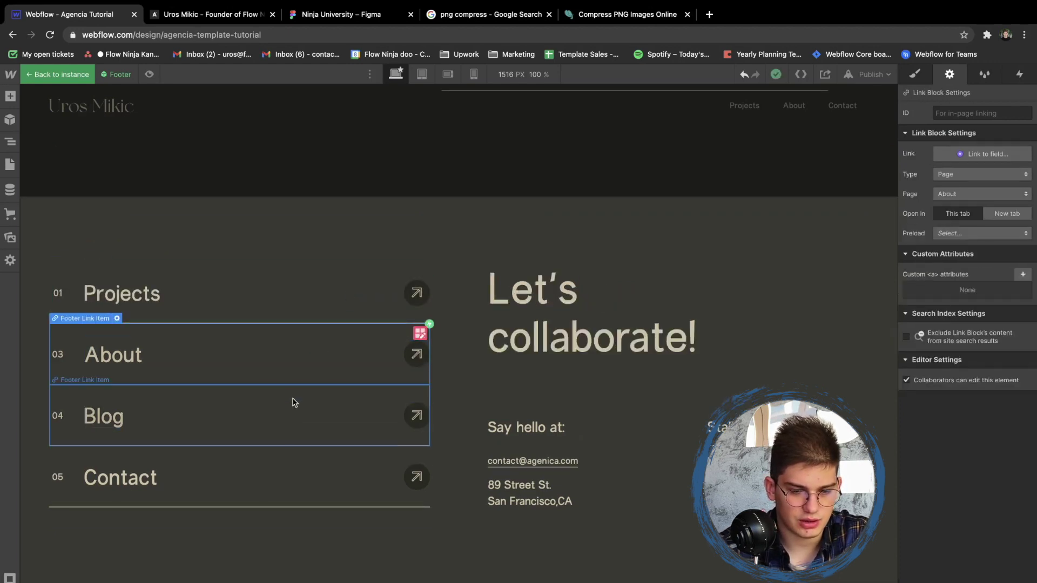
left_click(292, 403)
key("Delete")
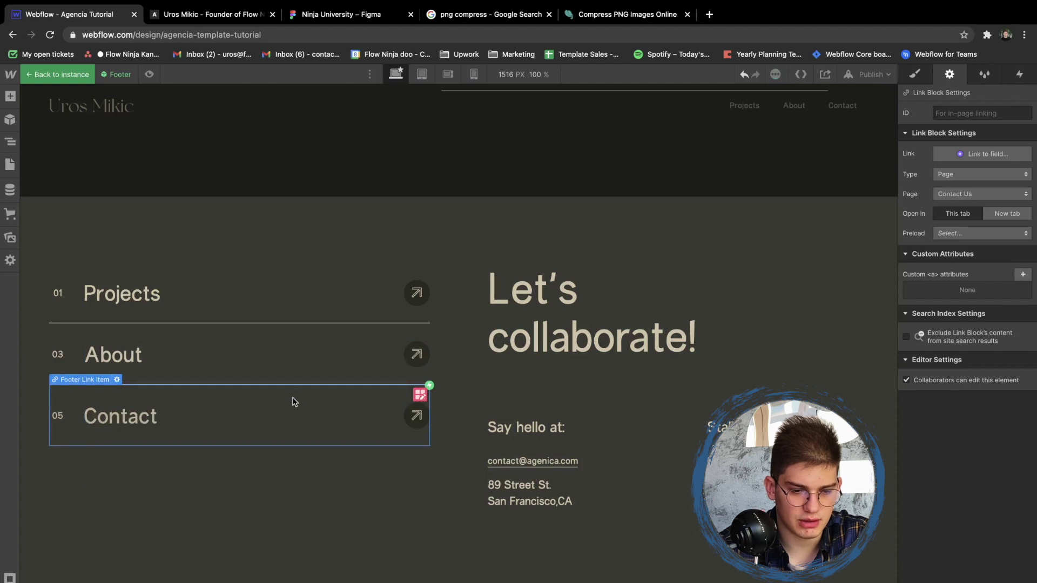
Check the link settings of the footer's Projects item, contact e-mail, and Behance, Dribbble and Instagram links
left_click(182, 310)
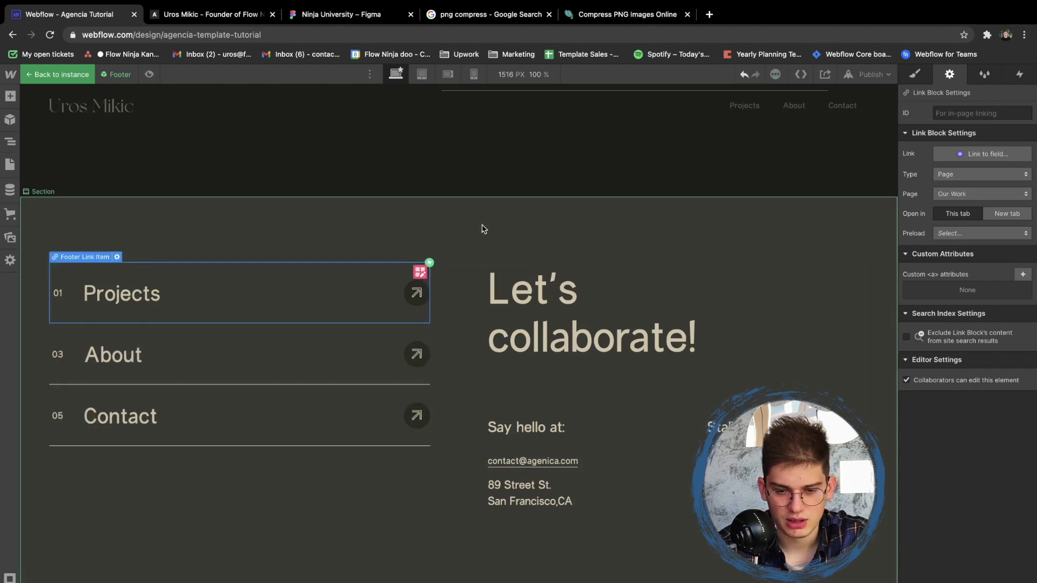
left_click(521, 462)
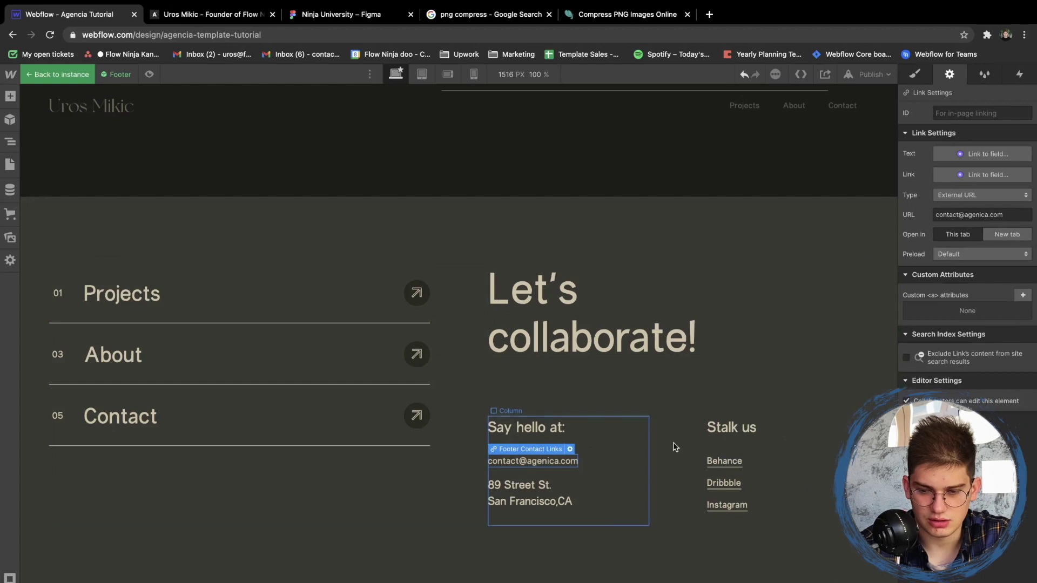
left_click(725, 462)
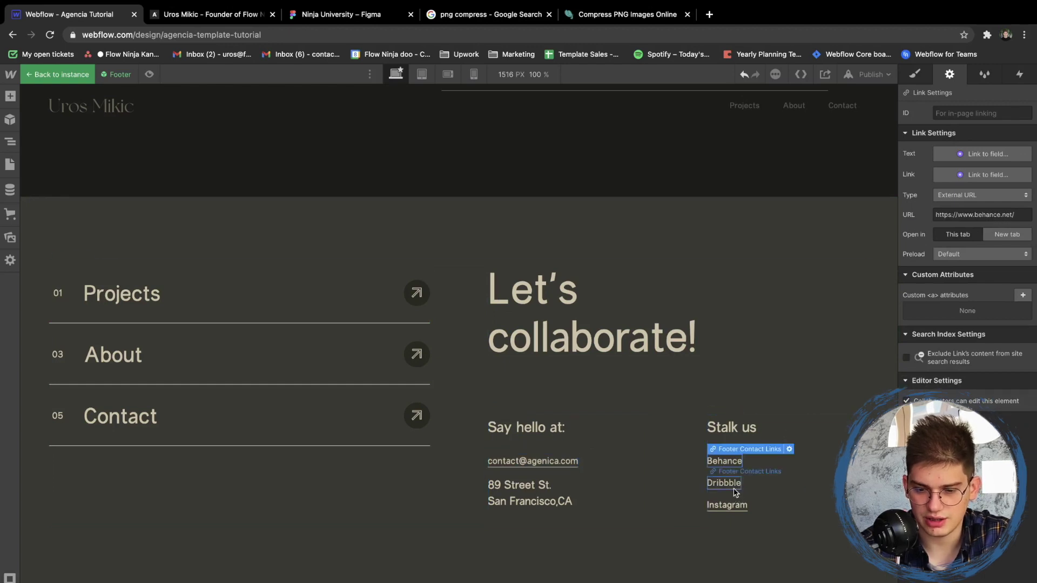
left_click(728, 483)
left_click(729, 506)
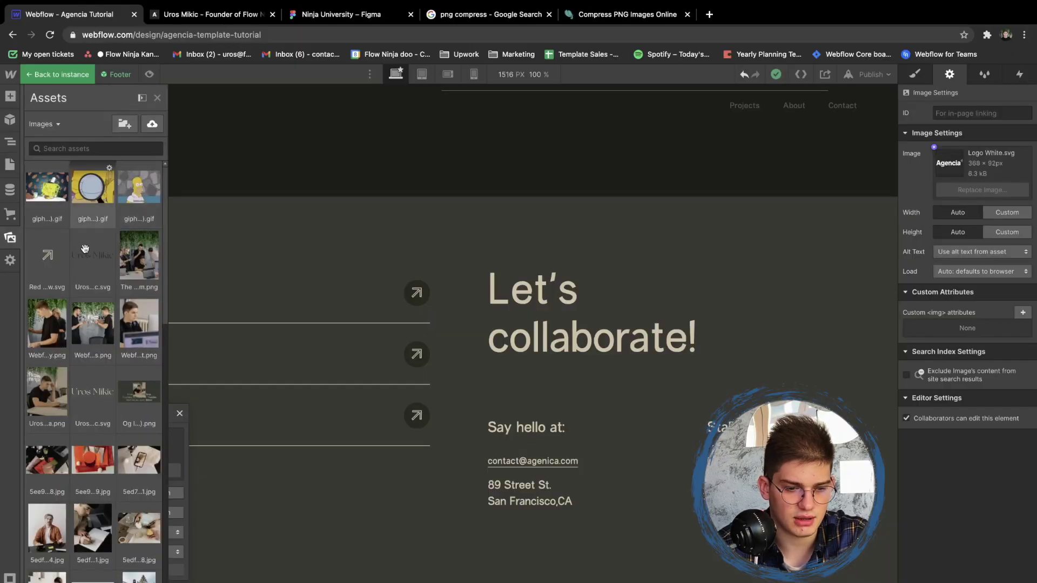
Replace the logo in the footer's bottom row with the light wordmark SVG and delete the middle link group containing the Style Guide link
left_click(93, 394)
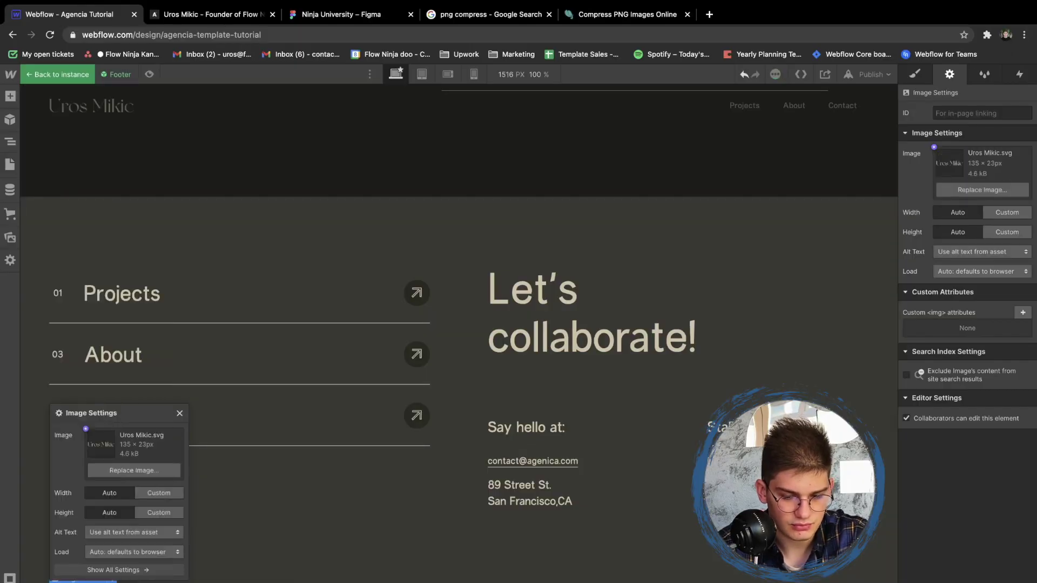
left_click(93, 396)
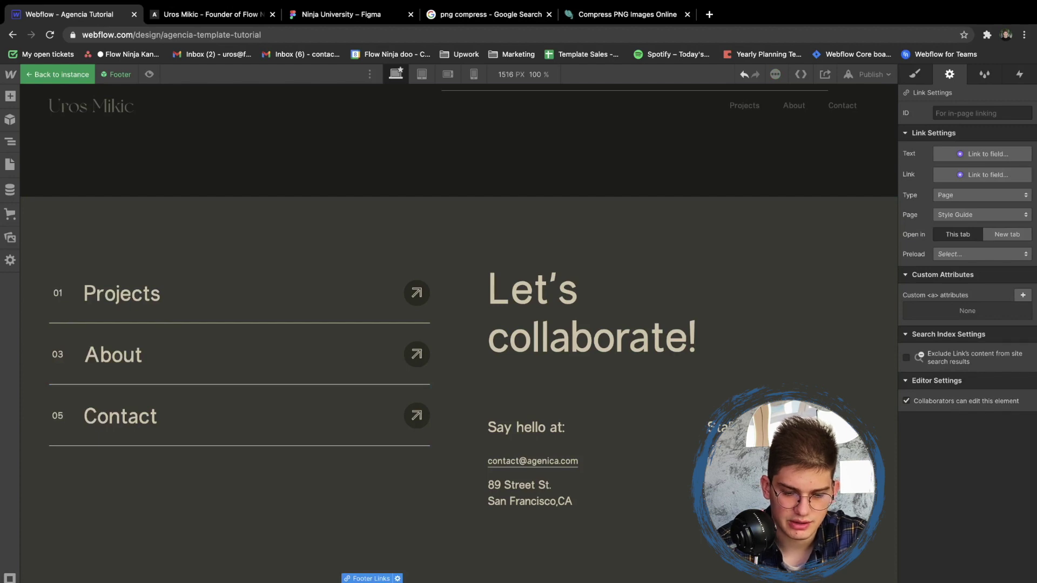
key("Delete")
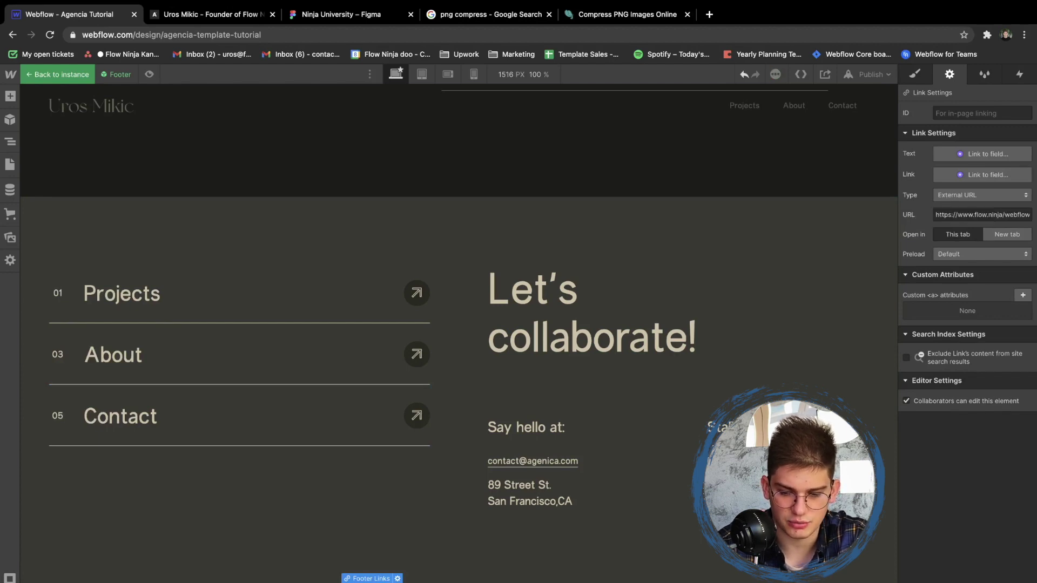
key("Delete")
scroll(458, 333, "down", 1)
left_click(400, 578)
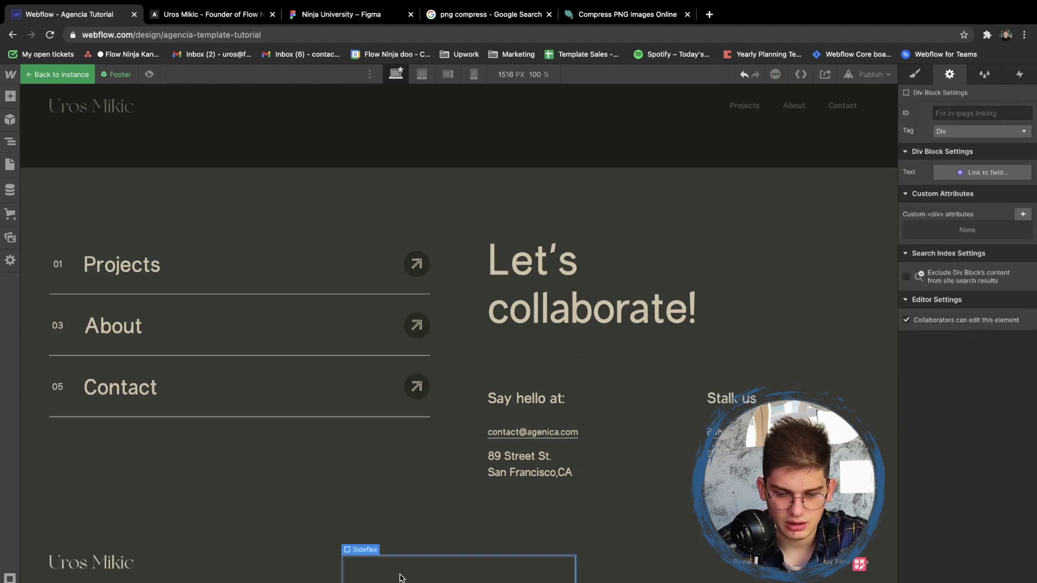
key("super+z")
double_click(354, 582)
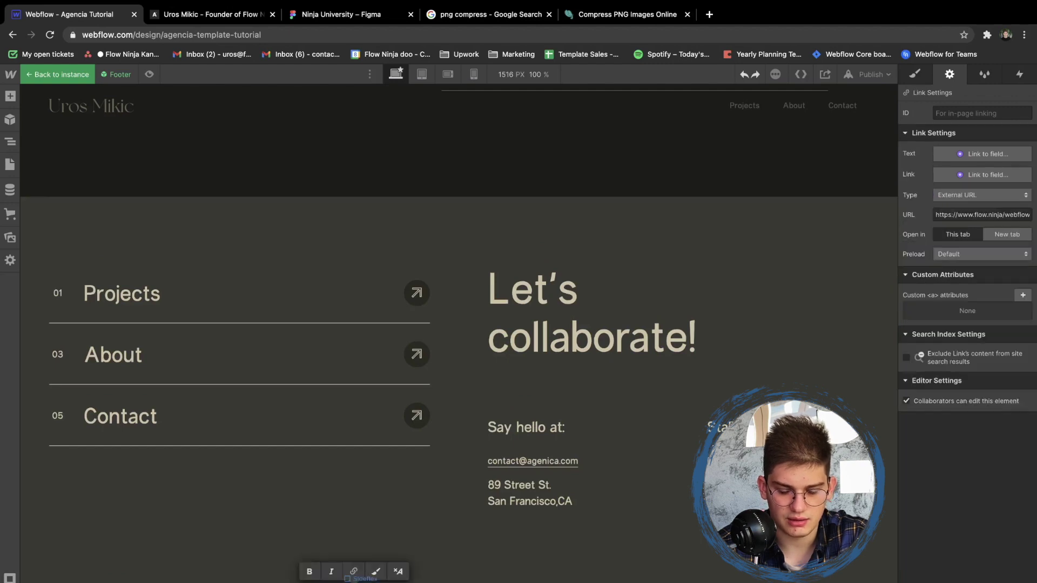
key("Escape")
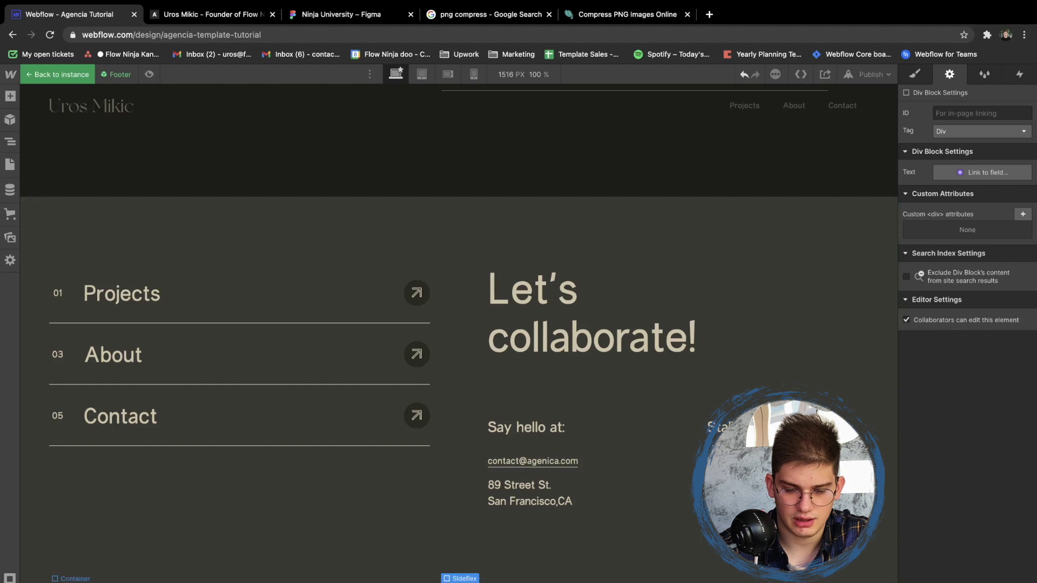
Inspect the style settings of the logo, remaining Sideflex block and container in the footer's bottom row, and leave footer editing
key("s")
key("Left")
key("Down")
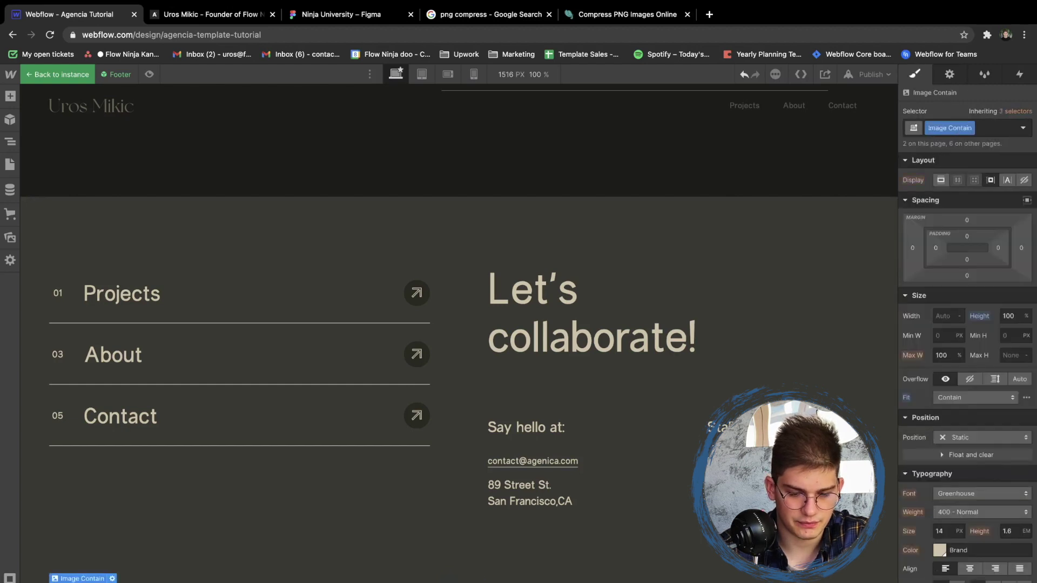
key("Up")
key("Right")
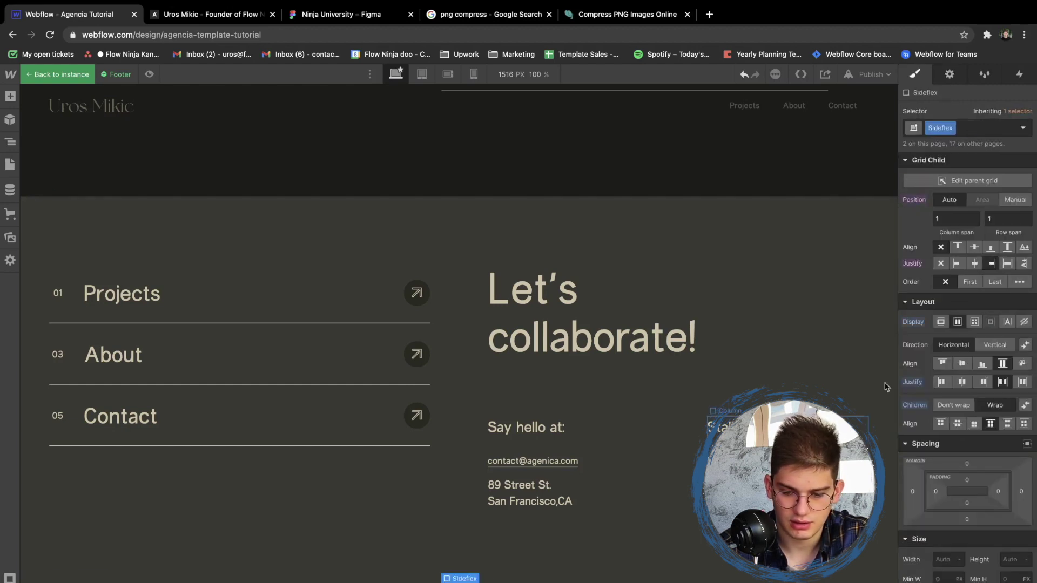
left_click(821, 259)
left_click(665, 164)
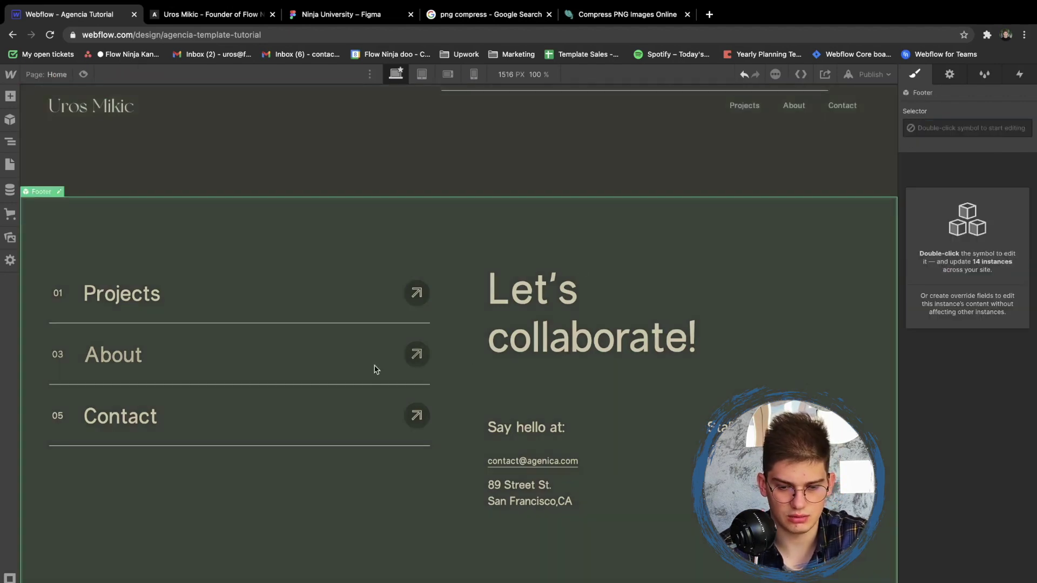
double_click(464, 360)
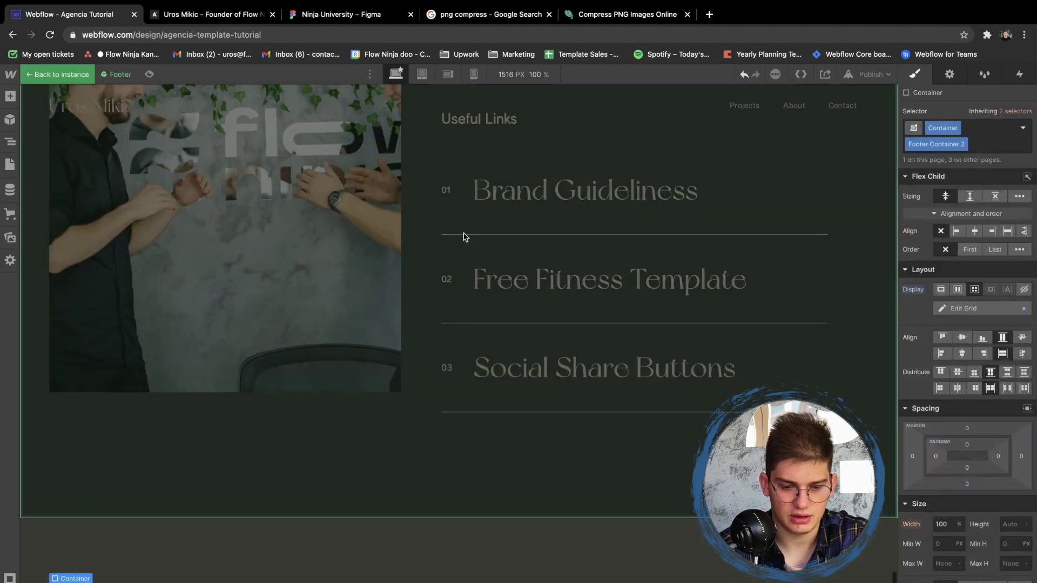
left_click(463, 236)
Give the "Some of my latest projects" section the ID projects
scroll(458, 422, "up", 20)
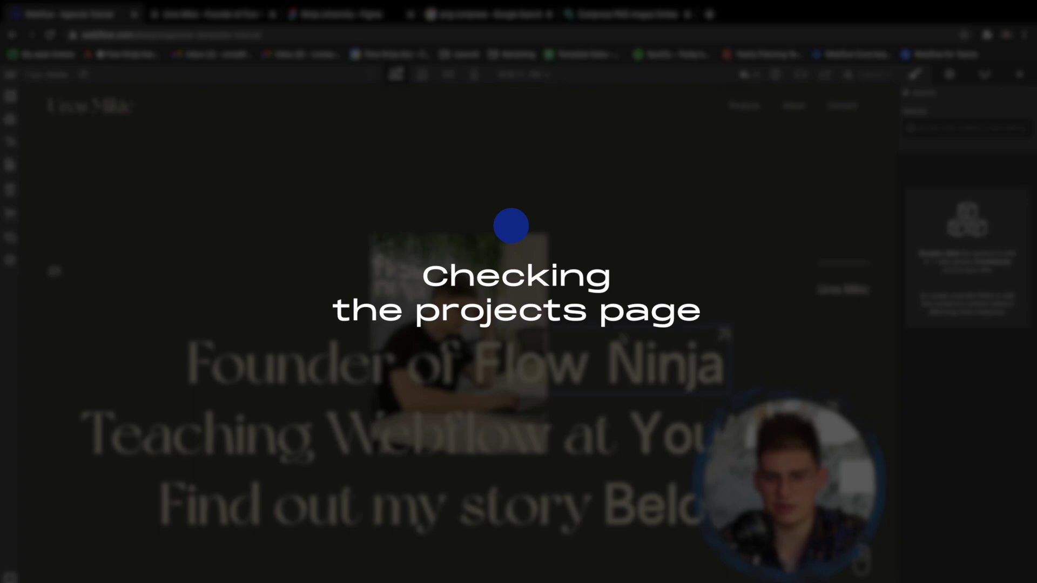
scroll(475, 224, "down", 15)
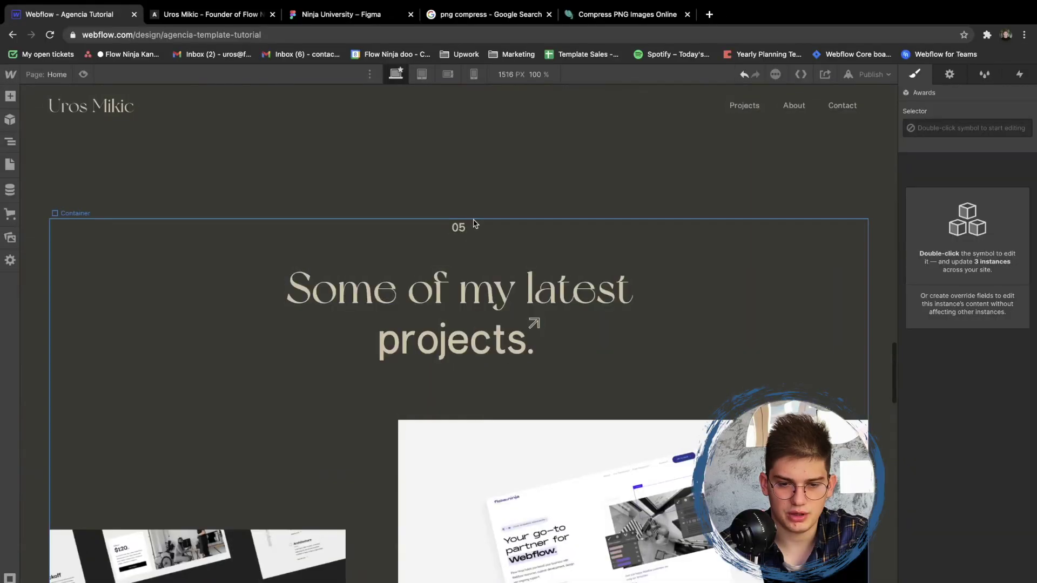
left_click(474, 185)
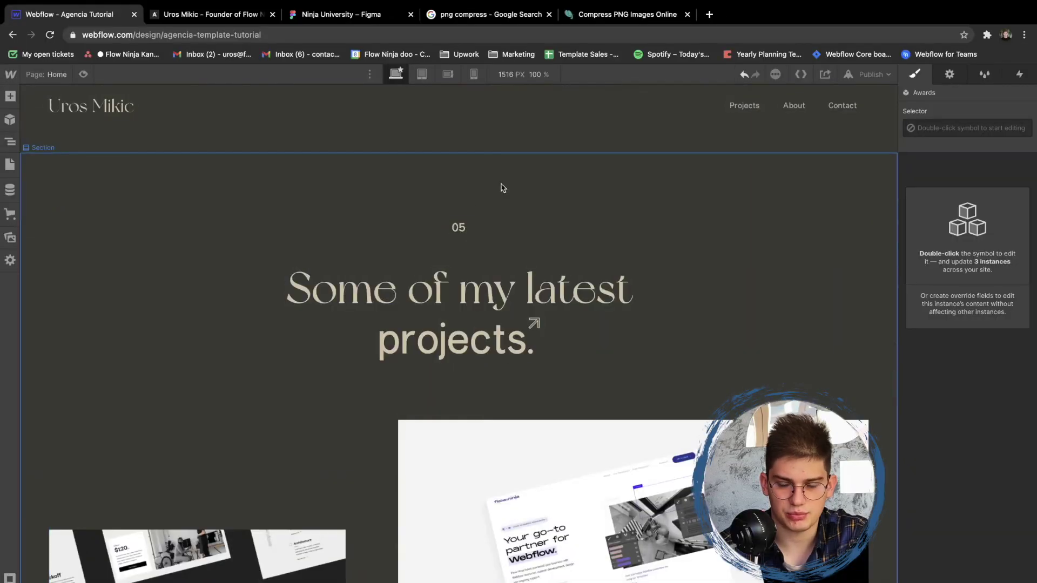
left_click(949, 73)
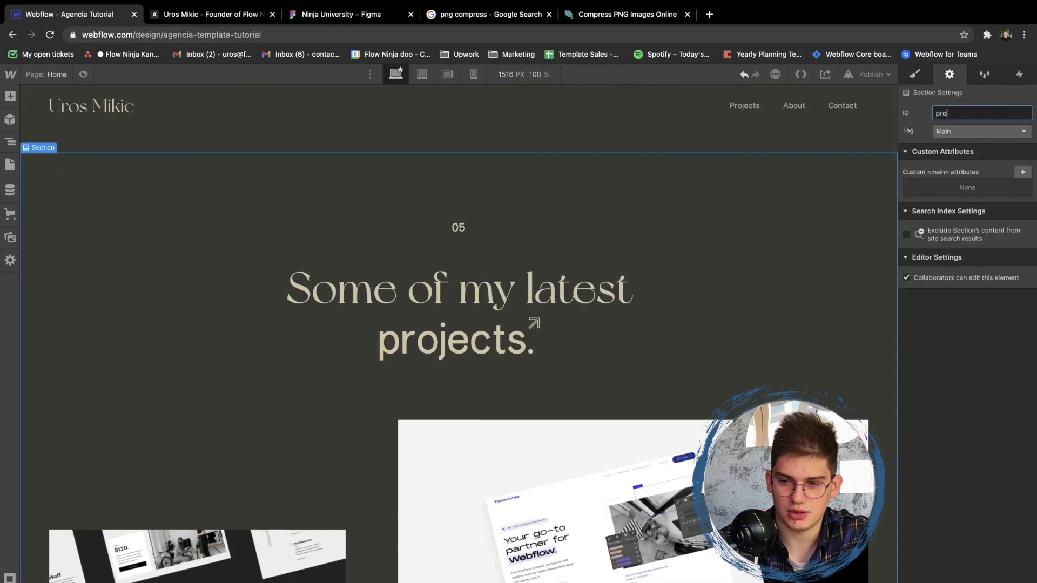
Give the story section beginning with "2014 - The Beginning" the ID about
scroll(718, 215, "down", 20)
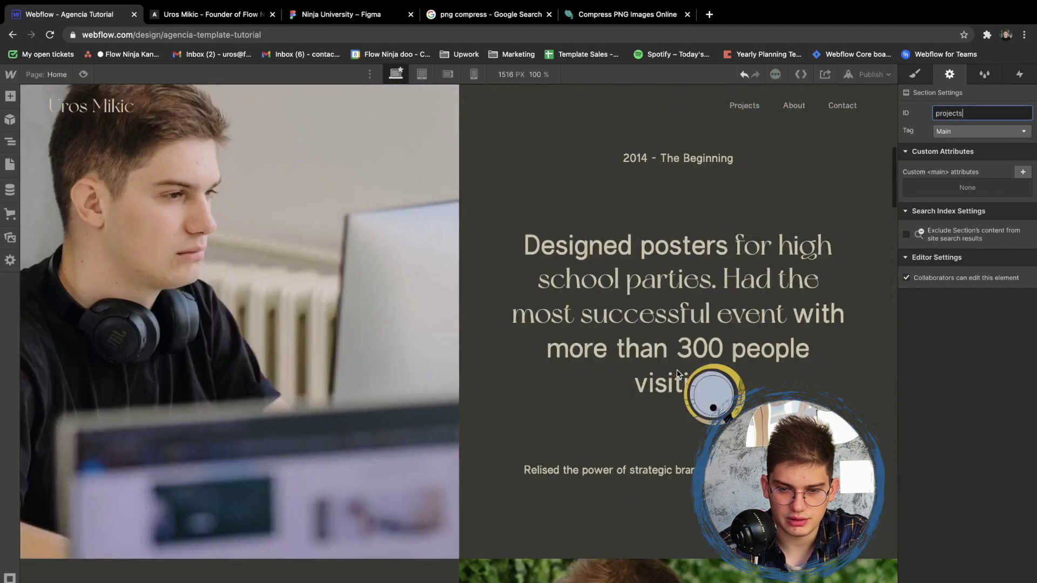
scroll(677, 371, "up", 4)
left_click(675, 324)
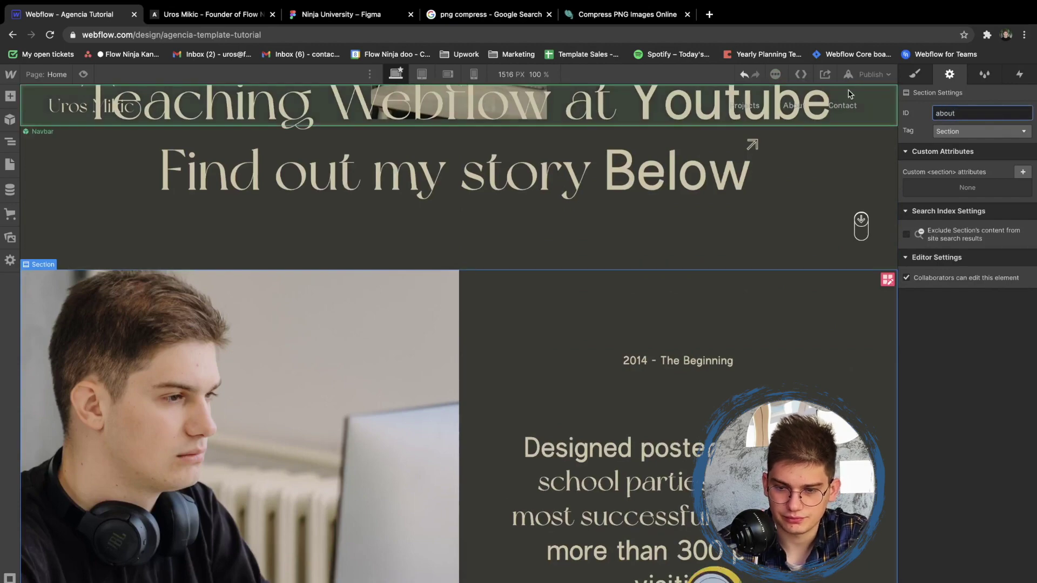
Give the "*Want to work with me(us)?" section the ID contact
scroll(616, 280, "down", 15)
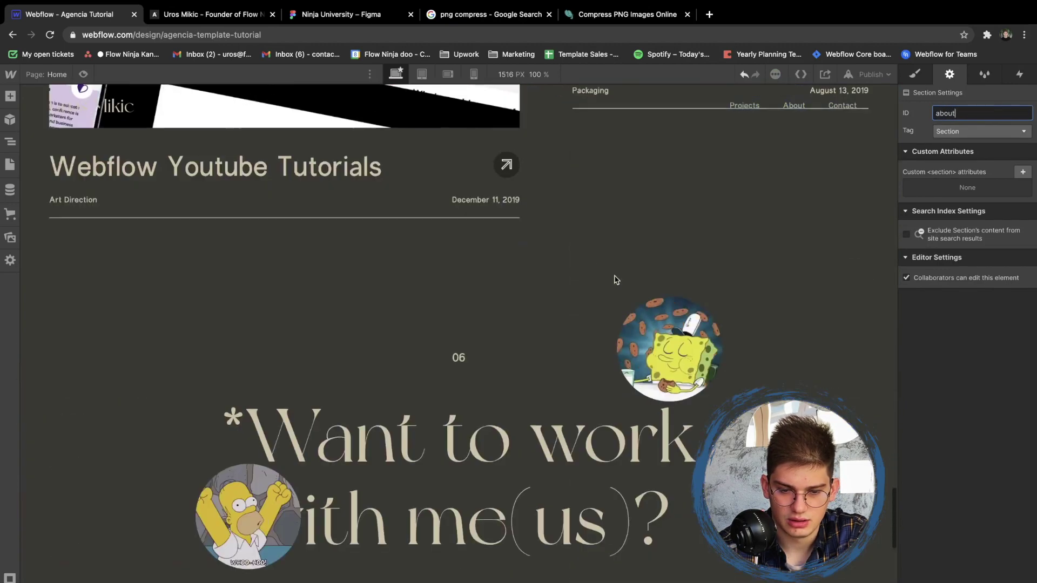
scroll(616, 280, "down", 4)
left_click(803, 192)
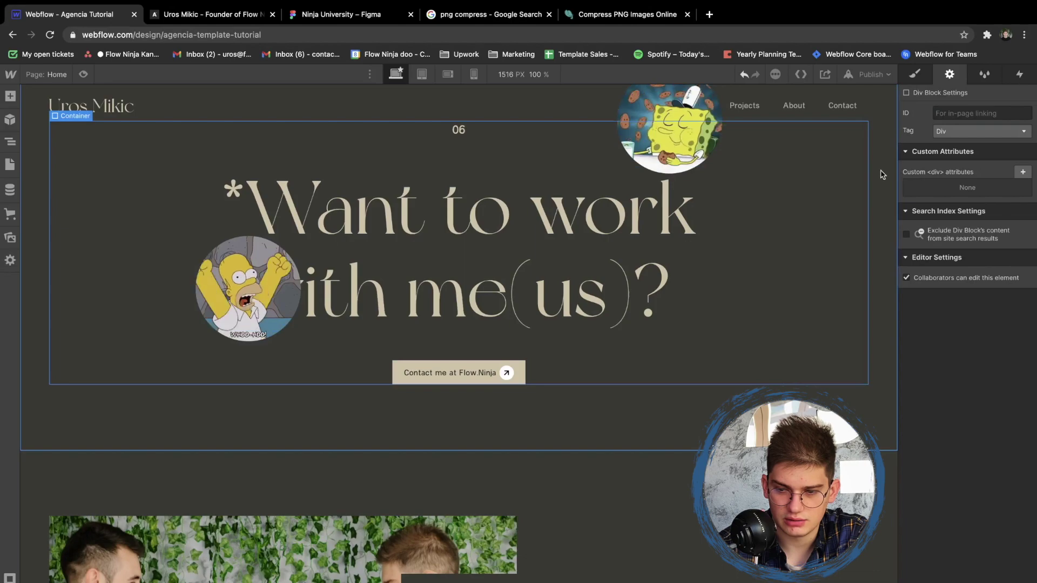
left_click(960, 111)
type("contact")
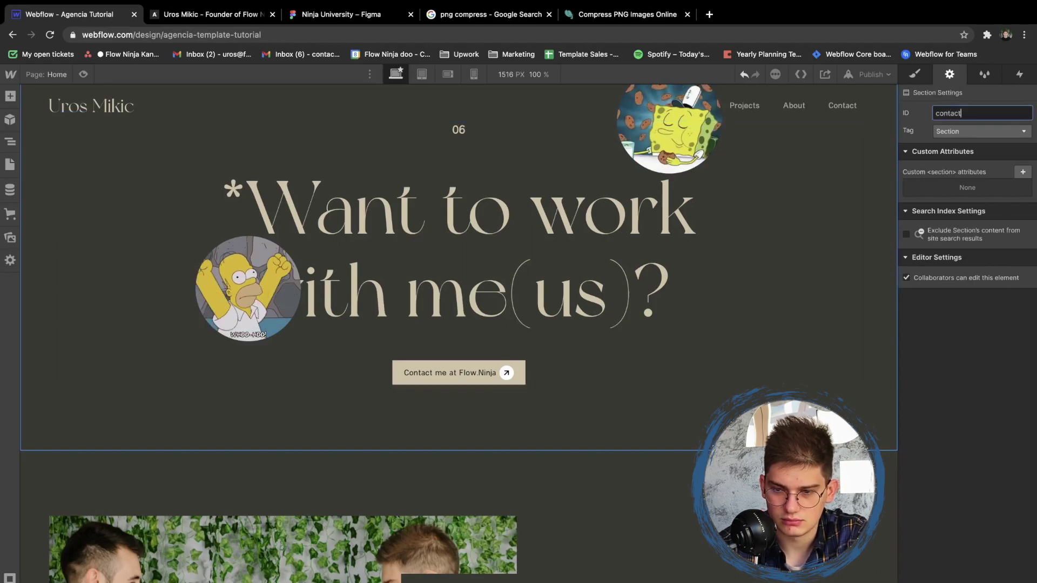
Change the navbar's Projects link to the Section type and target the projects section
scroll(614, 270, "up", 20)
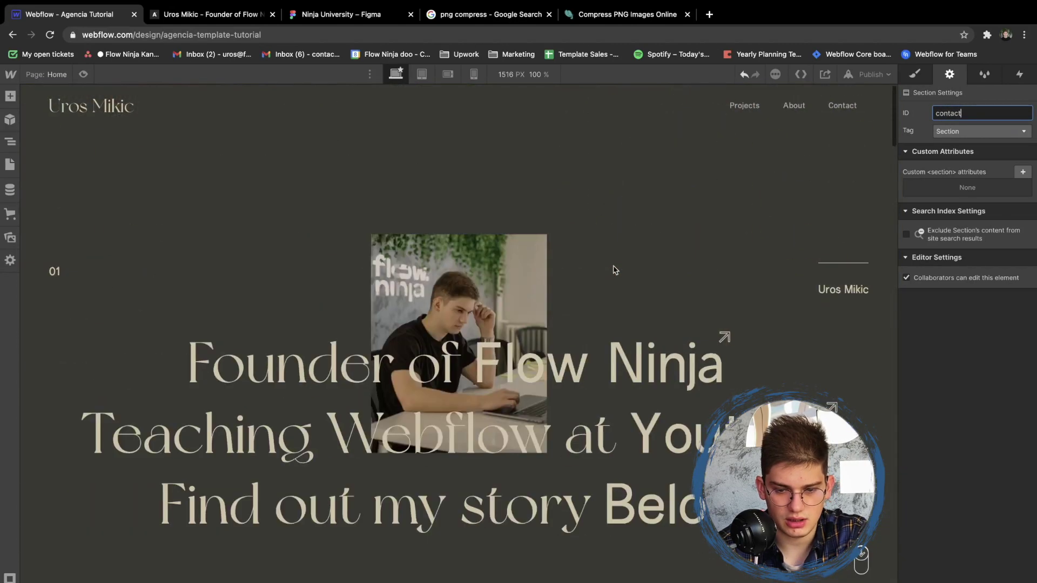
double_click(738, 103)
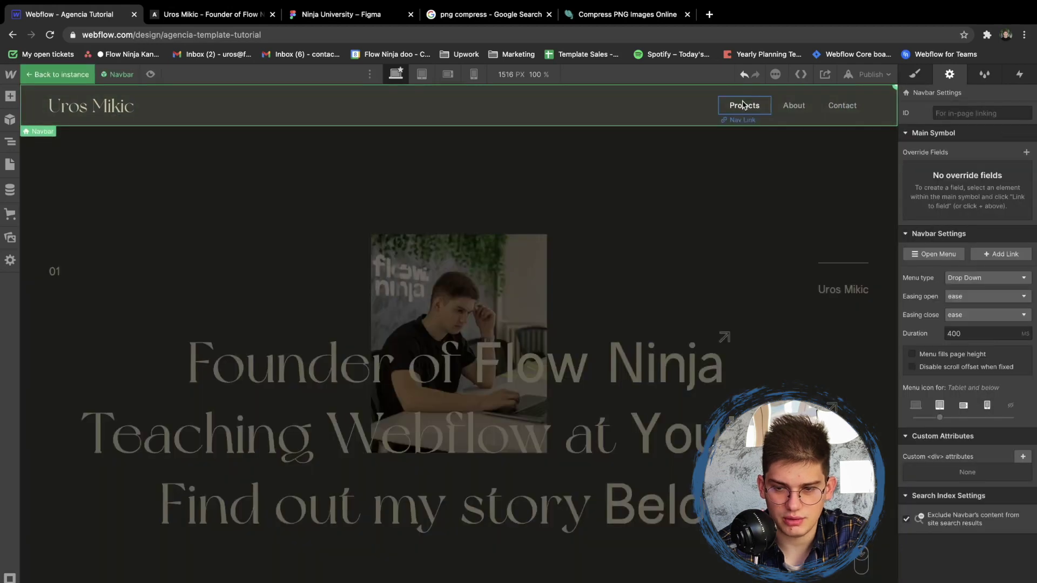
left_click(956, 208)
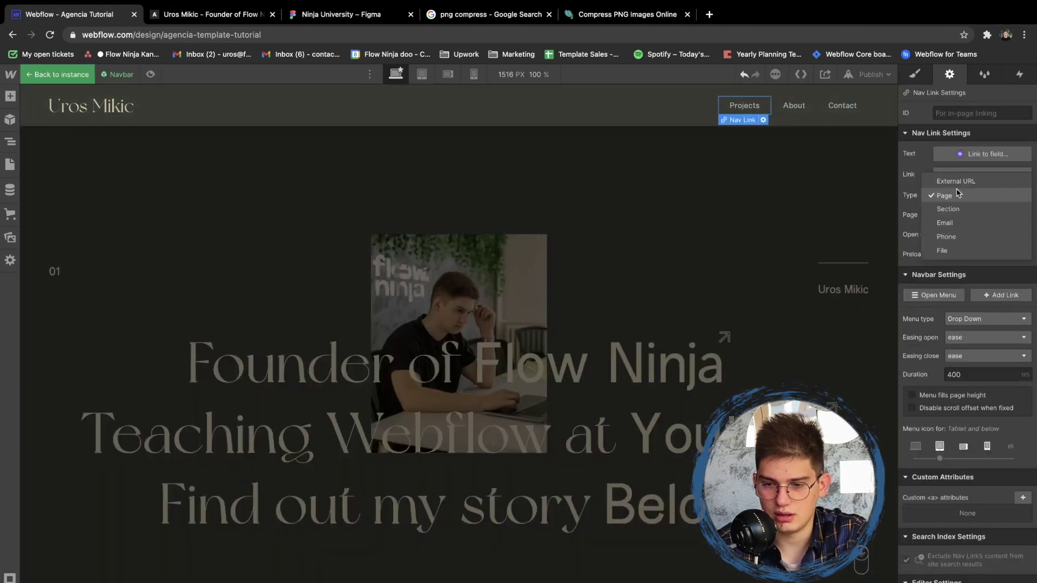
left_click(964, 209)
left_click(972, 216)
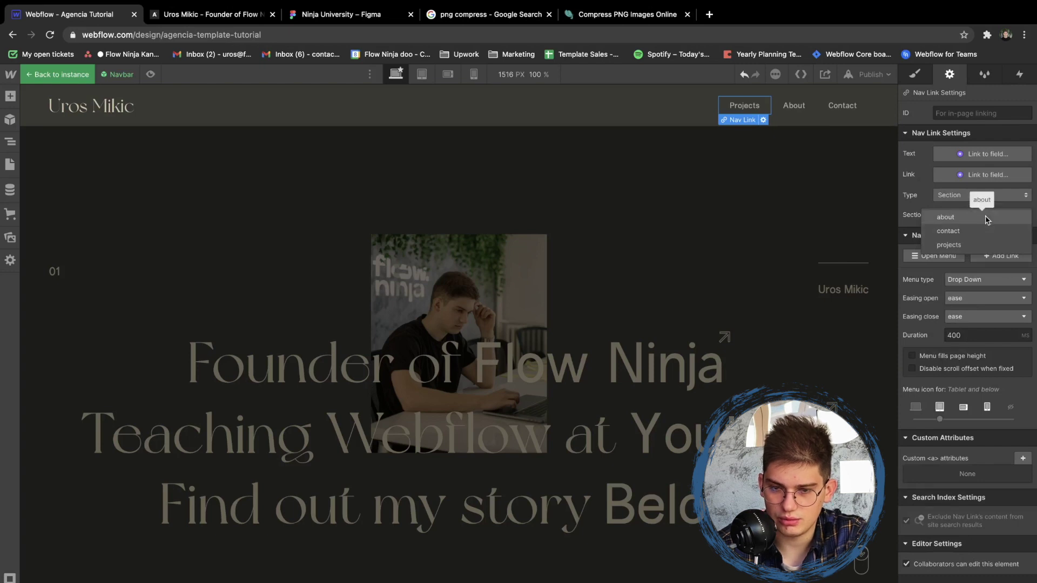
left_click(975, 244)
Point the navbar's About and Contact links to their matching page sections and leave navbar editing
left_click(794, 105)
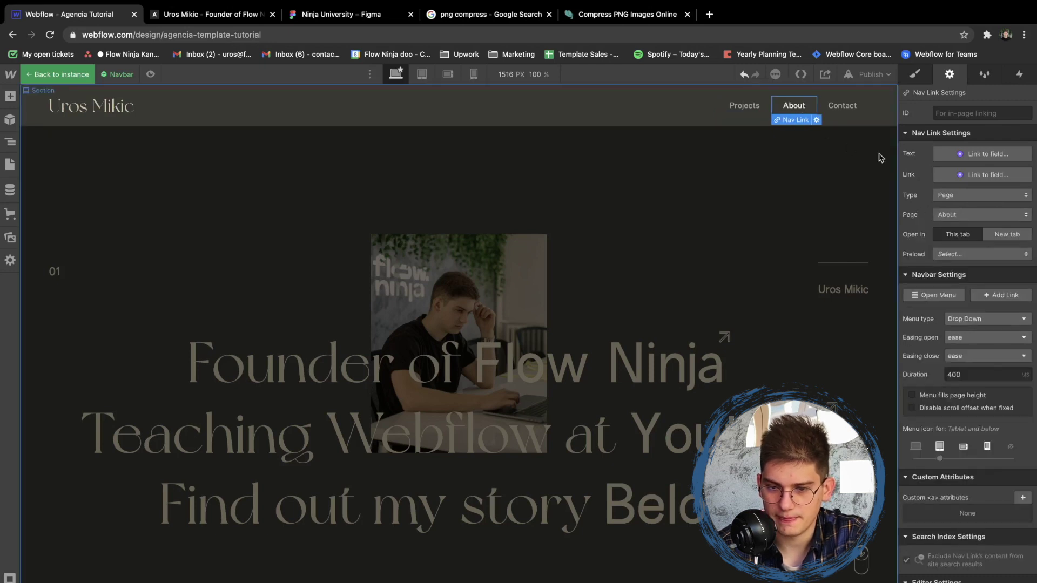
left_click(942, 212)
left_click(956, 217)
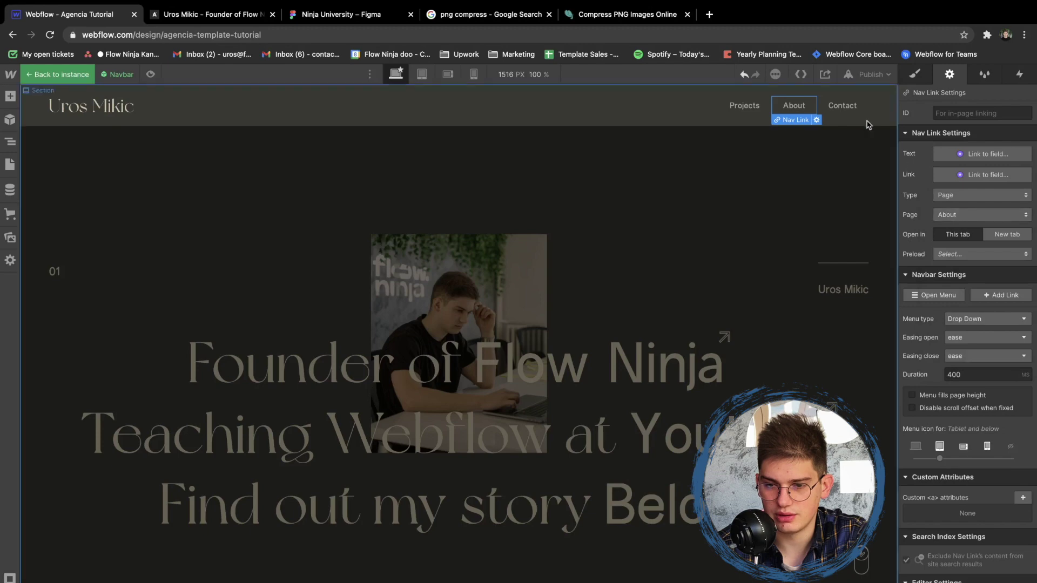
left_click(854, 112)
left_click(970, 216)
left_click(710, 188)
Link the hero headline's "Flow Ninja" text to flow.ninja, taking the address from a new browser tab
double_click(583, 224)
left_click(625, 352)
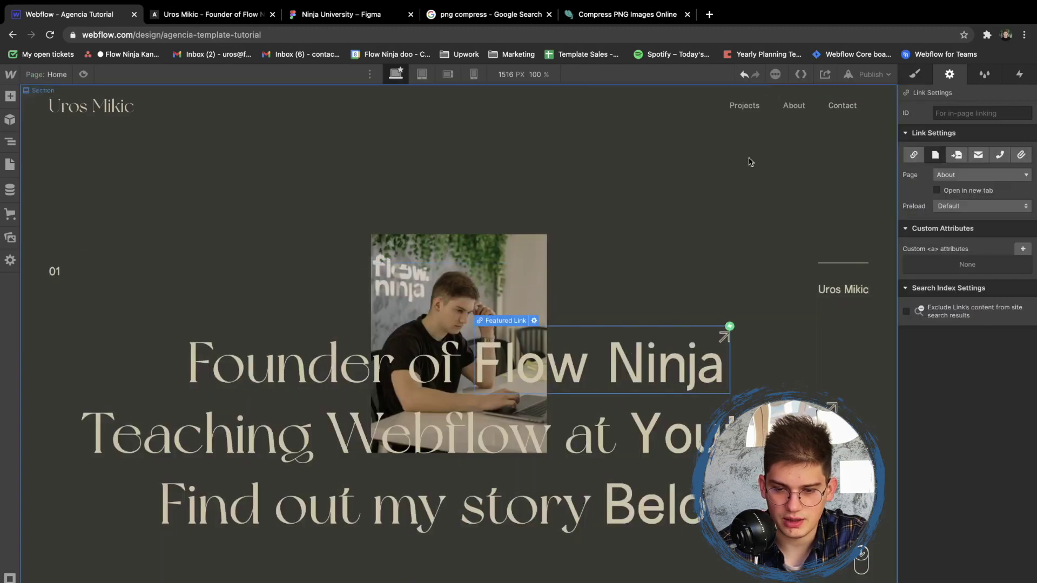
left_click(713, 15)
type("flow.ninja")
key("super+a")
key("super+1")
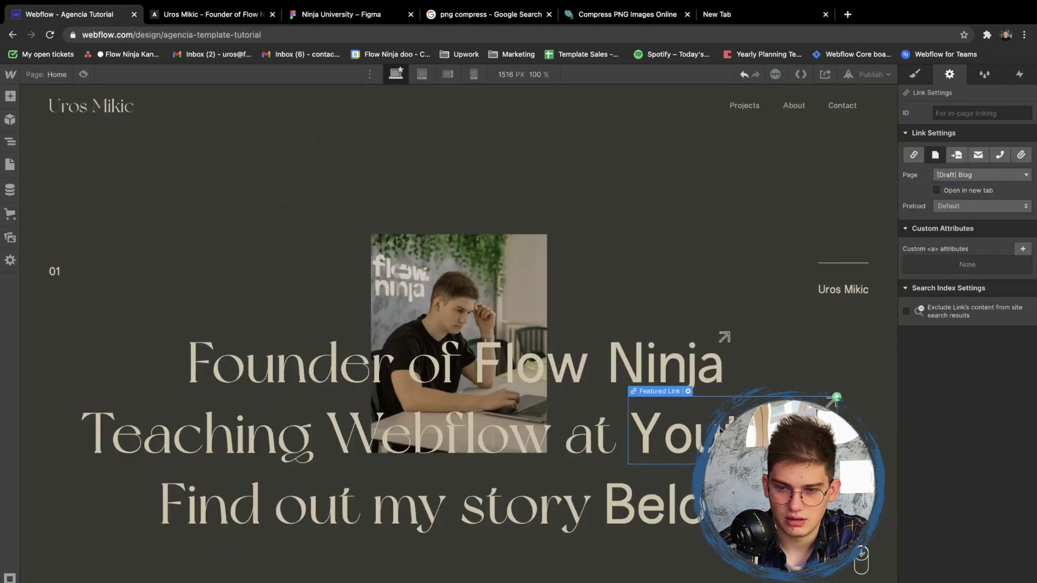
Change the hero headline's "Youtube" link to an external URL pointing to youtube.com
left_click(729, 14)
type("youtube.com")
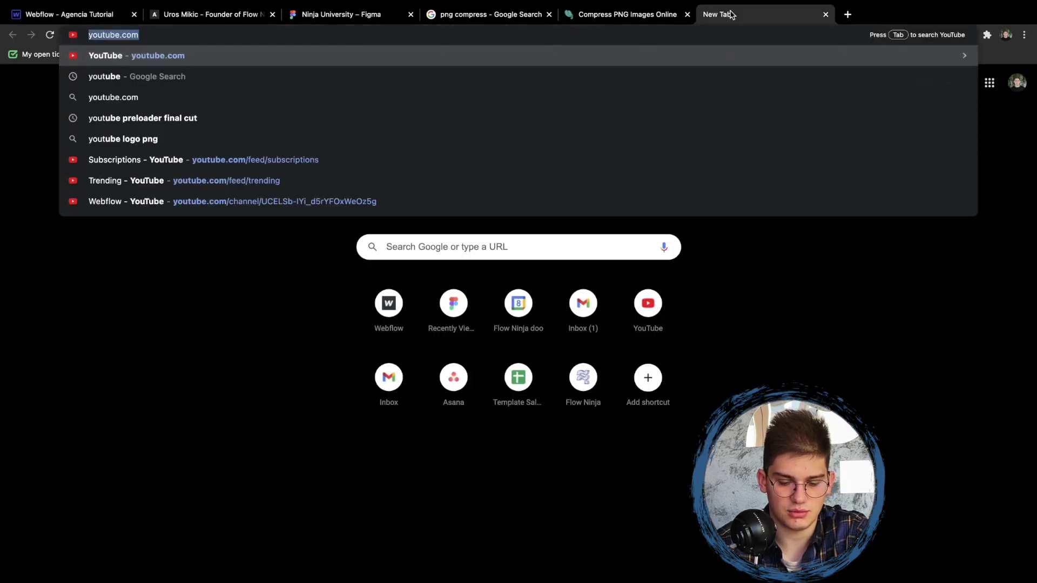
key("super+1")
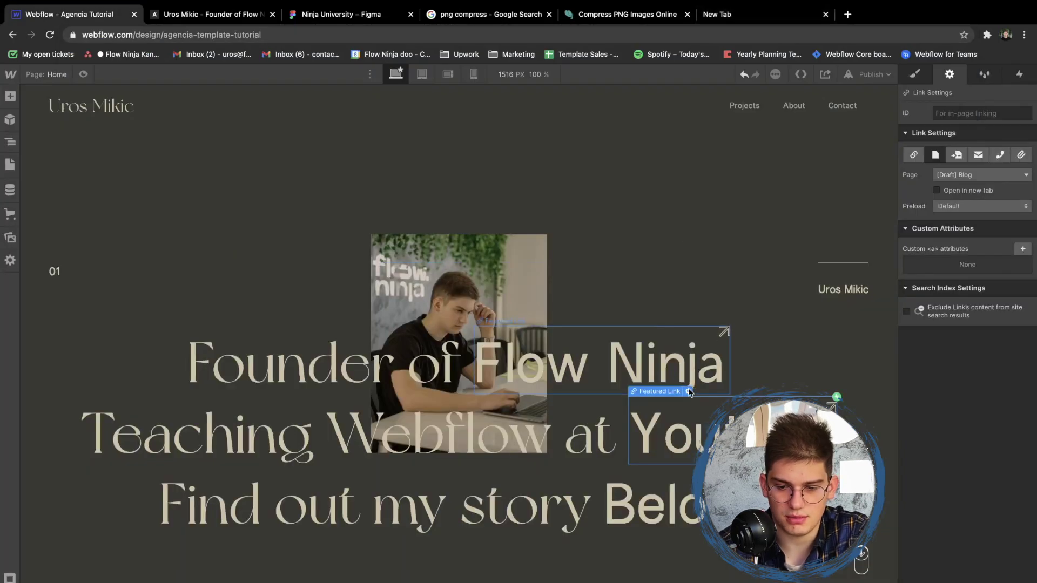
left_click(913, 157)
left_click(956, 175)
Set the target page of the hero headline's "Below" link to About
left_click(683, 484)
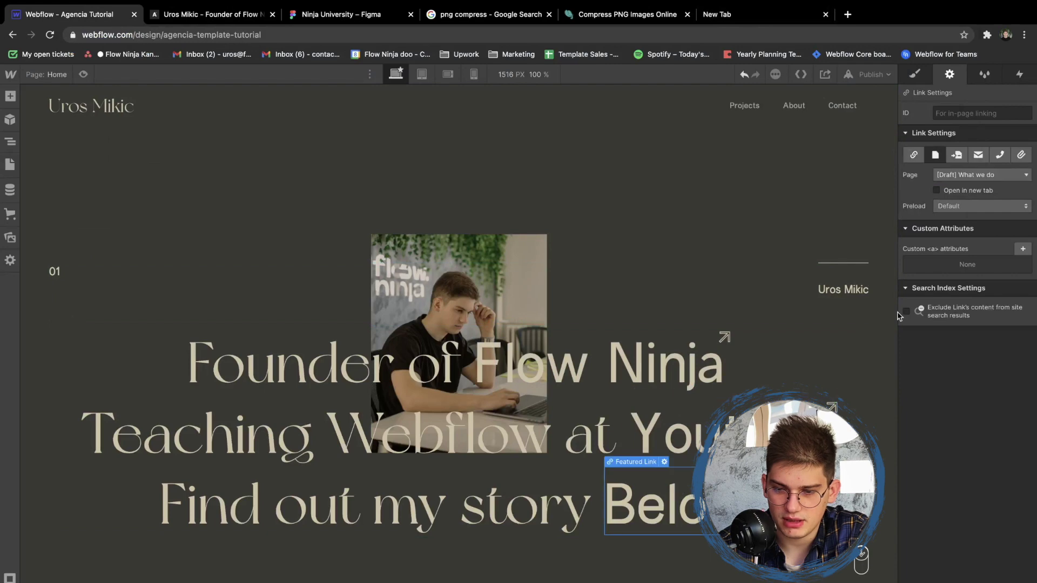
left_click(986, 175)
left_click(960, 211)
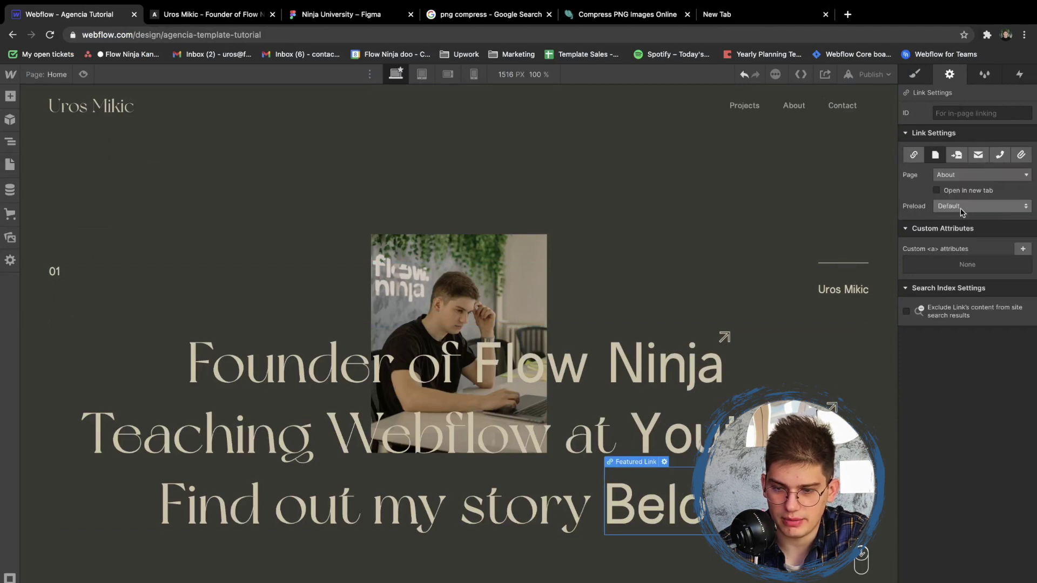
Add a custom attribute named data-scroll with the value mid to the about section
scroll(594, 331, "down", 6)
left_click(588, 316)
scroll(561, 270, "down", 3)
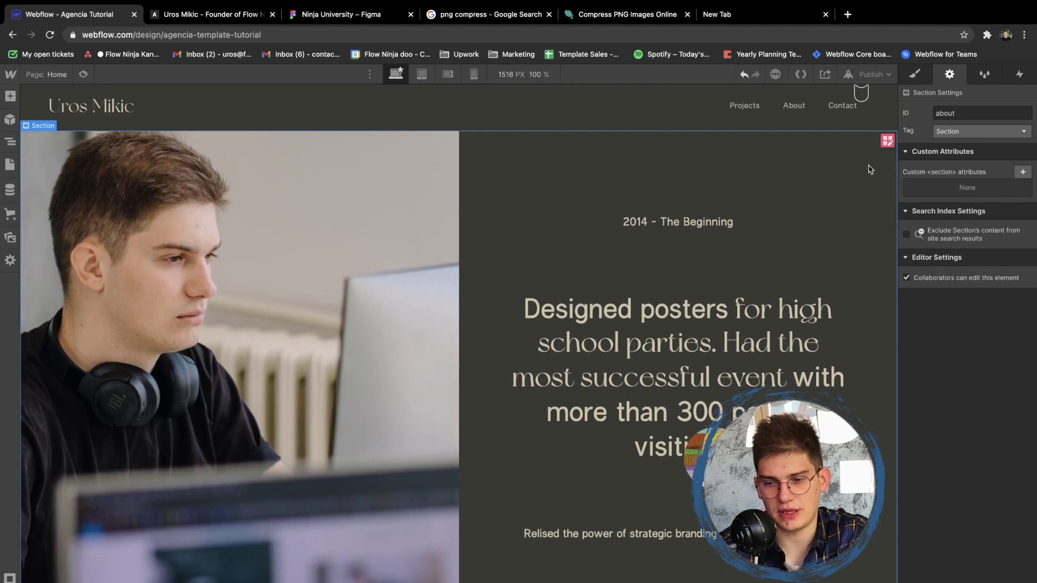
left_click(1021, 172)
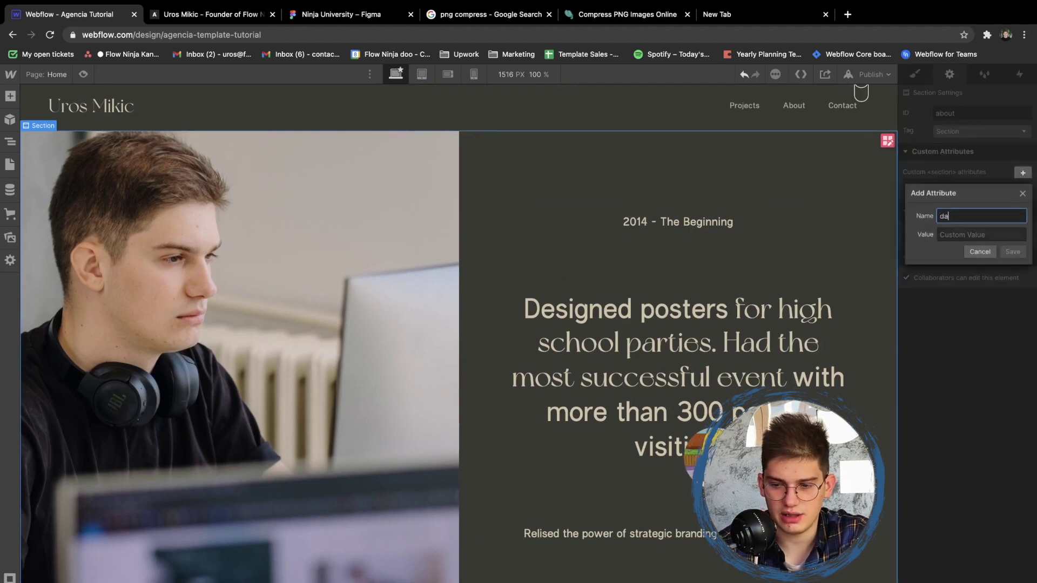
type("data-scroll")
key("Tab")
type("m")
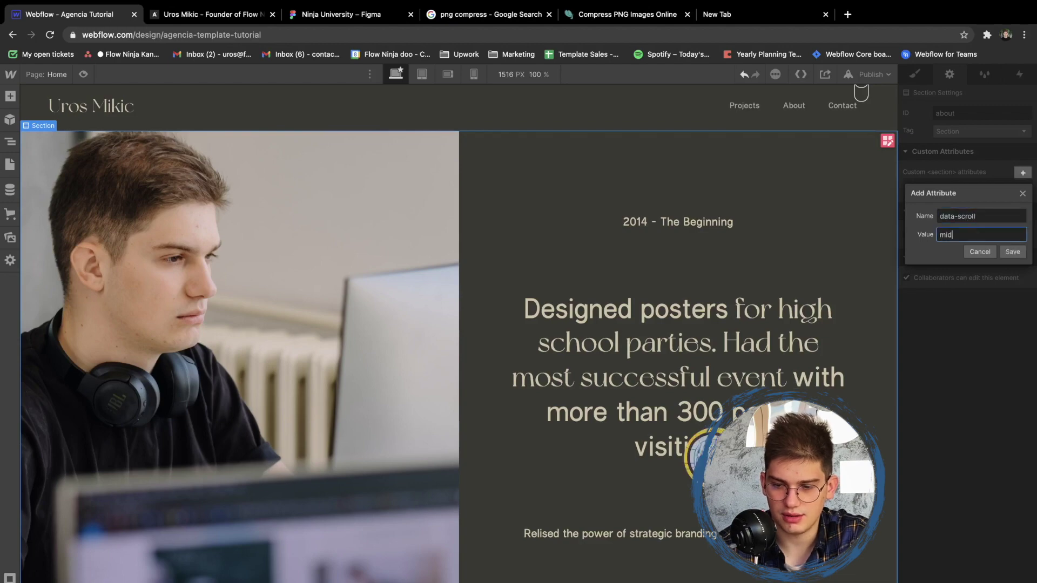
key("Return")
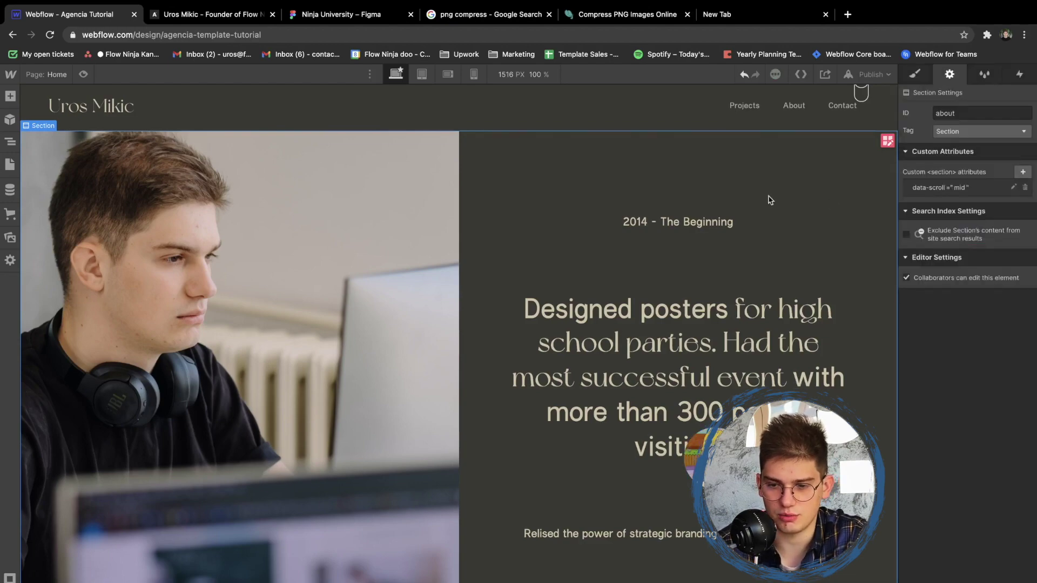
Add a custom attribute named data-scroll with the value mid to the projects section
scroll(769, 200, "down", 20)
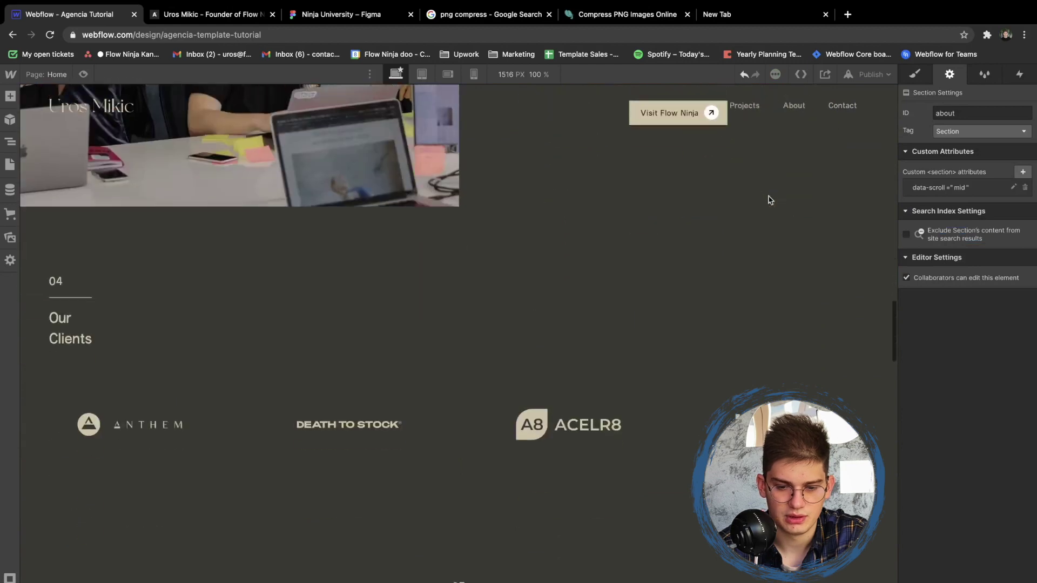
scroll(769, 200, "down", 8)
left_click(741, 154)
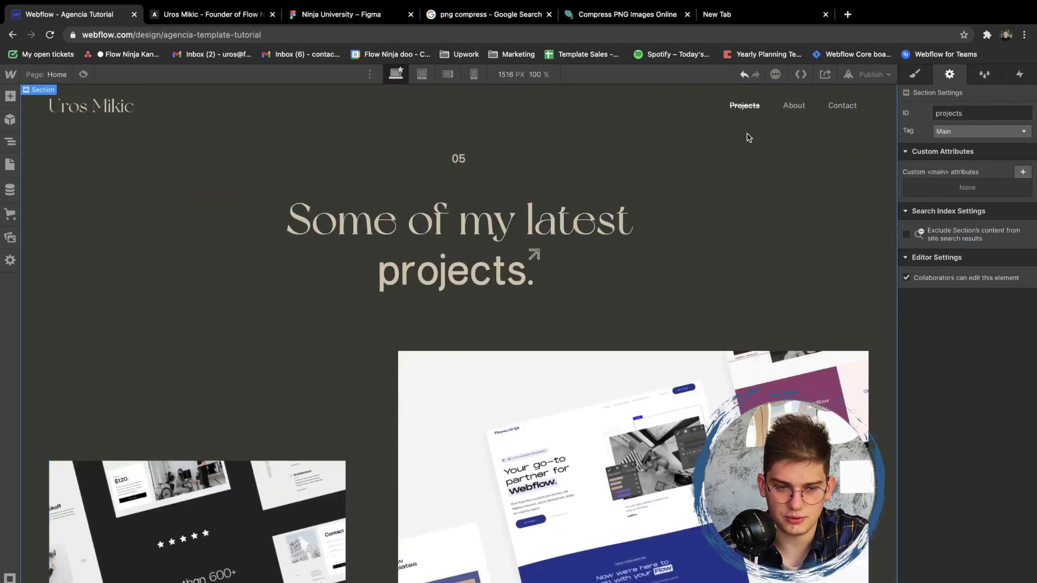
left_click(749, 138)
scroll(748, 138, "up", 3)
left_click(1022, 172)
type("data-scroll")
key("Tab")
type("mid")
key("Return")
Add a custom attribute named data-scoll with the value mid to the contact section
scroll(701, 222, "down", 10)
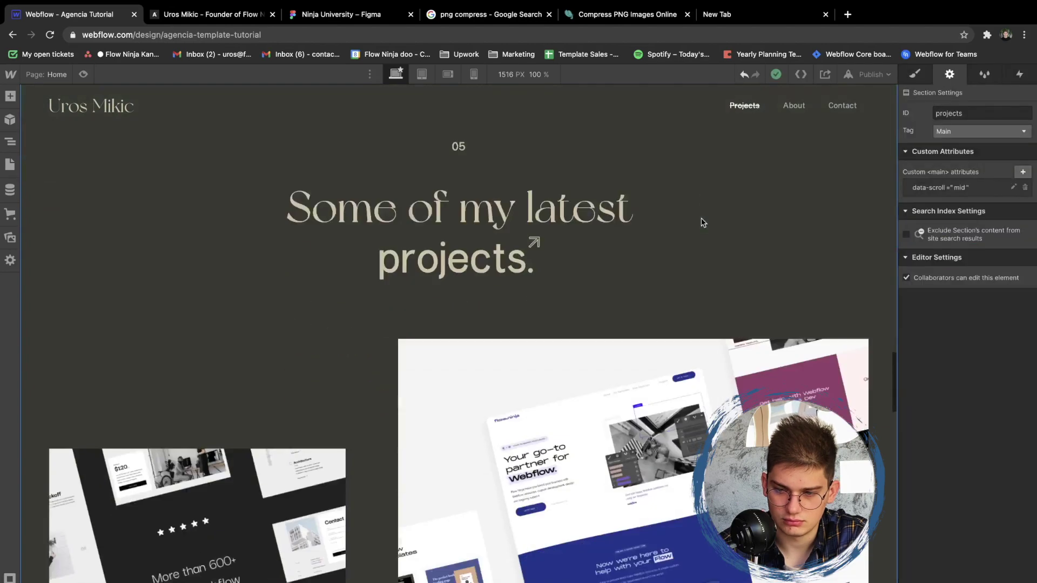
scroll(702, 222, "down", 10)
left_click(865, 279)
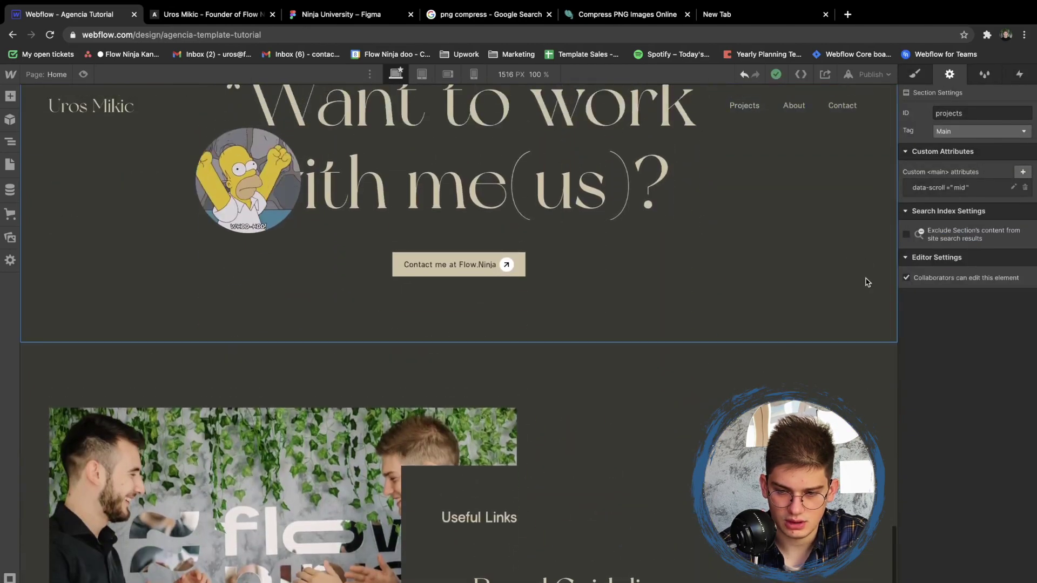
scroll(865, 279, "up", 1)
left_click(1022, 171)
type("data-sco")
key("Tab")
type("mid")
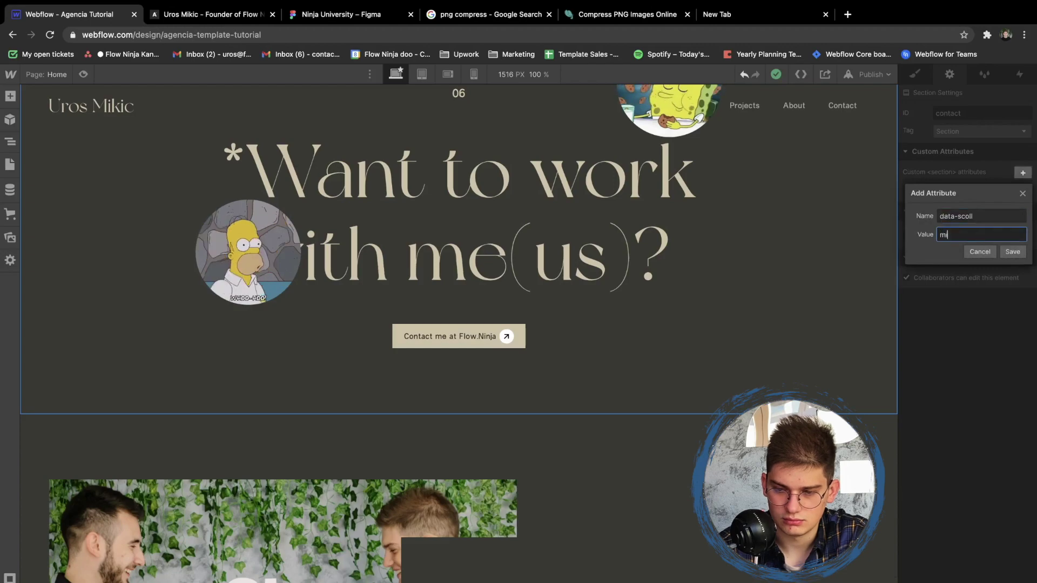
key("Return")
scroll(447, 325, "down", 10)
scroll(447, 326, "up", 15)
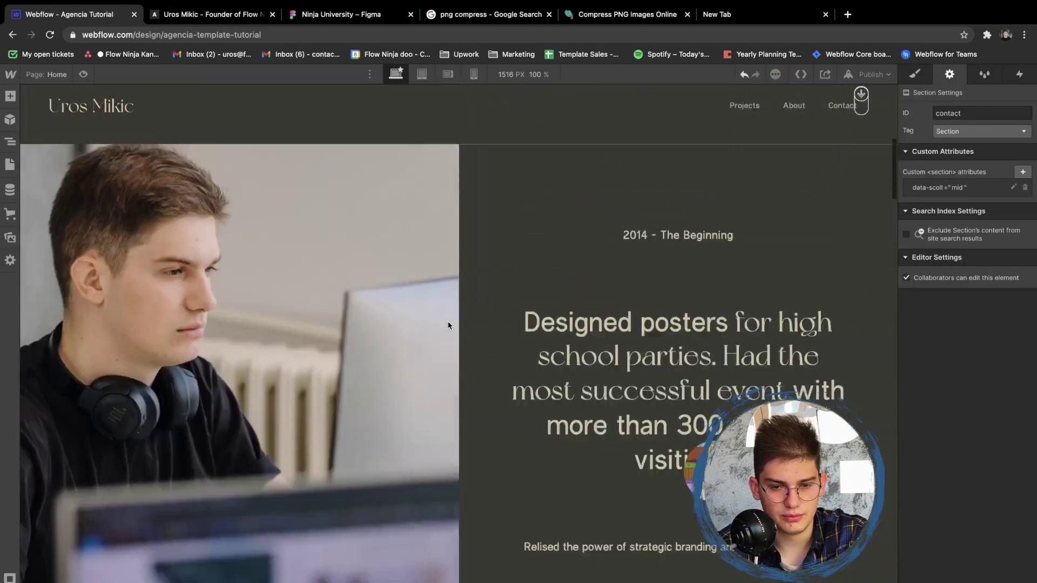
scroll(448, 326, "down", 15)
scroll(448, 325, "down", 3)
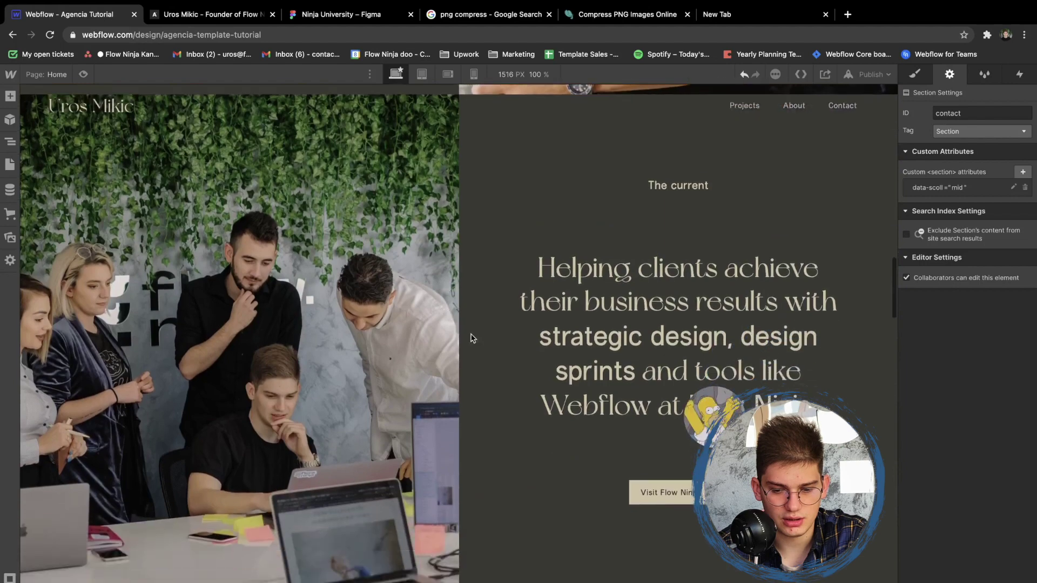
left_click(661, 492)
left_click(734, 16)
type("flow ninja")
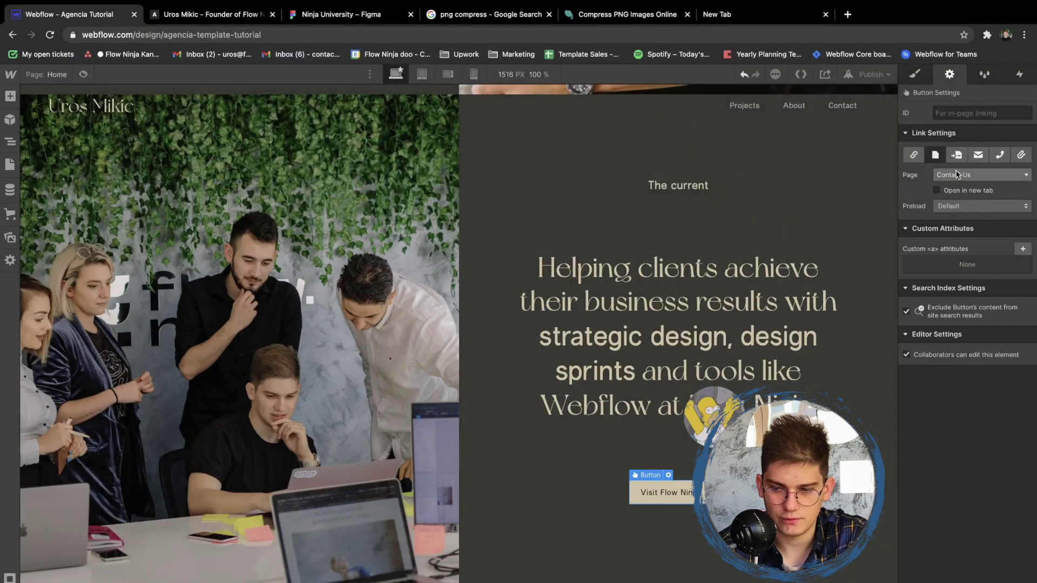
left_click(918, 155)
Edit the Our Clients symbol and convert the link block around the first list's logos to a div block
scroll(442, 245, "down", 10)
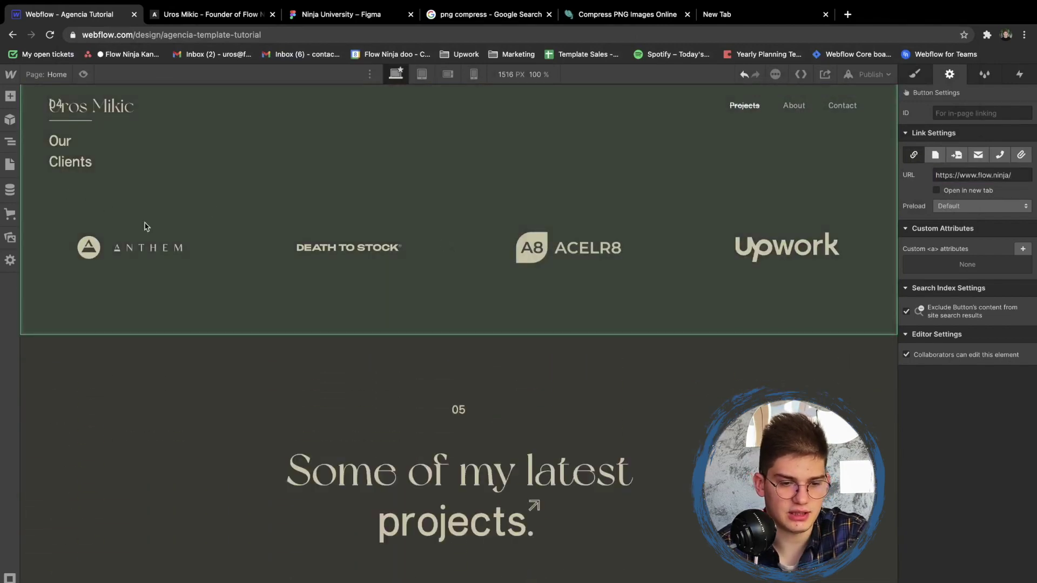
double_click(128, 243)
left_click(115, 244)
left_click(103, 213)
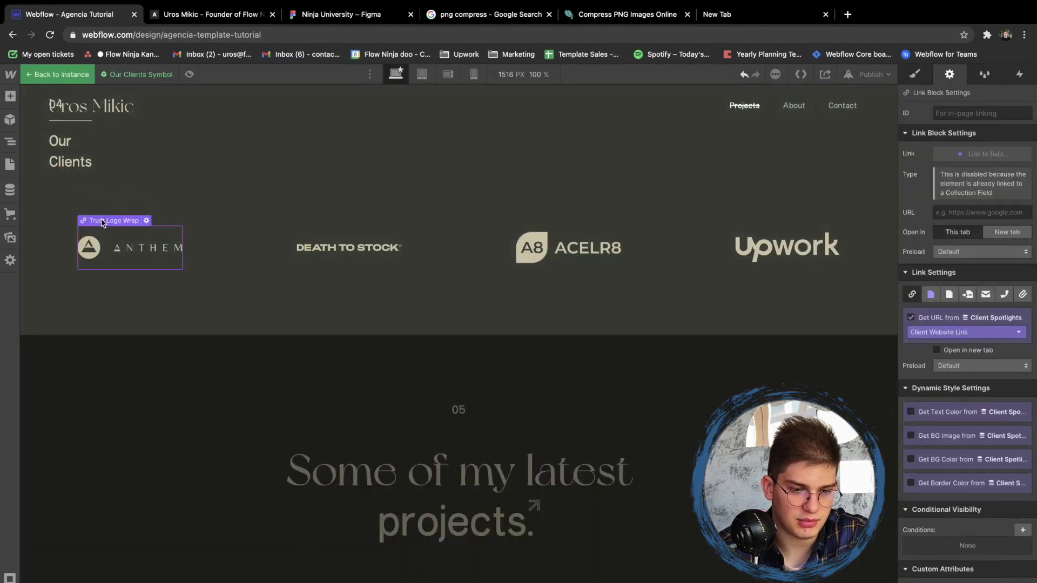
right_click(103, 221)
left_click(124, 246)
Locate the second logo list in the element tree and justify the Our Clients Sideflex block to the end
key("z")
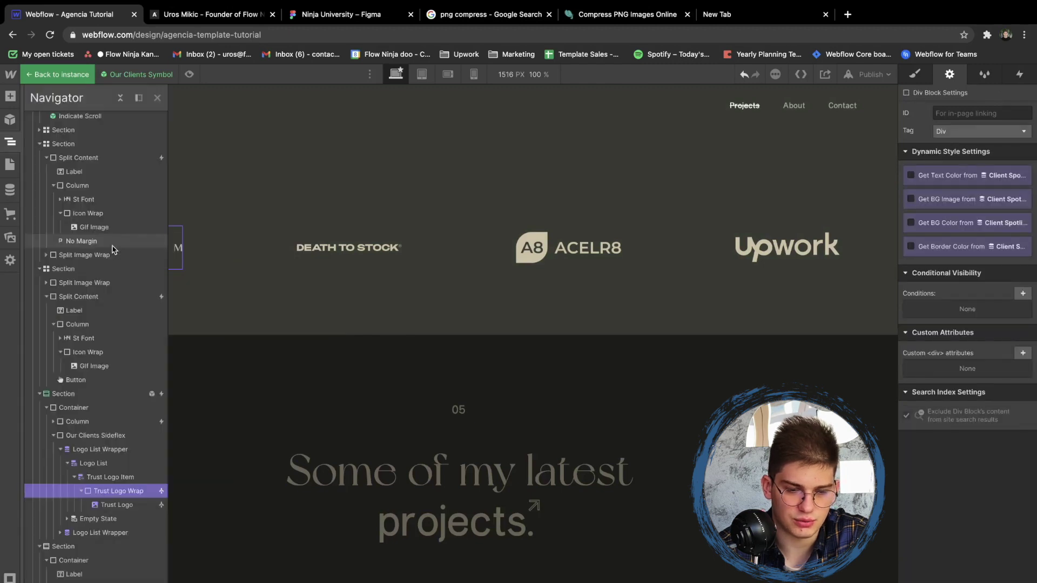
left_click(60, 533)
left_click(68, 546)
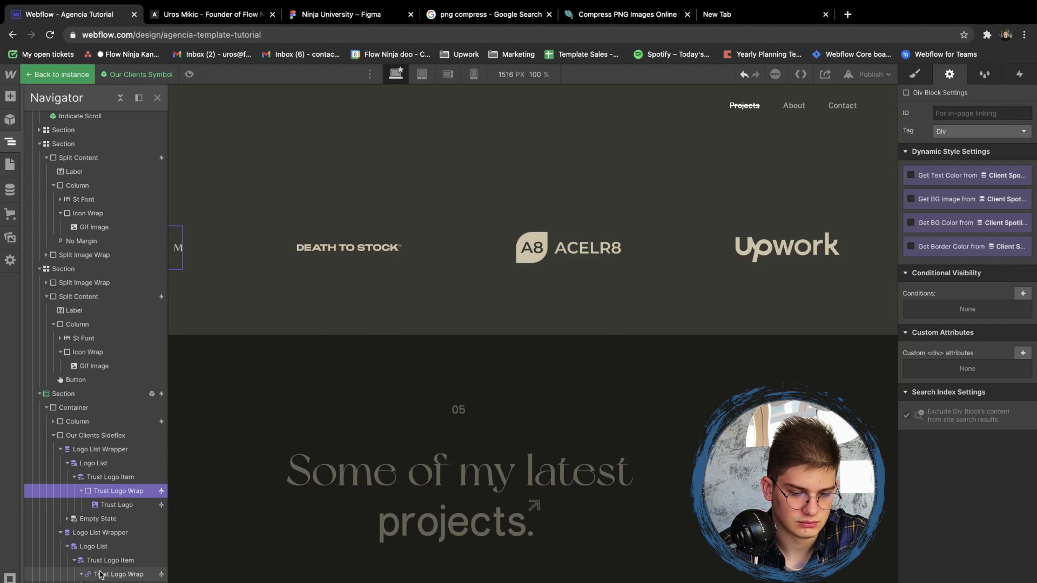
left_click(100, 574)
right_click(93, 574)
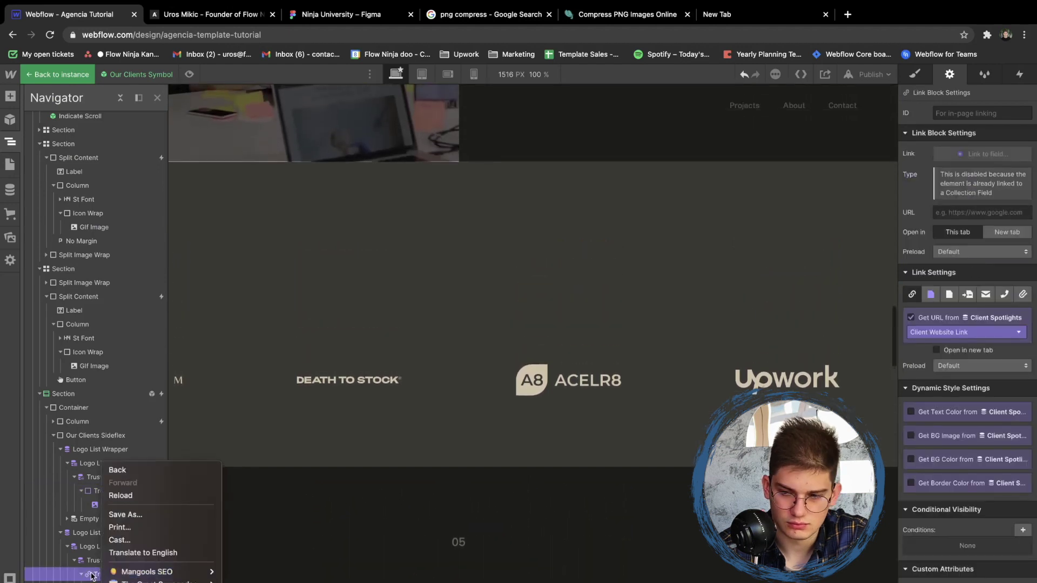
left_click(91, 577)
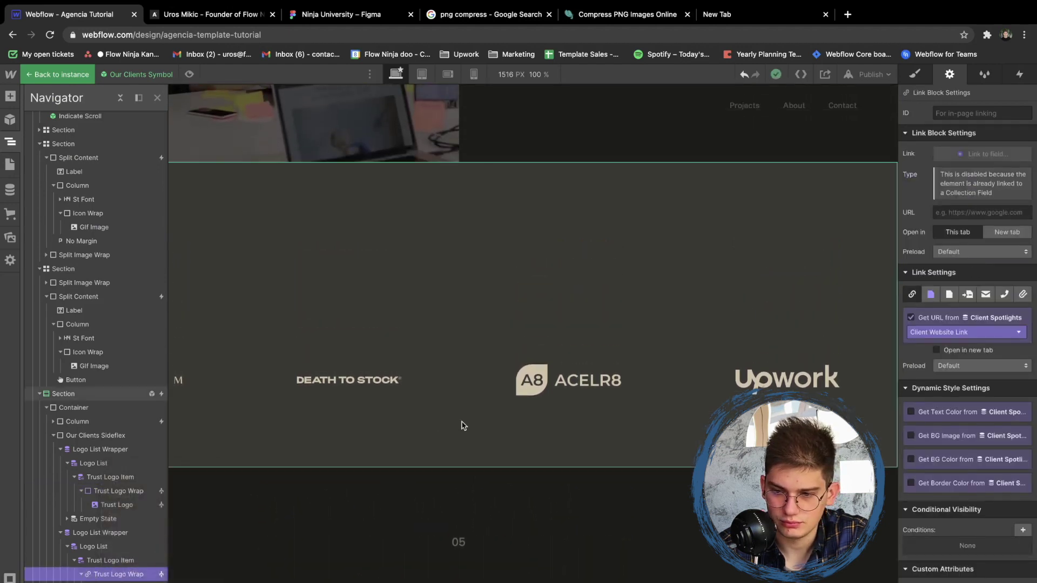
left_click(100, 436)
key("s")
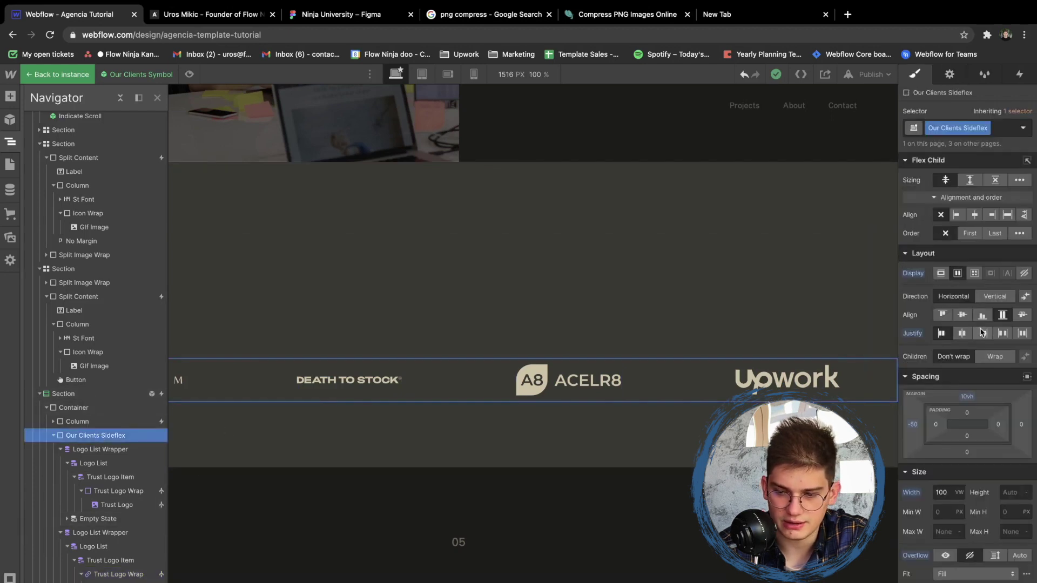
Convert the Trust Logo Wrap link block of the second logo list to a div block
left_click(749, 380)
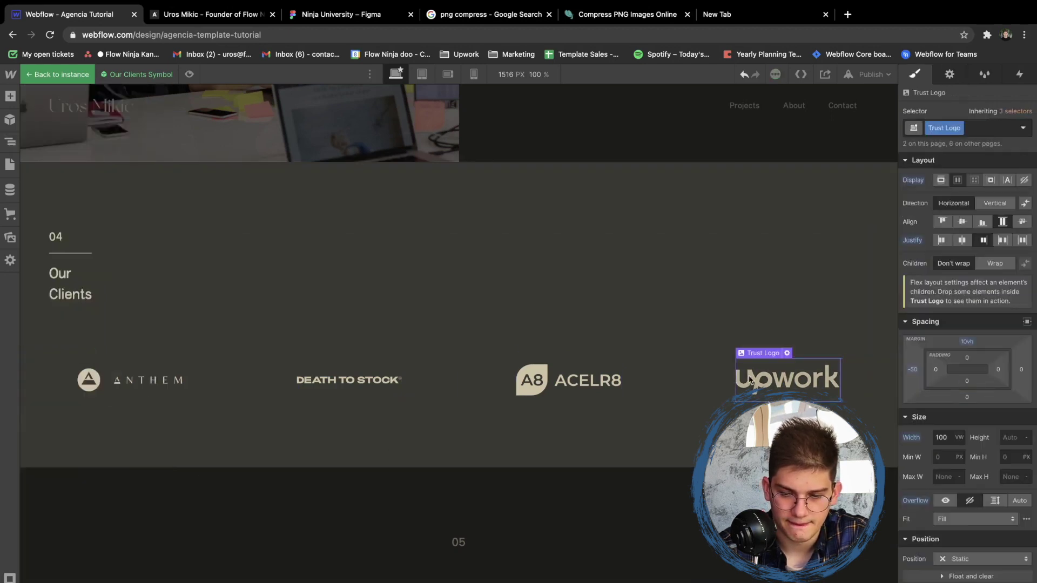
left_click(750, 343)
right_click(747, 349)
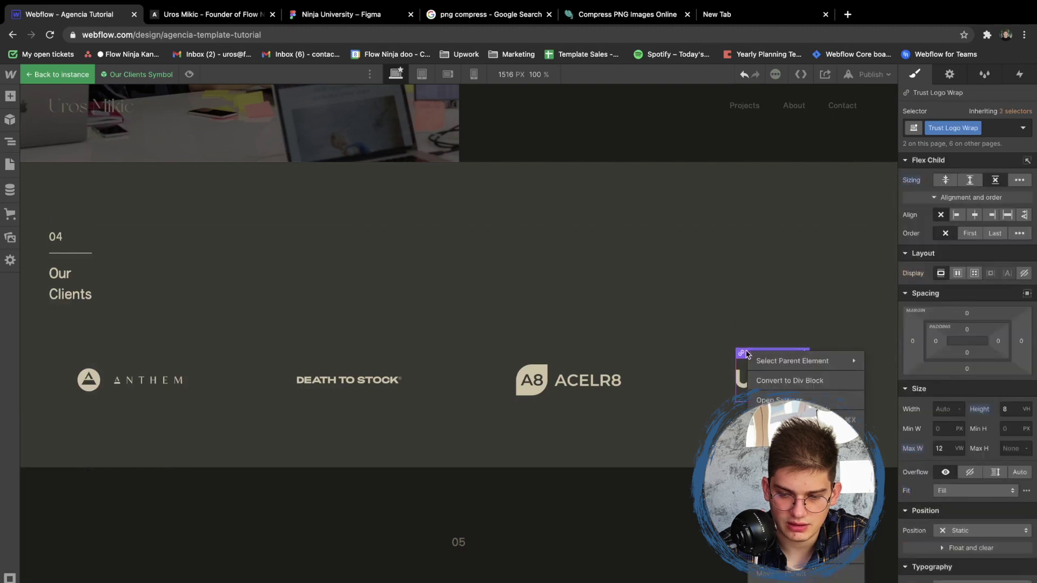
left_click(766, 379)
Select the Our Clients Sideflex block again and leave the Our Clients symbol
mouse_move(685, 353)
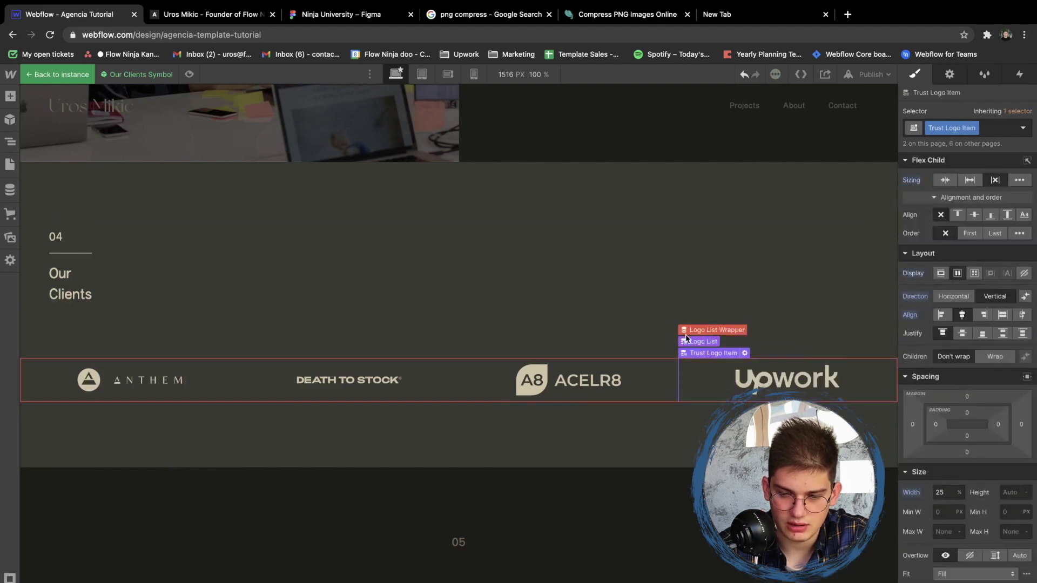
left_click(697, 332)
left_click(59, 340)
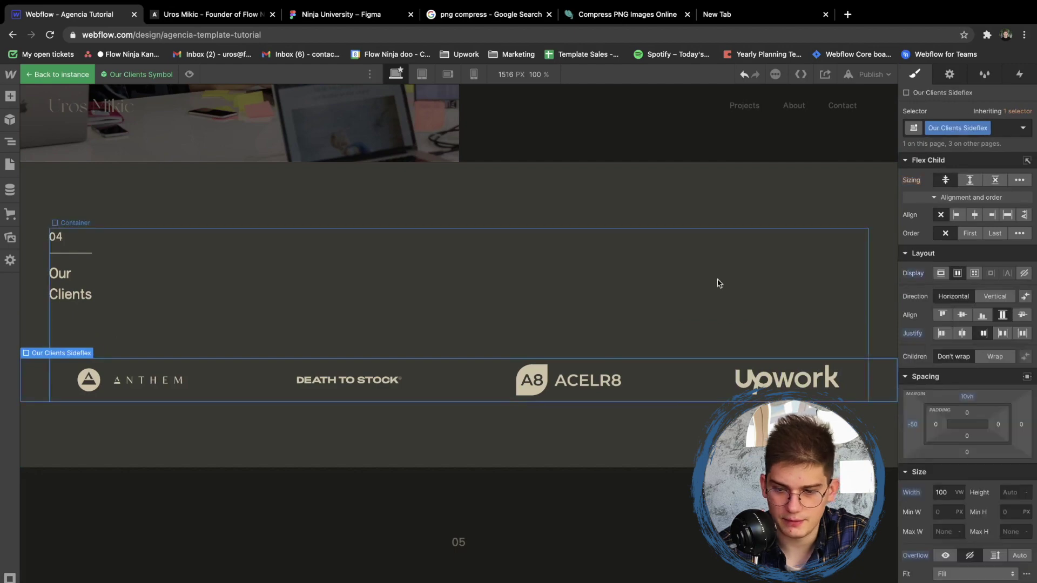
left_click(578, 225)
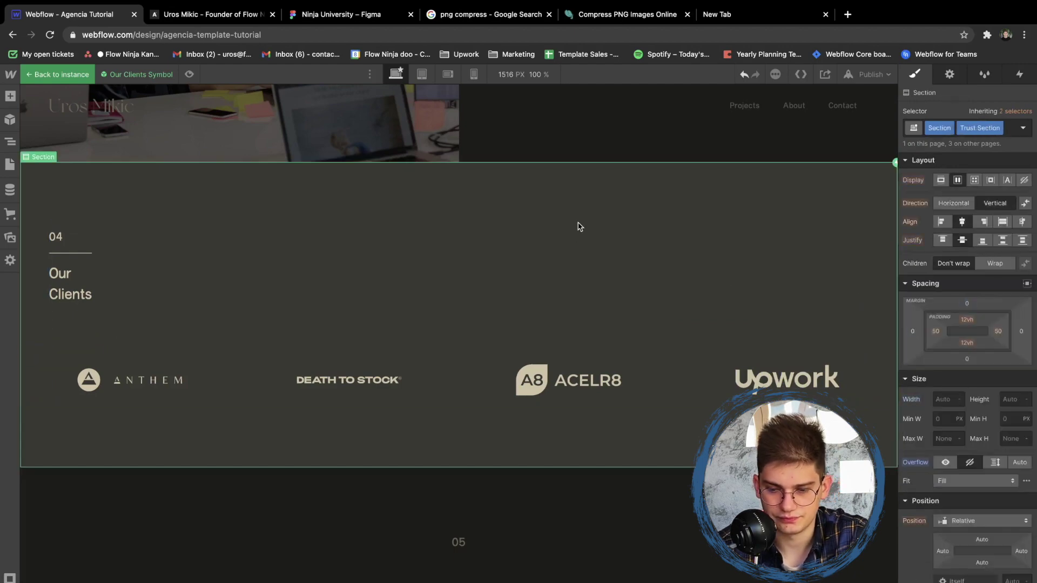
left_click(392, 110)
Add a Link field named Custom Link to the Works collection, move it to the top of the custom fields, and save
scroll(400, 270, "down", 10)
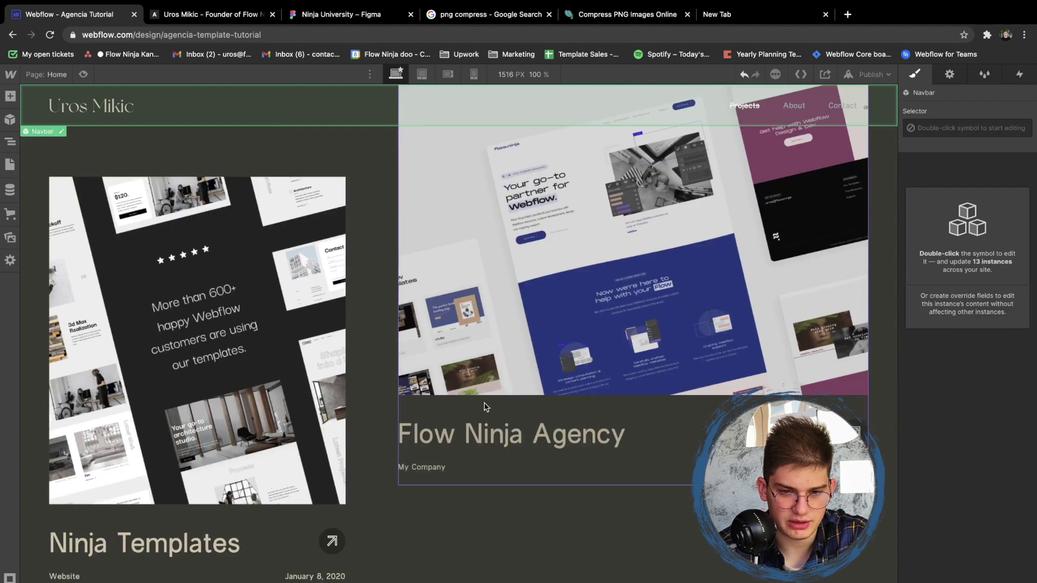
left_click(484, 407)
scroll(484, 407, "up", 3)
left_click(9, 189)
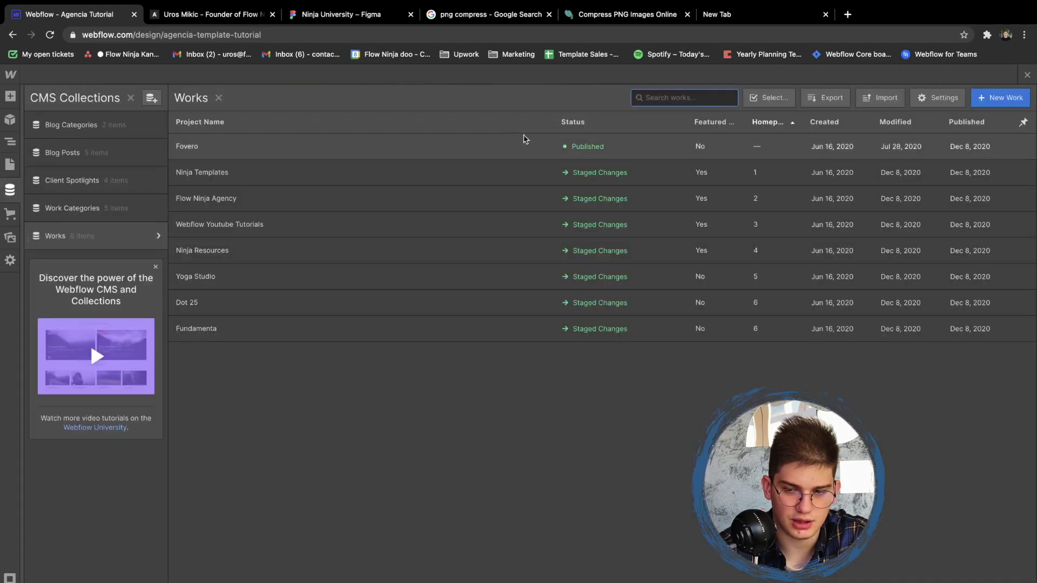
left_click(941, 98)
scroll(294, 475, "down", 5)
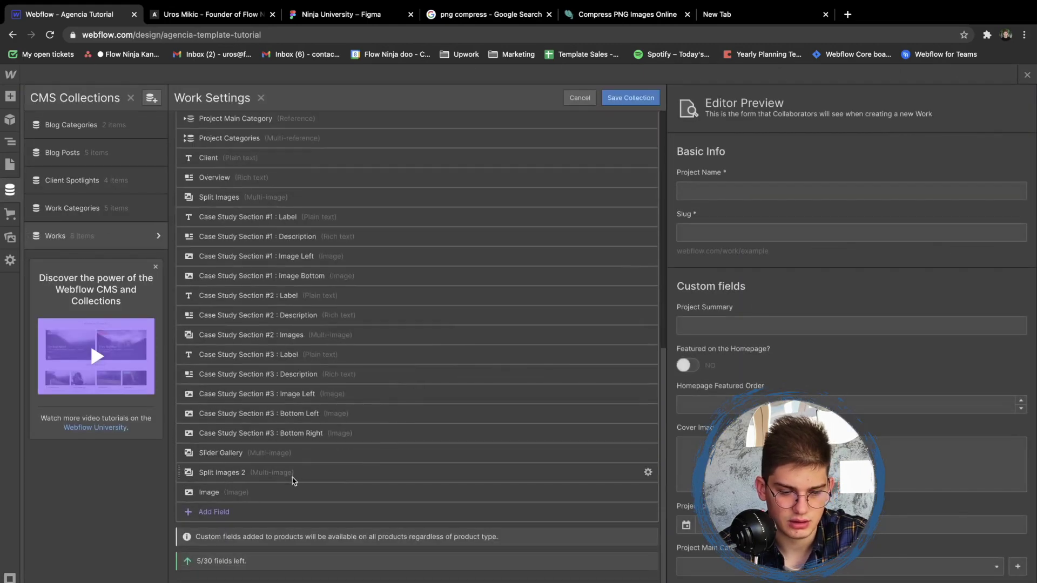
left_click(256, 513)
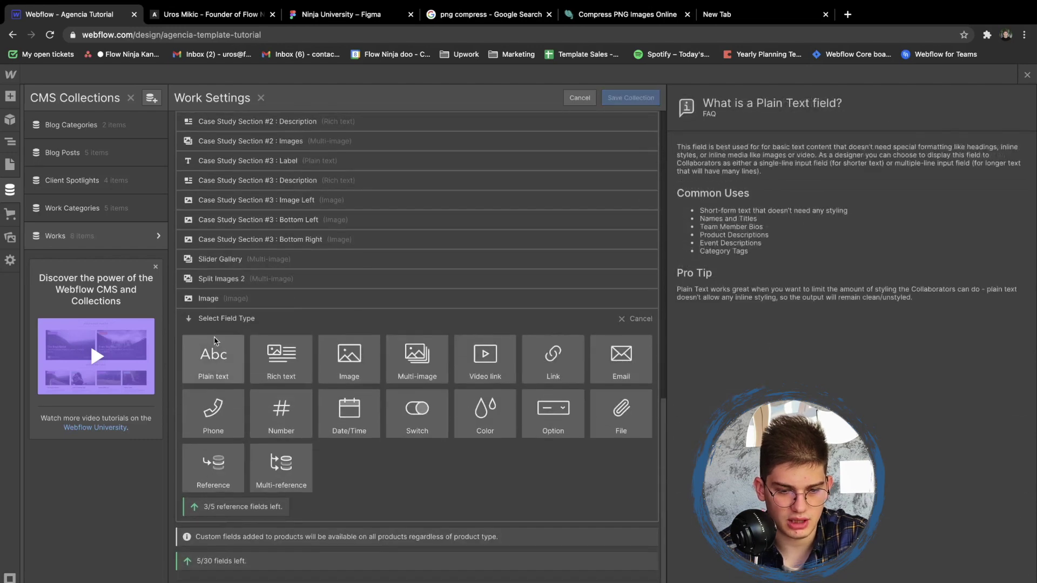
left_click(553, 357)
type("Custom Link")
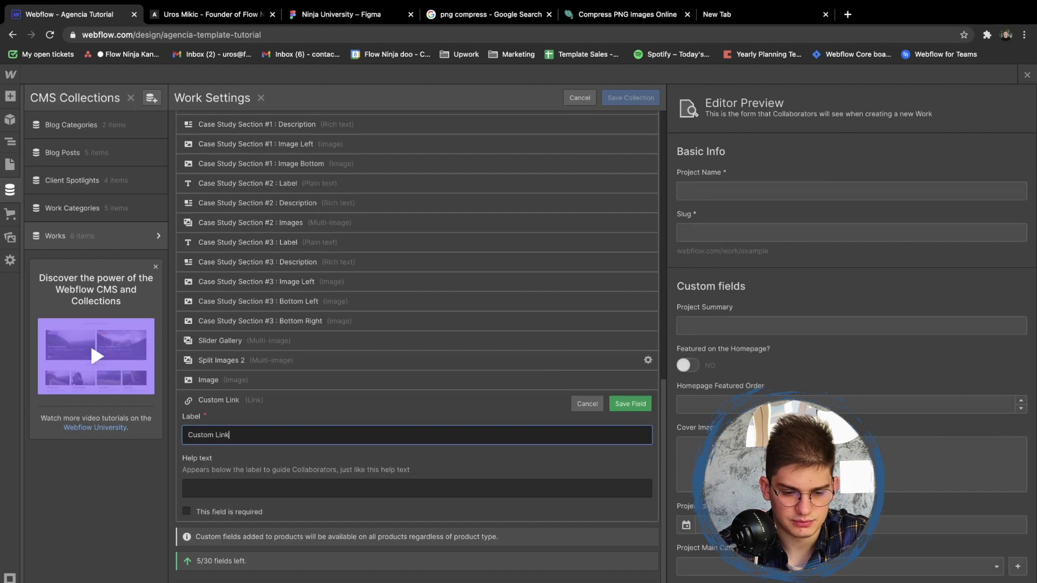
left_click(630, 404)
left_click_drag(179, 492, 178, 100)
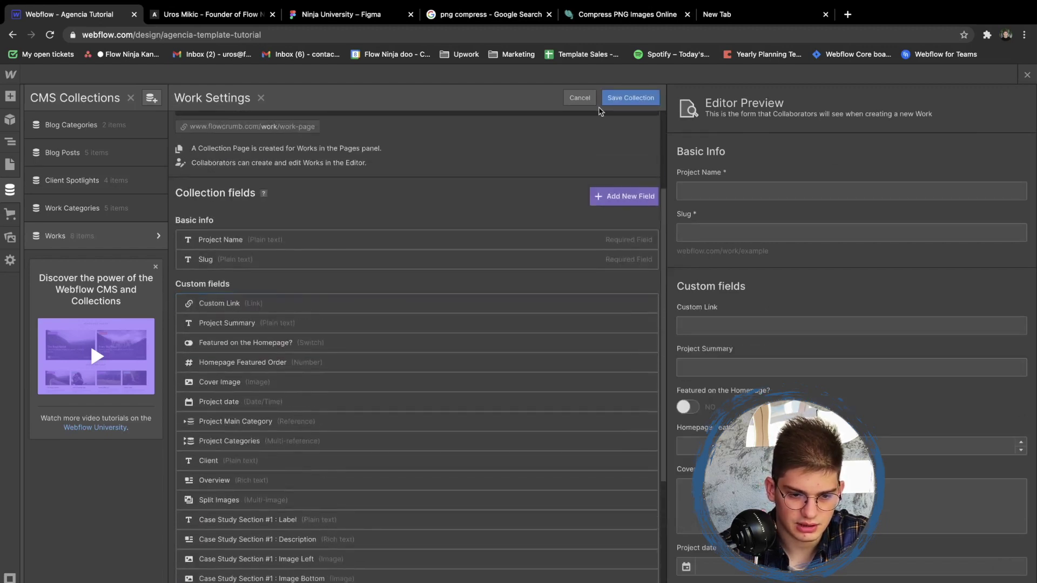
left_click(631, 97)
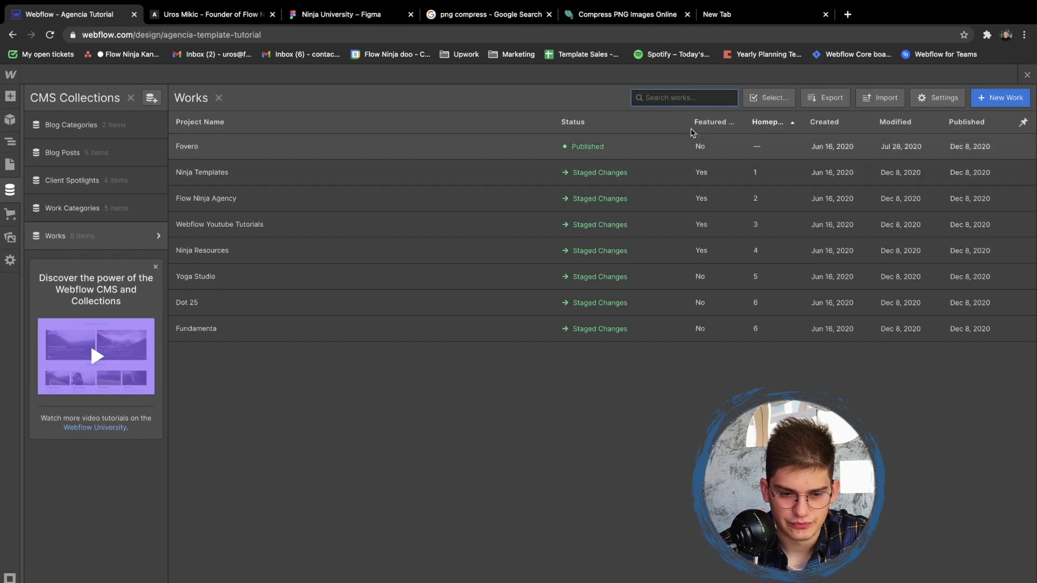
Archive the Yoga Studio, Fundamenta, Dot 25 and Fovero items in the Works collection
left_click(785, 98)
left_click(330, 282)
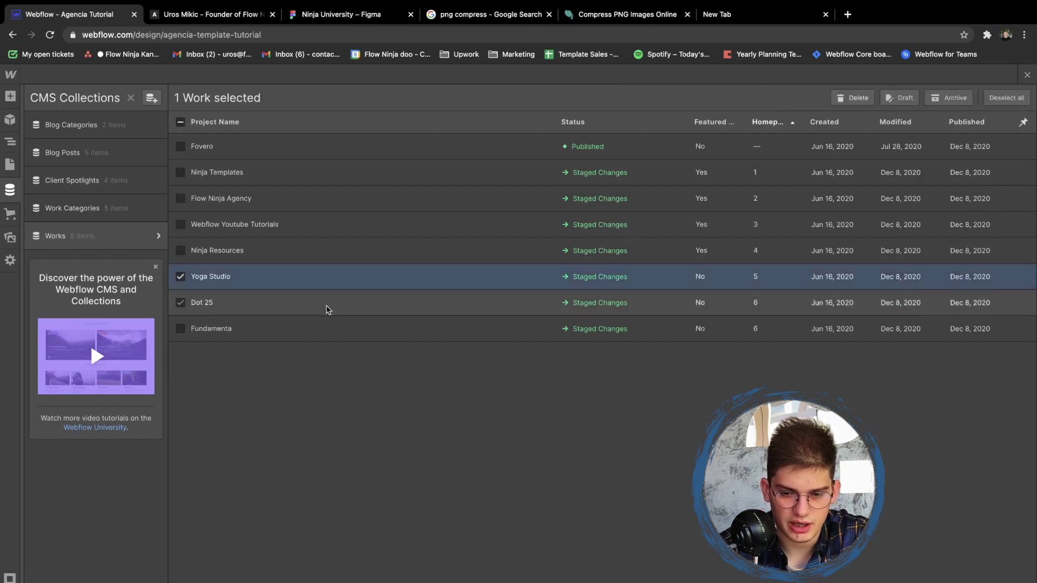
left_click(320, 328)
left_click(326, 302)
left_click(374, 148)
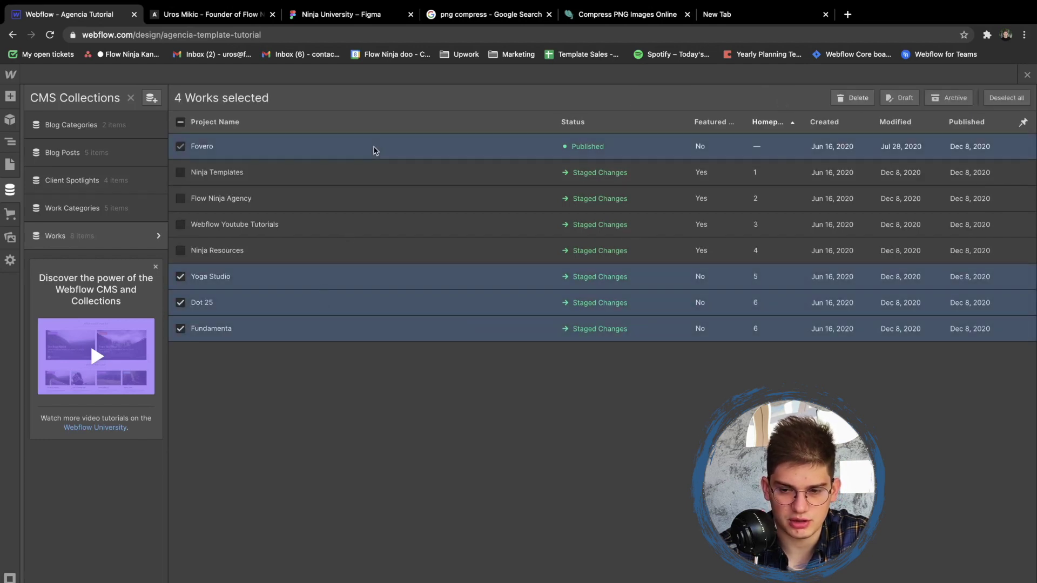
left_click(926, 97)
left_click(631, 389)
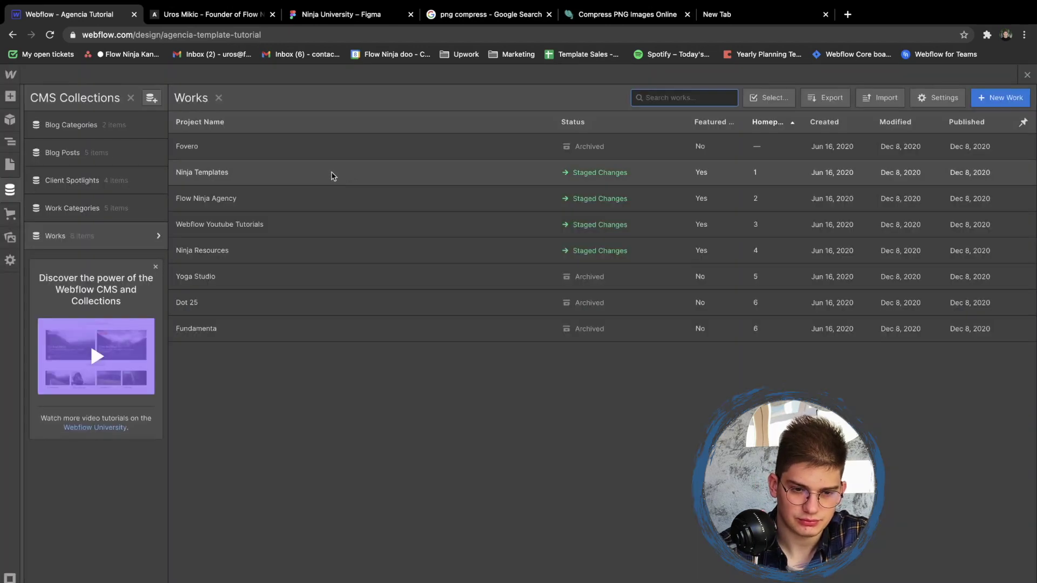
Open the Ninja Templates work item for editing, and load the Agencia template page from webflow.com/templates in the spare browser tab
left_click(331, 173)
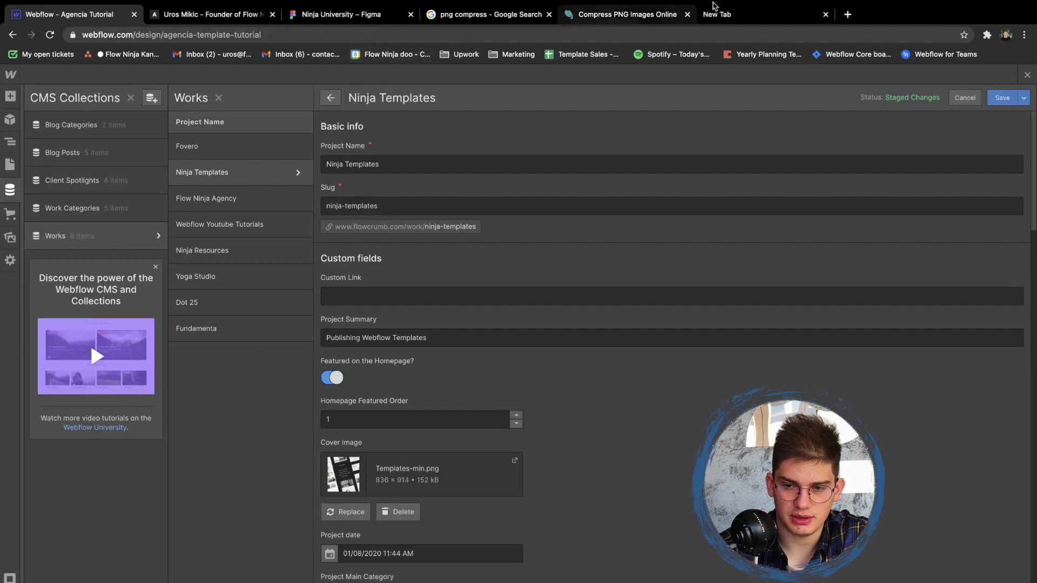
left_click(752, 6)
left_click(721, 44)
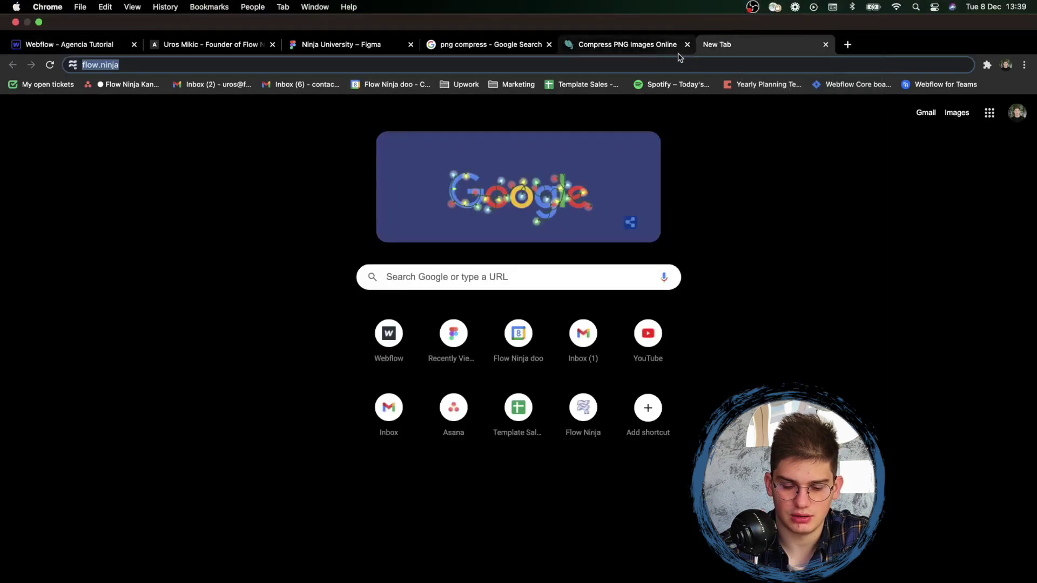
type("template market")
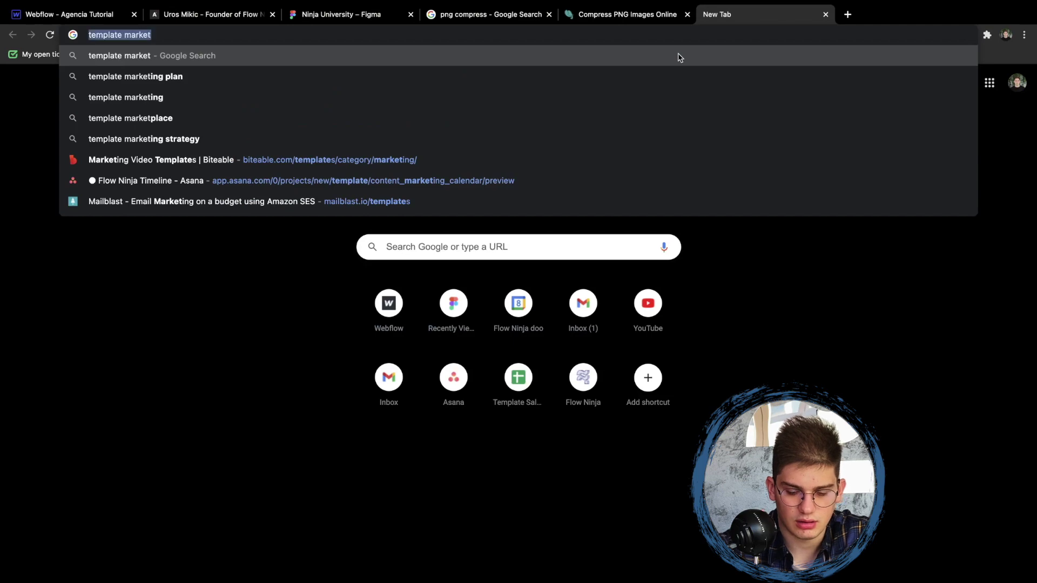
type("webflow templates")
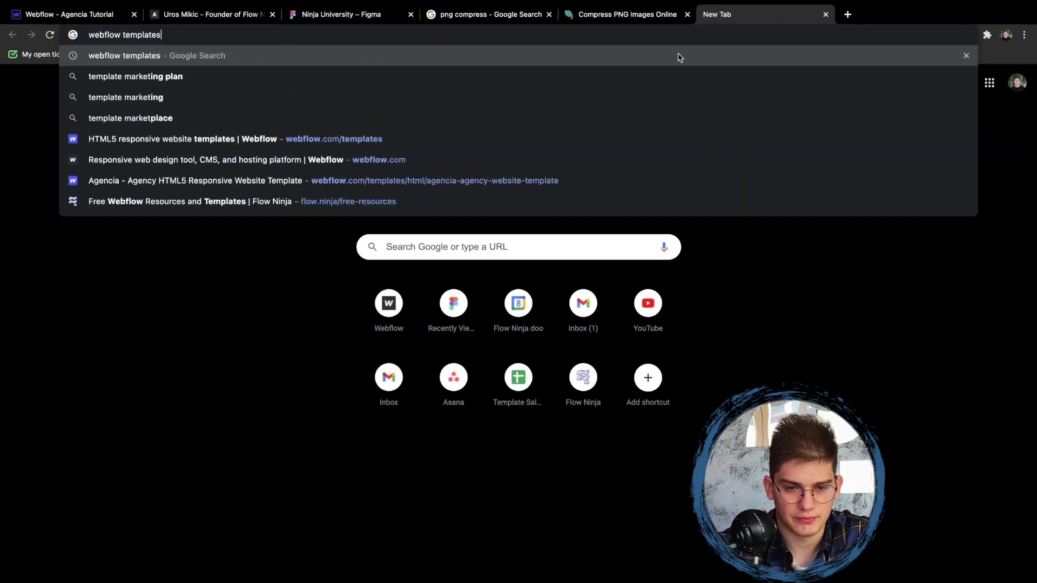
key("Down")
key("Down")
key("Down")
key("Down")
key("Down")
key("Down")
key("Up")
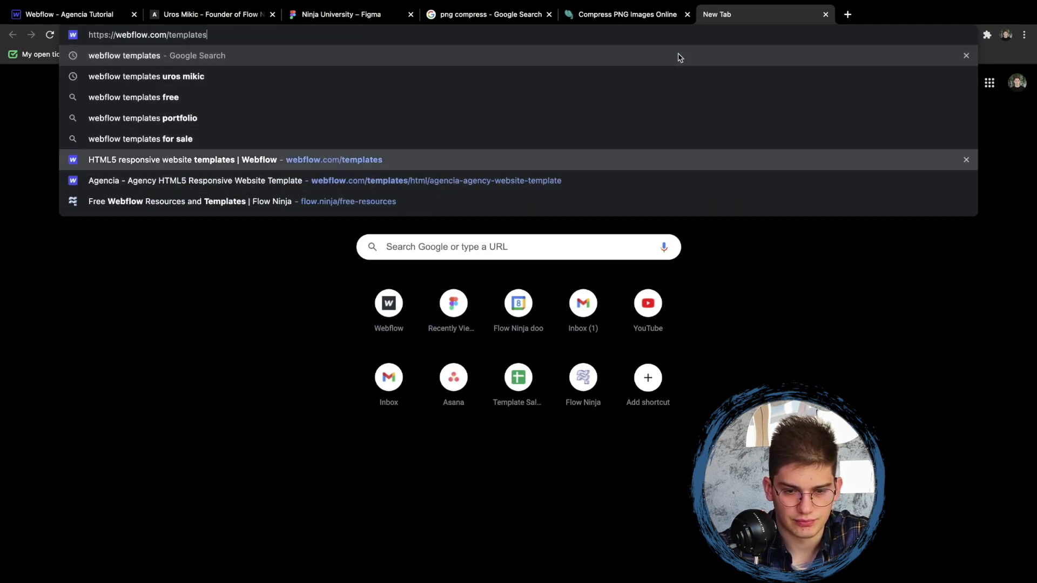
key("Down")
key("Return")
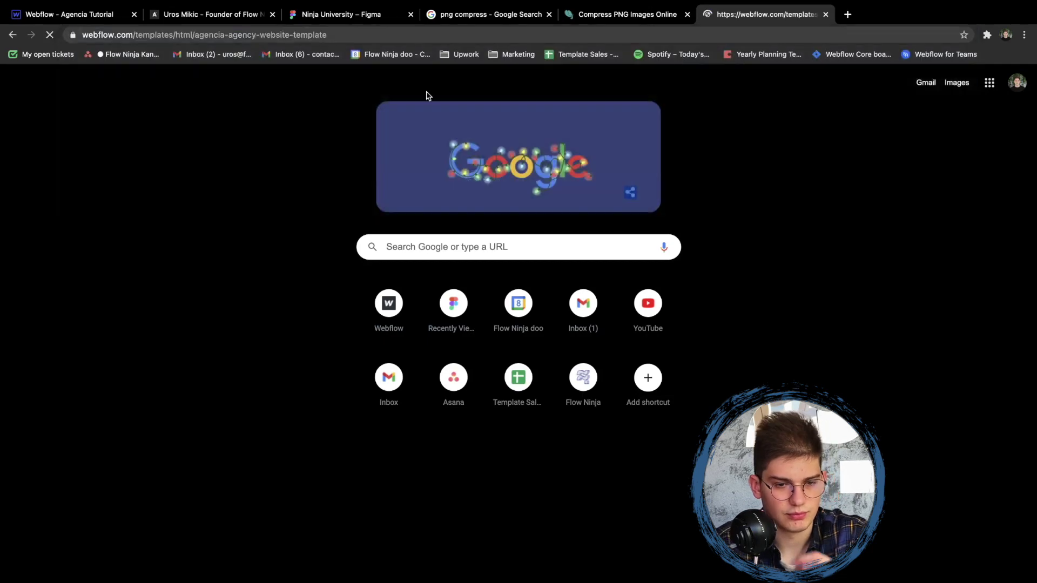
Set the Ninja Templates item's Custom Link to the URL of the Agencia designer's templates page and save the item
left_click(331, 35)
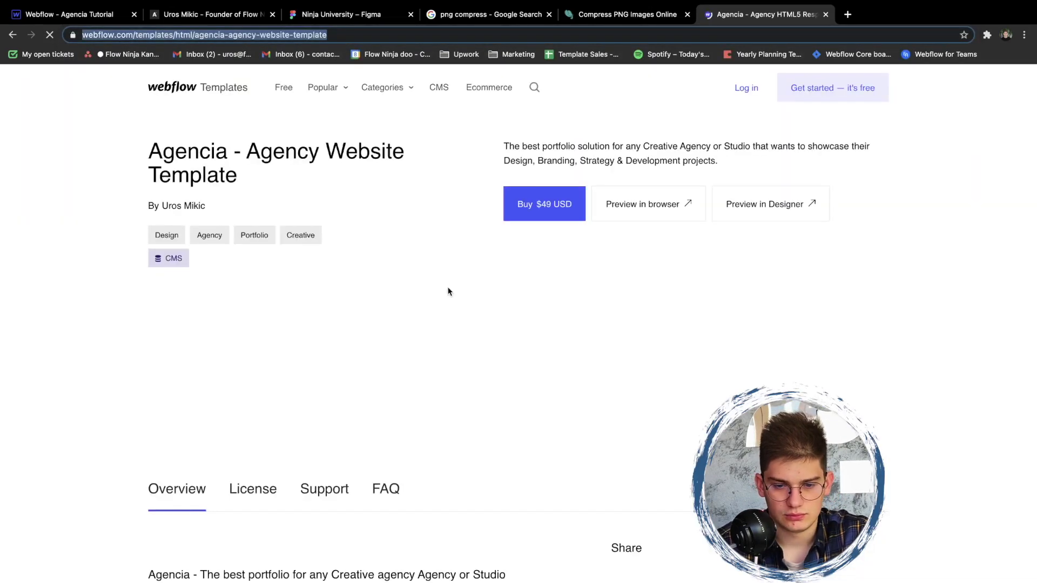
left_click(192, 205)
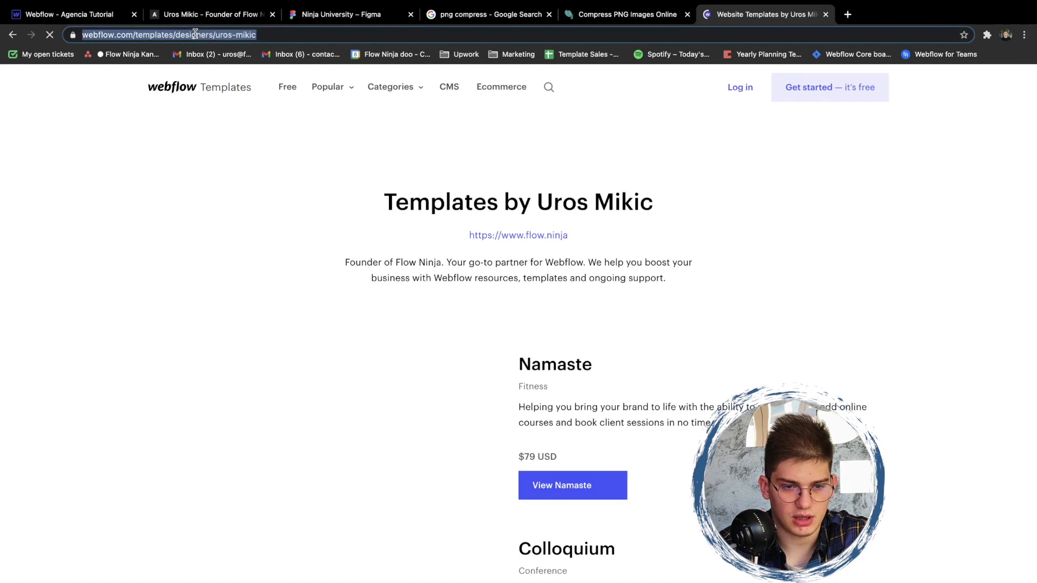
key("super+1")
left_click(359, 296)
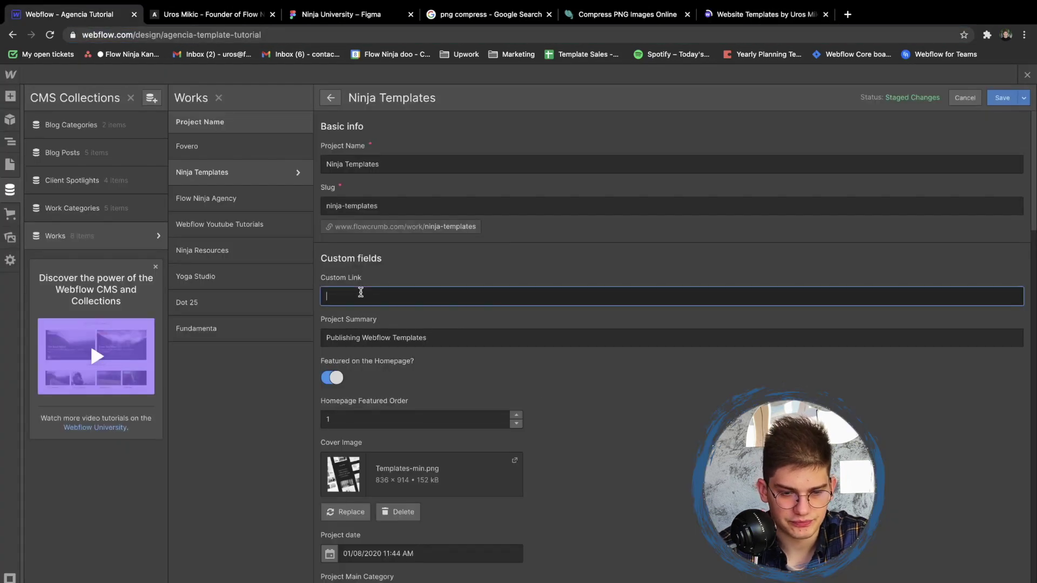
type("https://webflow.com/templates/designers/uros-mikic")
left_click(997, 99)
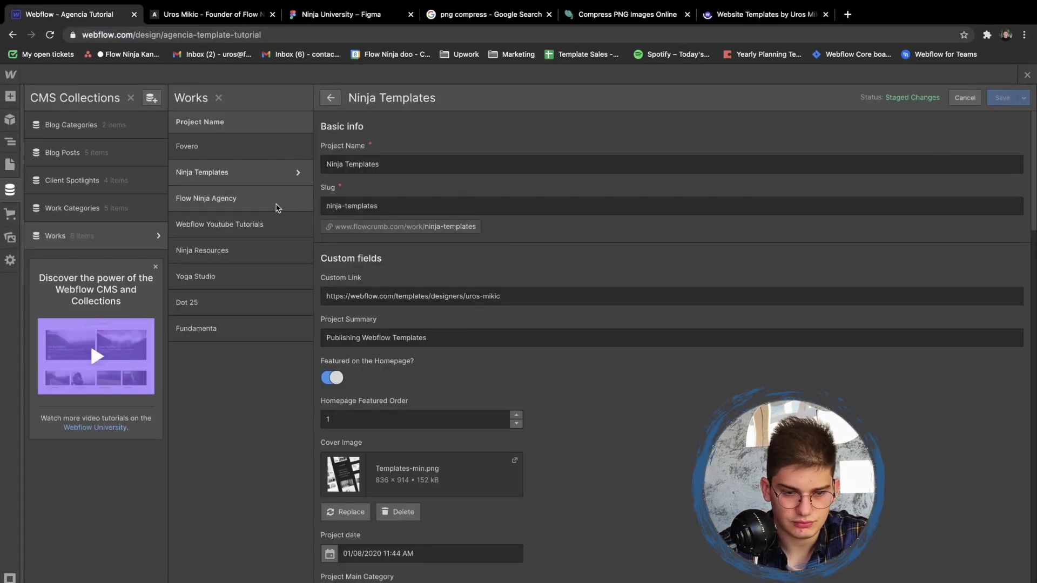
left_click(276, 207)
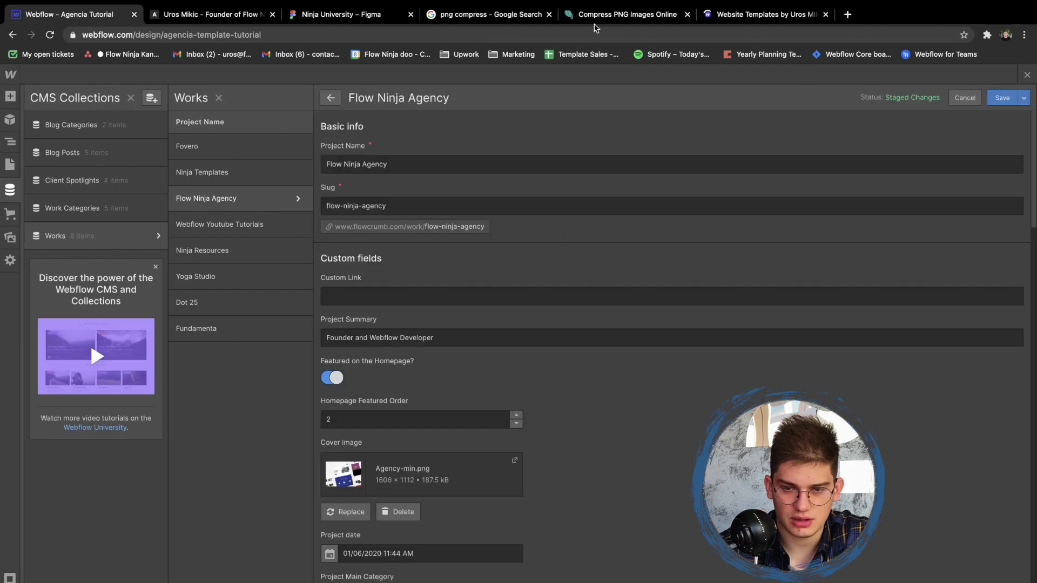
left_click(492, 15)
left_click(492, 35)
type("flow")
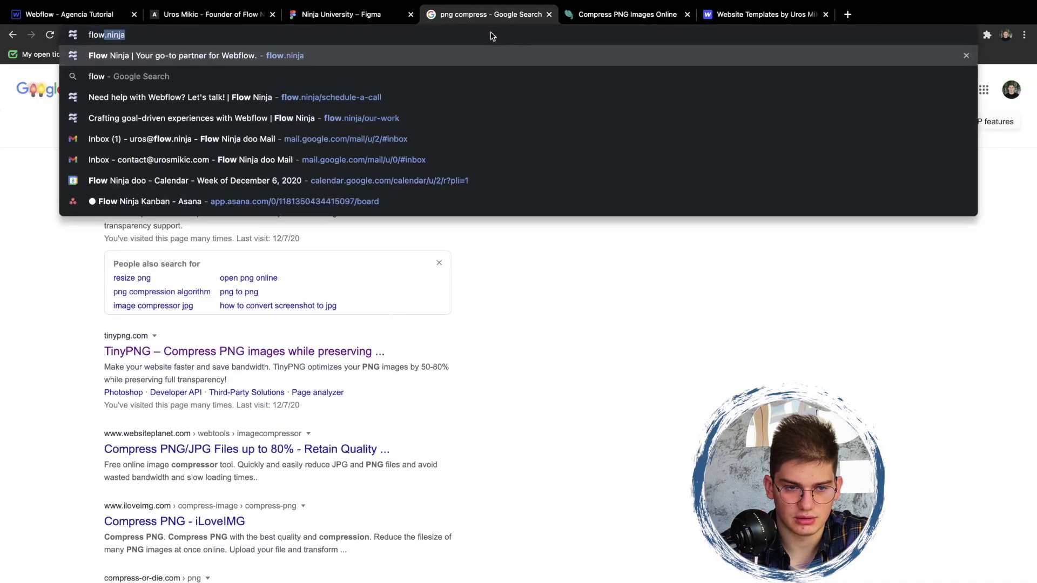
key("super+a")
key("super+c")
key("super+1")
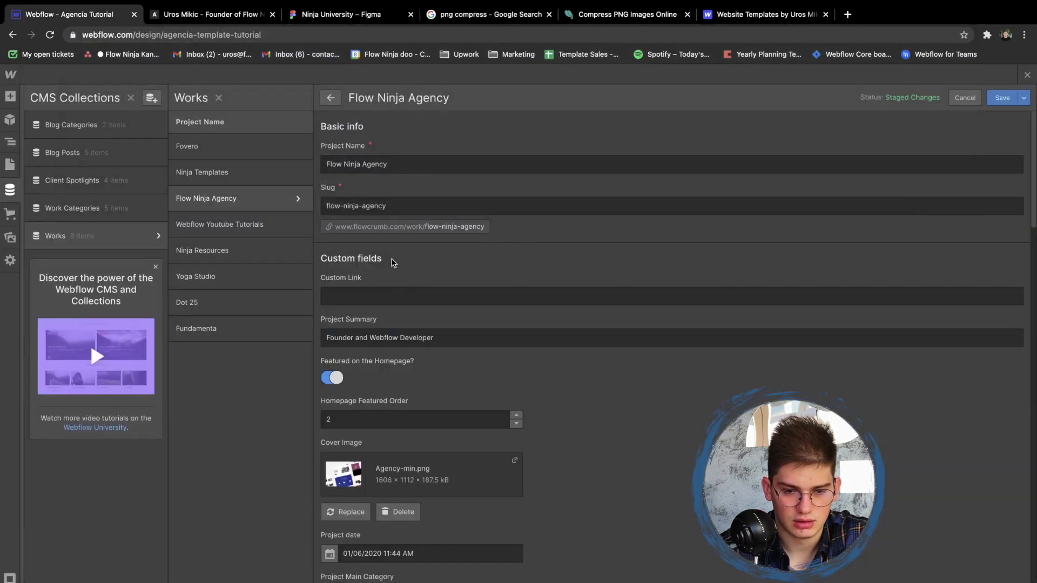
left_click(365, 296)
key("super+v")
left_click(1000, 97)
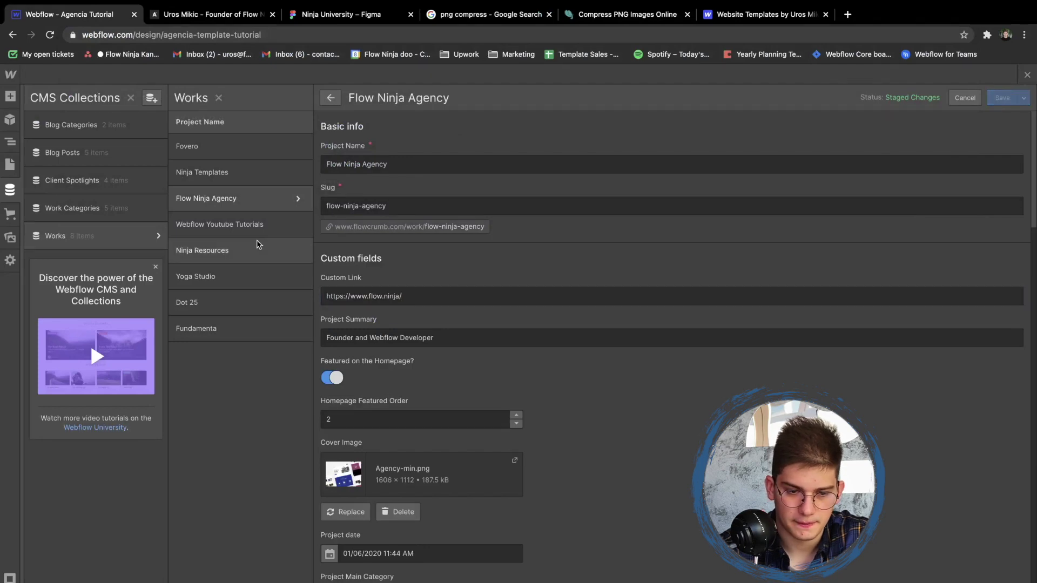
left_click(261, 224)
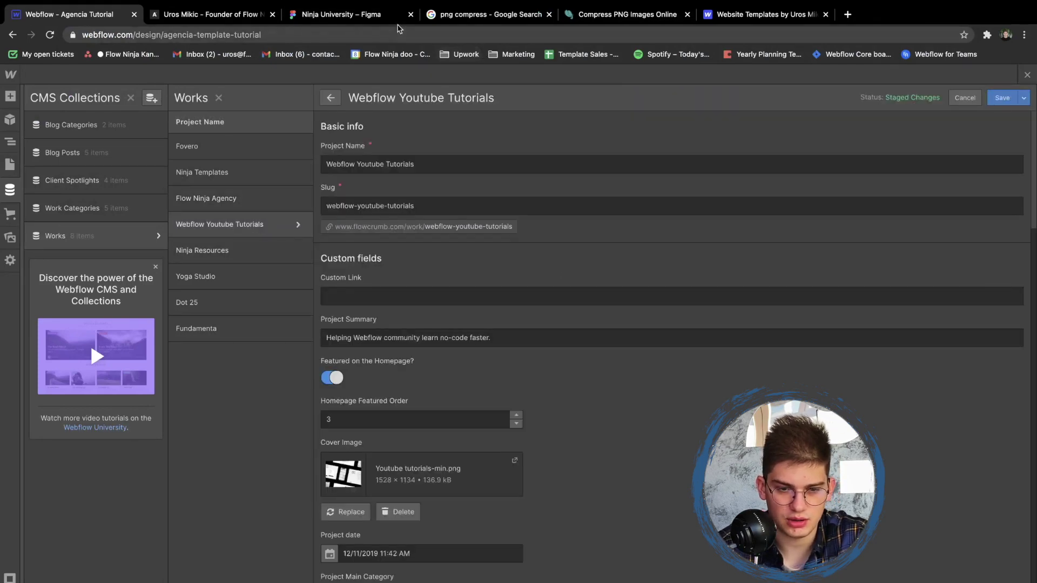
left_click(385, 18)
left_click(462, 20)
left_click(448, 32)
type("you")
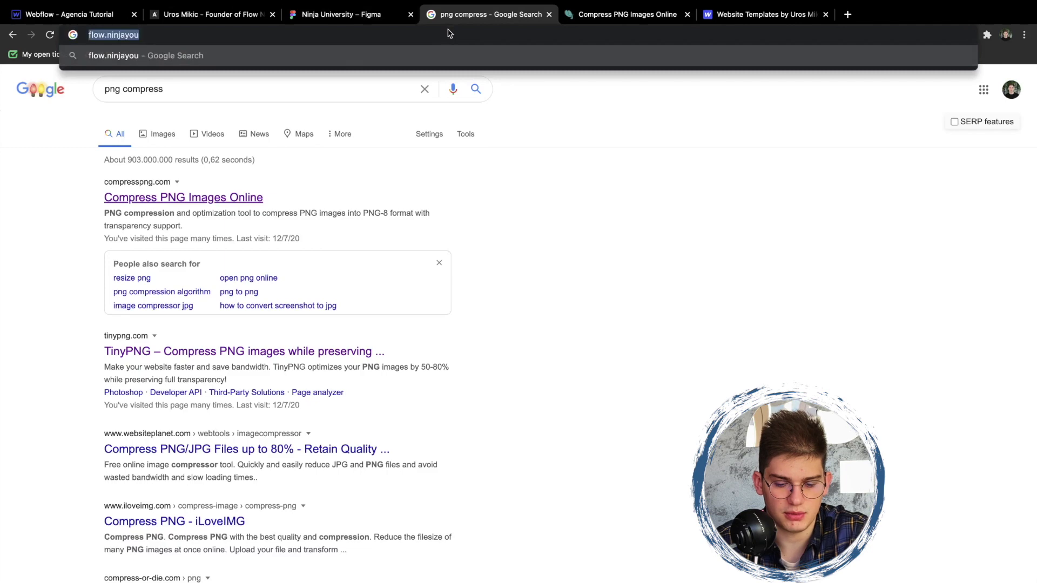
type("you")
key("super+1")
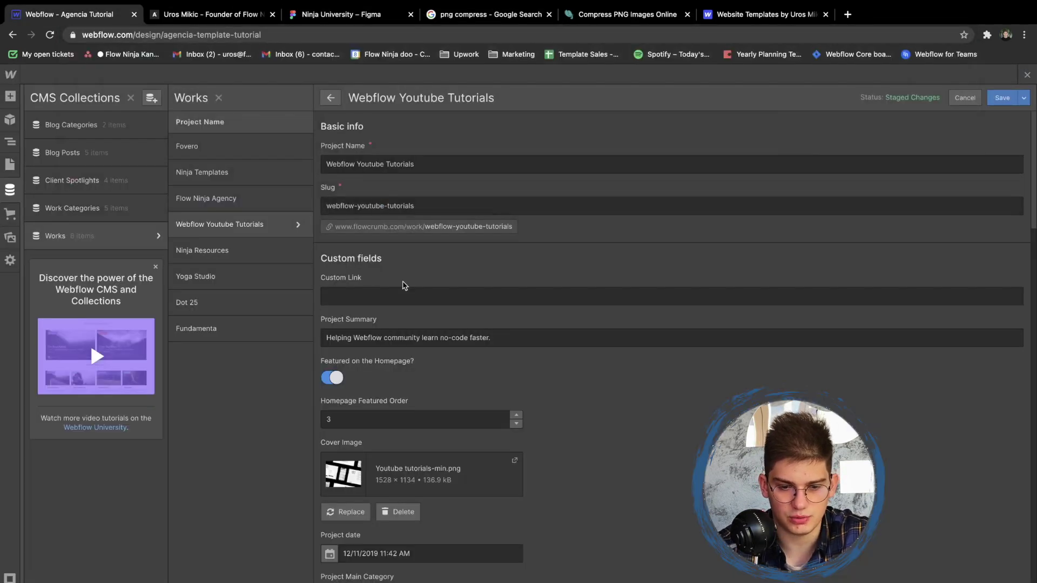
left_click(393, 291)
type("https://www.youtube.com/")
left_click(998, 104)
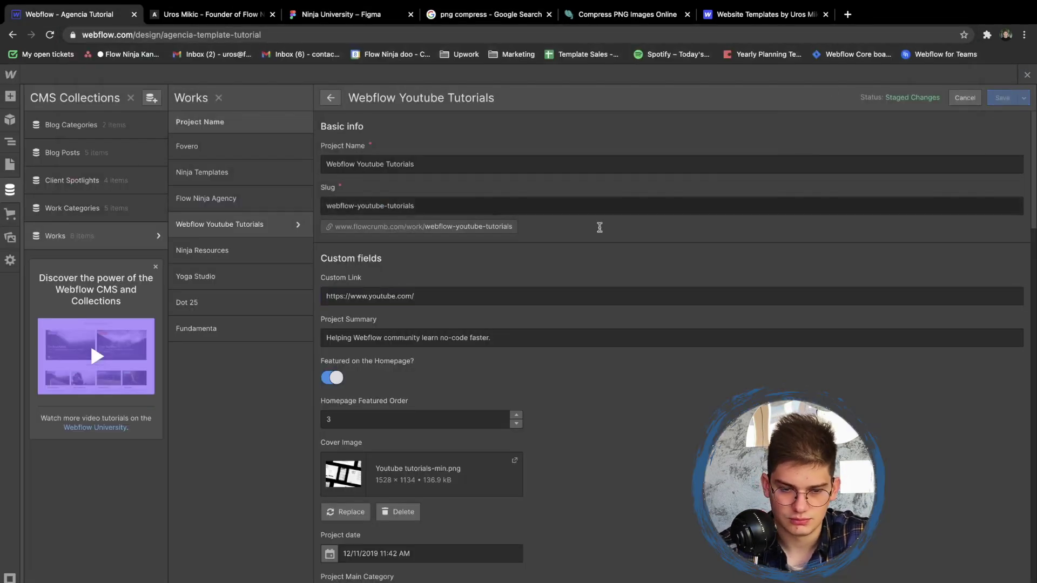
Open the Ninja Resources work item for editing, and load flow.ninja/free-resources in the png compress search tab
left_click(274, 250)
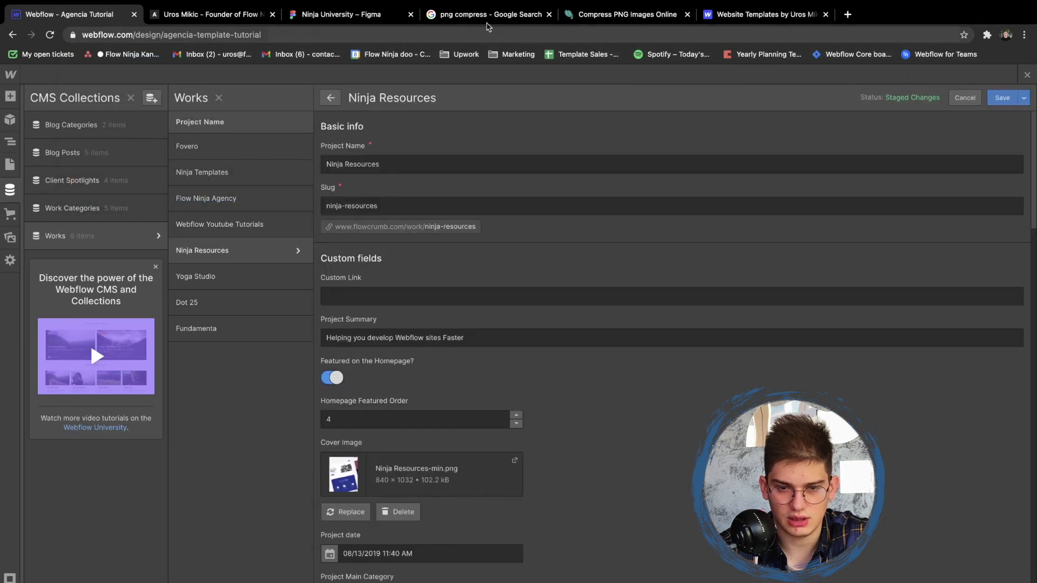
left_click(475, 14)
left_click(427, 35)
type("flow")
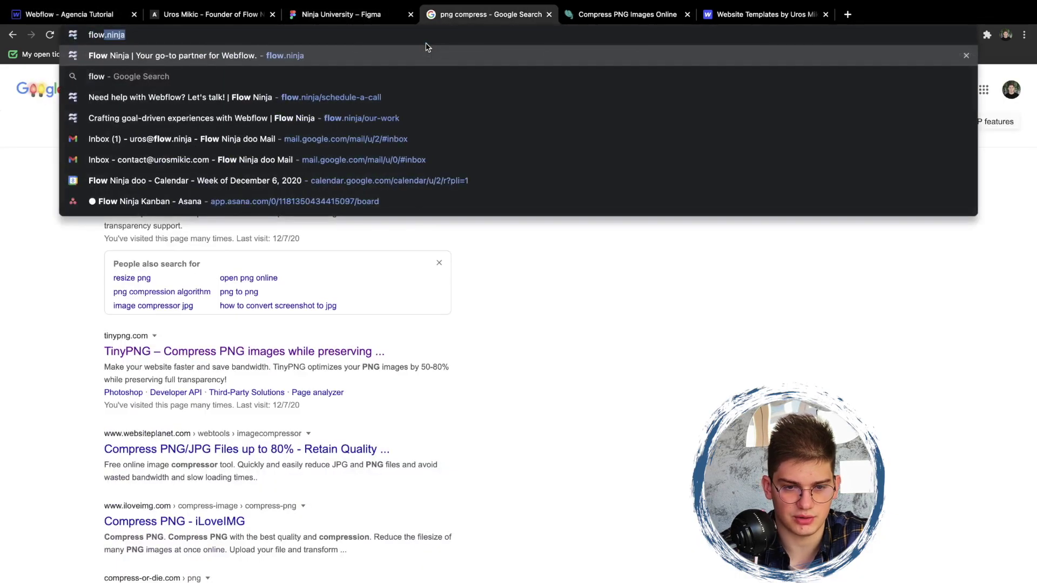
type(".ninja/re")
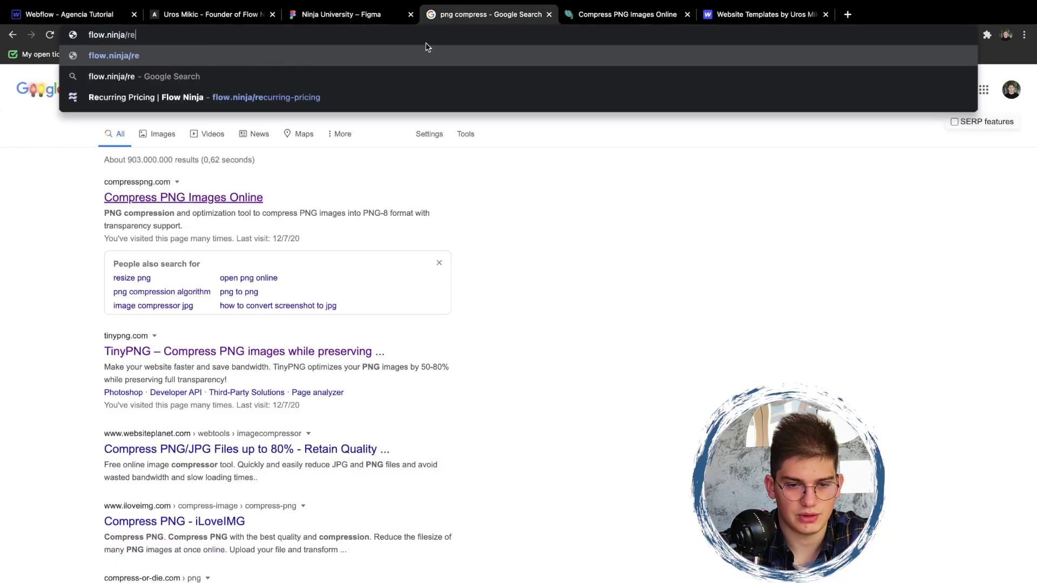
key("Down")
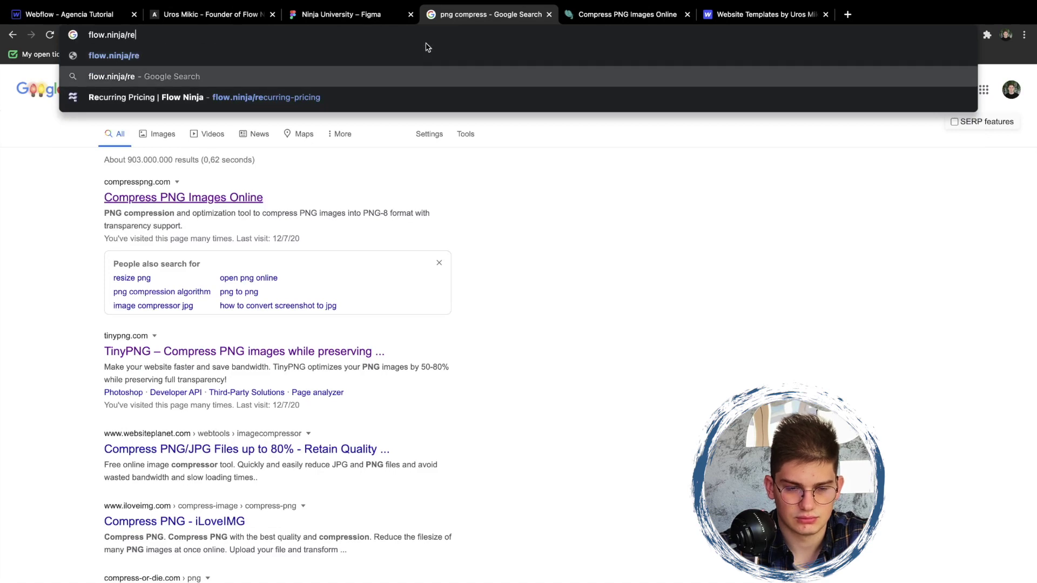
key("BackSpace")
key("BackSpace")
type("f")
key("Return")
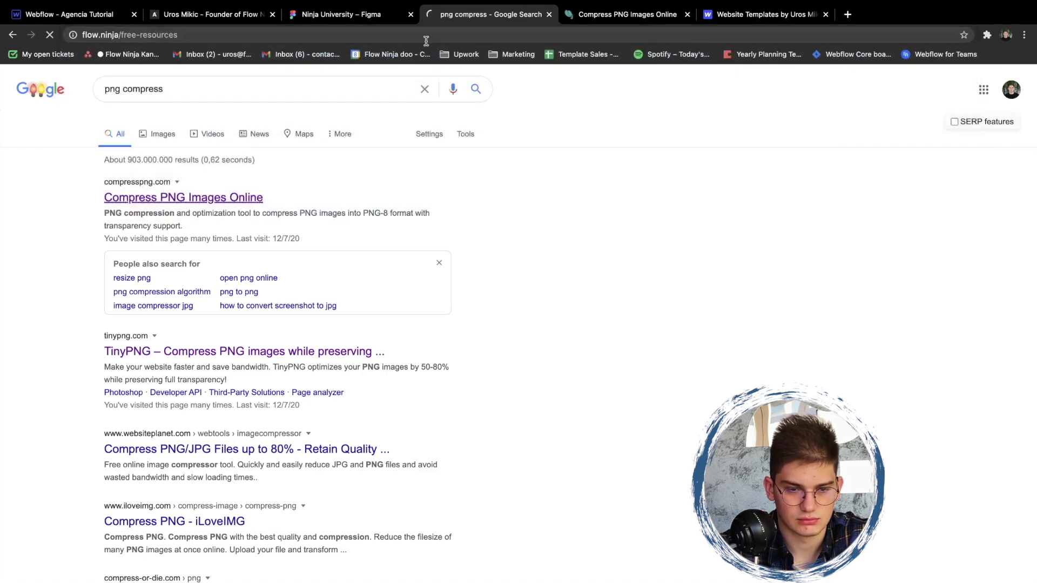
left_click(425, 28)
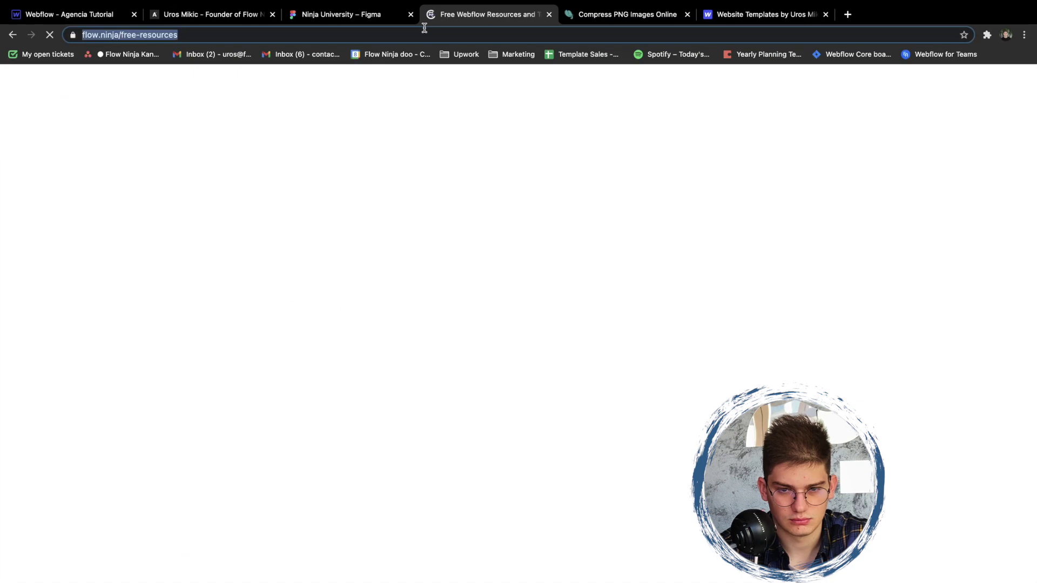
key("super+c")
key("super+1")
left_click(427, 291)
key("super+v")
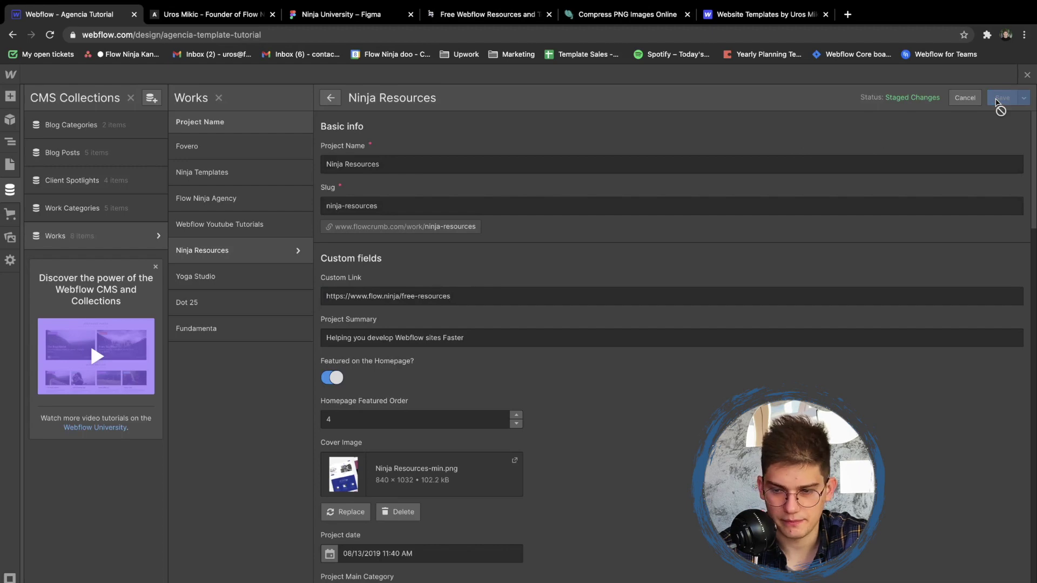
Close the CMS and make the homepage Work Item link block get its URL from the Custom Link field of Works
left_click(1026, 74)
scroll(579, 296, "down", 3)
key("d")
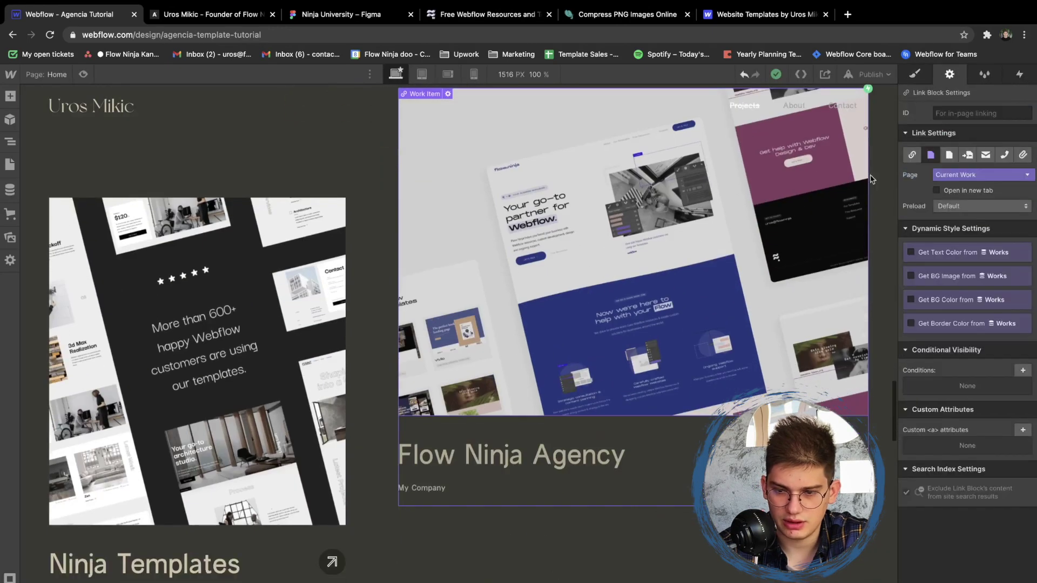
left_click(954, 176)
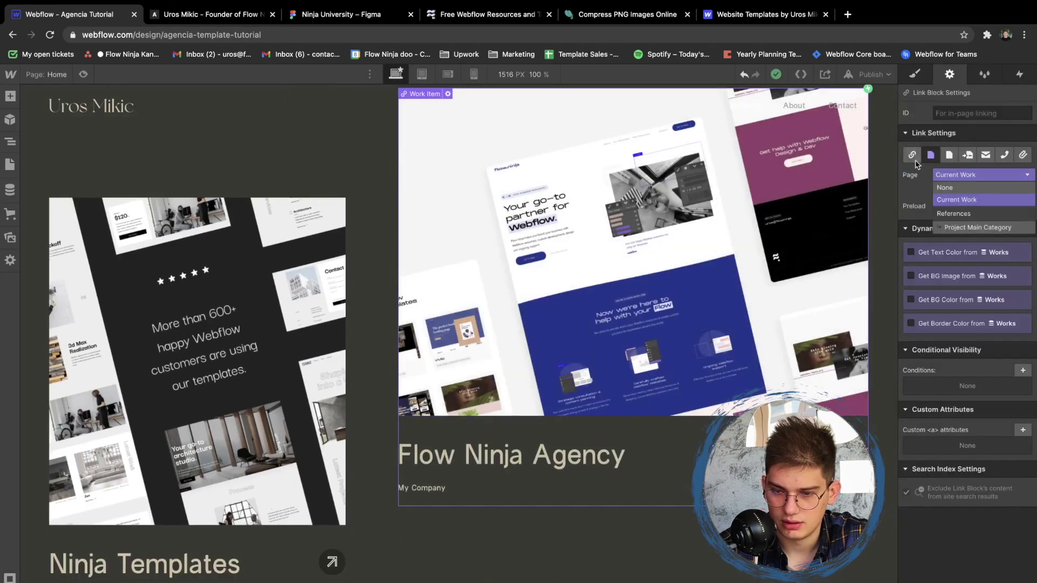
left_click(912, 155)
left_click(945, 192)
left_click(965, 209)
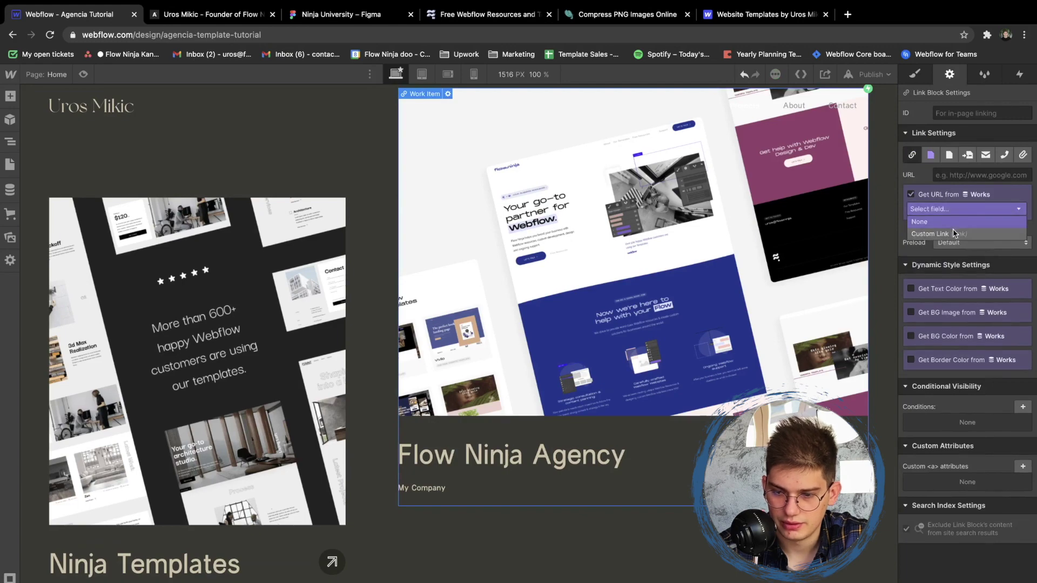
left_click(956, 233)
scroll(488, 321, "down", 8)
scroll(510, 390, "down", 10)
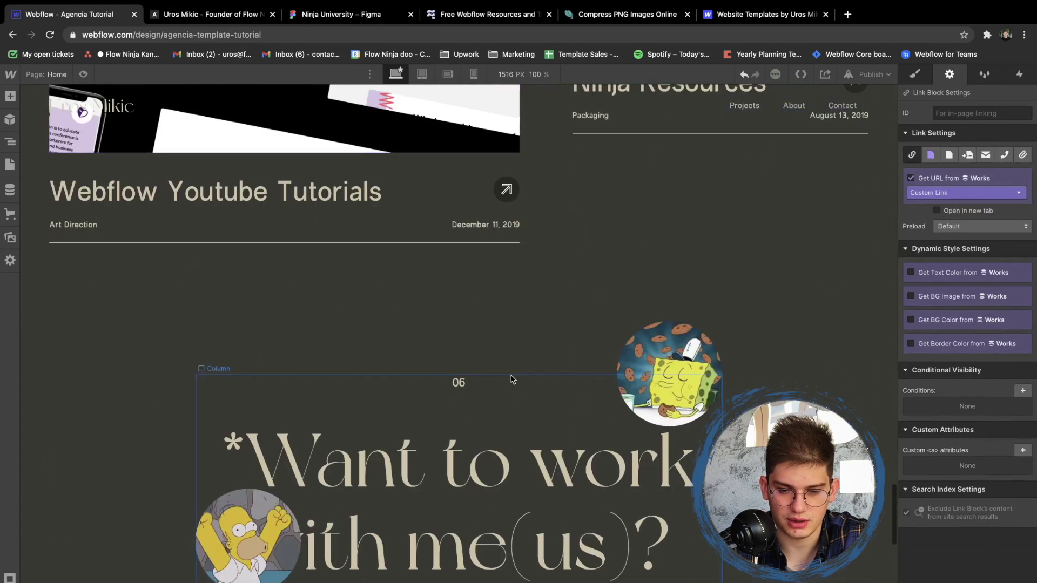
left_click(482, 475)
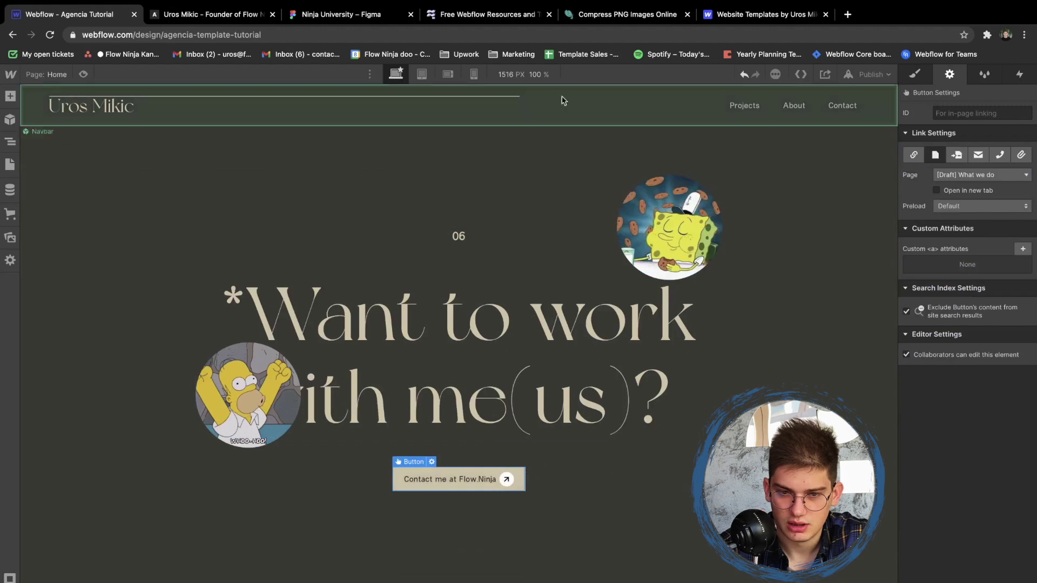
left_click(464, 15)
key("super+1")
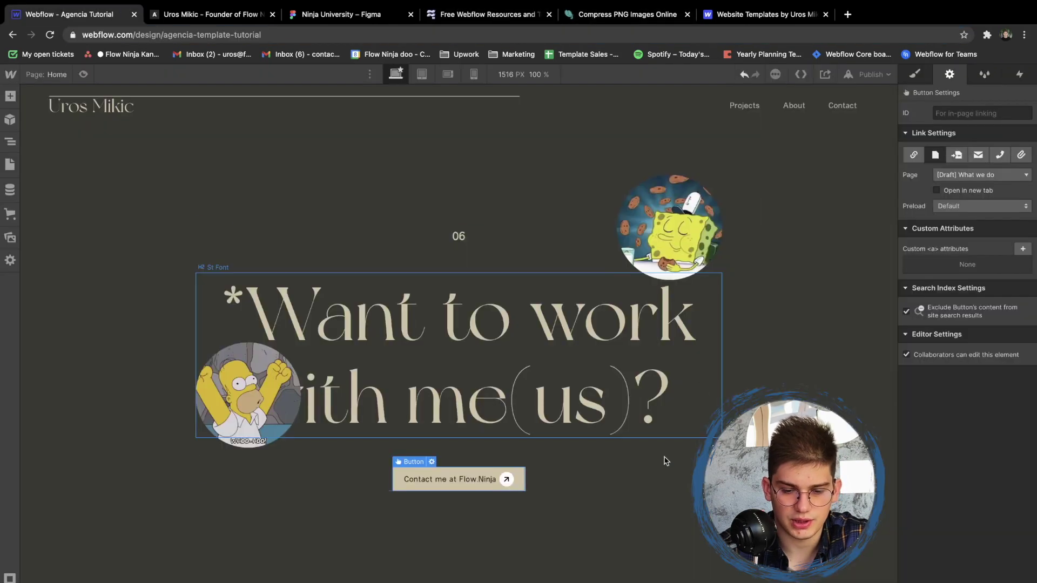
left_click(972, 175)
key("ctrl+v")
Enter the Awards symbol and select the Award Item link block of the Brand Guideliness row under Useful Links
scroll(594, 254, "down", 8)
scroll(563, 212, "down", 1)
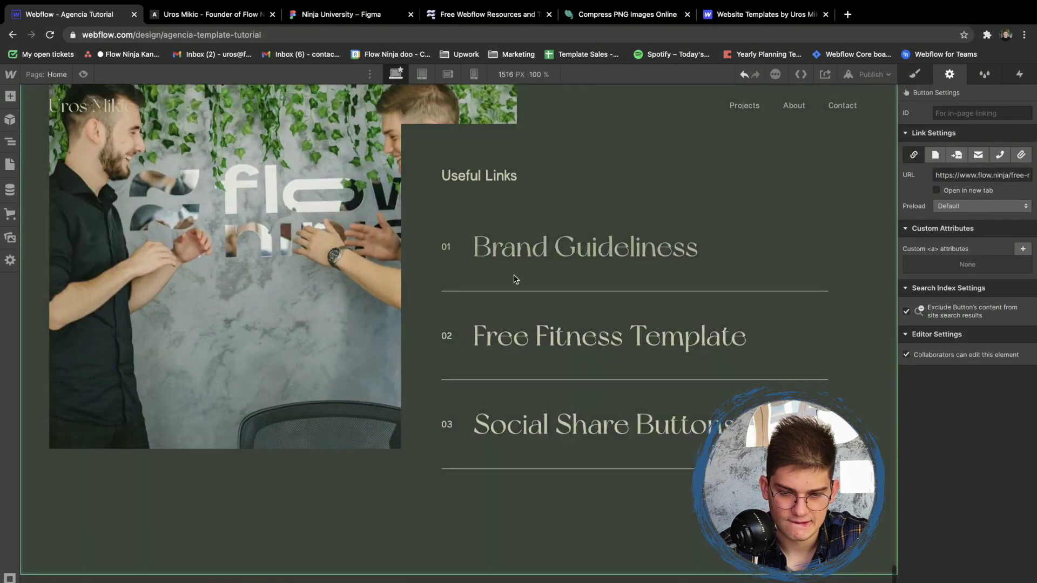
double_click(514, 279)
left_click(736, 262)
left_click(717, 271)
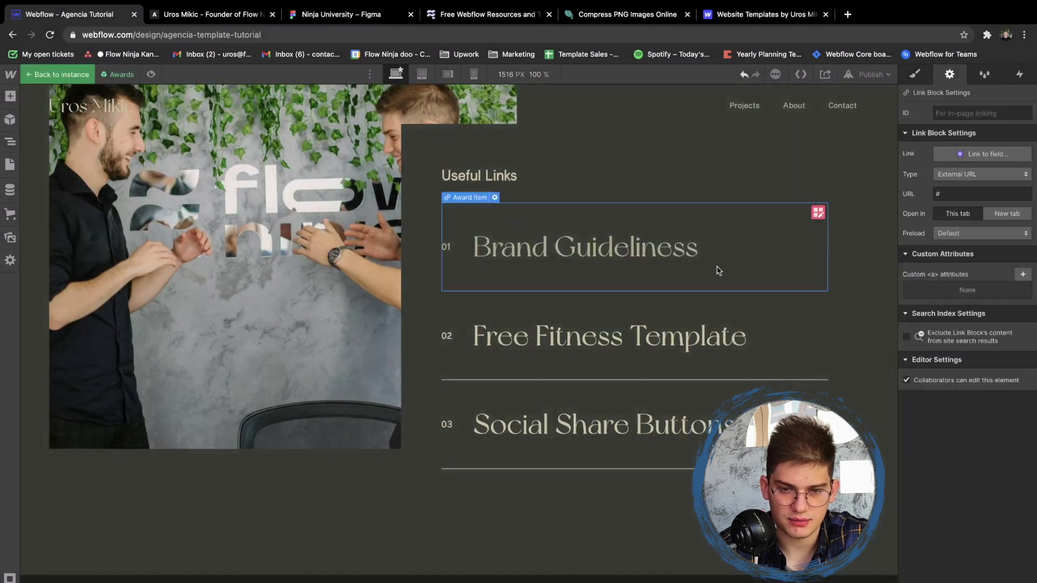
Open the Webflow Brand Guidelines page from Flow Ninja's free resources and set its address as the Brand Guideliness row's URL
left_click(480, 15)
scroll(416, 229, "down", 5)
scroll(714, 335, "down", 6)
left_click(755, 347, "super")
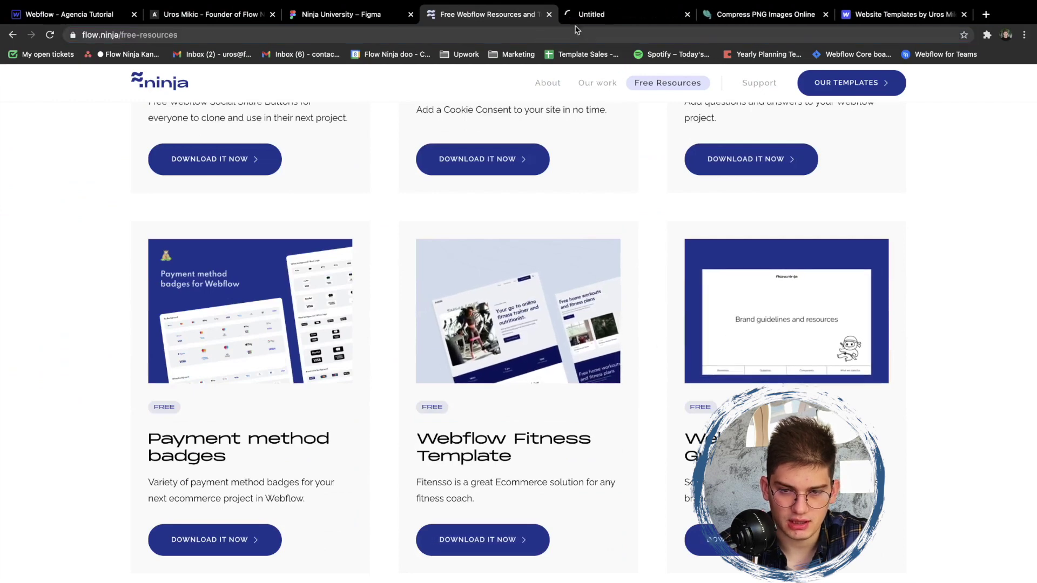
left_click(593, 17)
left_click(586, 34)
key("super+1")
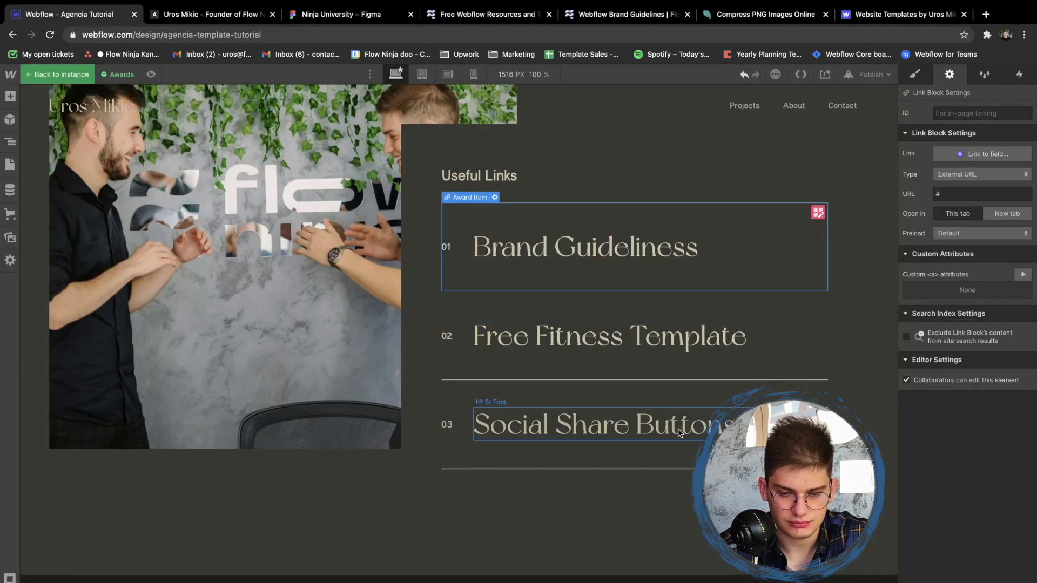
Link the Free Fitness Template row to the external URL flow.ninja/free-webflow-resources-and-templates/fitness-template, copied from the resource page
left_click(535, 382)
key("super+4")
left_click(479, 270, "super")
left_click(550, 16)
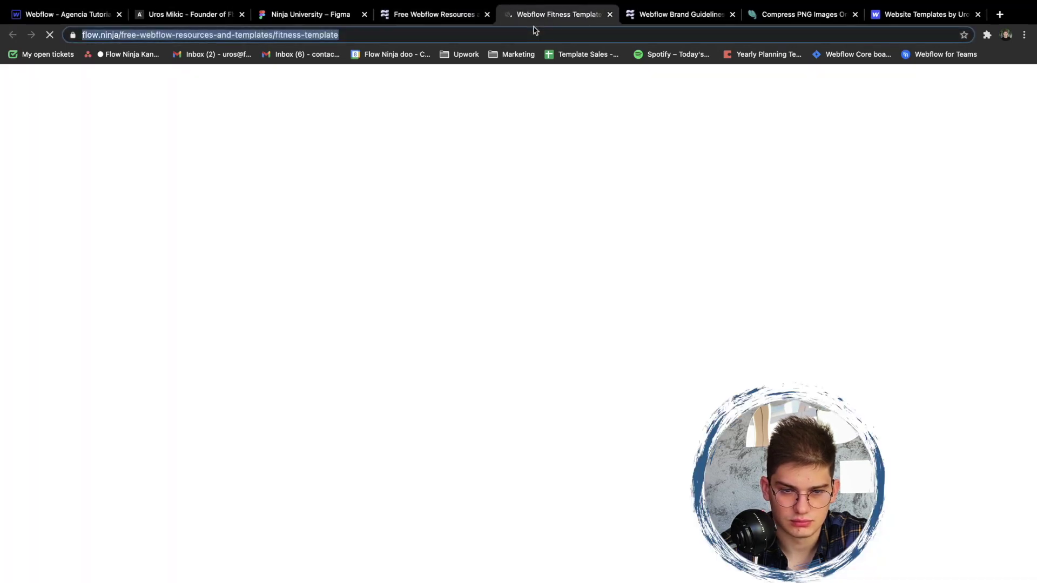
key("super+1")
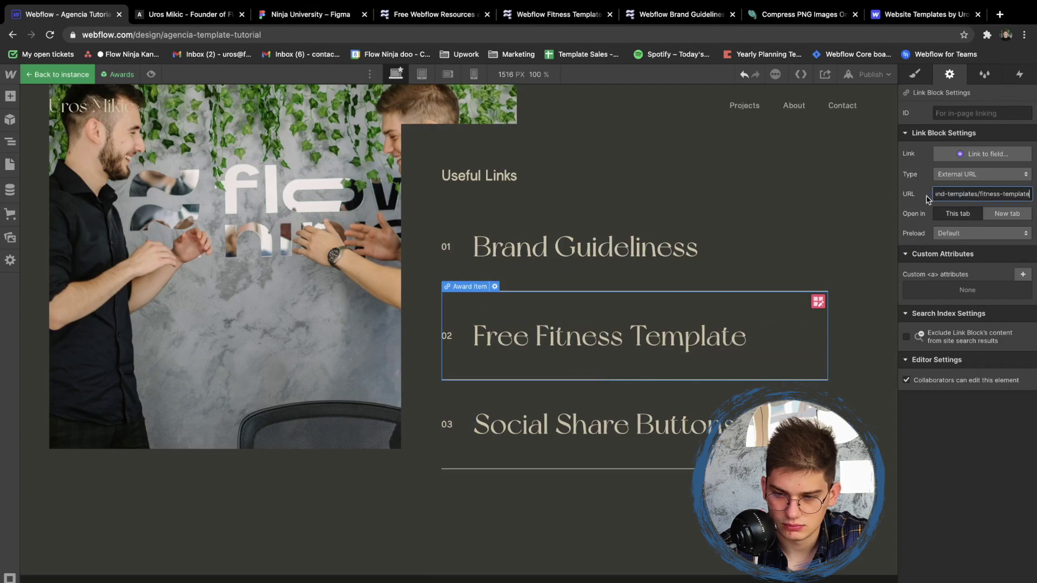
Link the Social Share Buttons row to the address of Flow Ninja's Free Webflow Social Share Buttons page and exit the Awards symbol
left_click(540, 427)
left_click(432, 14)
scroll(386, 281, "up", 6)
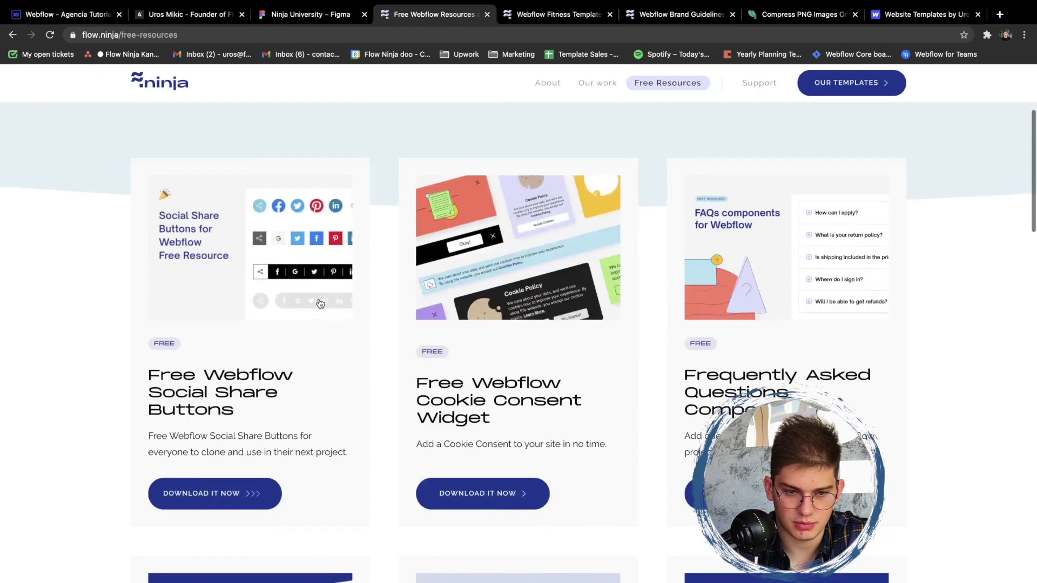
left_click(296, 325)
key("super+l")
key("super+c")
key("super+1")
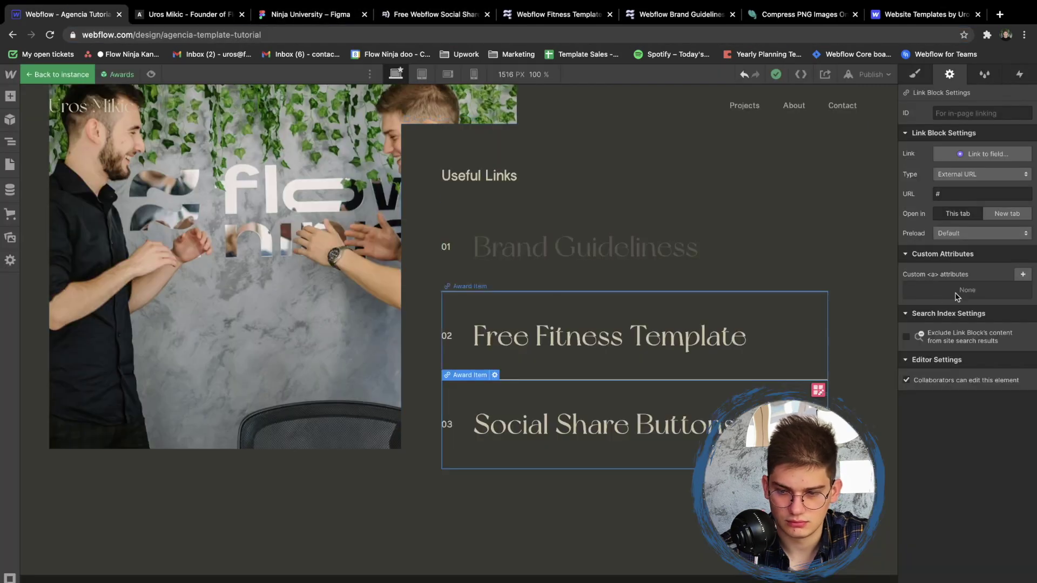
left_click(820, 133)
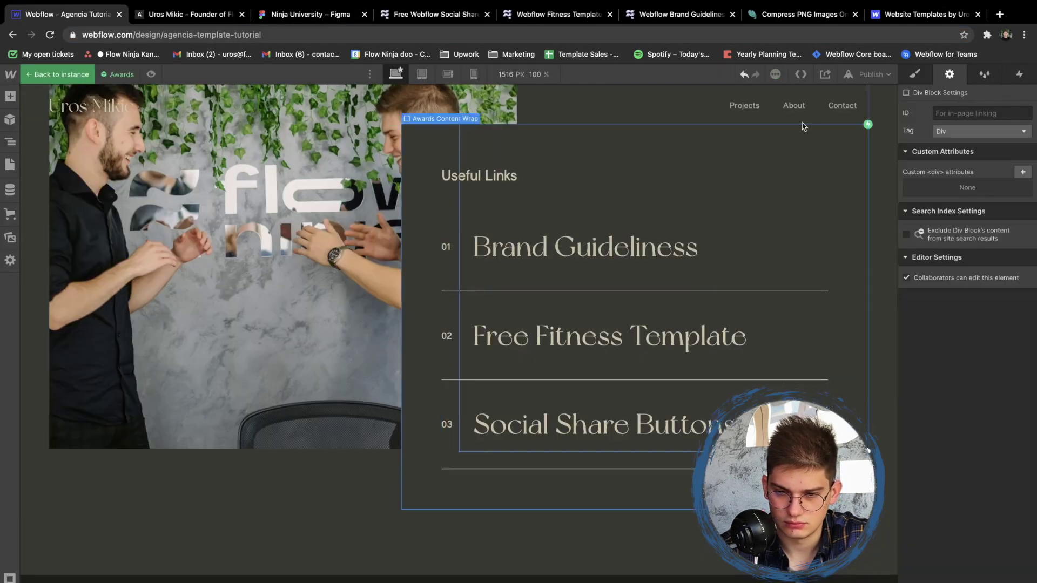
left_click(761, 116)
Examine the homepage hero section's layout at the desktop, tablet and both mobile breakpoints
scroll(708, 363, "down", 2)
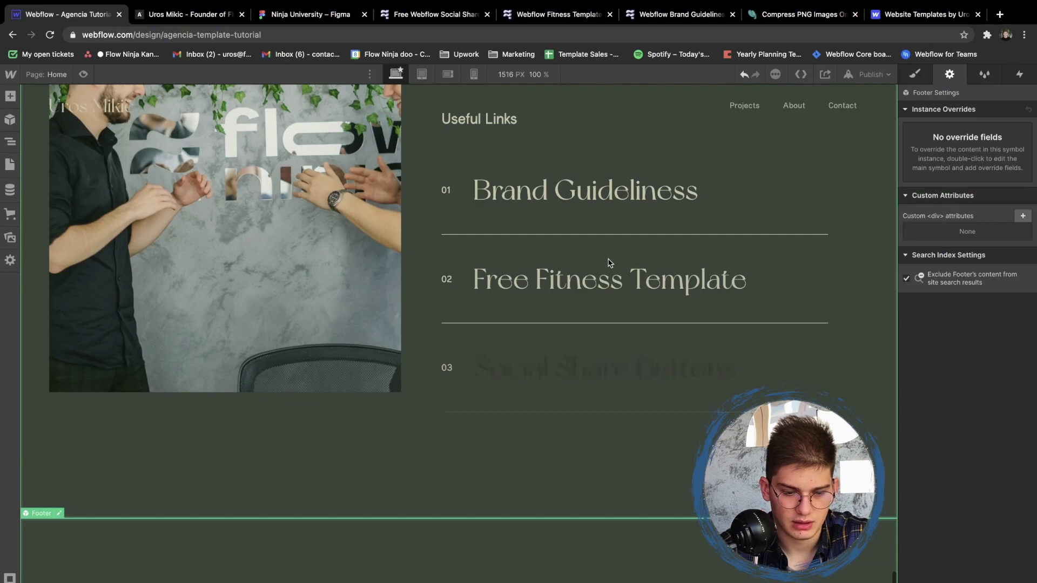
scroll(409, 394, "up", 20)
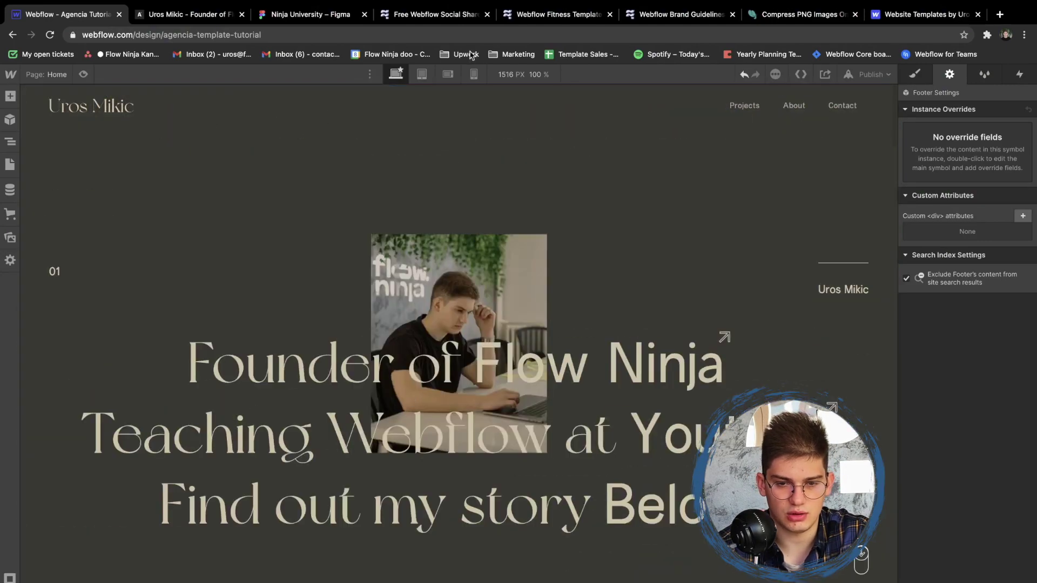
left_click(472, 74)
left_click(406, 74)
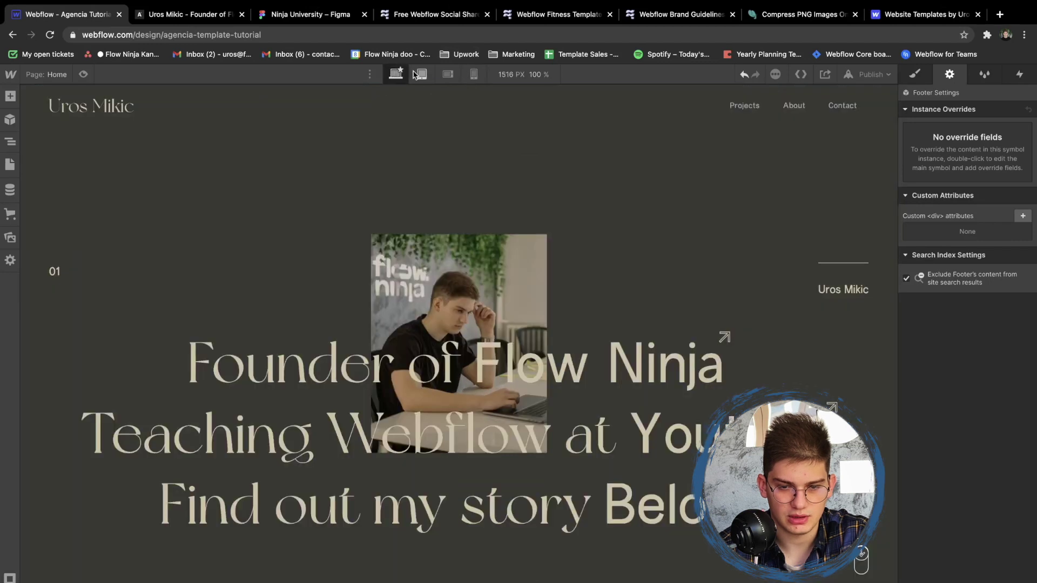
left_click(420, 74)
left_click(446, 74)
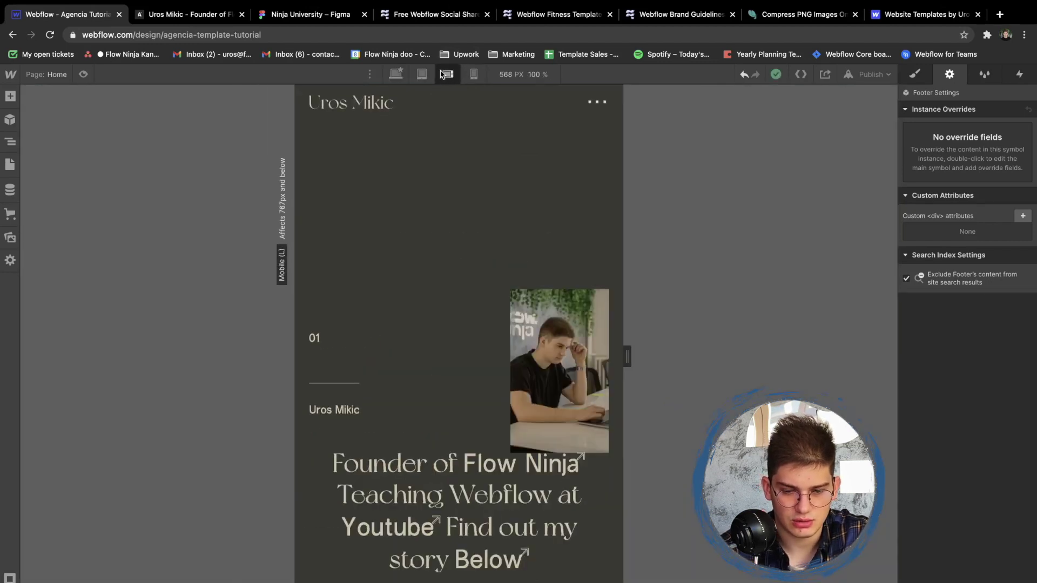
left_click(534, 350)
left_click(542, 307)
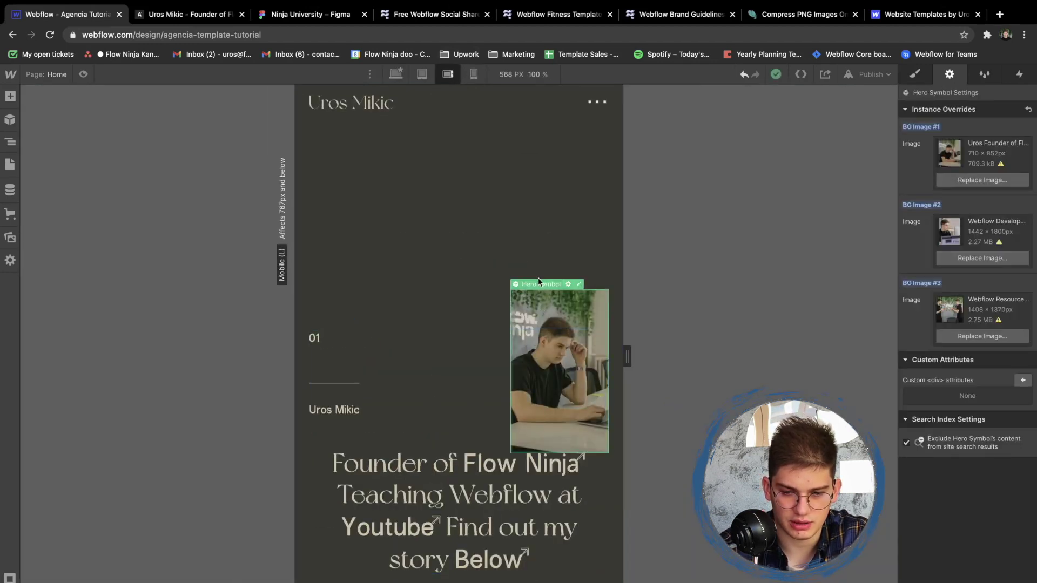
left_click(474, 75)
left_click(449, 76)
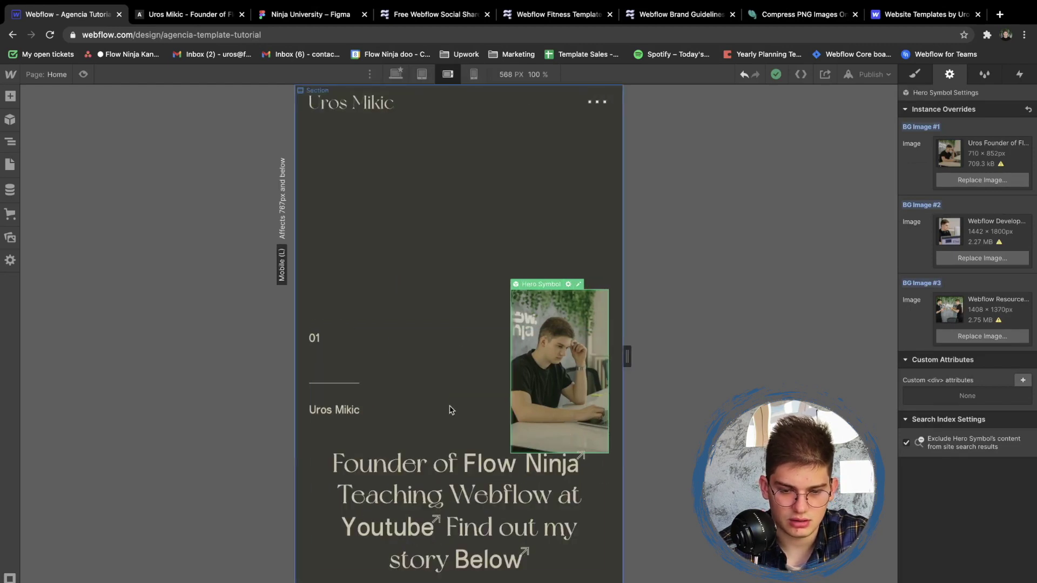
Duplicate the Center Text combo class on the hero heading at mobile landscape and name the copy Hero Text Custom
left_click(329, 486)
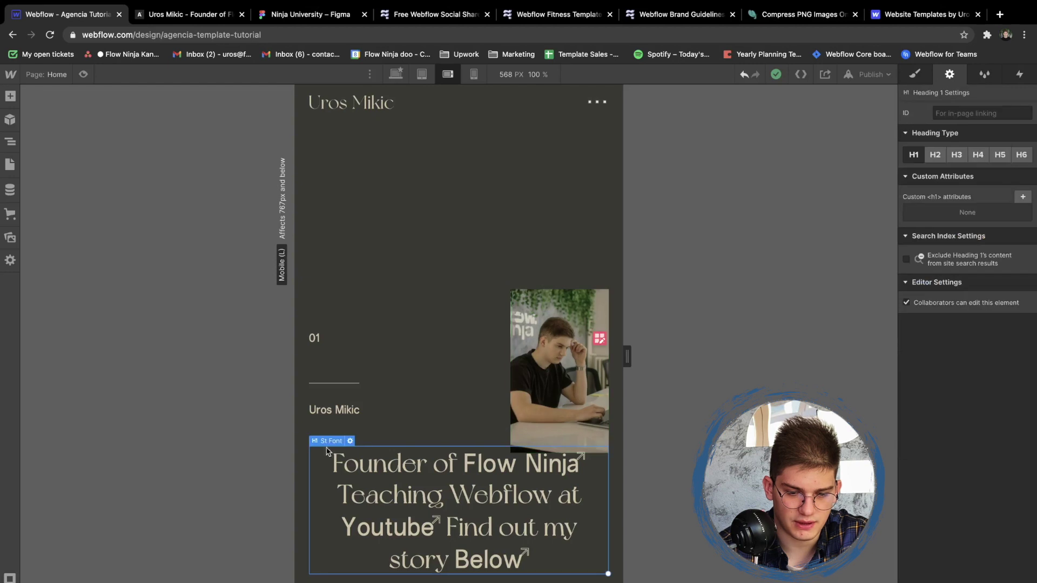
left_click(323, 432)
key("s")
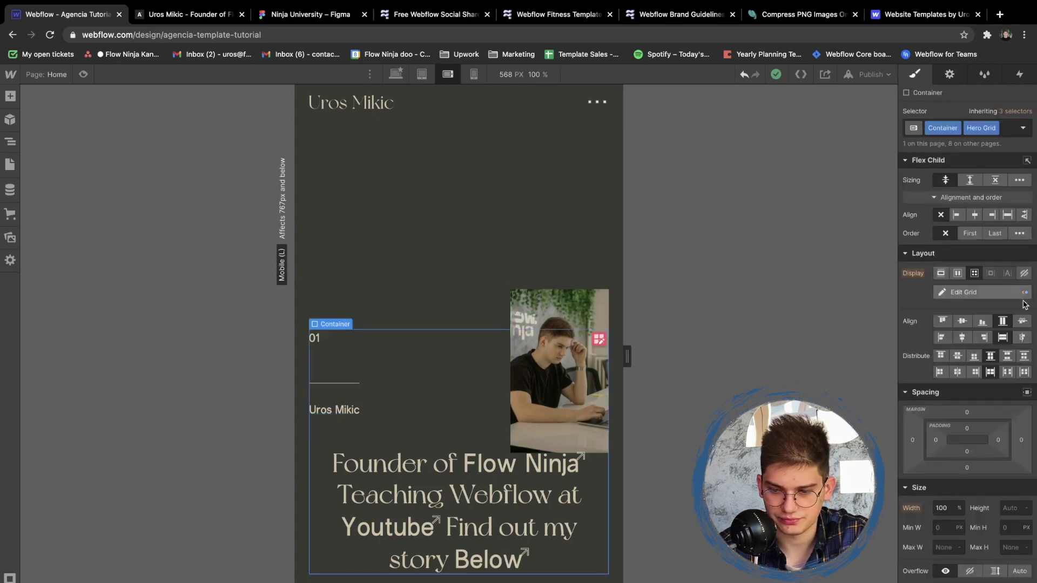
left_click(479, 478)
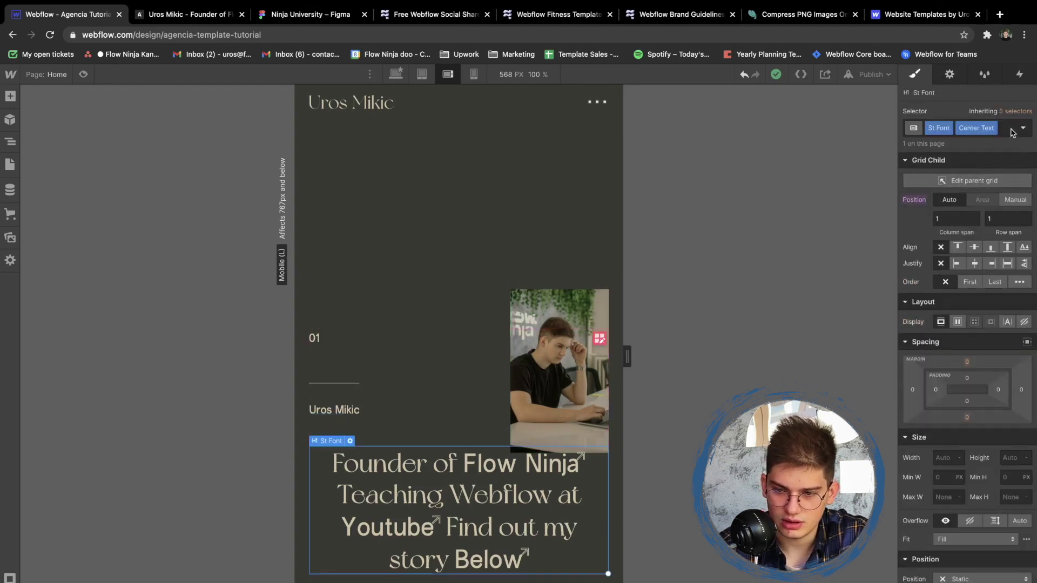
left_click(994, 127)
left_click(978, 157)
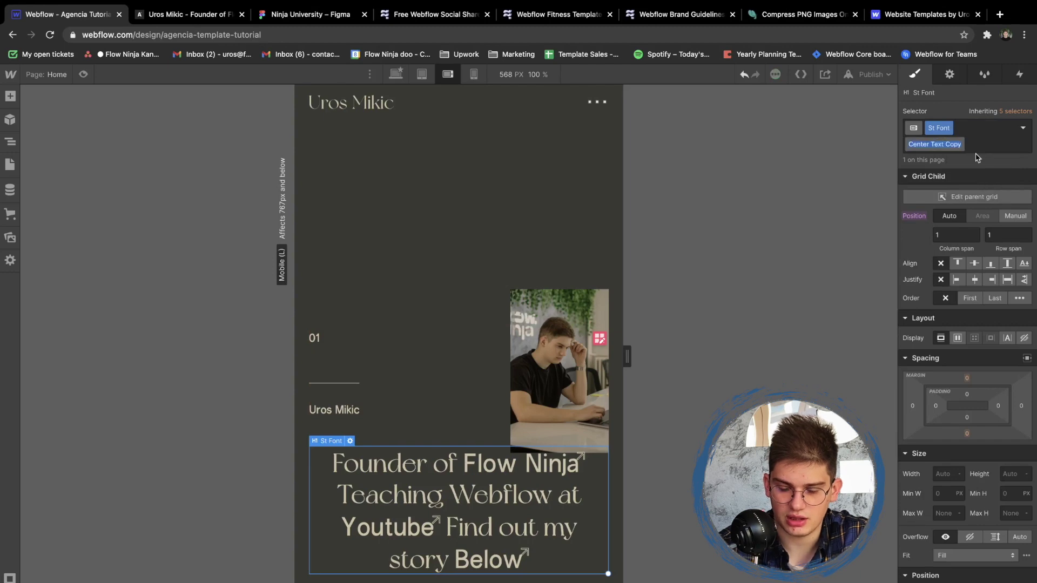
type("Hero Text Cus")
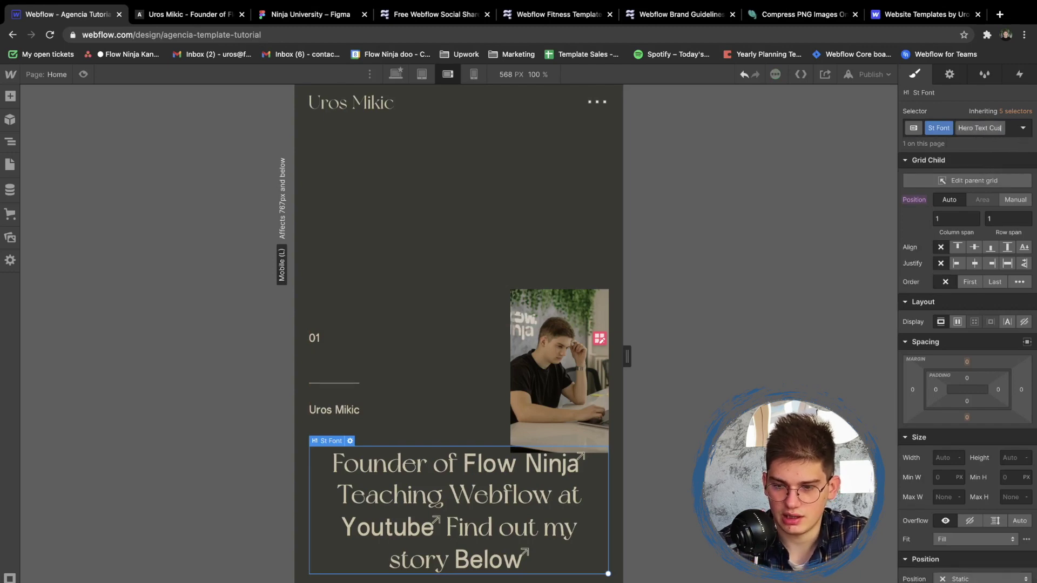
type("tom")
Left-align the hero heading at the mobile landscape breakpoint and preview it at both mobile sizes
scroll(974, 372, "down", 8)
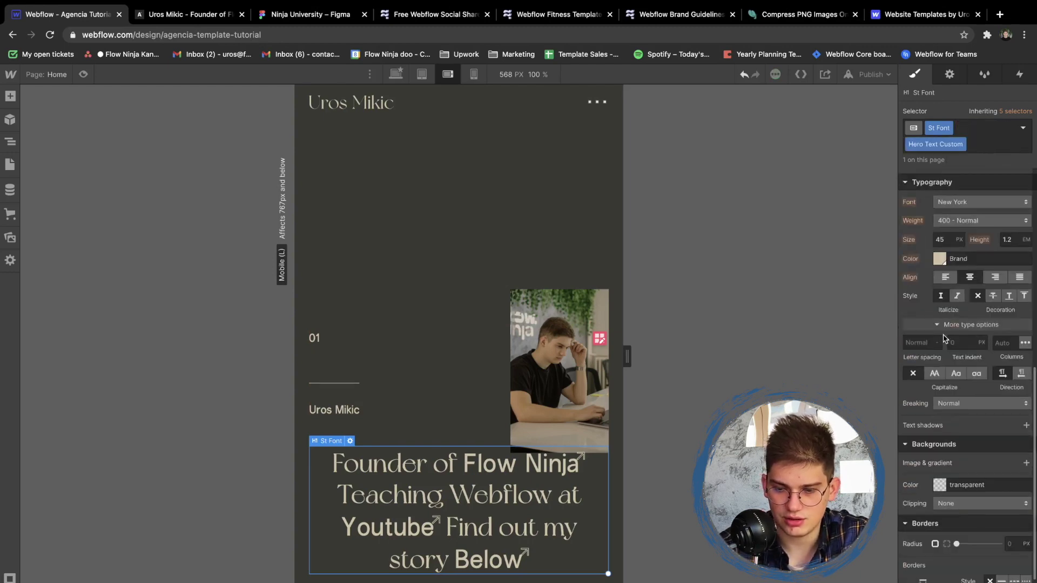
left_click(942, 278)
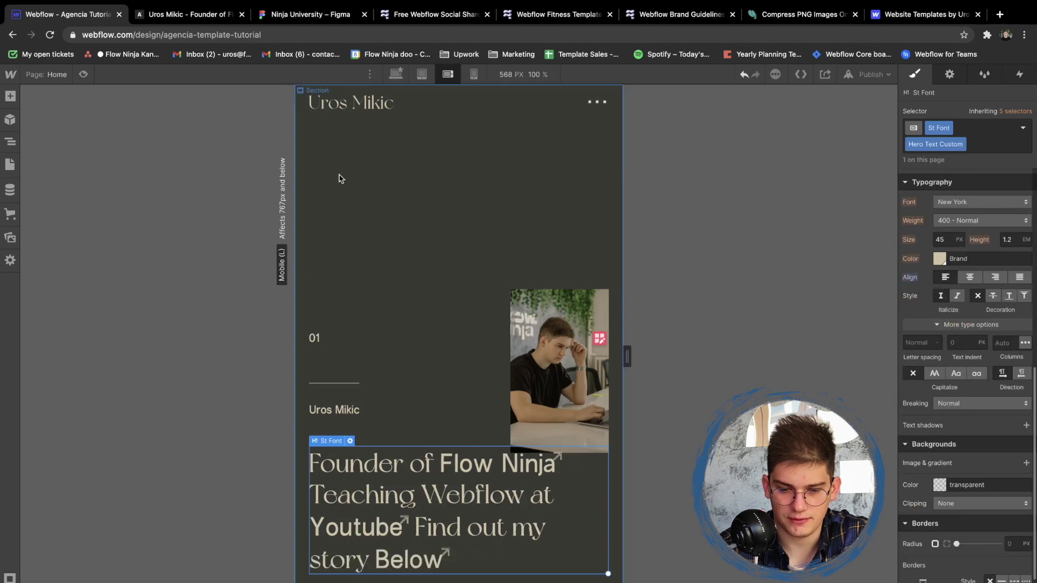
left_click(84, 74)
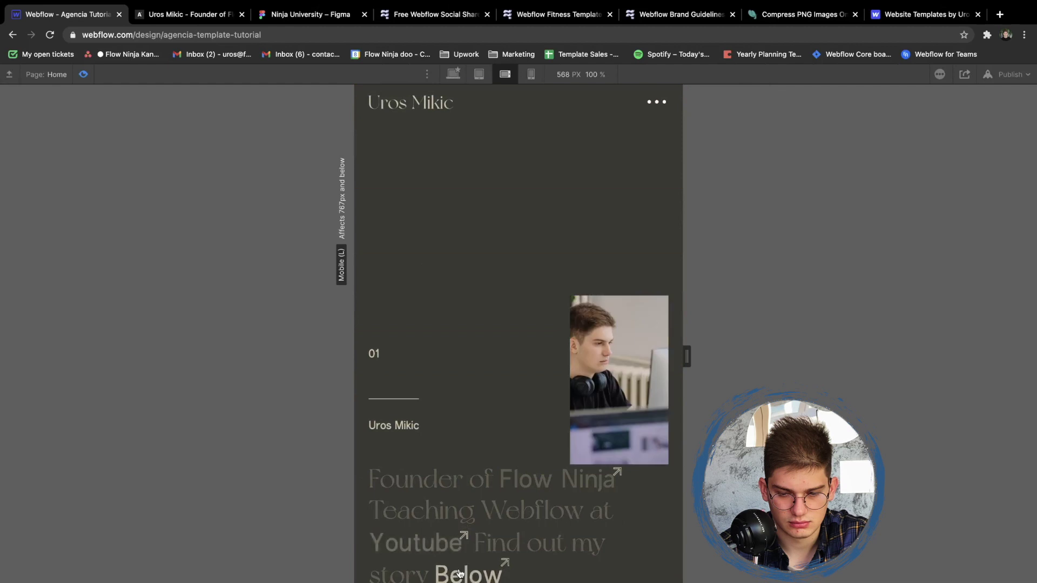
left_click(531, 75)
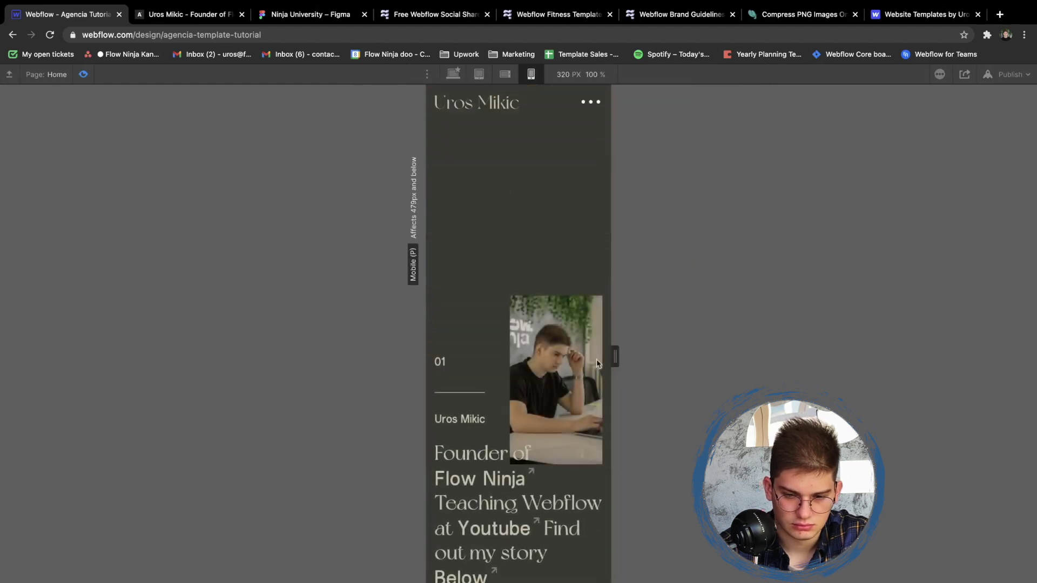
left_click(84, 74)
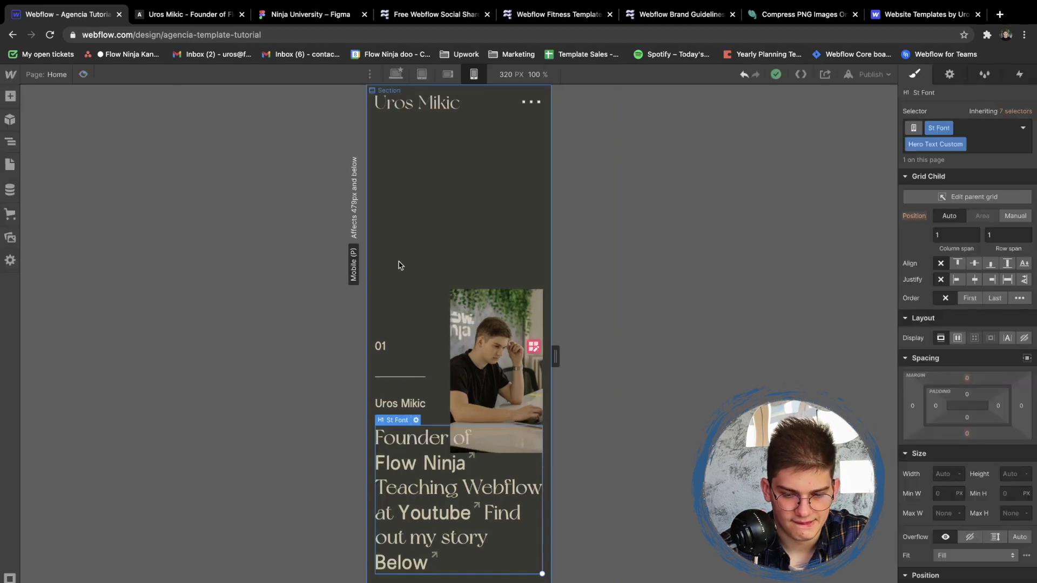
Enter the Preloader symbol at the tablet breakpoint and reset the Preloader Logo Circle's width and height to the inherited values
left_click(422, 74)
left_click(10, 141)
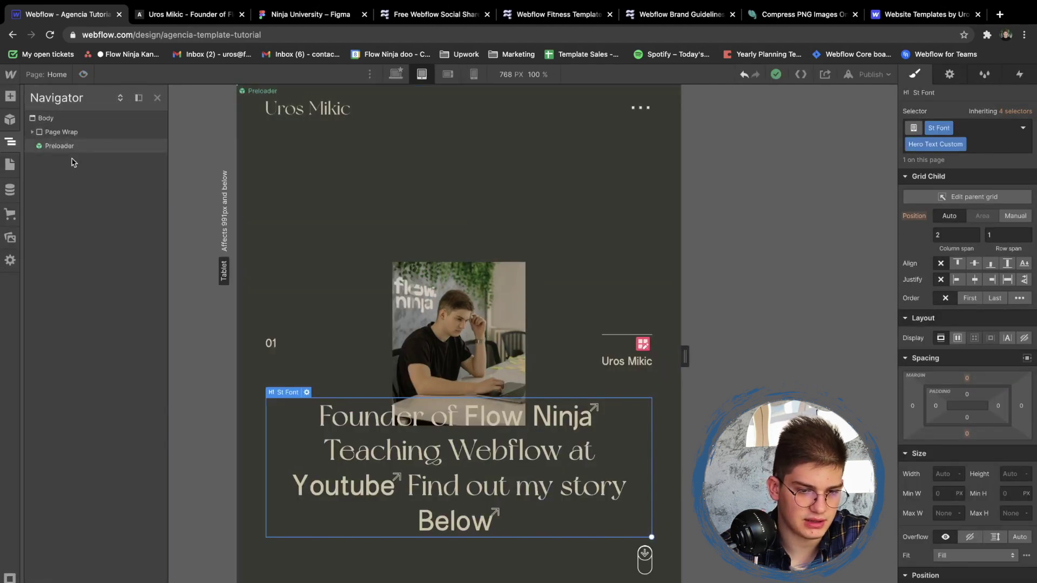
double_click(60, 146)
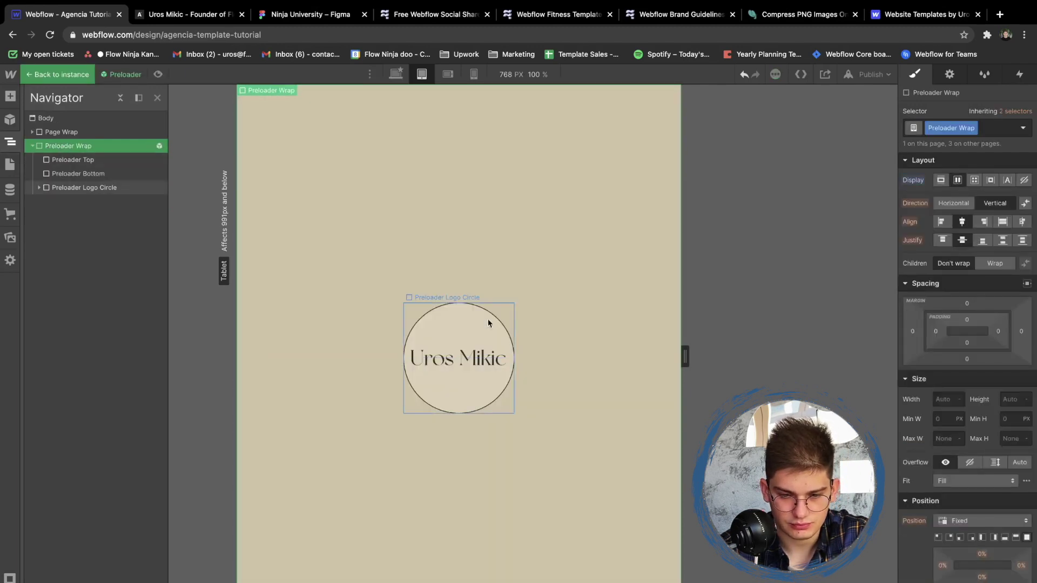
left_click(490, 324)
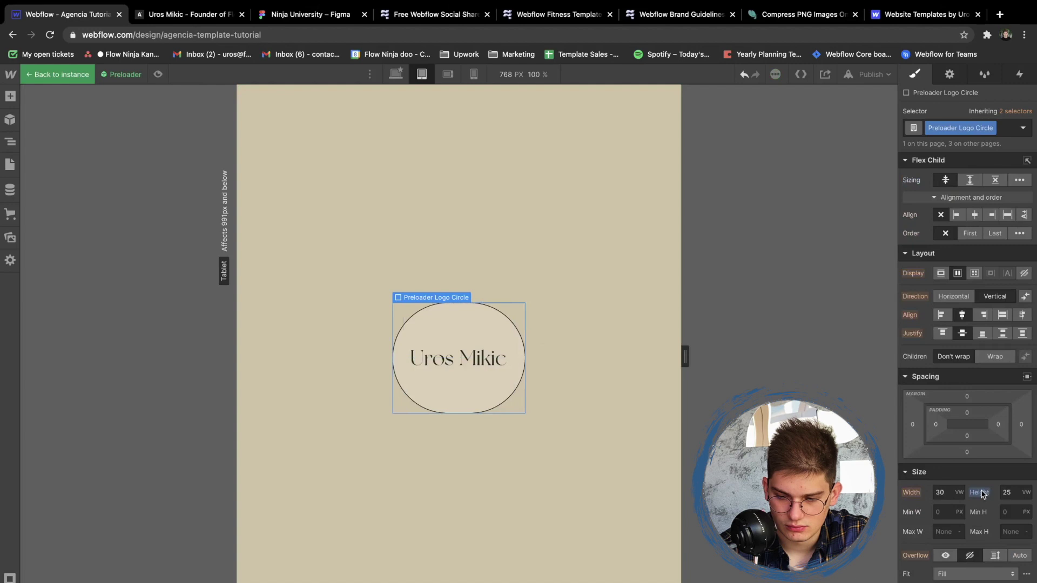
At the mobile landscape breakpoint, set the Preloader Logo Circle's width to 40 VW and height to 20 VW
left_click(448, 74)
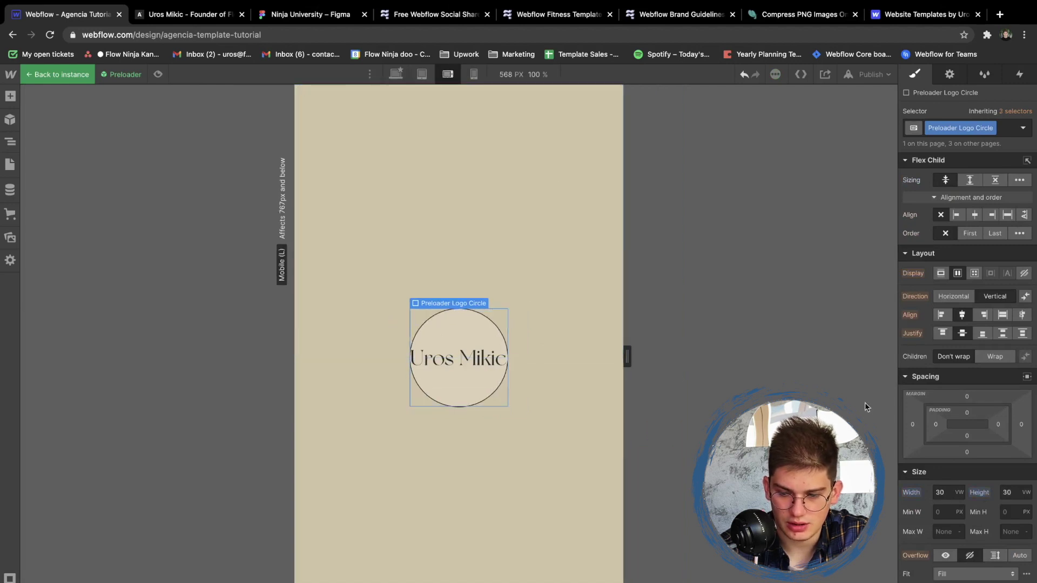
left_click_drag(989, 494, 952, 491)
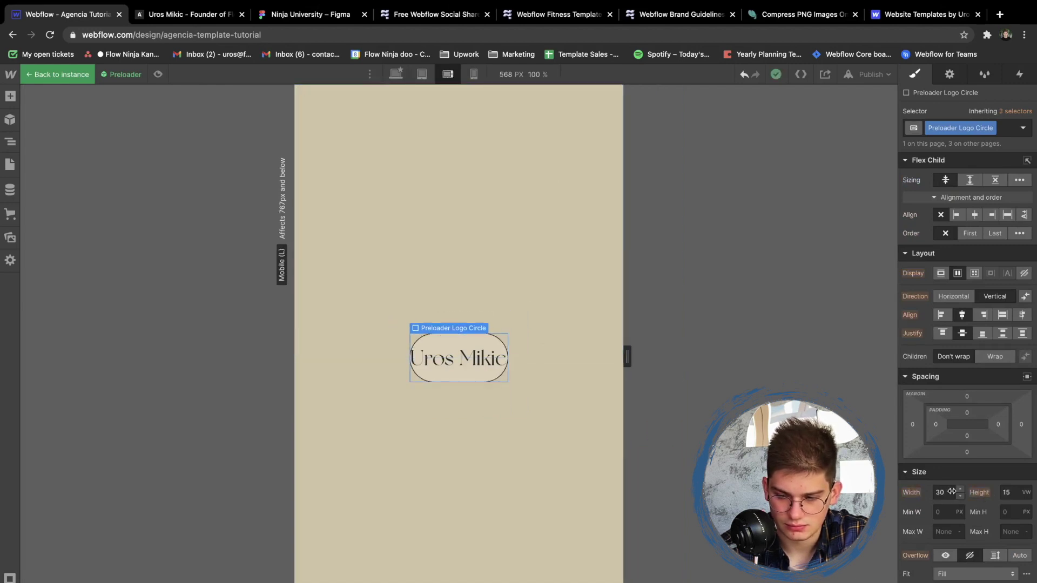
type("40")
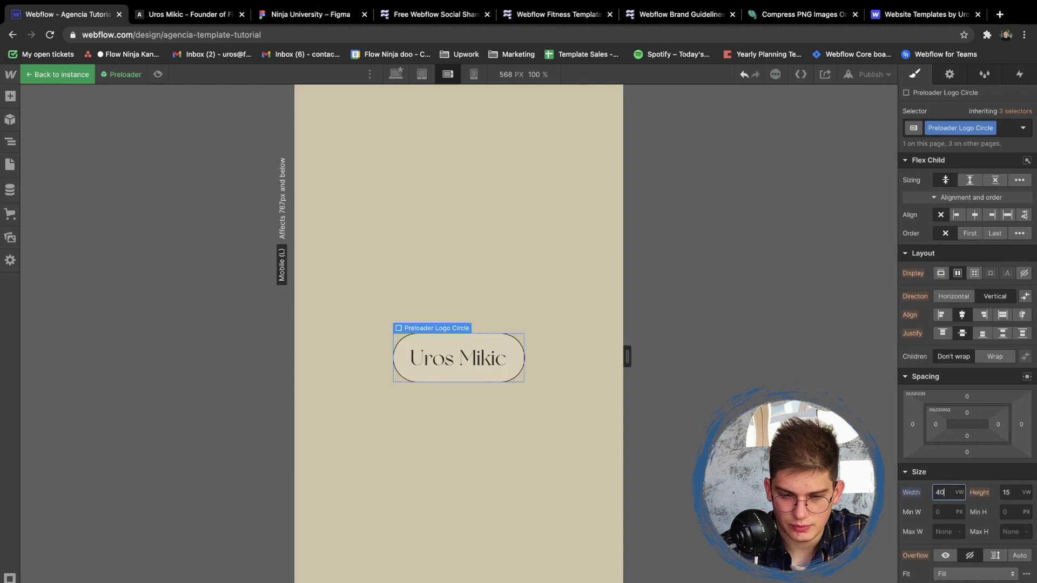
key("Return")
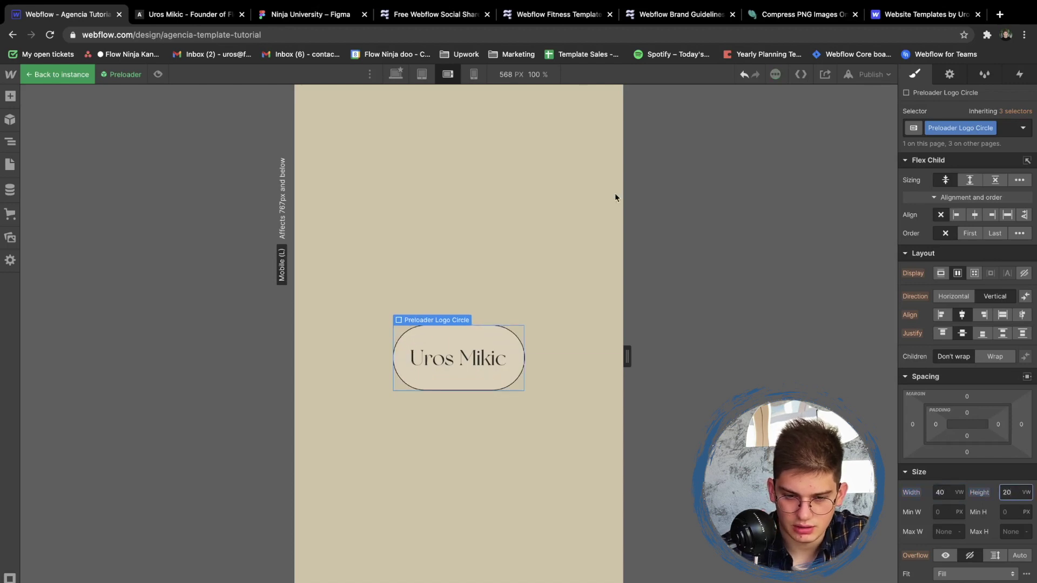
At the mobile portrait breakpoint, set the Preloader Logo Circle's width to 80 VW and reduce its height
left_click(473, 74)
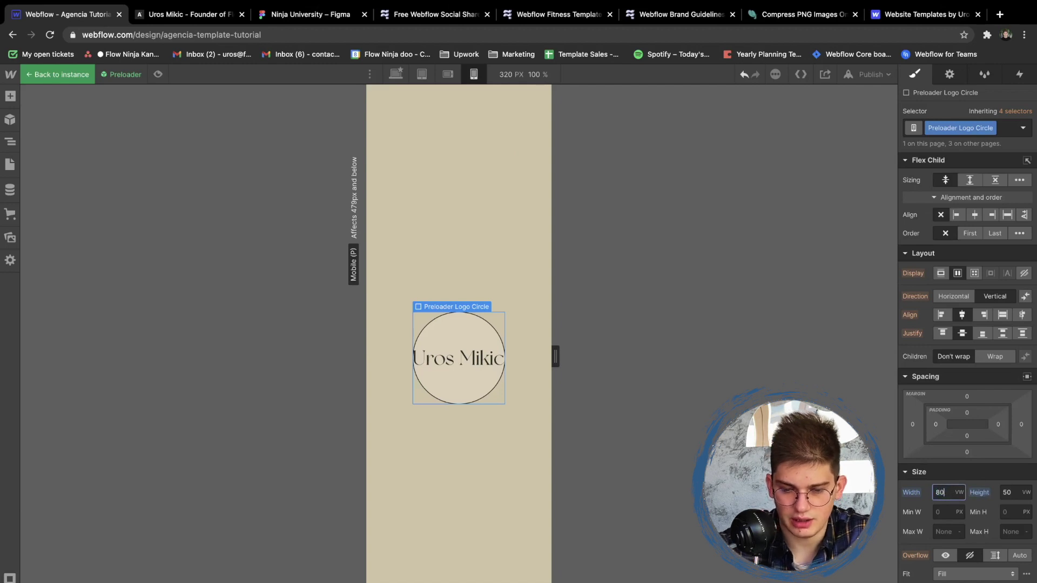
key("Return")
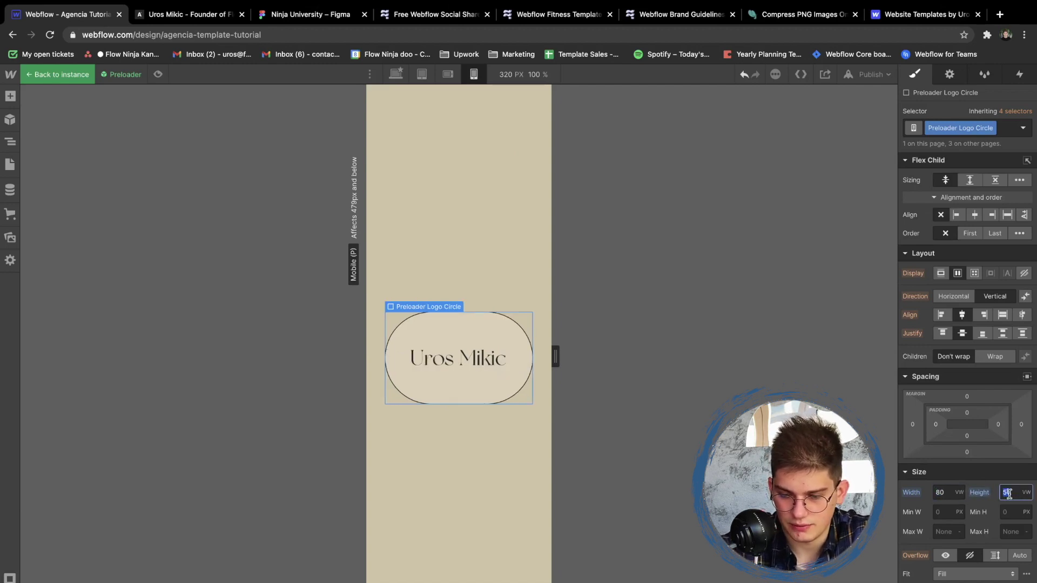
key("Return")
left_click(488, 286)
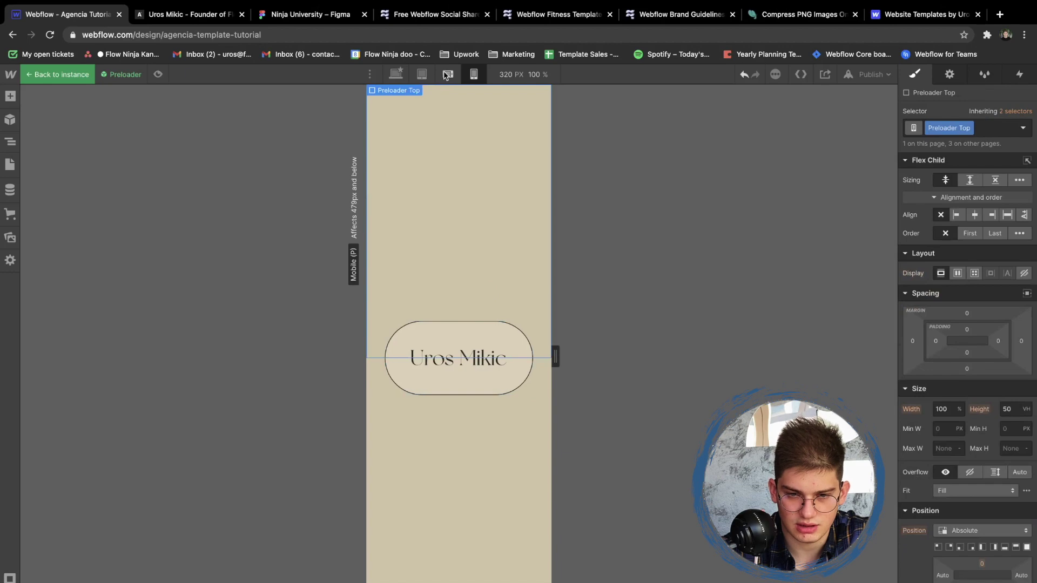
Reset the Preloader Wrap's local Display setting at the tablet breakpoint to hide the preloader, and exit the symbol
left_click(446, 74)
key("z")
left_click(86, 146)
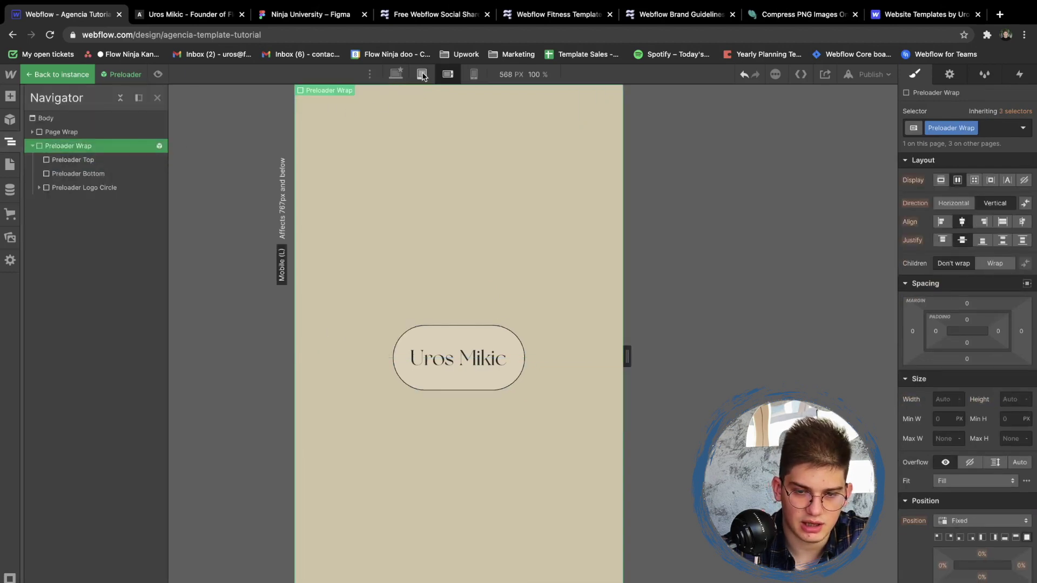
left_click(422, 75)
left_click(911, 182, "alt")
double_click(488, 257)
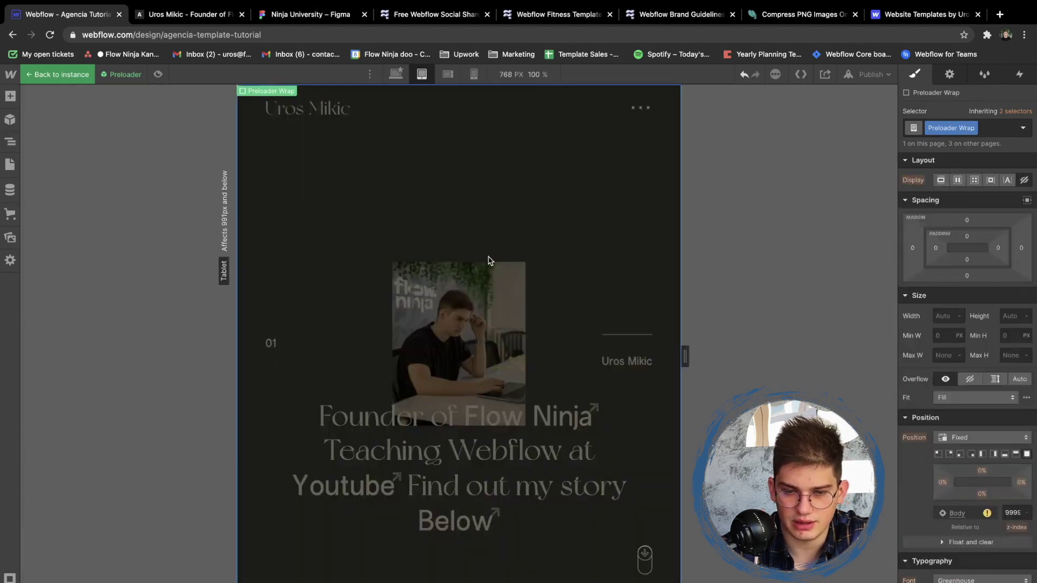
Examine the 2014 - The Beginning section at the mobile landscape breakpoint and which selectors its last paragraph inherits styles from
scroll(455, 346, "down", 3)
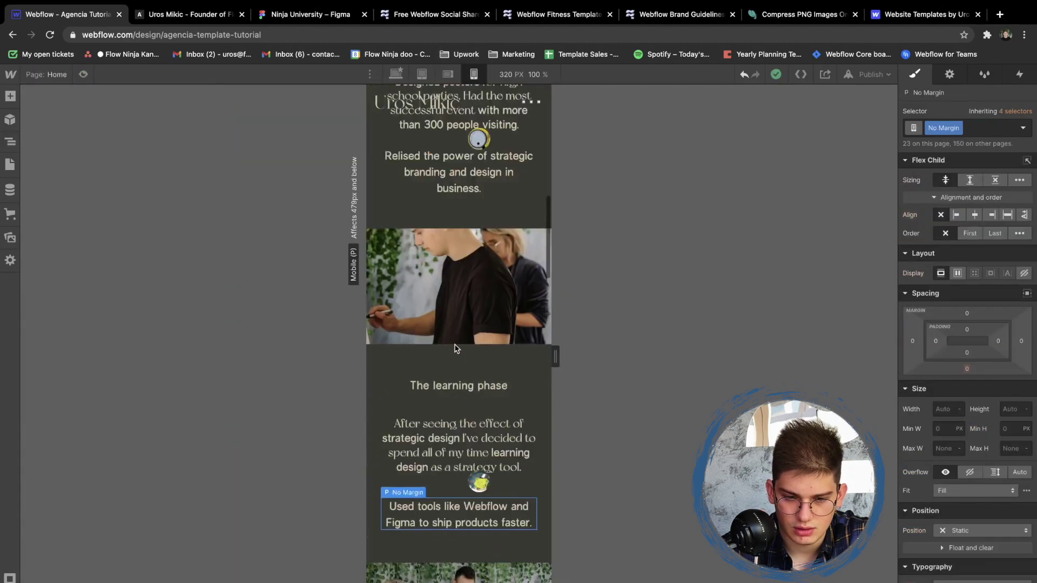
scroll(456, 348, "up", 7)
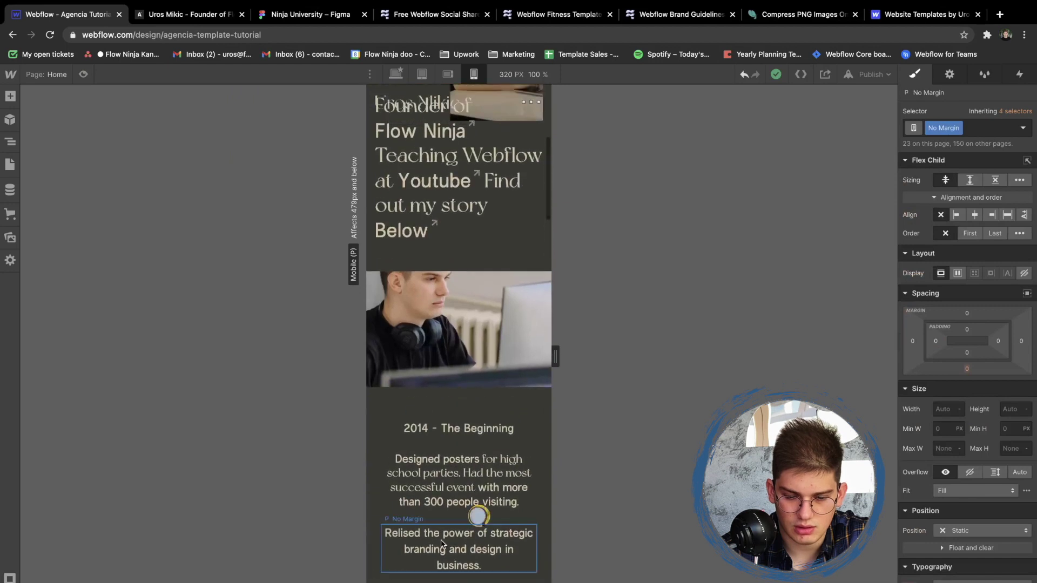
left_click(446, 74)
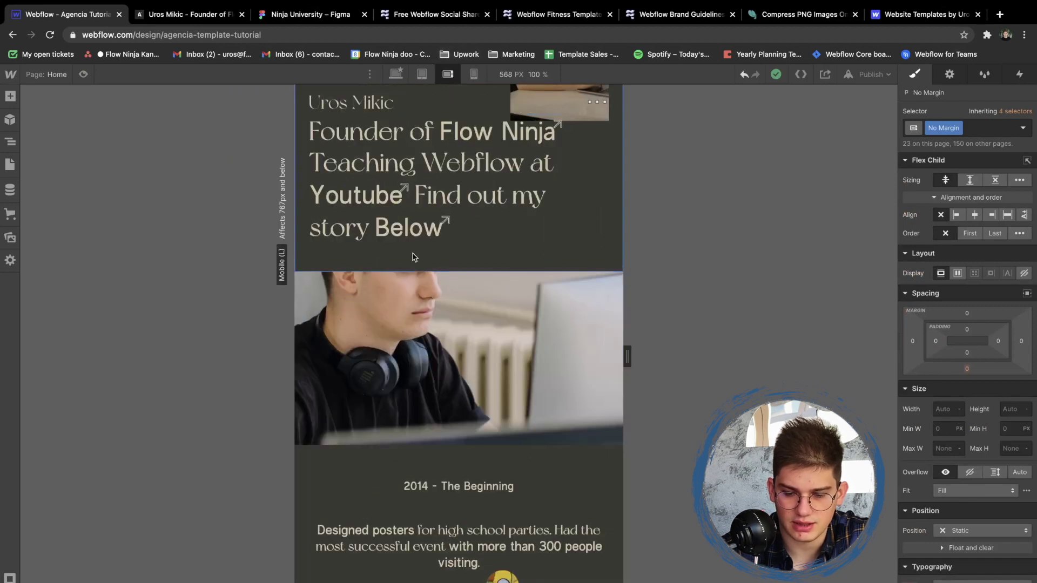
left_click(433, 74)
left_click(442, 75)
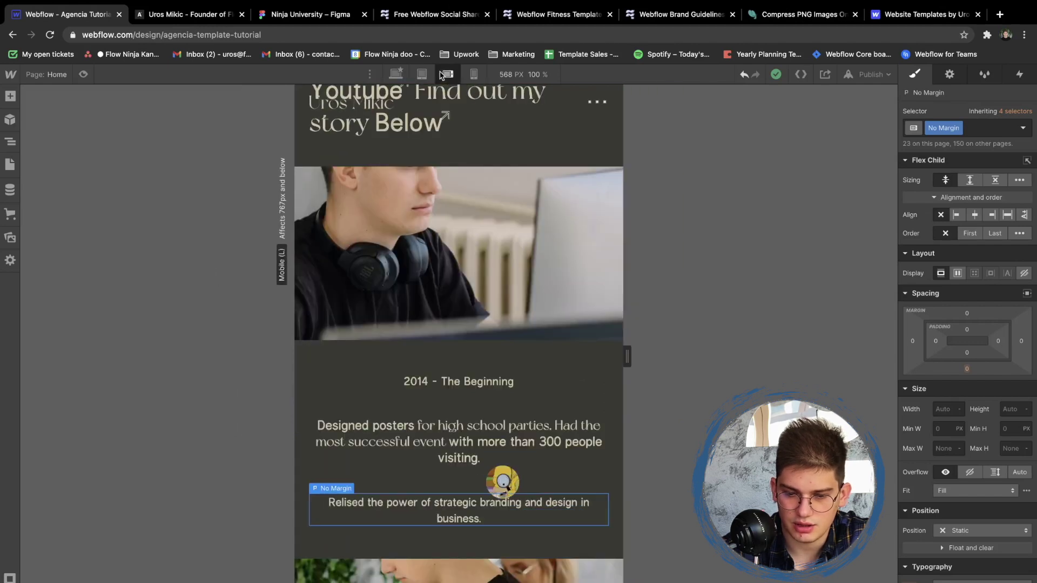
left_click(1018, 111)
left_click(950, 181)
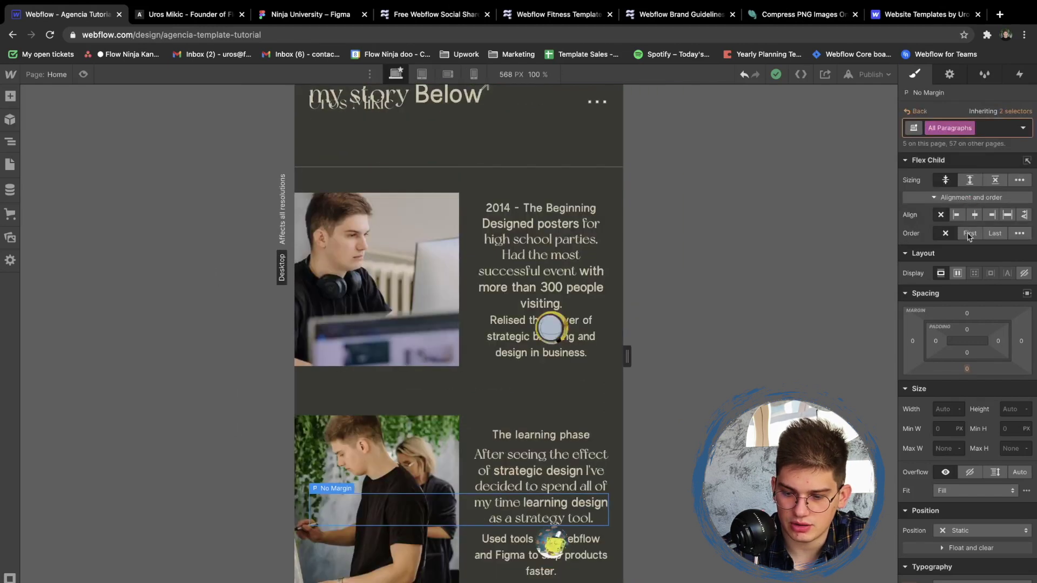
left_click(448, 74)
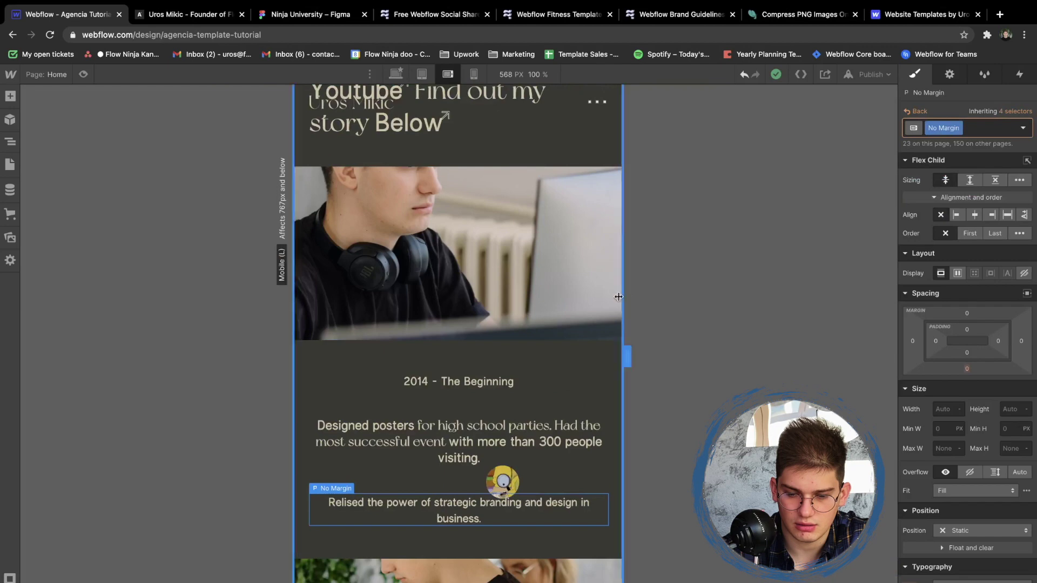
left_click(507, 331)
left_click(469, 521)
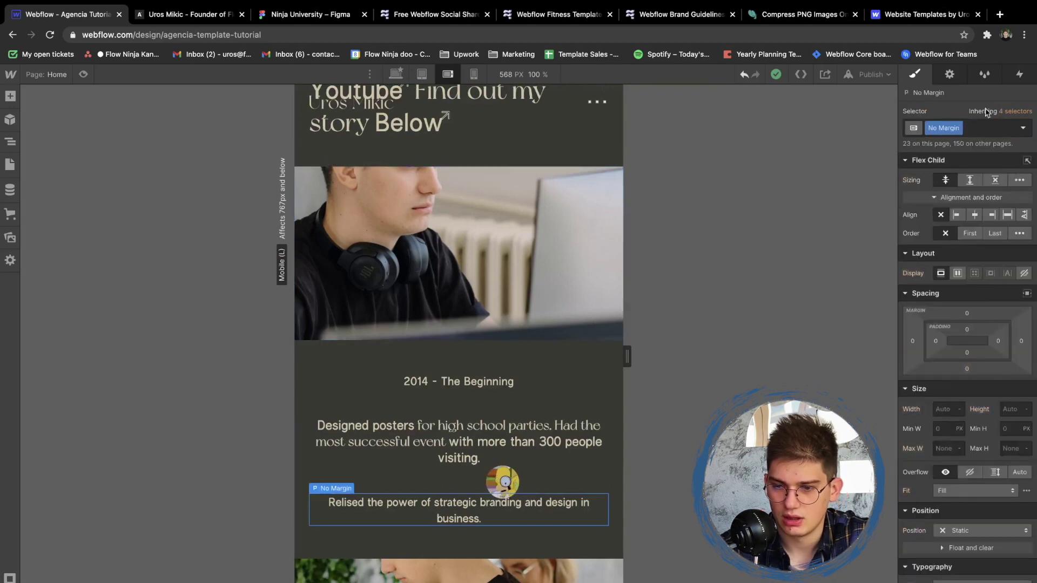
left_click(1008, 111)
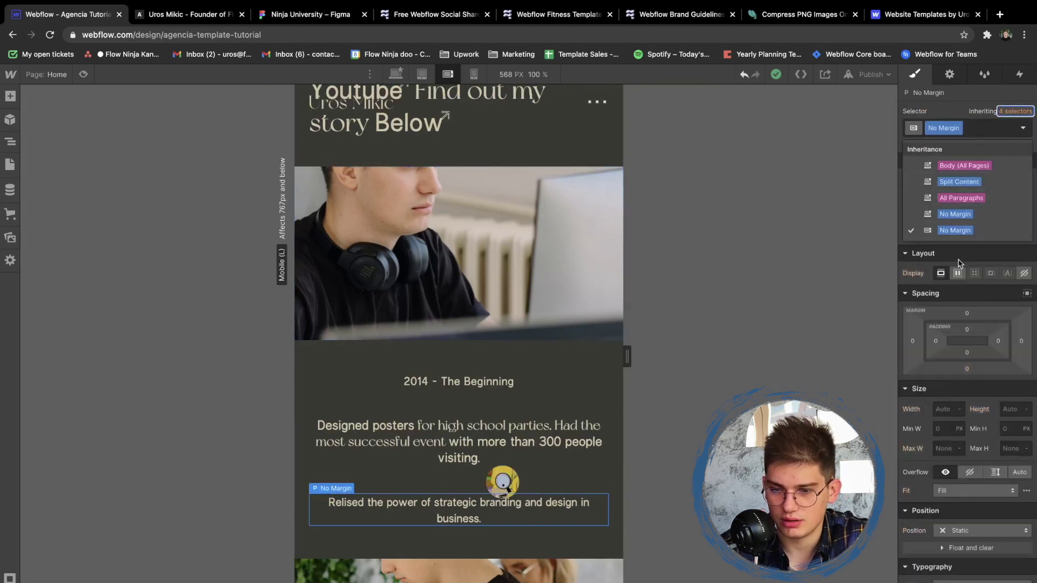
left_click(966, 97)
Add a plain paragraph to the 2014 - The Beginning section and reduce the All Paragraphs text size at the mobile landscape breakpoint
scroll(442, 381, "up", 7)
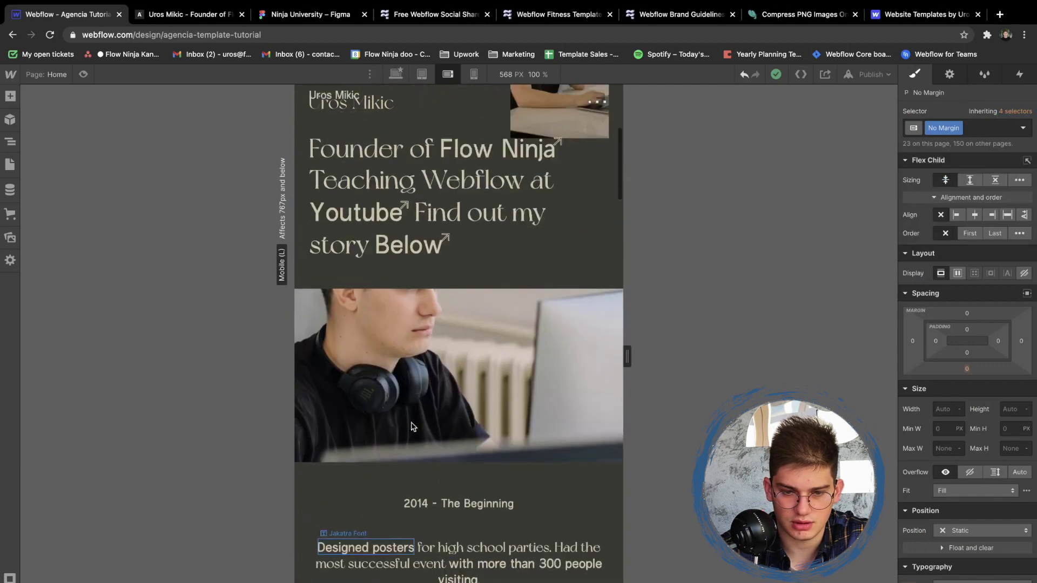
scroll(429, 358, "down", 10)
key("super+e")
type("par")
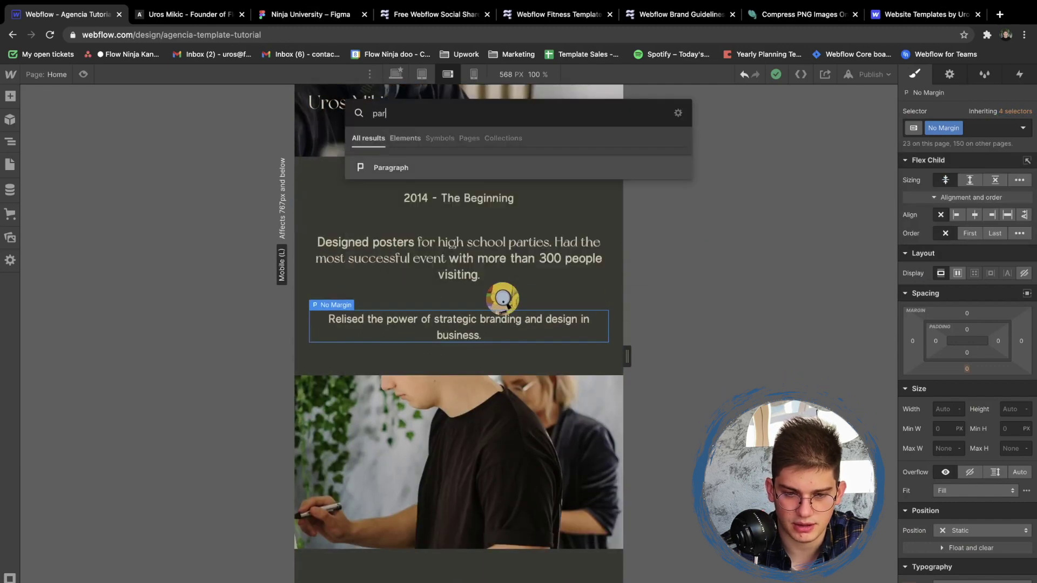
key("Return")
left_click(951, 130)
left_click(931, 195)
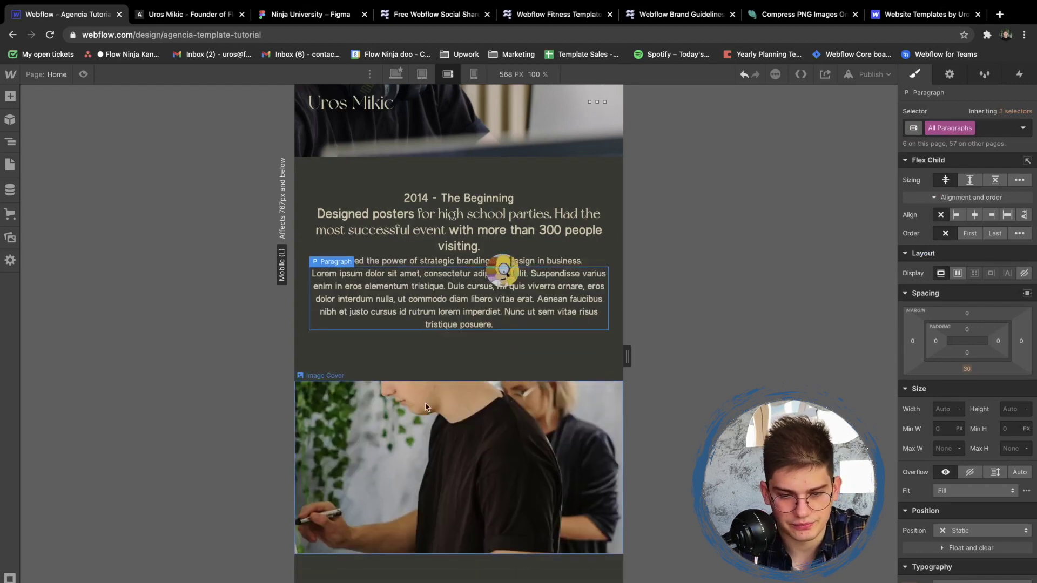
Give the added lorem ipsum paragraph the Small Paragraph class, and delete that paragraph from the section
left_click(435, 318)
key("super+Return")
type("sma")
key("Down")
key("Return")
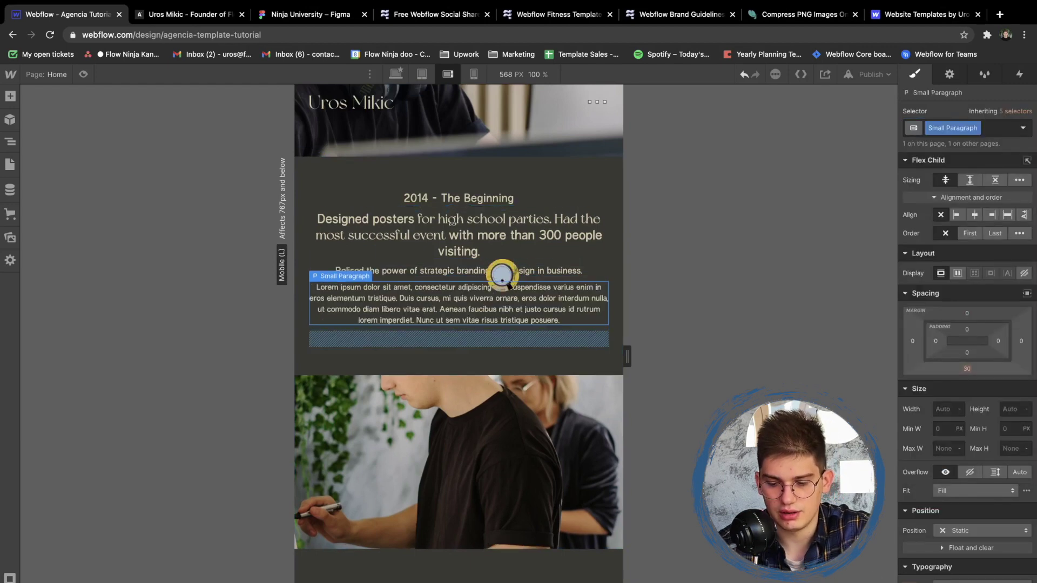
key("BackSpace")
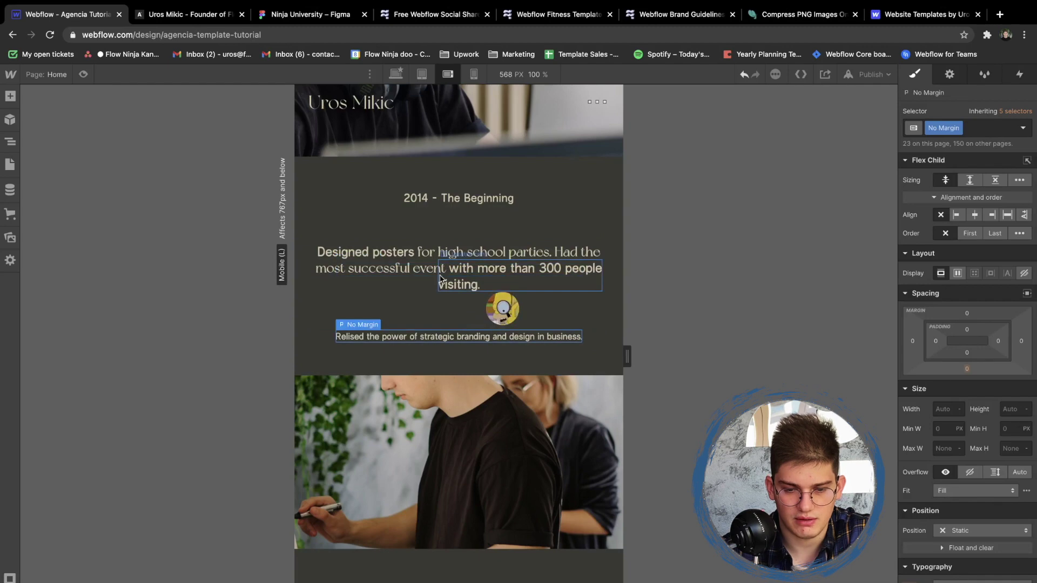
Review the homepage at the mobile landscape and mobile portrait breakpoints, from the story sections through the clients, projects and useful links
left_click(423, 304)
scroll(450, 226, "down", 5)
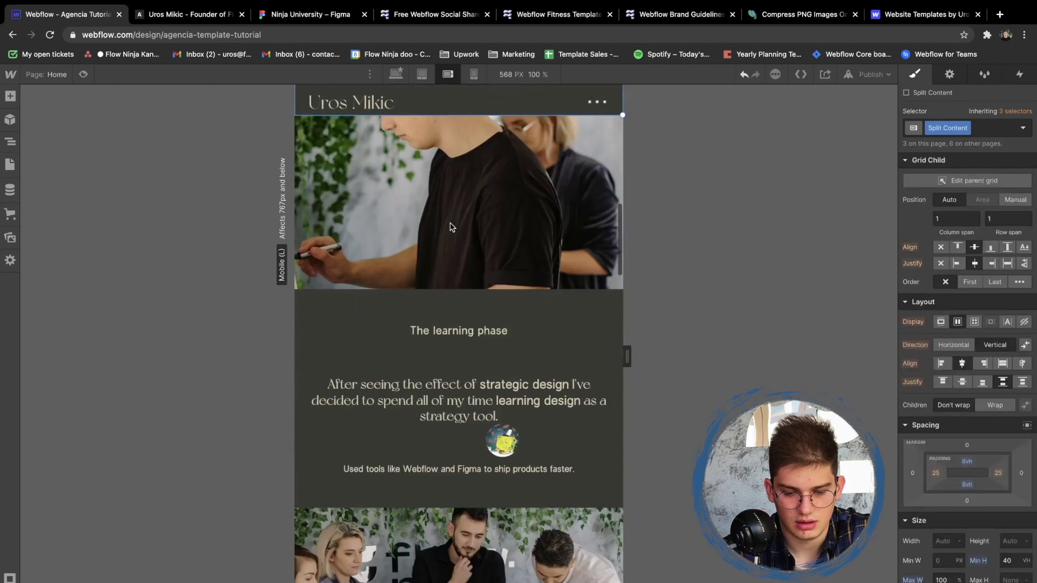
left_click(473, 74)
scroll(462, 212, "down", 4)
scroll(463, 212, "down", 10)
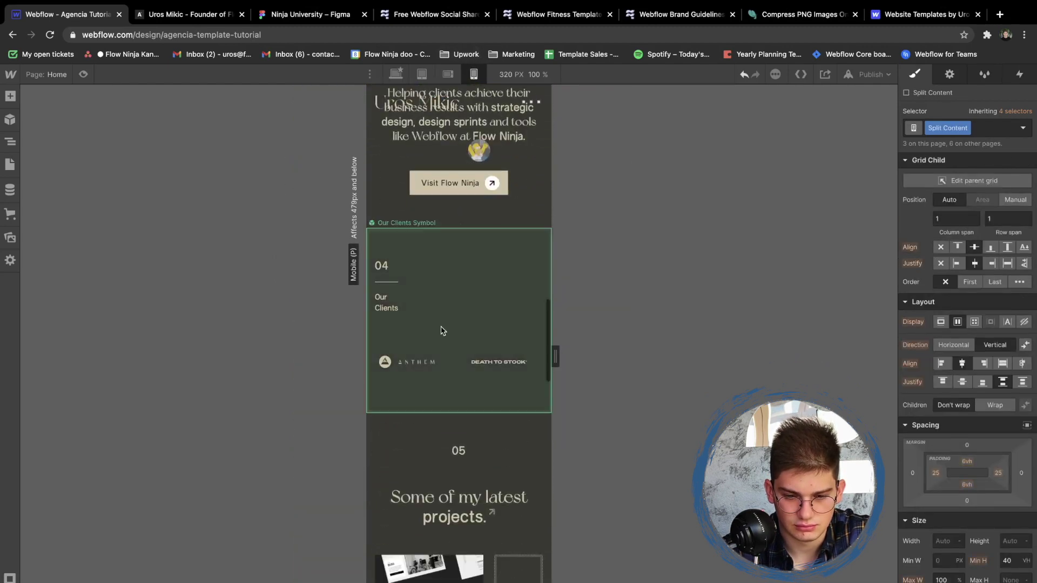
scroll(441, 329, "down", 10)
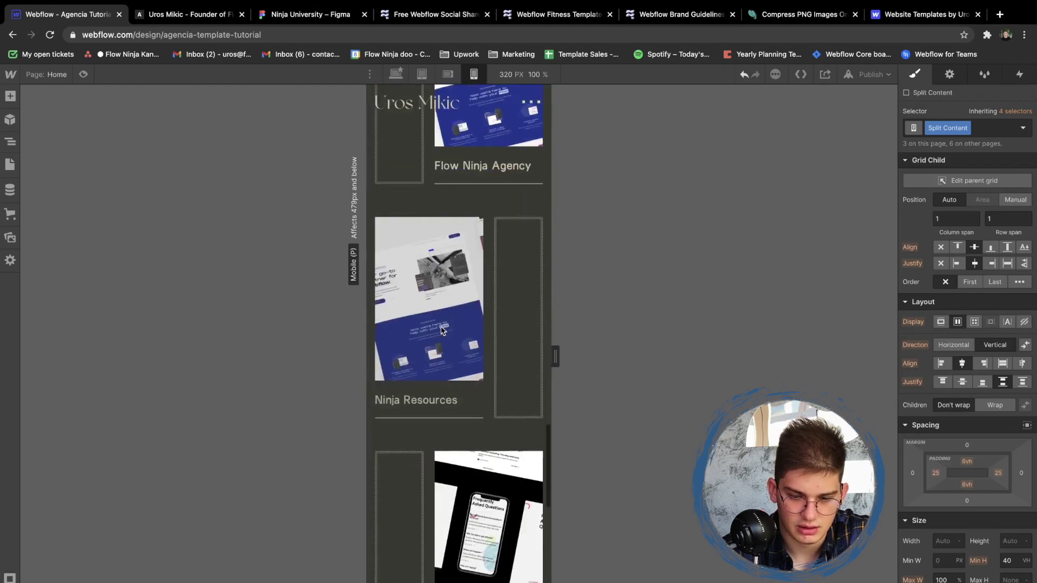
scroll(468, 270, "down", 5)
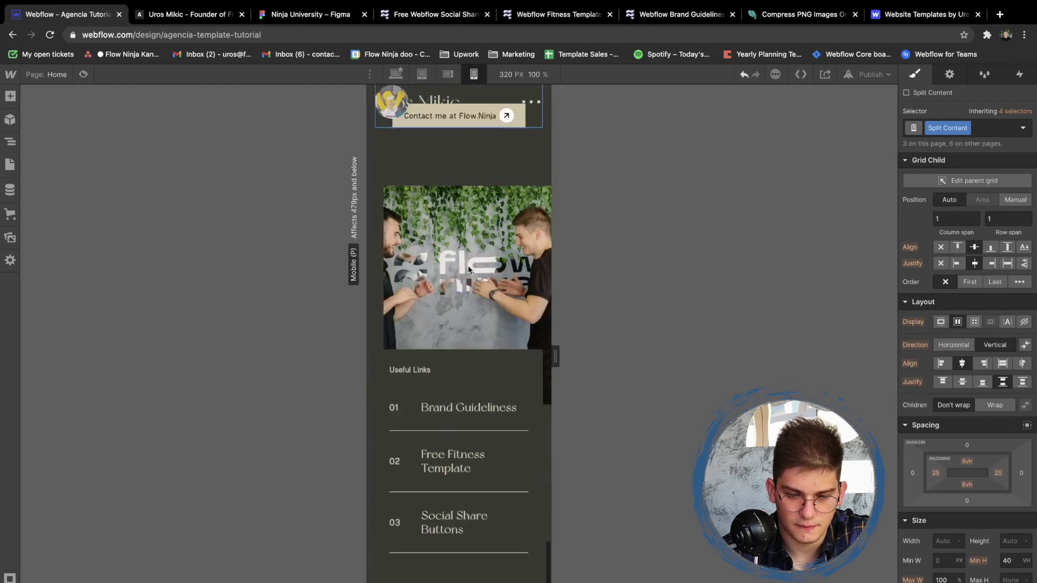
scroll(449, 353, "up", 15)
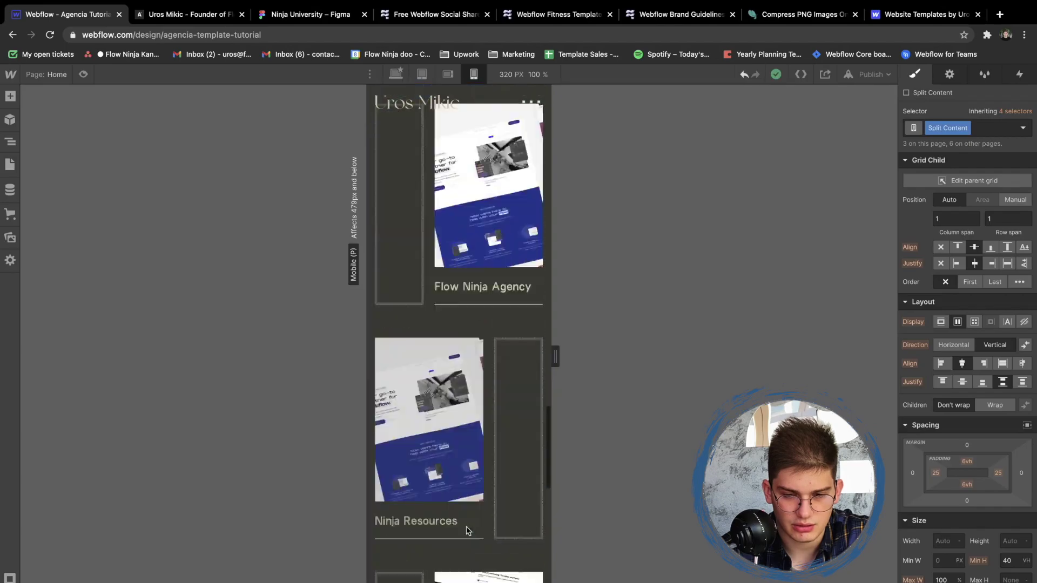